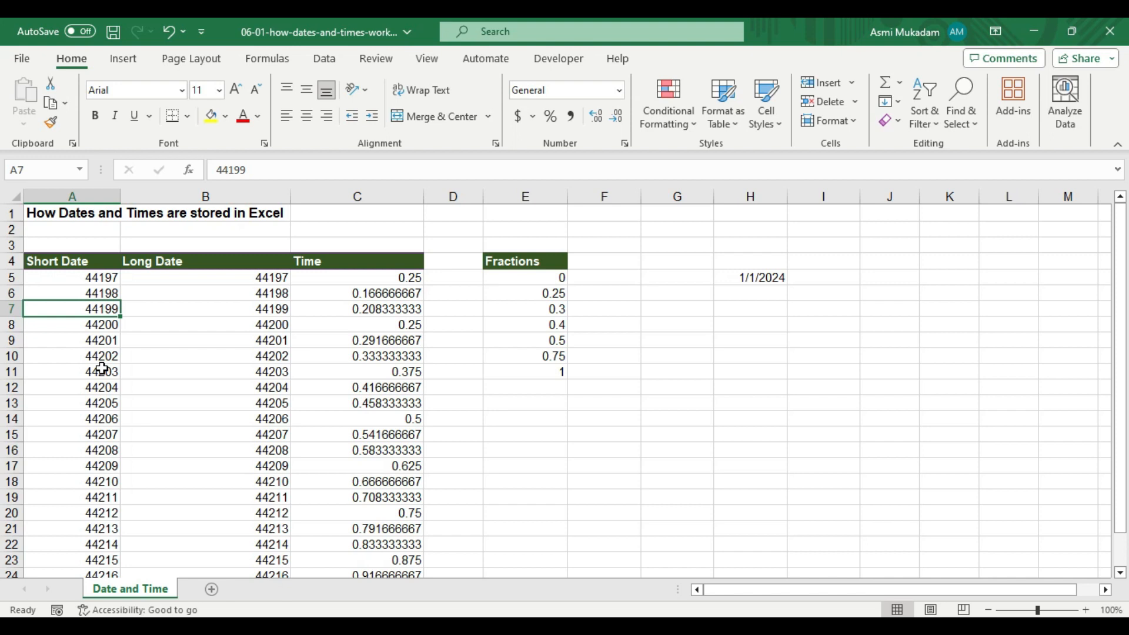
{"action": "left_click", "coordinate": [760, 277]}
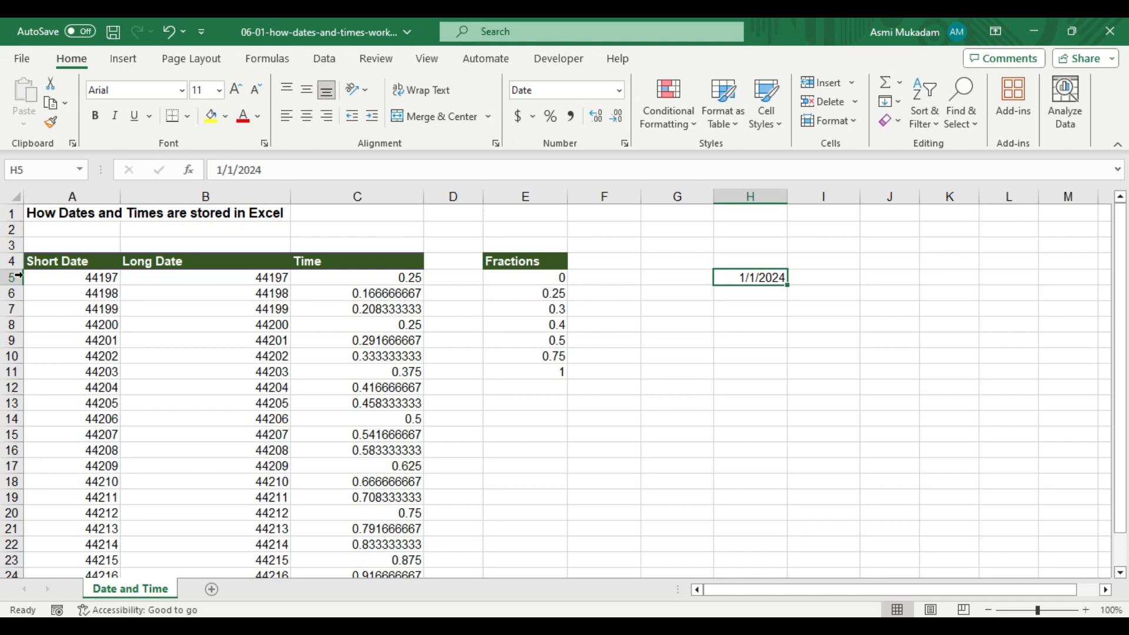
{"action": "left_click_drag", "start_coordinate": [79, 264], "coordinate": [71, 493]}
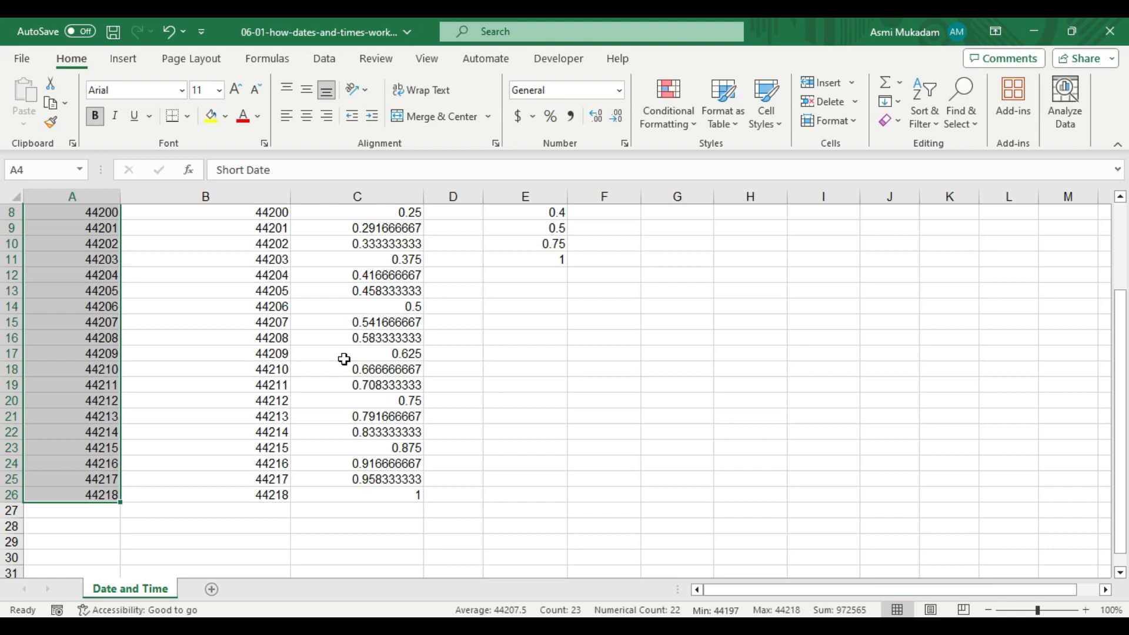
{"action": "scroll", "coordinate": [321, 376], "scroll_direction": "up", "scroll_amount": 3}
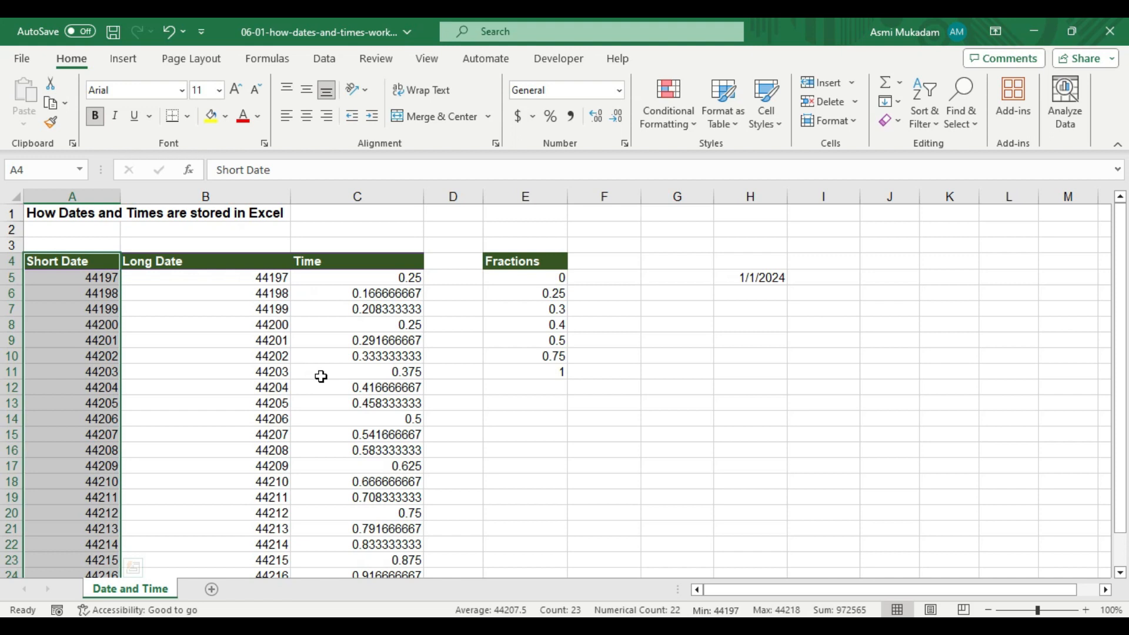
{"action": "left_click", "coordinate": [203, 370]}
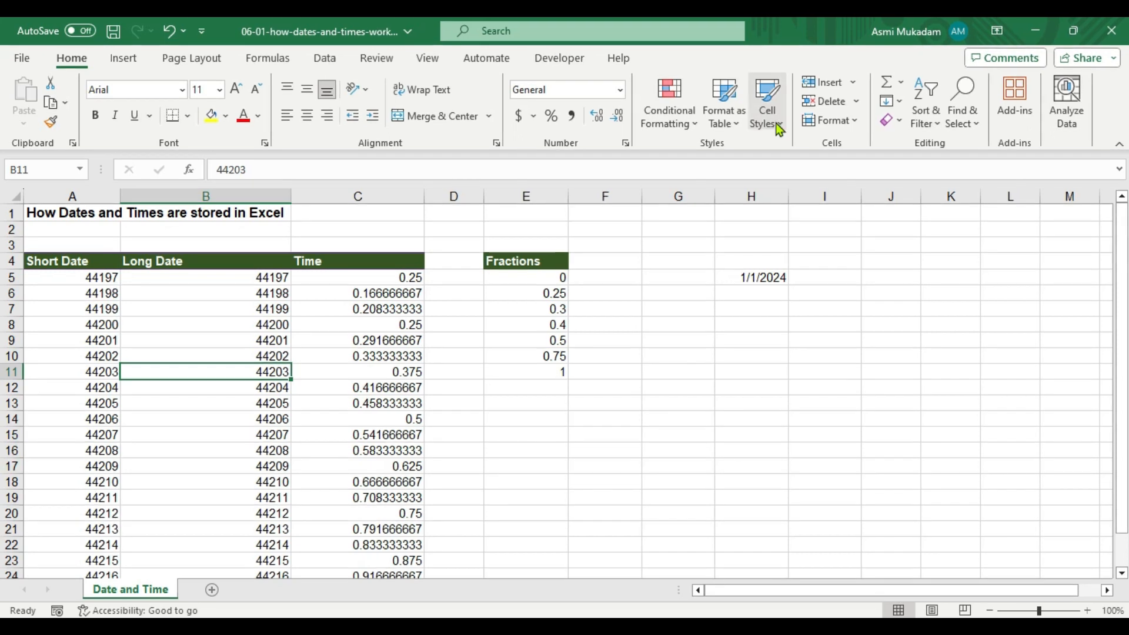
Format the serial numbers in the Short Date column, A5:A26, with the Short Date number format.
{"action": "left_click_drag", "start_coordinate": [82, 277], "coordinate": [112, 531]}
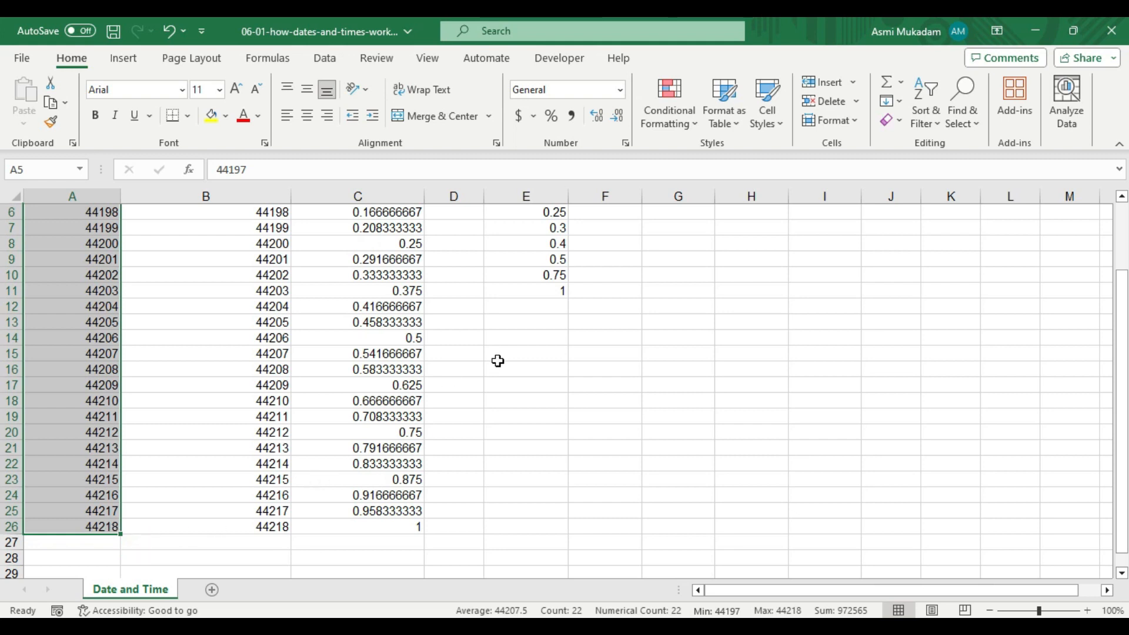
{"action": "scroll", "coordinate": [499, 361], "scroll_direction": "up", "scroll_amount": 2}
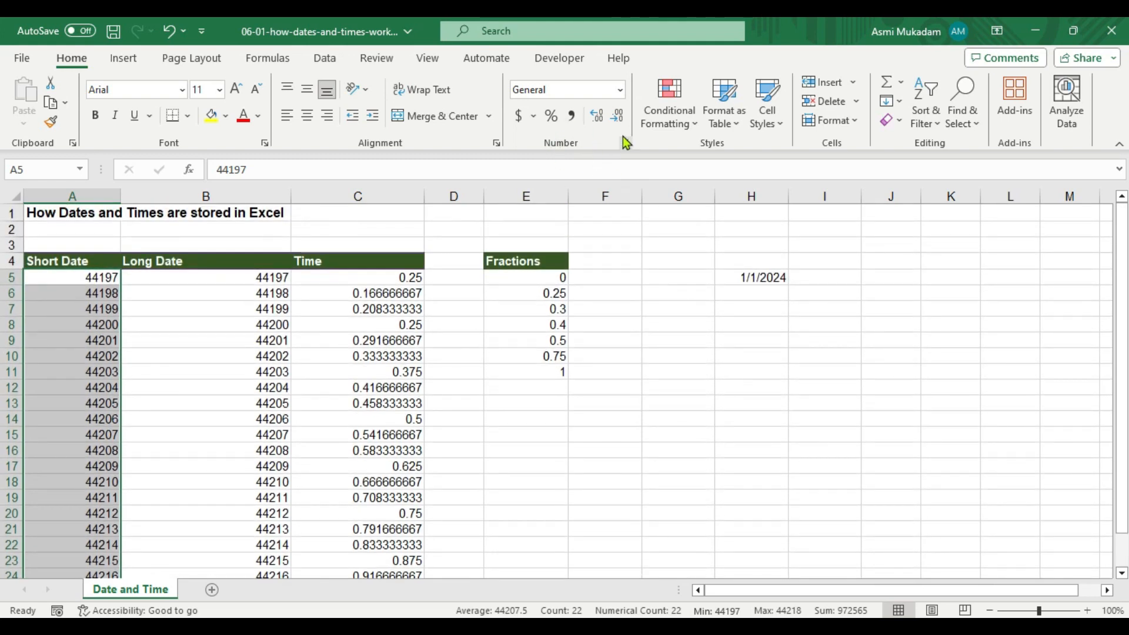
{"action": "left_click", "coordinate": [621, 91]}
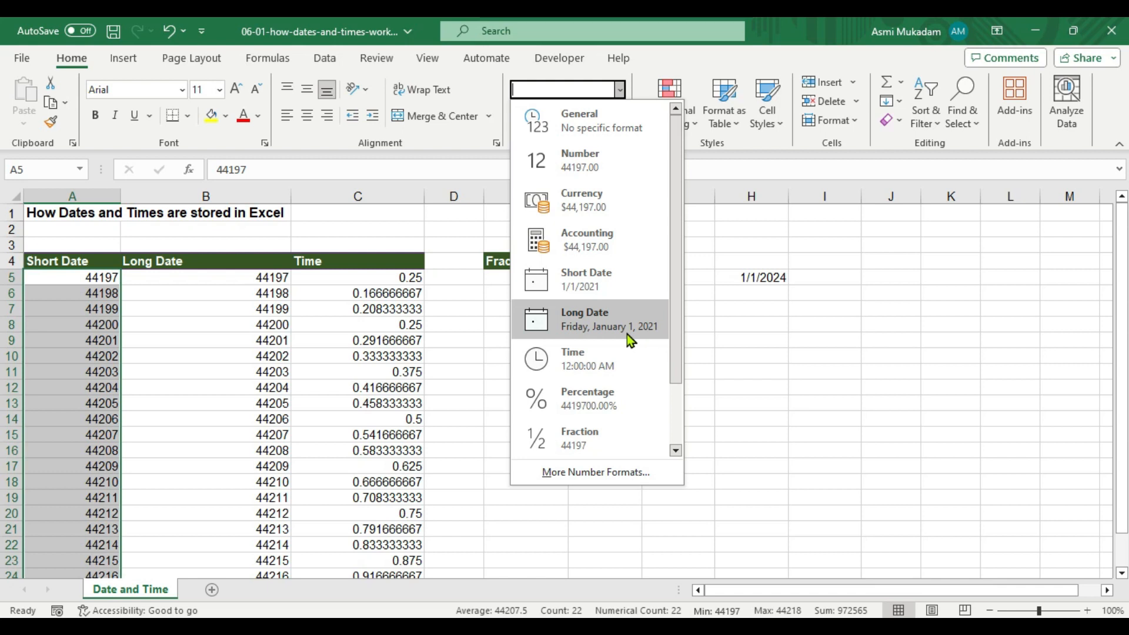
{"action": "left_click", "coordinate": [578, 276]}
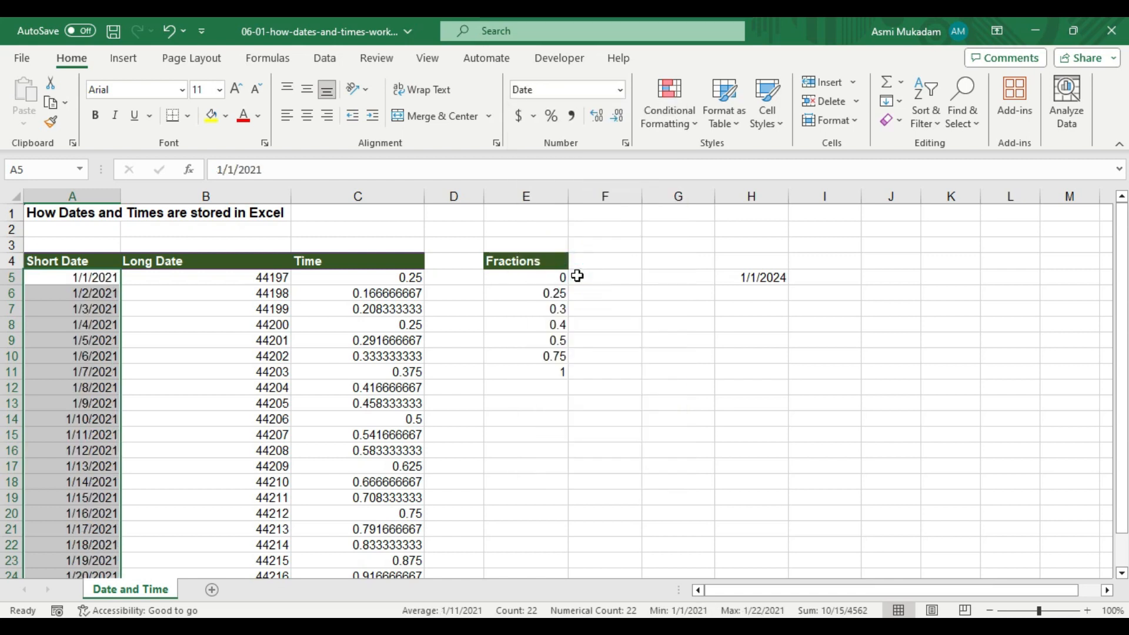
{"action": "scroll", "coordinate": [95, 359], "scroll_direction": "down", "scroll_amount": 3}
{"action": "scroll", "coordinate": [95, 366], "scroll_direction": "up", "scroll_amount": 3}
Format the Long Date values in B5:B26 with the Long Date number format and widen column B slightly.
{"action": "left_click", "coordinate": [217, 279]}
{"action": "left_click_drag", "start_coordinate": [217, 287], "coordinate": [269, 540]}
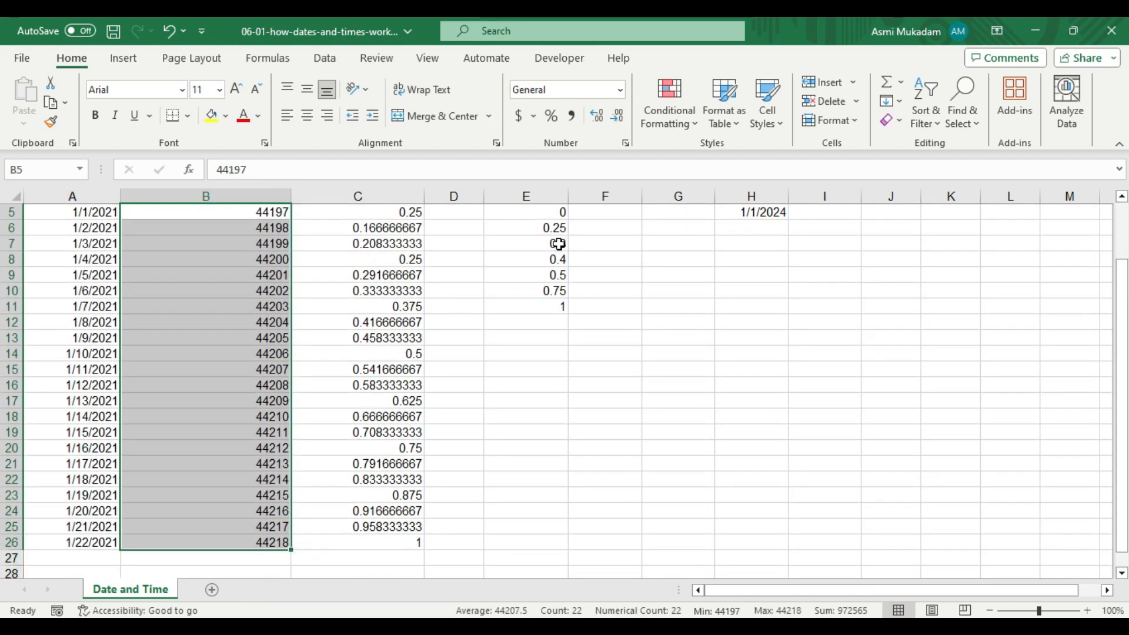
{"action": "left_click", "coordinate": [621, 90]}
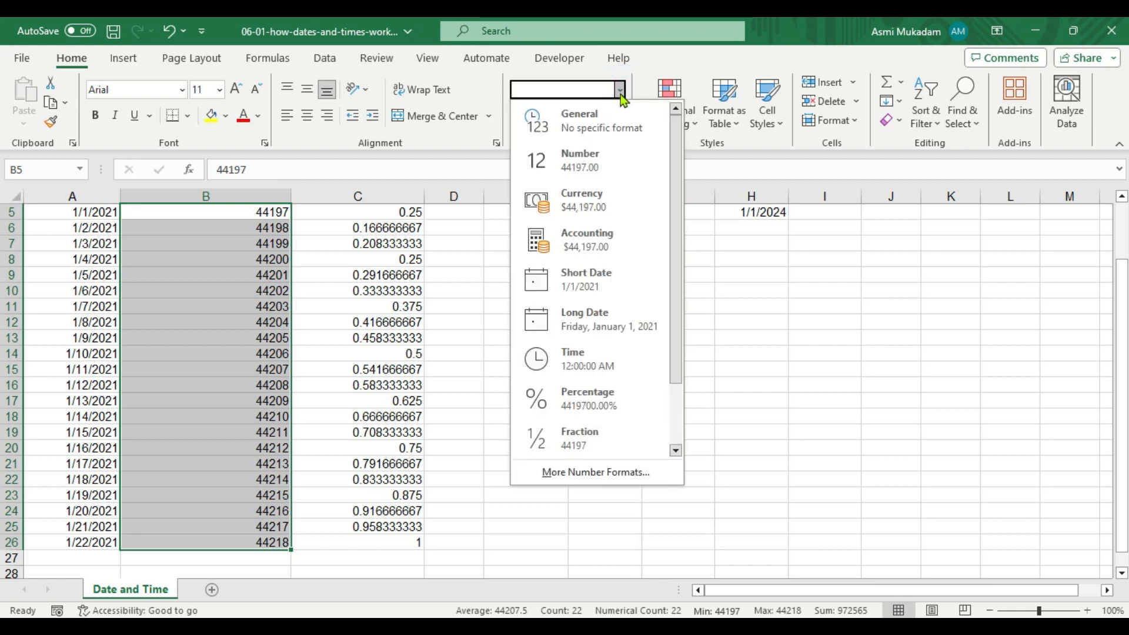
{"action": "left_click", "coordinate": [582, 331]}
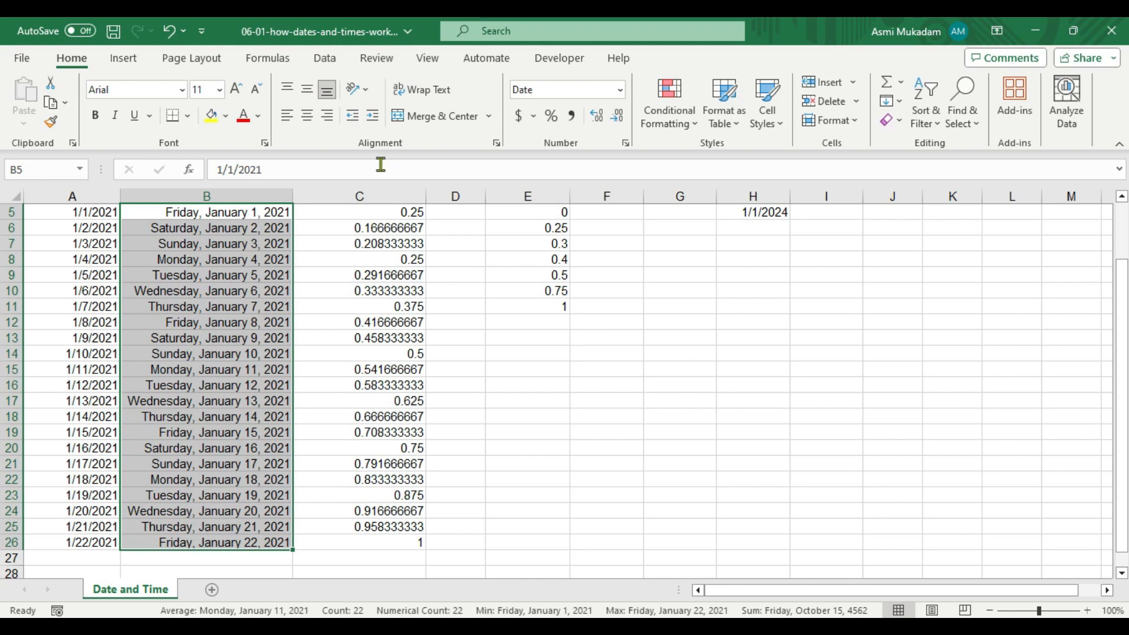
{"action": "left_click_drag", "start_coordinate": [293, 200], "coordinate": [299, 203]}
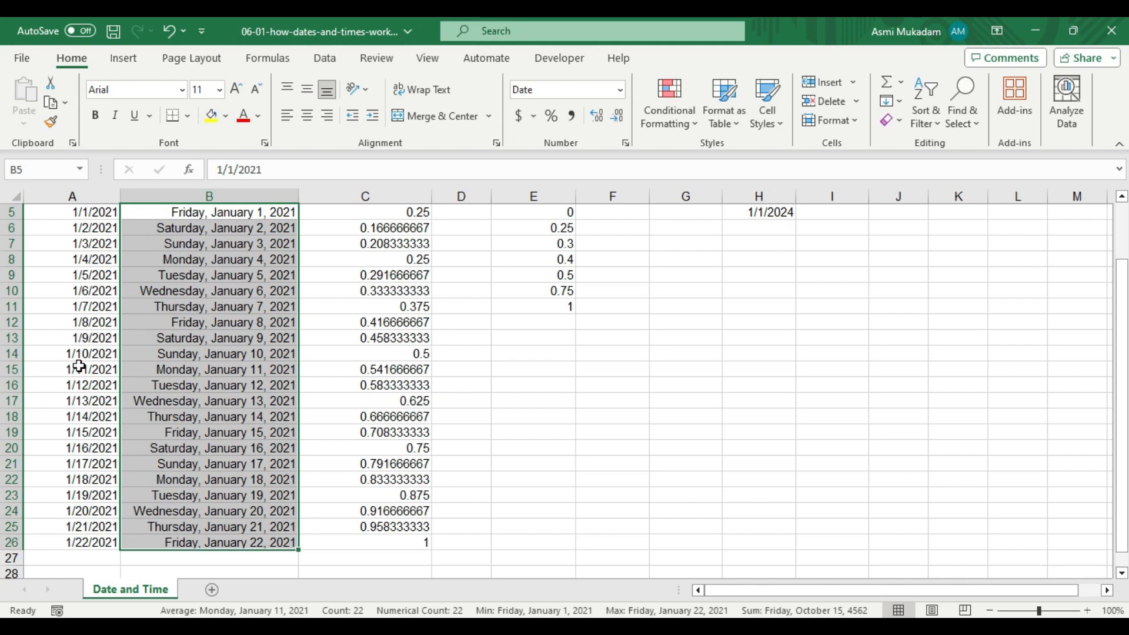
{"action": "scroll", "coordinate": [406, 283], "scroll_direction": "up", "scroll_amount": 2}
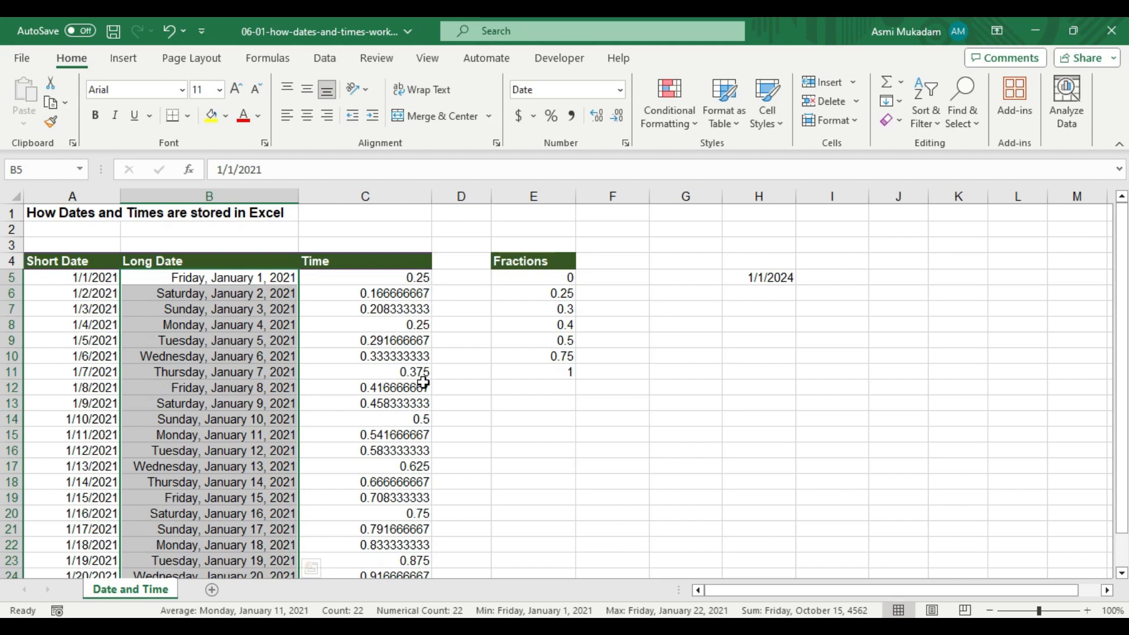
Copy the fraction values in E5:E11 and paste them into the adjacent column starting at F5.
{"action": "left_click_drag", "start_coordinate": [538, 260], "coordinate": [554, 372]}
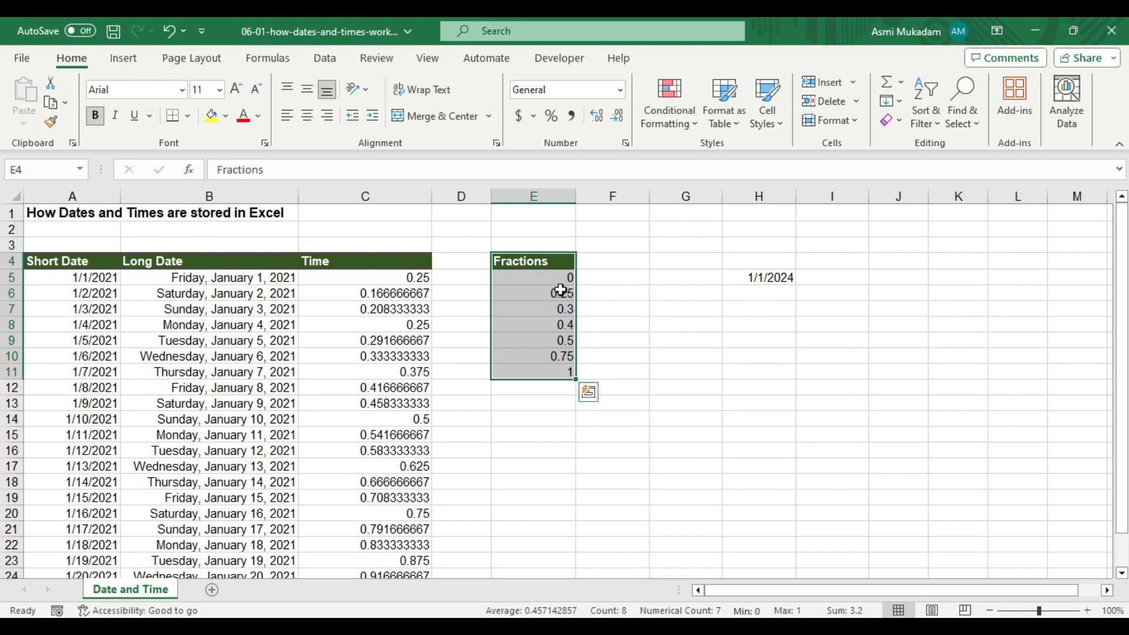
{"action": "left_click", "coordinate": [697, 436]}
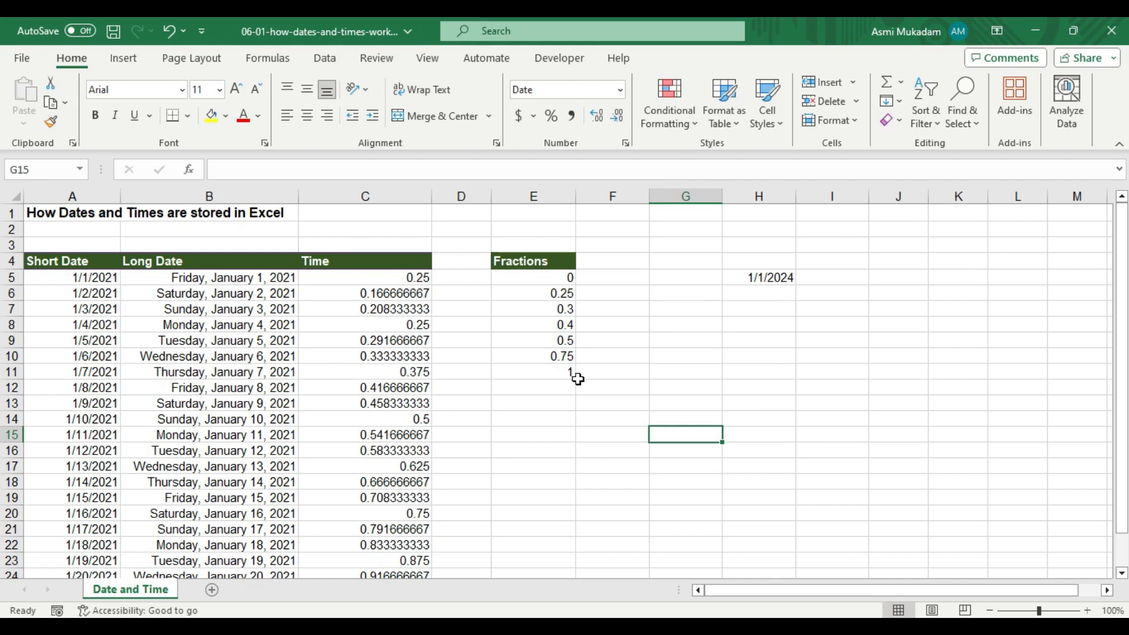
{"action": "left_click_drag", "start_coordinate": [559, 354], "coordinate": [563, 384]}
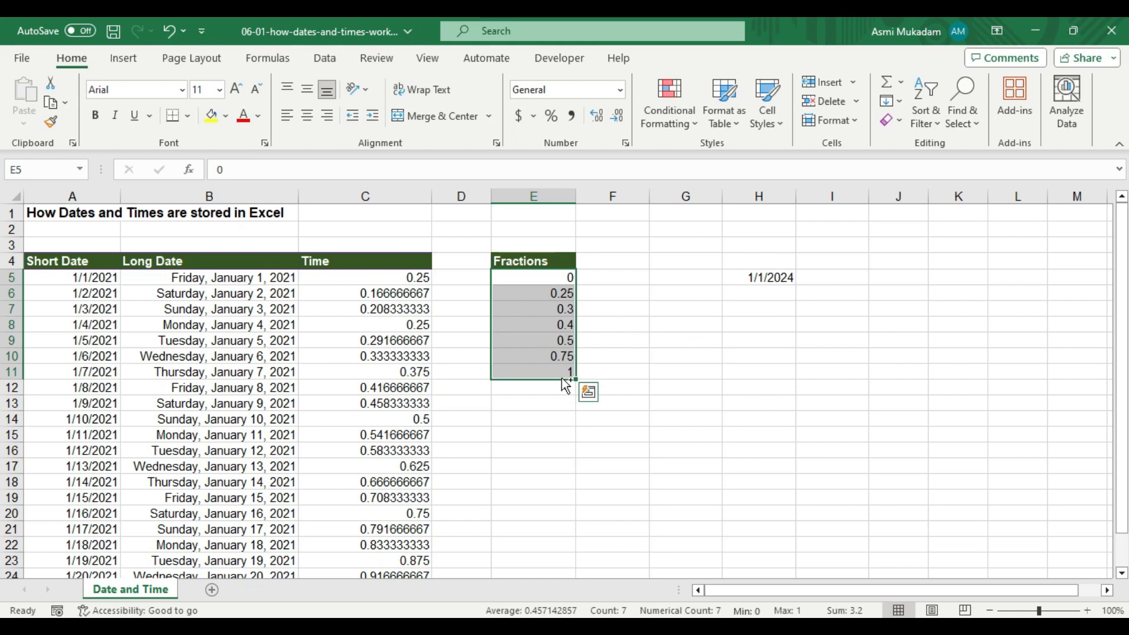
{"action": "key", "text": "ctrl+c"}
{"action": "left_click", "coordinate": [612, 276]}
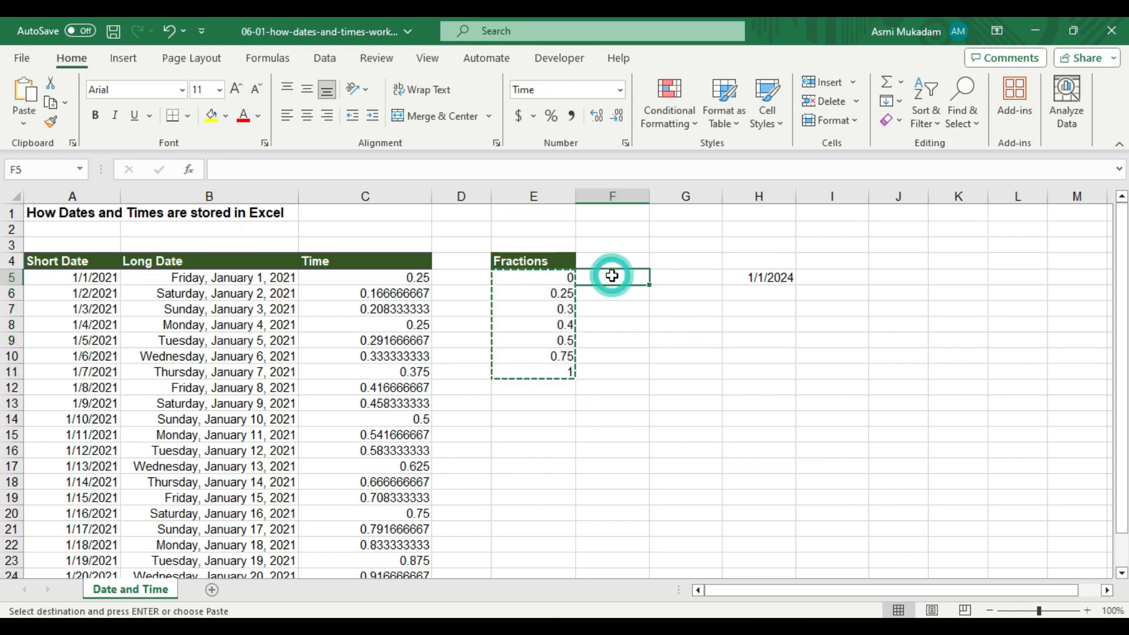
{"action": "key", "text": "ctrl+v"}
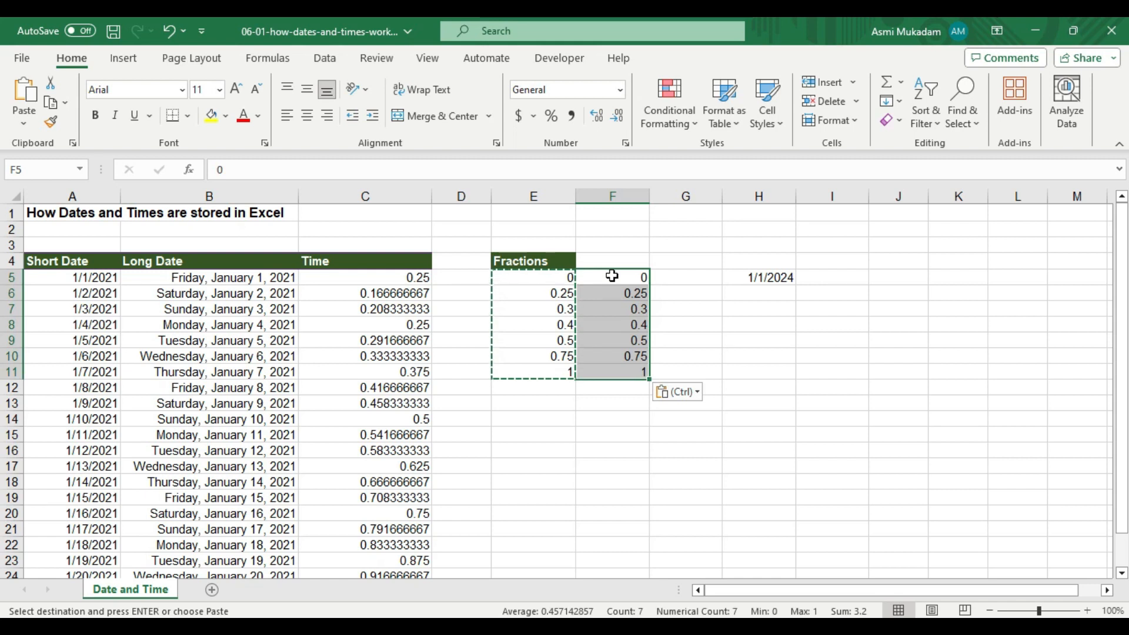
Apply the Time number format to the pasted fractions in F5:F11 and compare them with the original fractions 0.5 and 1.
{"action": "left_click", "coordinate": [620, 90]}
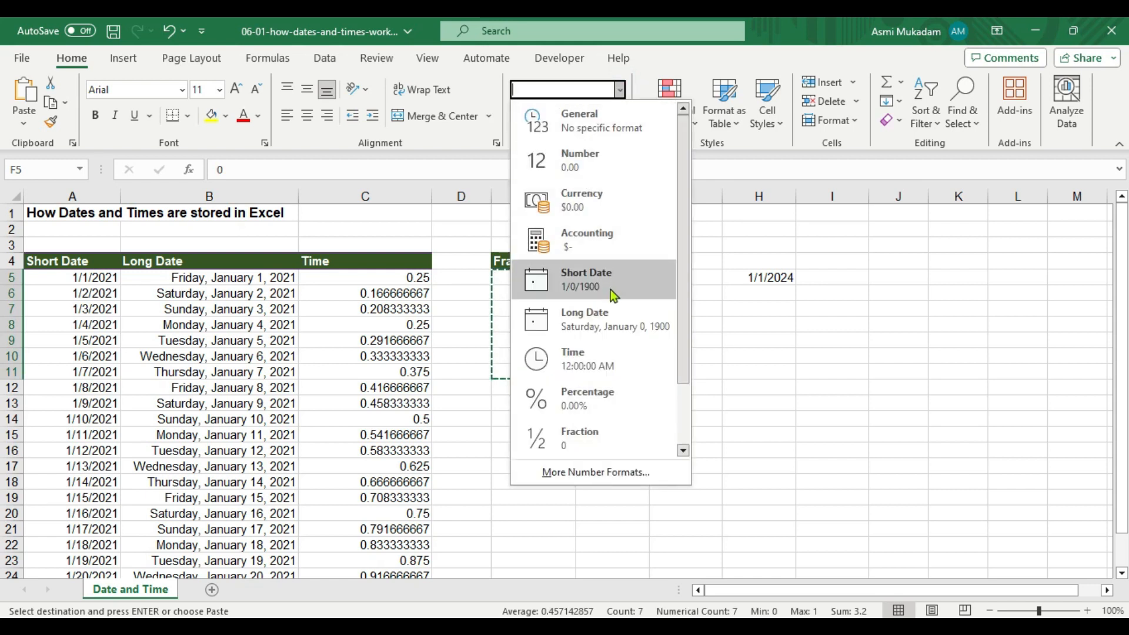
{"action": "left_click", "coordinate": [573, 358]}
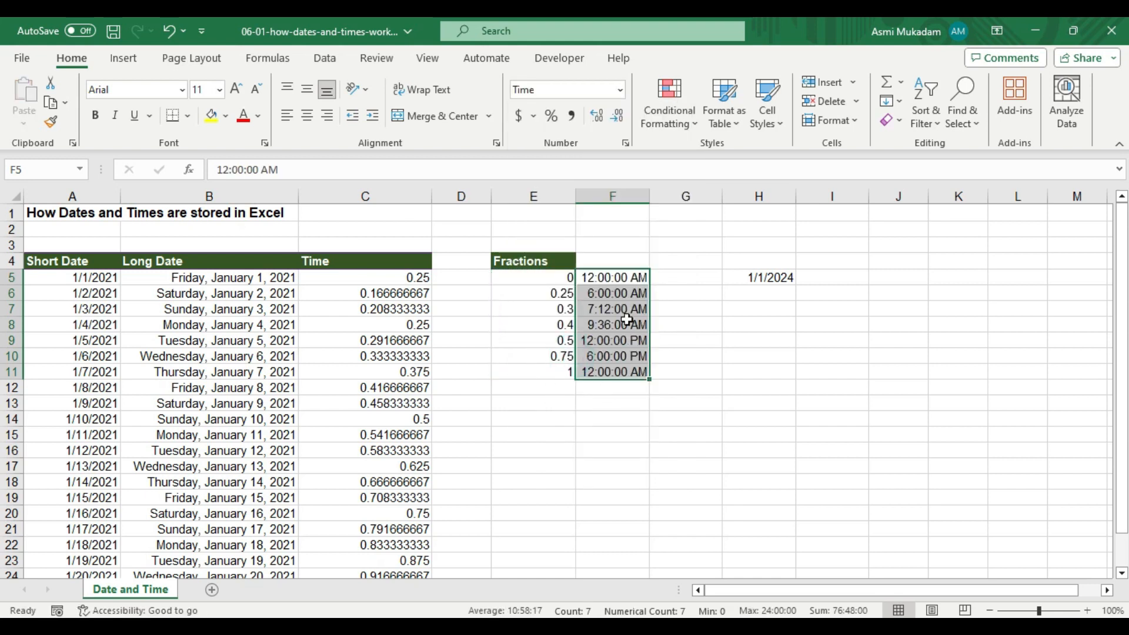
{"action": "left_click", "coordinate": [726, 389]}
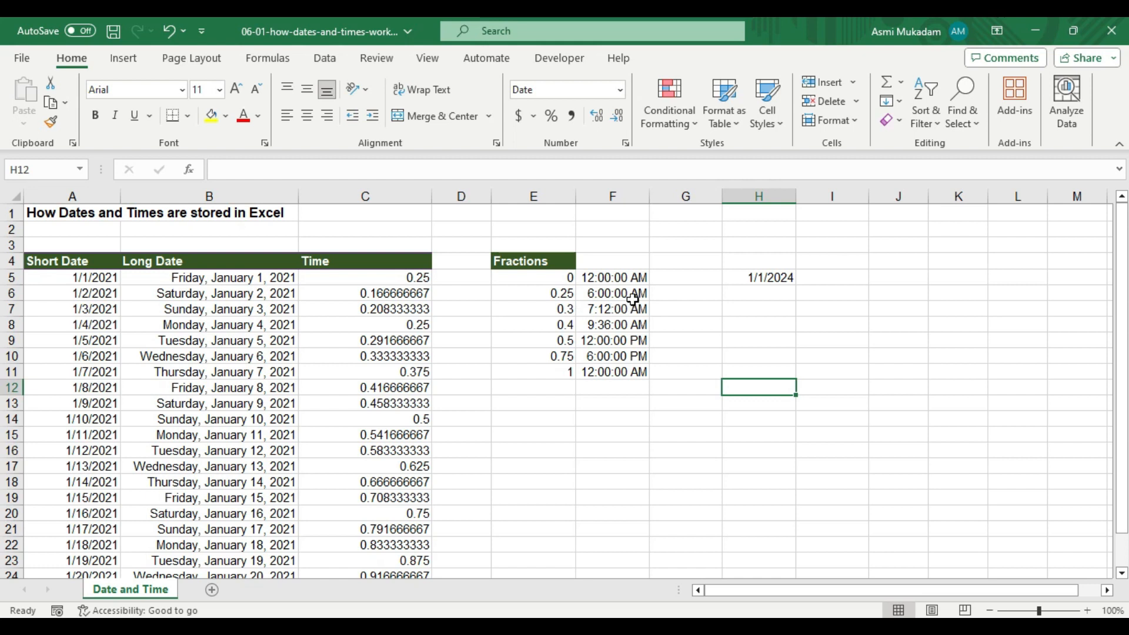
{"action": "left_click", "coordinate": [565, 341]}
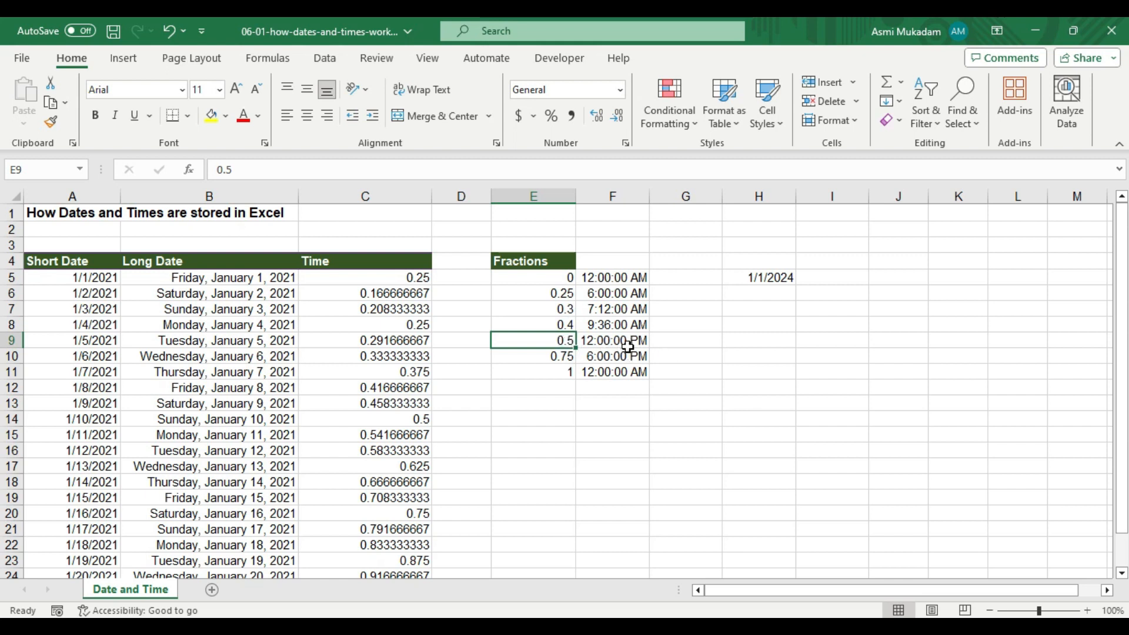
{"action": "left_click", "coordinate": [560, 373]}
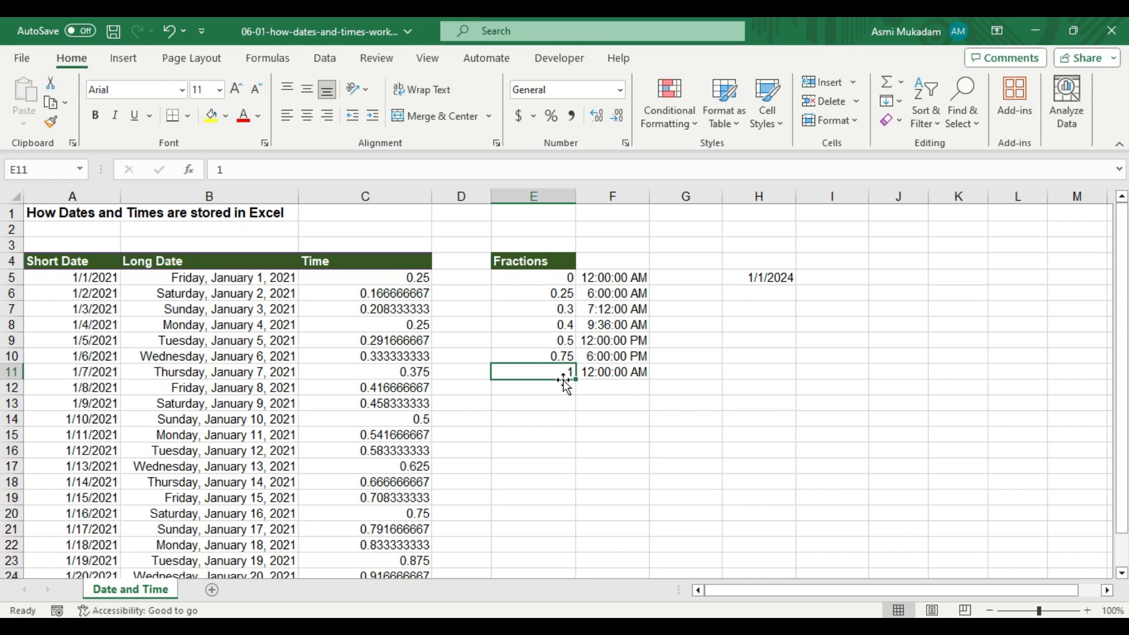
Format the decimal values in the Time column, C5:C26, with the Time number format.
{"action": "left_click_drag", "start_coordinate": [373, 278], "coordinate": [416, 529]}
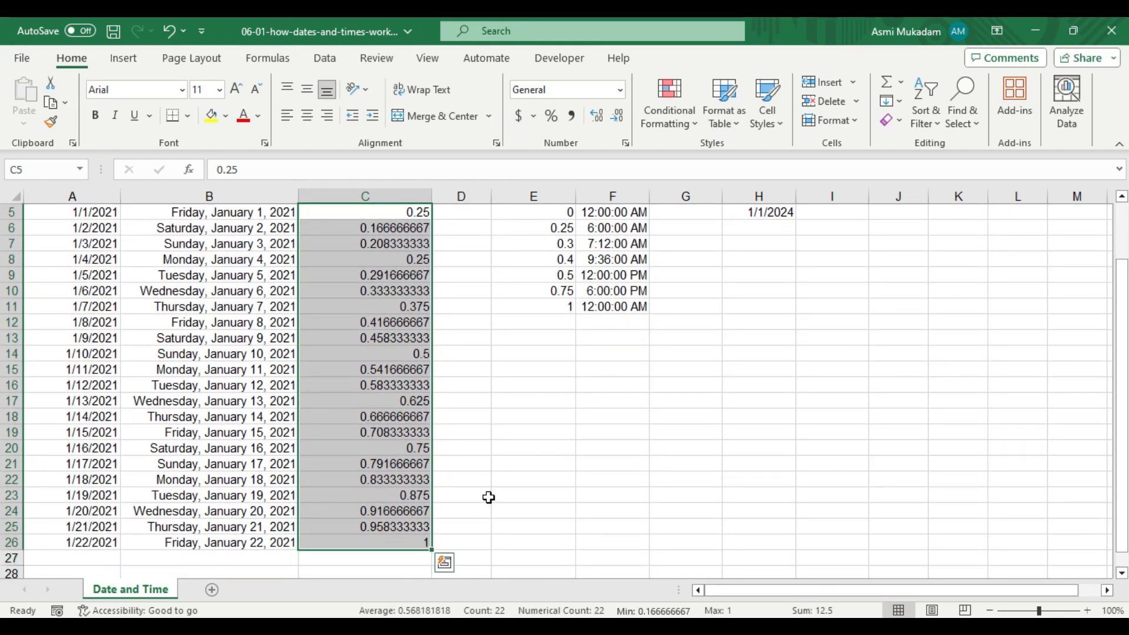
{"action": "scroll", "coordinate": [463, 468], "scroll_direction": "up", "scroll_amount": 2}
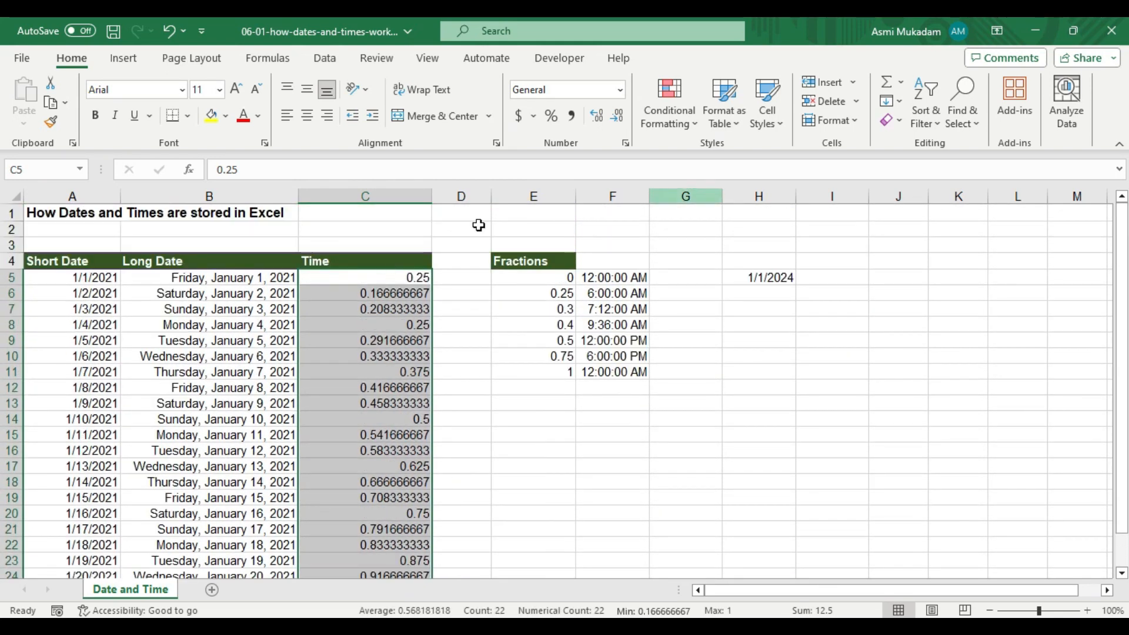
{"action": "left_click", "coordinate": [622, 91]}
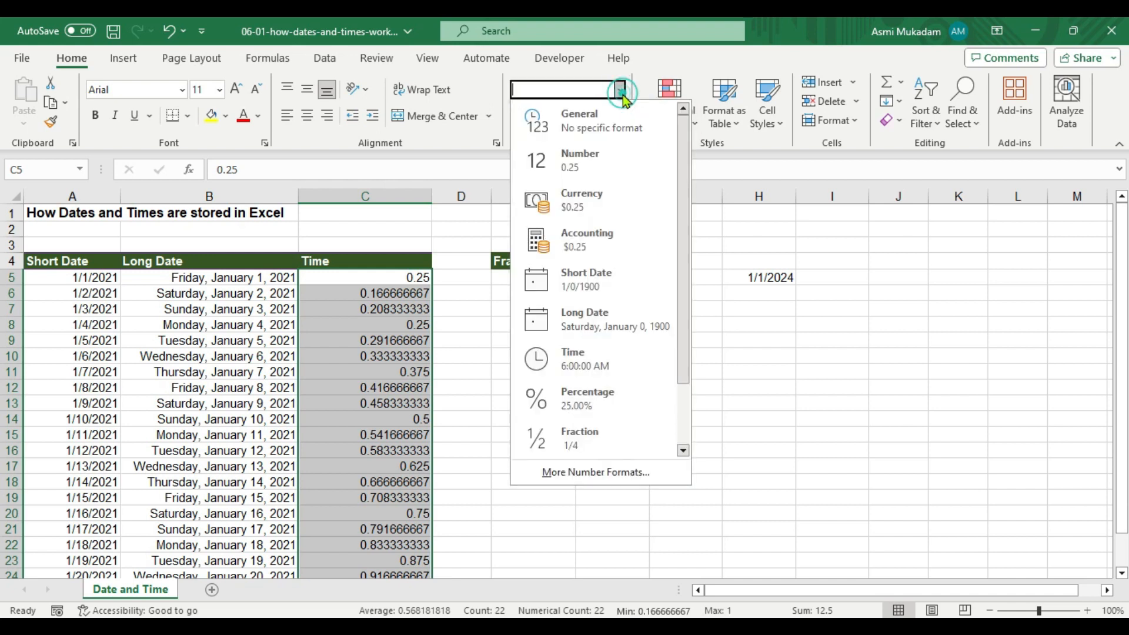
{"action": "left_click", "coordinate": [581, 361]}
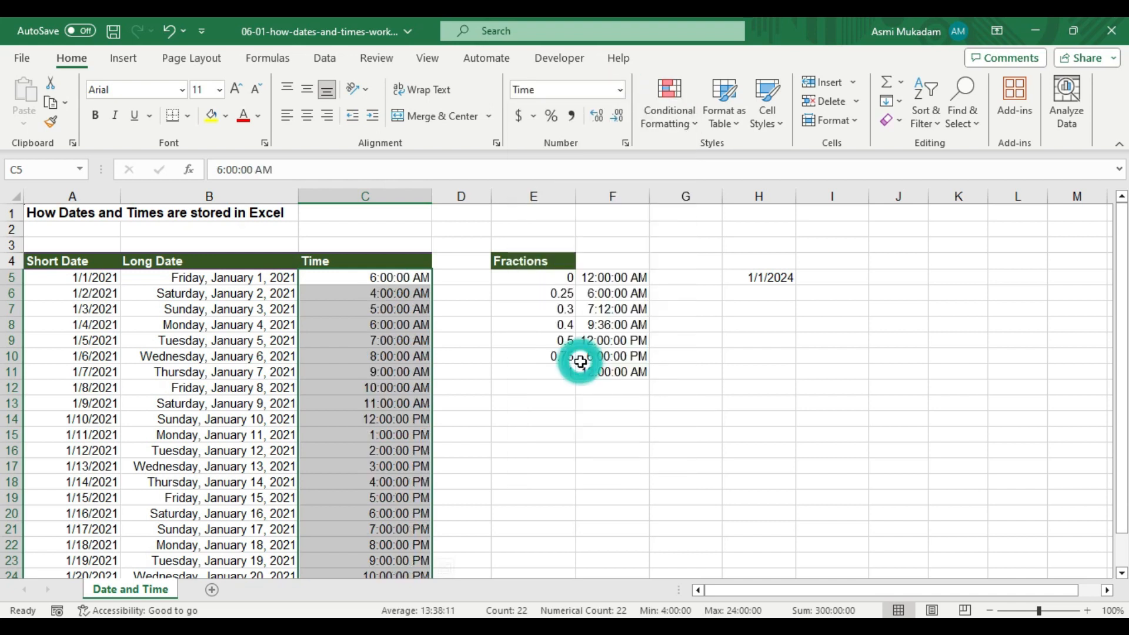
{"action": "left_click", "coordinate": [499, 402]}
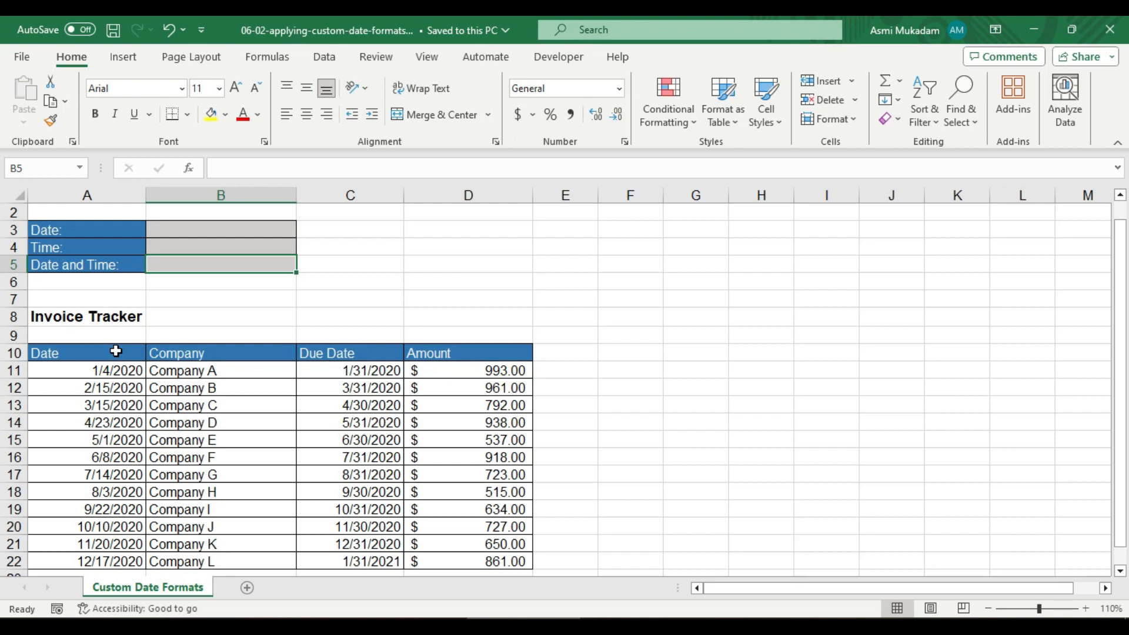
Enter the formula =TODAY() in cell B3 beside the Date label of the Custom Date Formats sheet.
{"action": "left_click", "coordinate": [174, 232]}
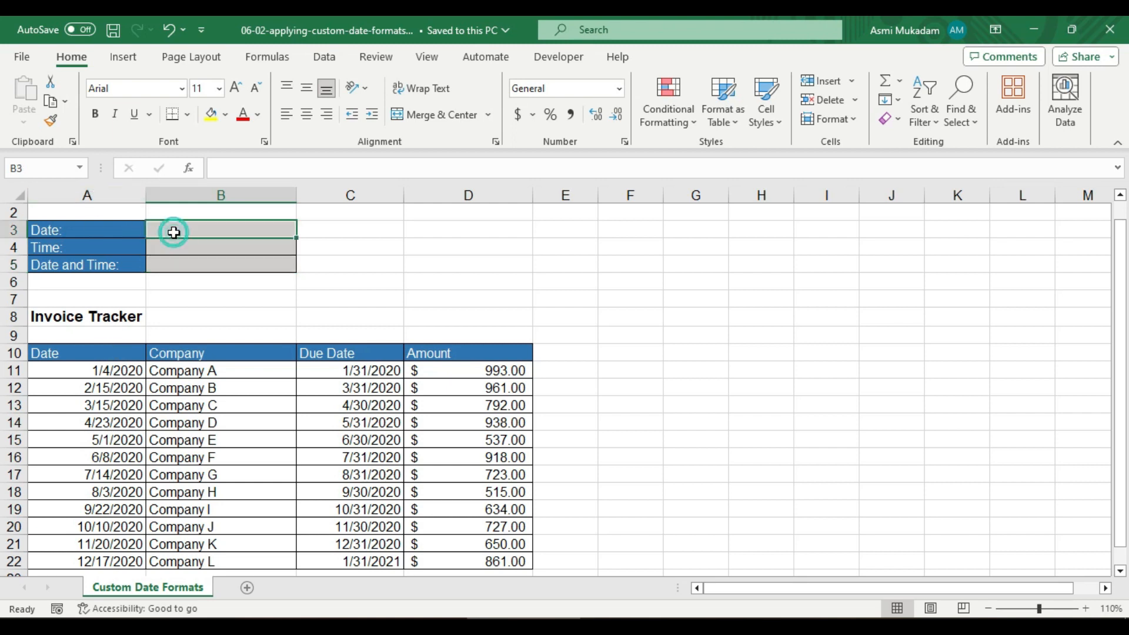
{"action": "type", "text": "="}
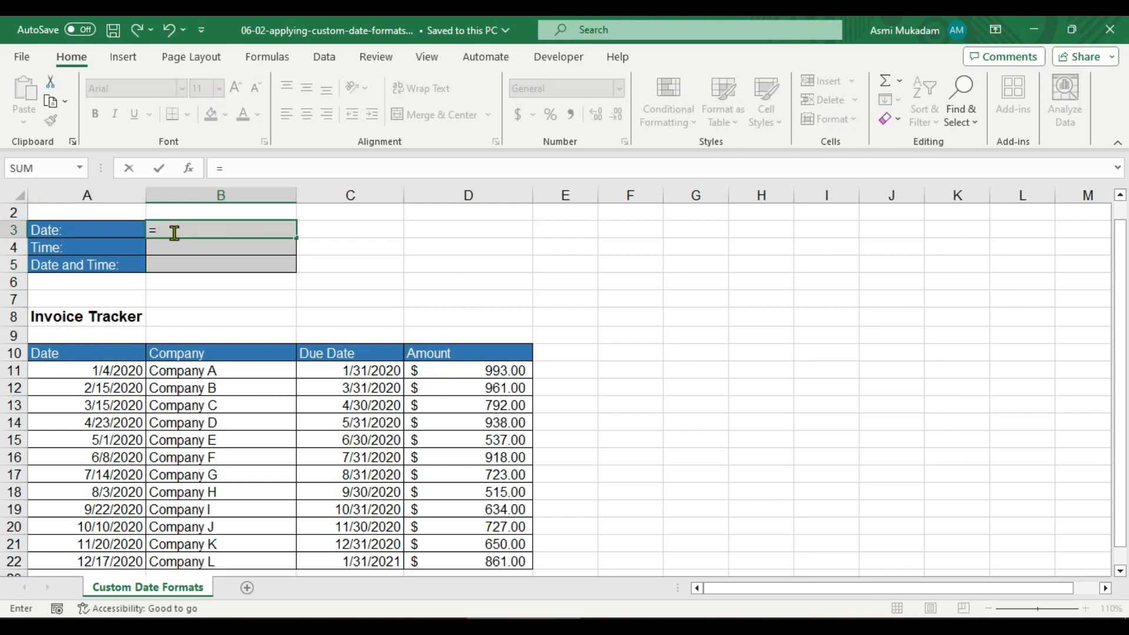
{"action": "type", "text": "to"}
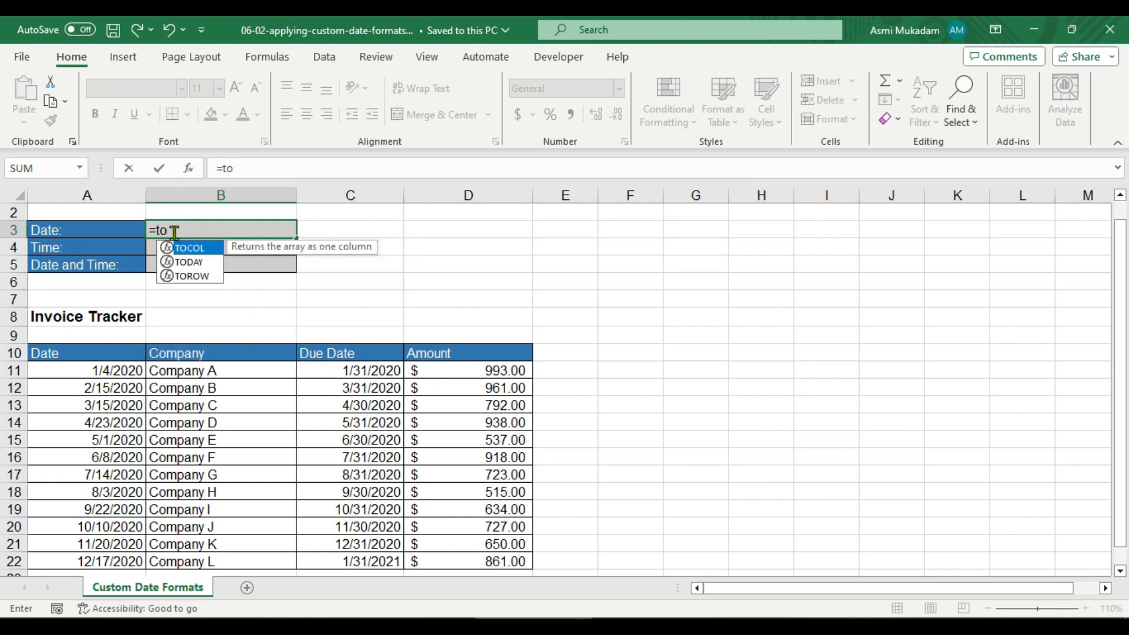
{"action": "left_click", "coordinate": [215, 267]}
{"action": "double_click", "coordinate": [214, 266]}
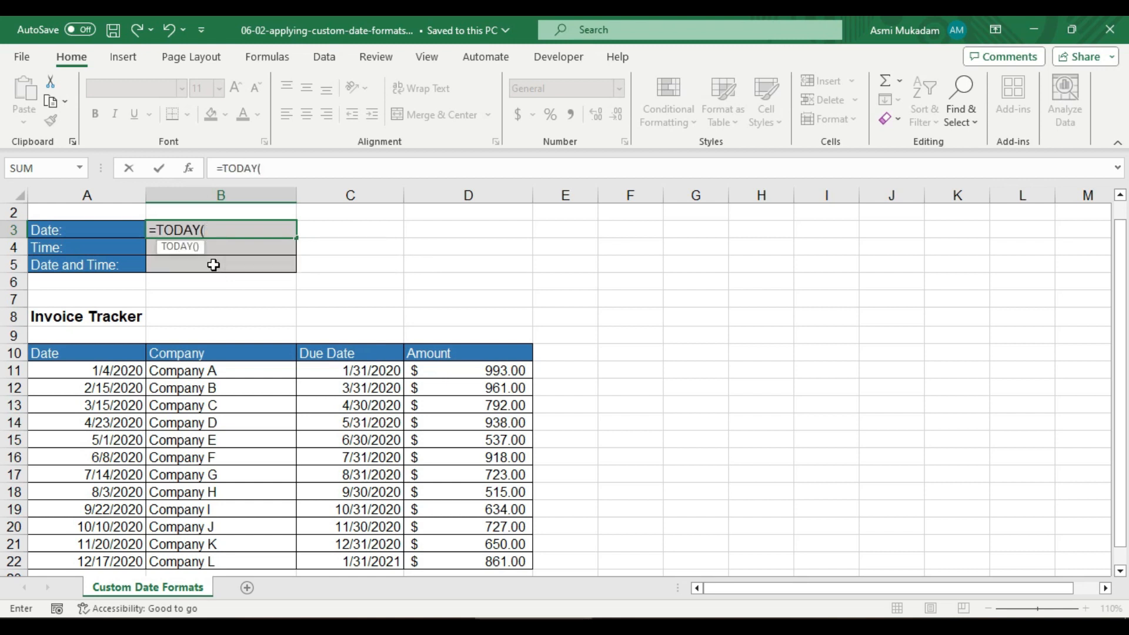
{"action": "type", "text": ")"}
{"action": "key", "text": "Return"}
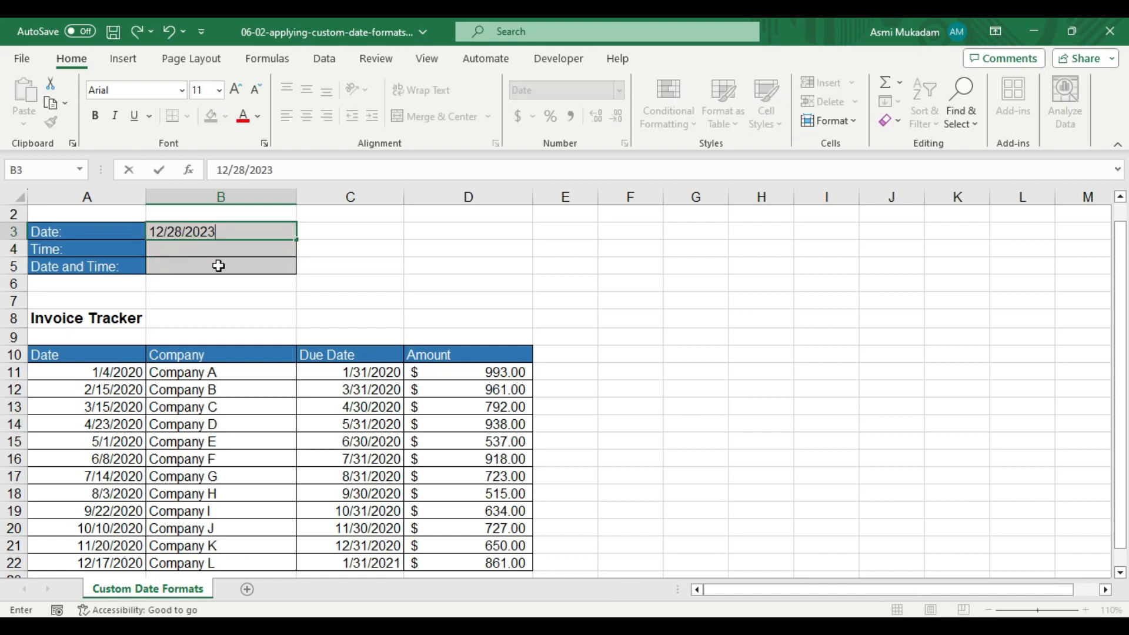
Clear the entry in cell B3 and re-enter the current date as the static value 12/28/2023.
{"action": "key", "text": "BackSpace"}
{"action": "key", "text": "BackSpace"}
{"action": "key", "text": "BackSpace"}
{"action": "key", "text": "BackSpace"}
{"action": "key", "text": "BackSpace"}
{"action": "key", "text": "BackSpace"}
{"action": "key", "text": "BackSpace"}
{"action": "key", "text": "BackSpace"}
{"action": "key", "text": "BackSpace"}
{"action": "key", "text": "BackSpace"}
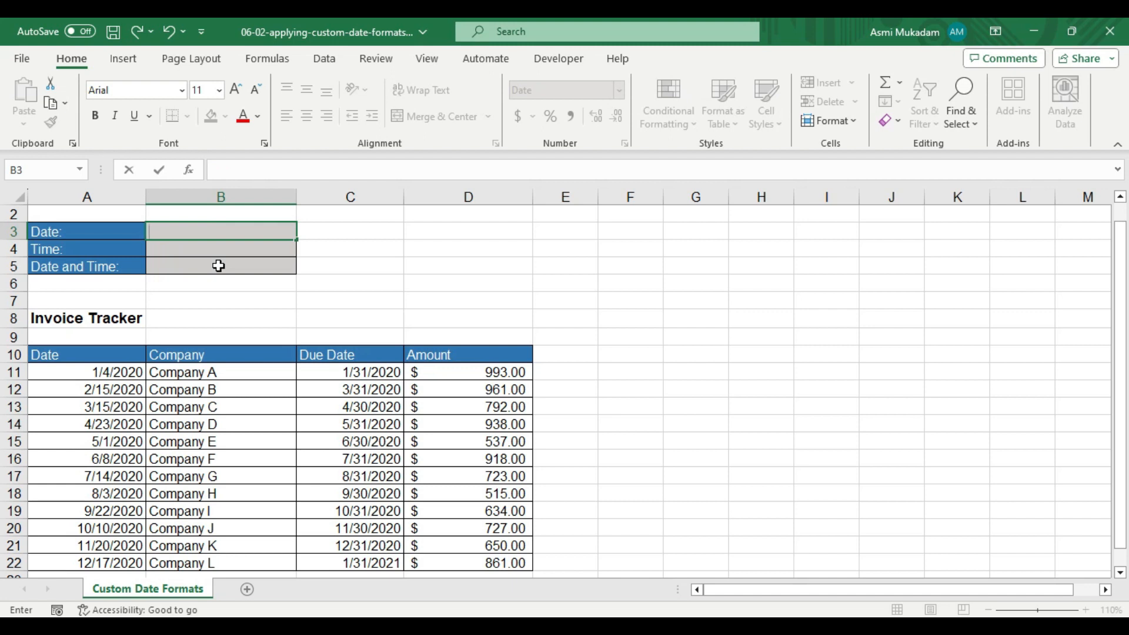
{"action": "type", "text": "12/28/2023"}
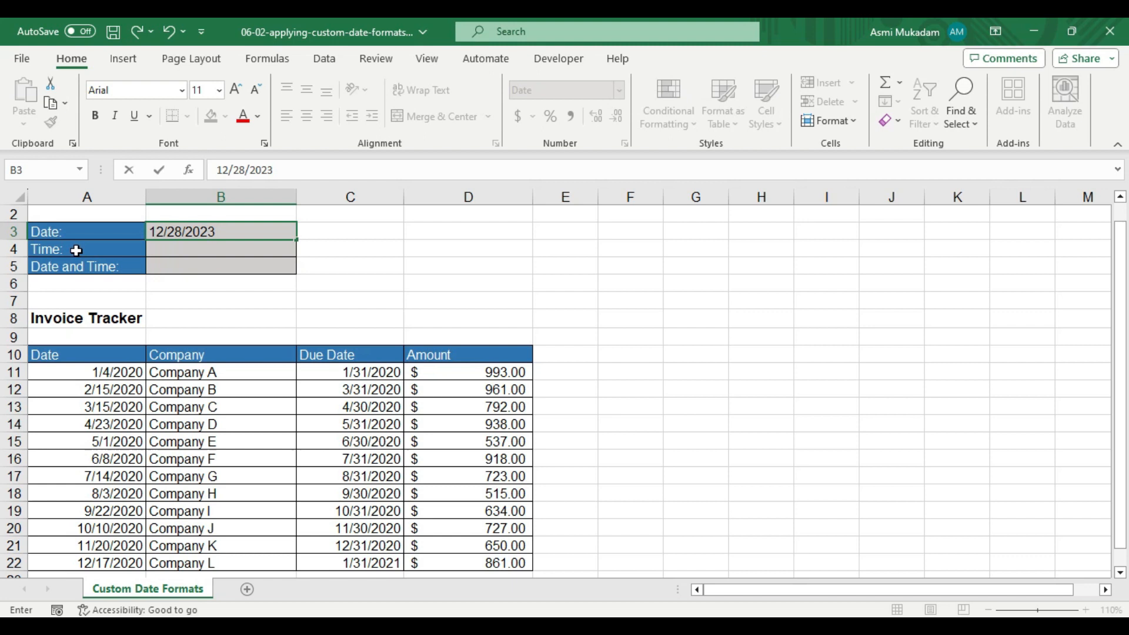
Enter the formula =NOW() in cell B4 beside the Time label.
{"action": "left_click", "coordinate": [177, 251]}
{"action": "left_click", "coordinate": [178, 250]}
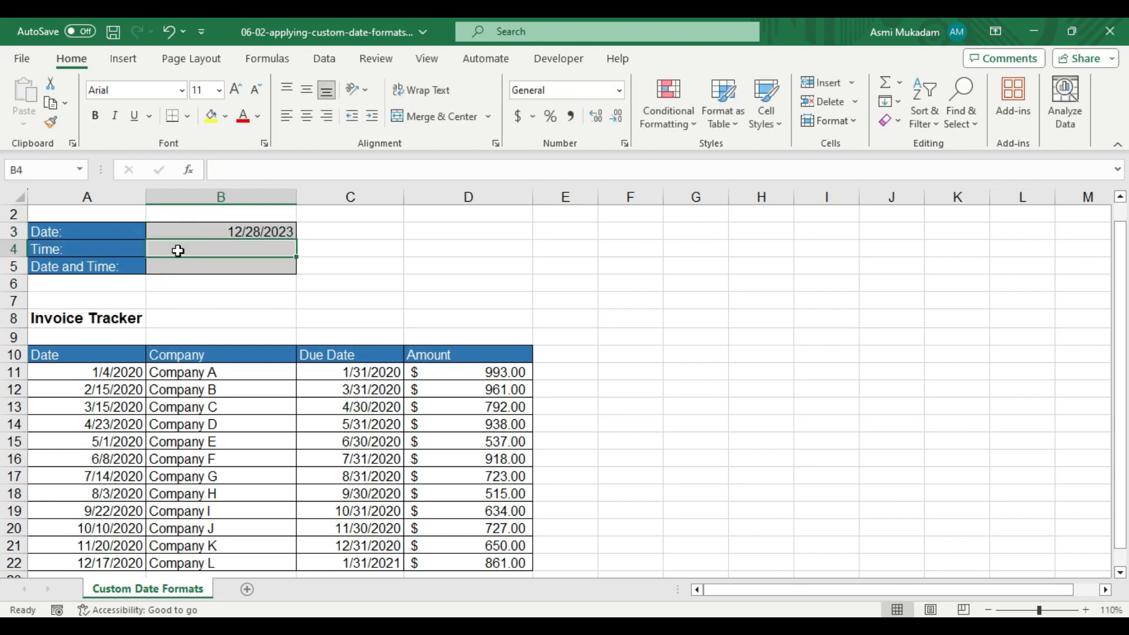
{"action": "type", "text": "=now"}
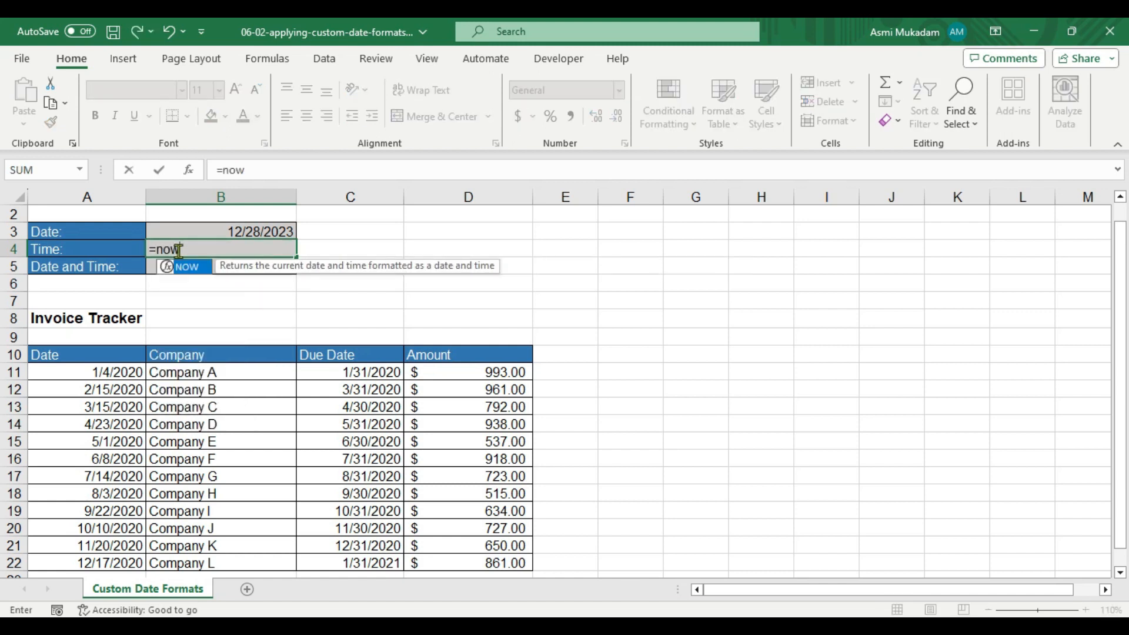
{"action": "key", "text": "Tab"}
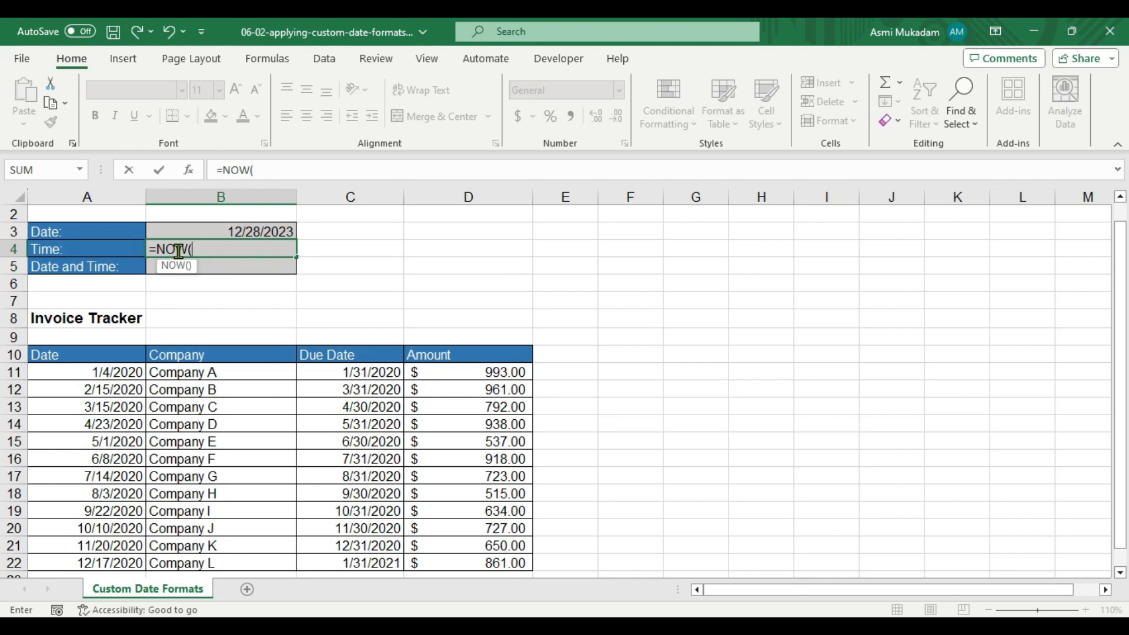
{"action": "type", "text": ")"}
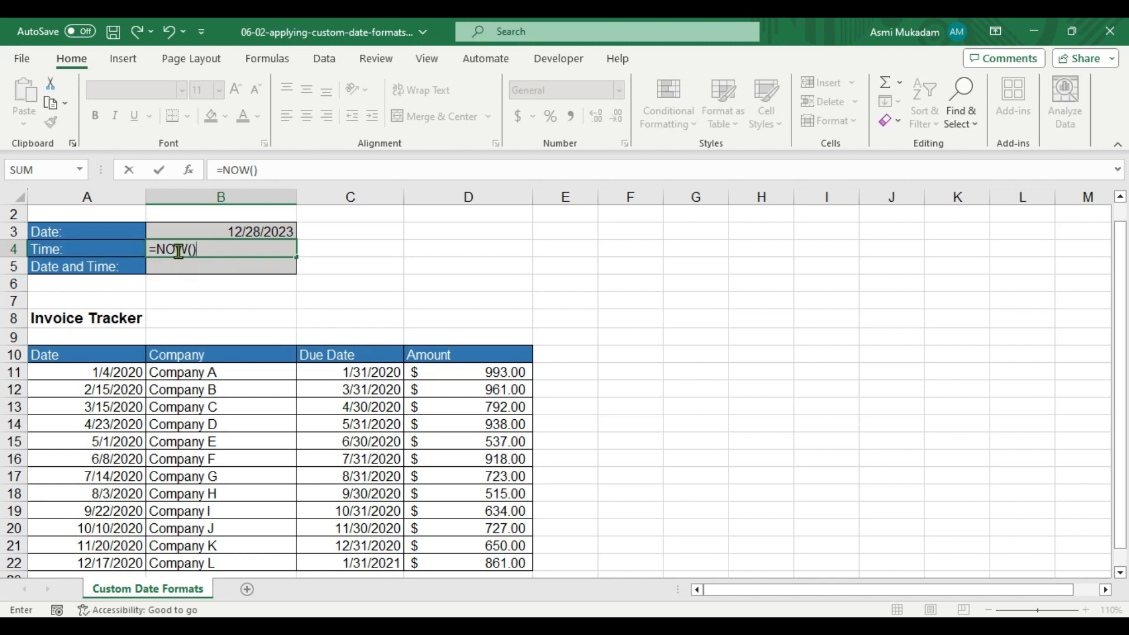
{"action": "key", "text": "Return"}
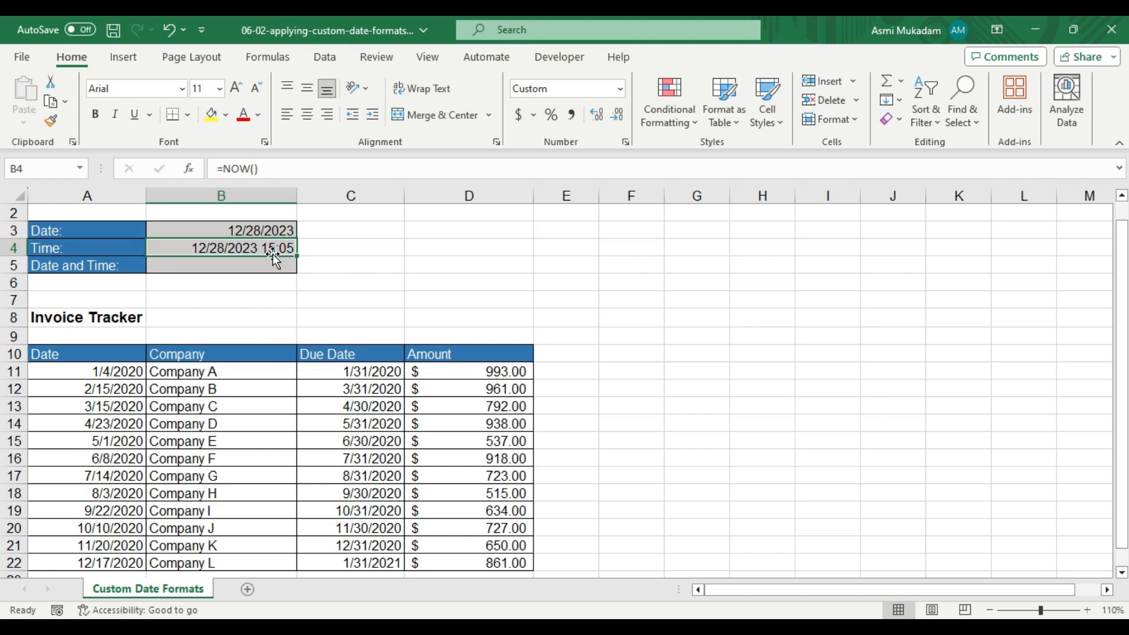
Replace the formula in cell B4 with the current time as the static value 3:08 PM.
{"action": "left_click", "coordinate": [271, 251]}
{"action": "key", "text": "Delete"}
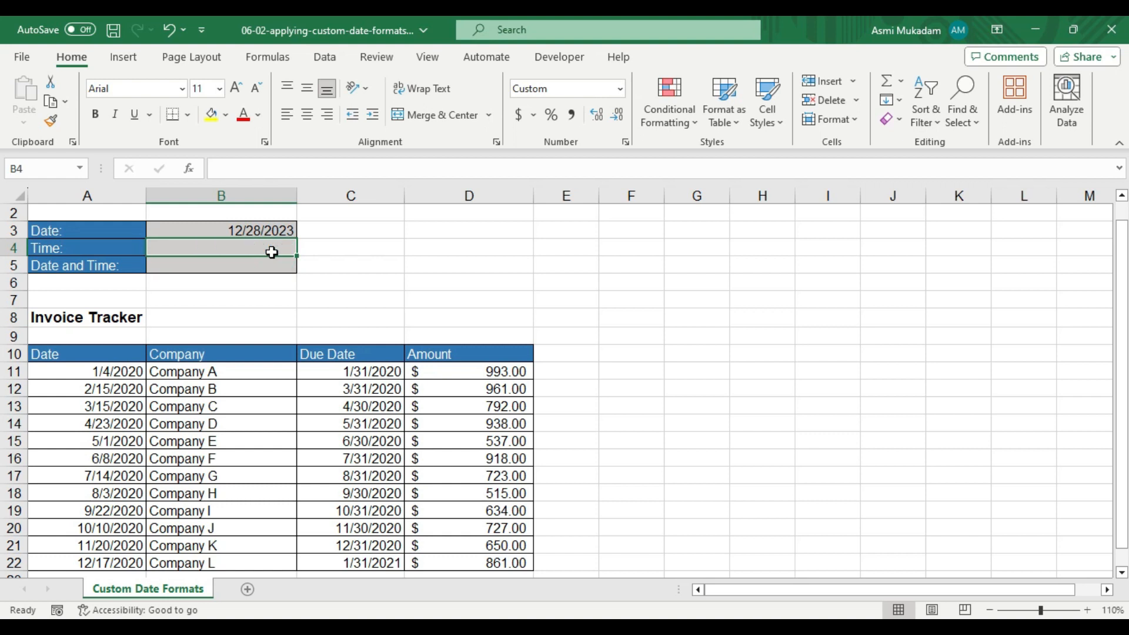
{"action": "key", "text": "ctrl+shift+semicolon"}
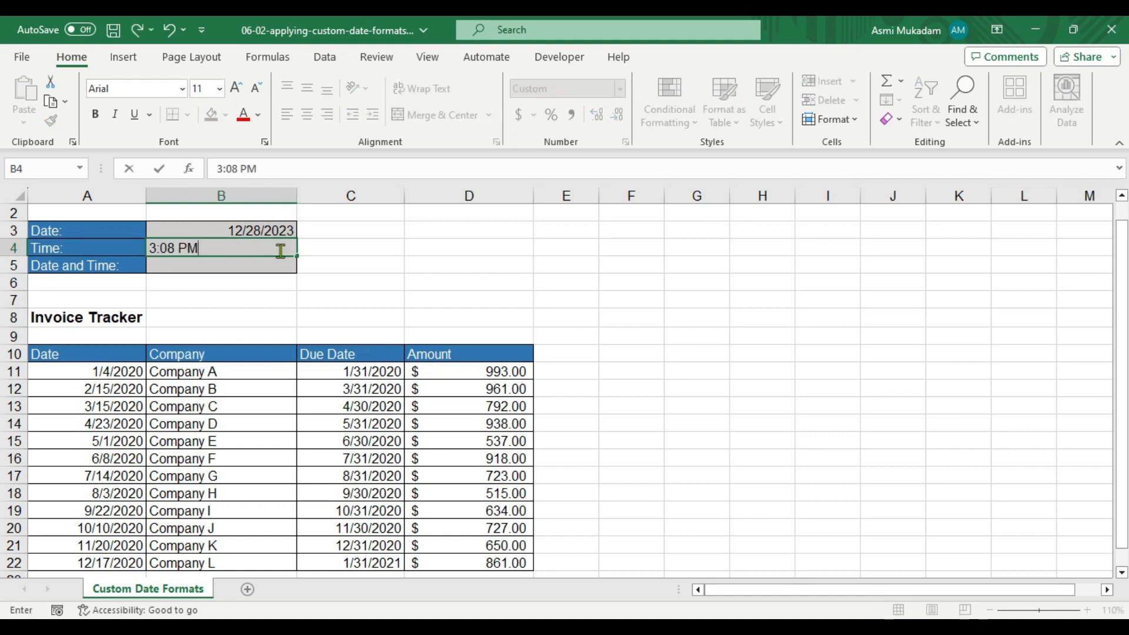
{"action": "left_click", "coordinate": [258, 270]}
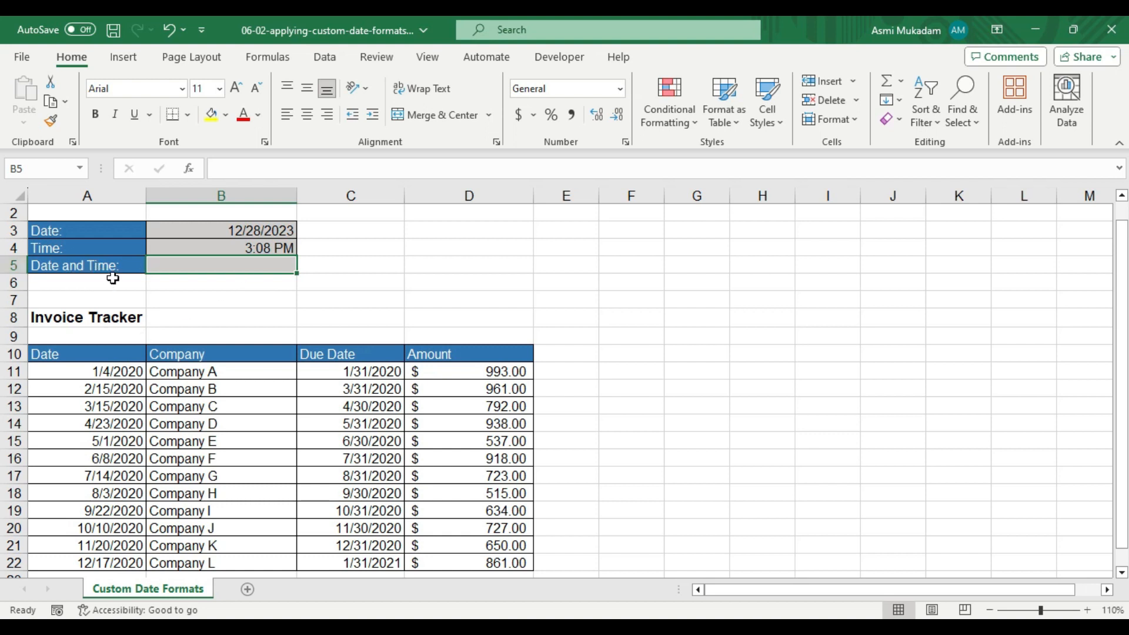
Enter the current date and time, 12/28/2023 3:08 PM, as a static value in cell B5 beside the Date and Time label.
{"action": "left_click", "coordinate": [223, 269]}
{"action": "key", "text": "ctrl+semicolon"}
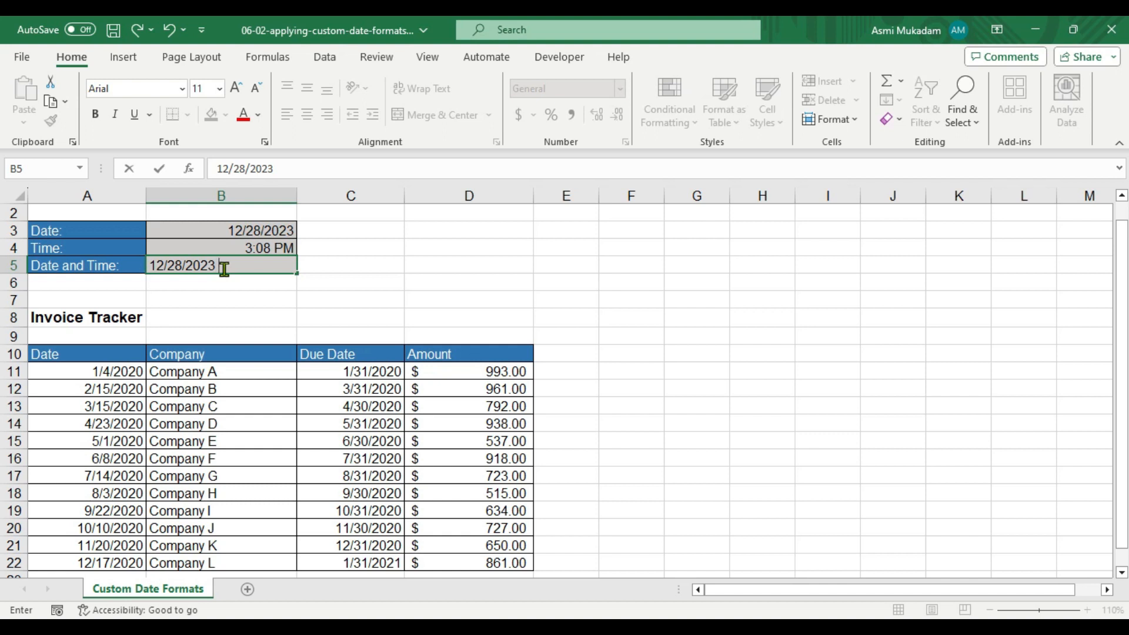
{"action": "key", "text": "ctrl+shift+semicolon"}
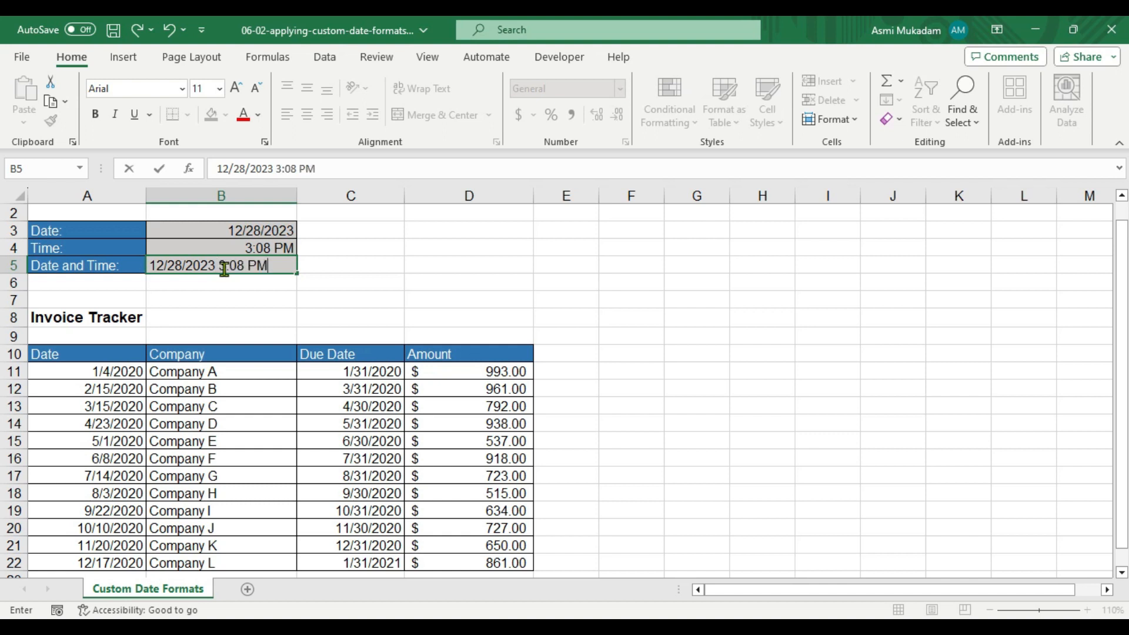
{"action": "left_click", "coordinate": [343, 255]}
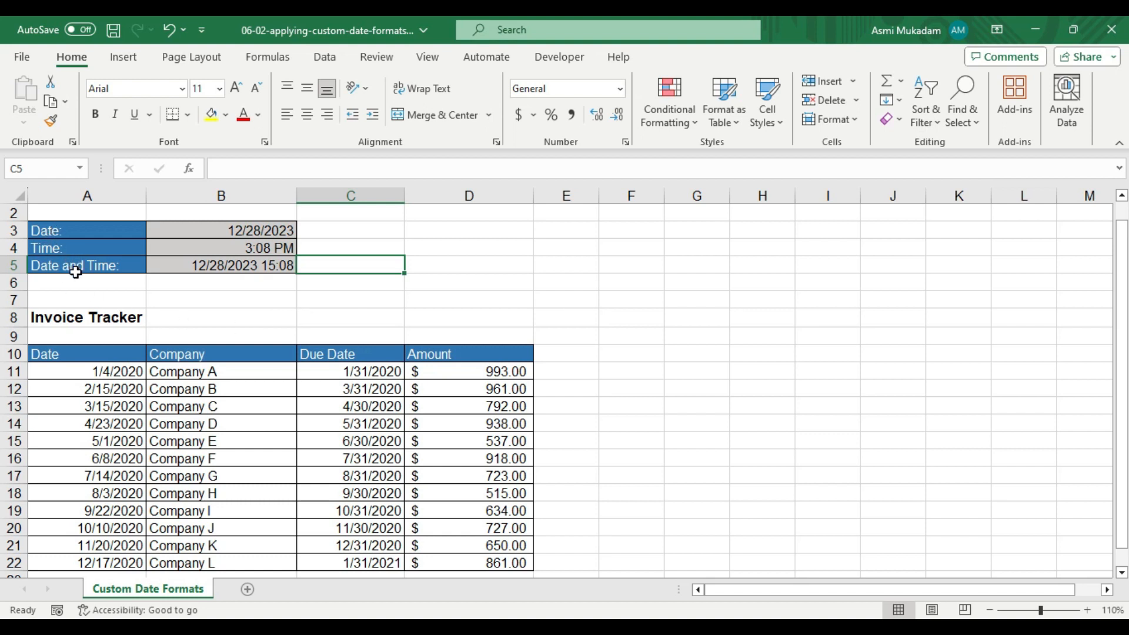
Add a shortcut note with the text "date" in D3 and "Ctrl+;" in E3.
{"action": "left_click", "coordinate": [470, 236]}
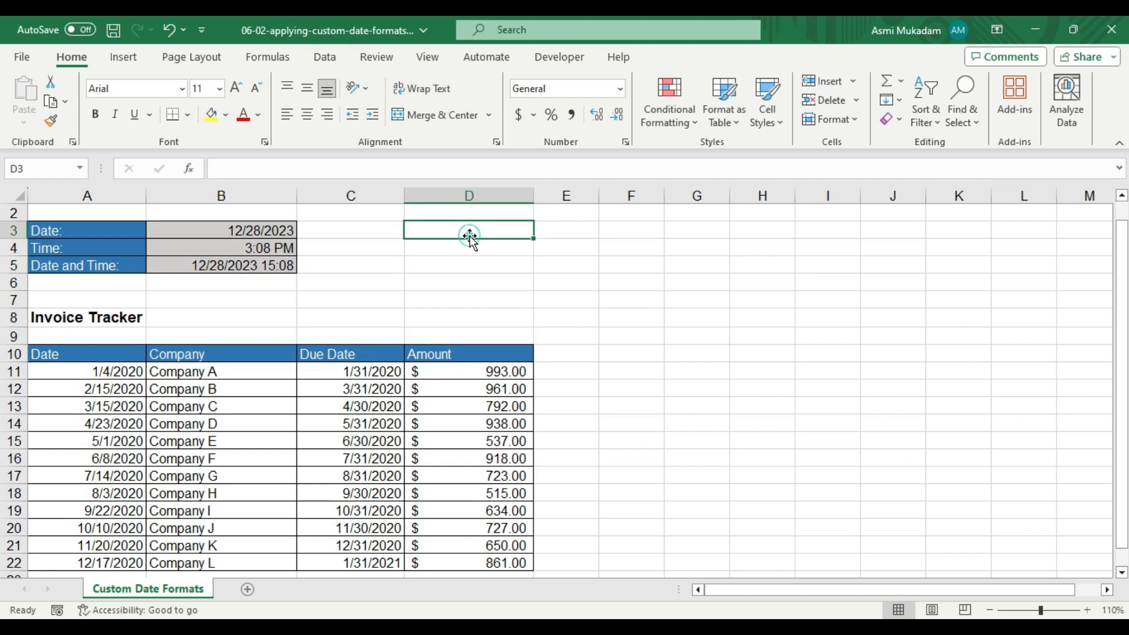
{"action": "type", "text": "date"}
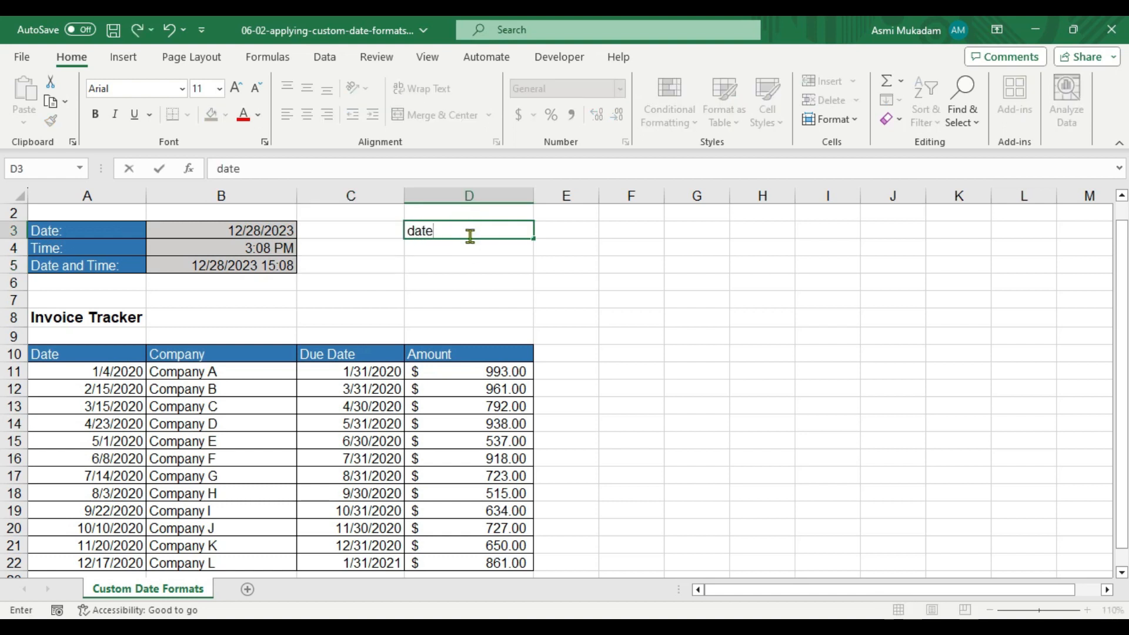
{"action": "left_click", "coordinate": [565, 228]}
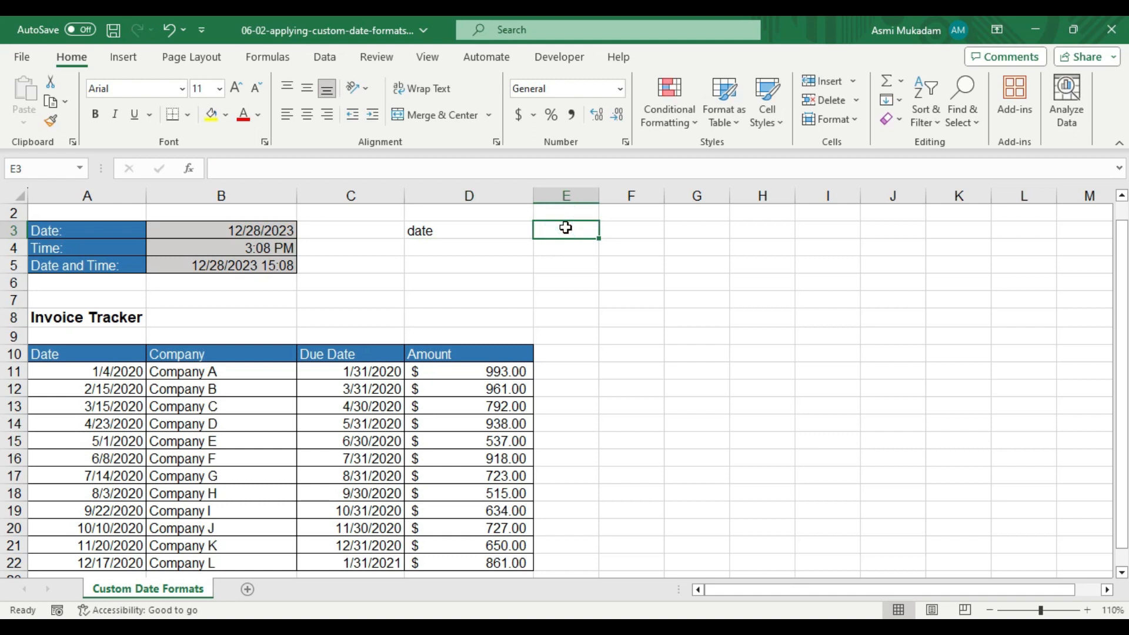
{"action": "type", "text": "Ctrl+"}
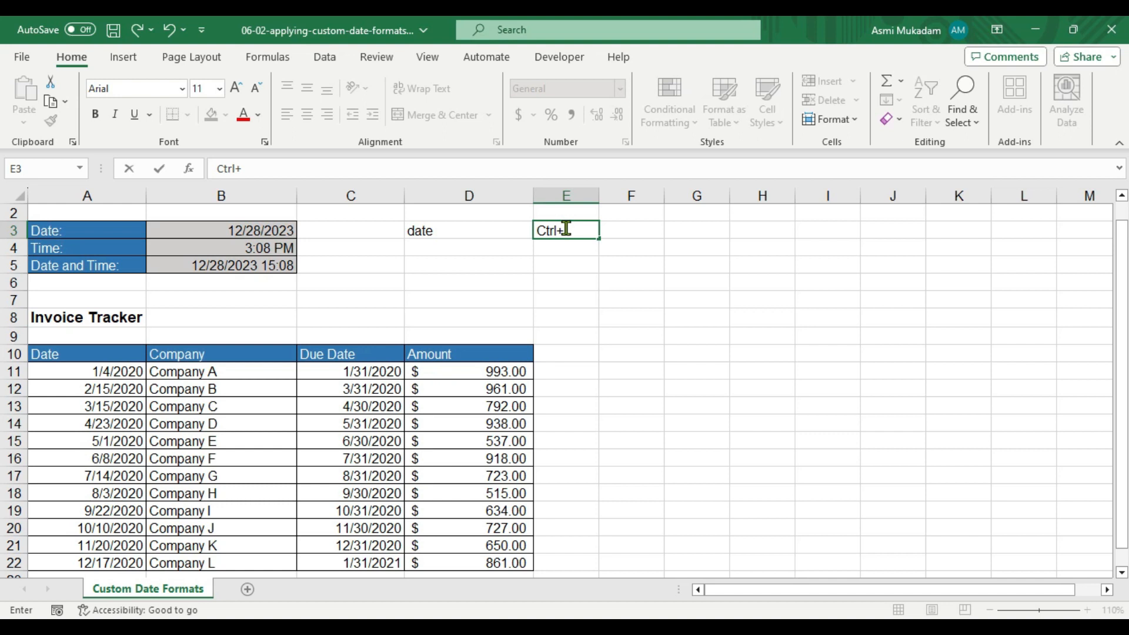
{"action": "type", "text": ":"}
{"action": "key", "text": "BackSpace"}
{"action": "type", "text": ";"}
Add a second shortcut note with the text "time" in D4 and "ctrl+shift+;" in E4.
{"action": "left_click", "coordinate": [465, 250]}
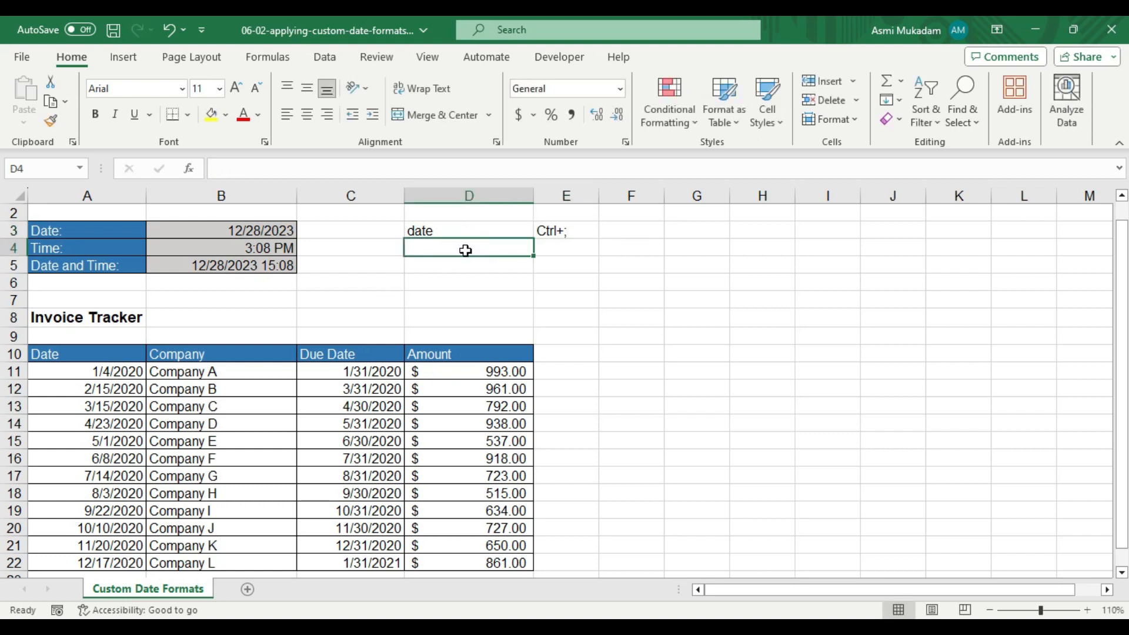
{"action": "type", "text": "time"}
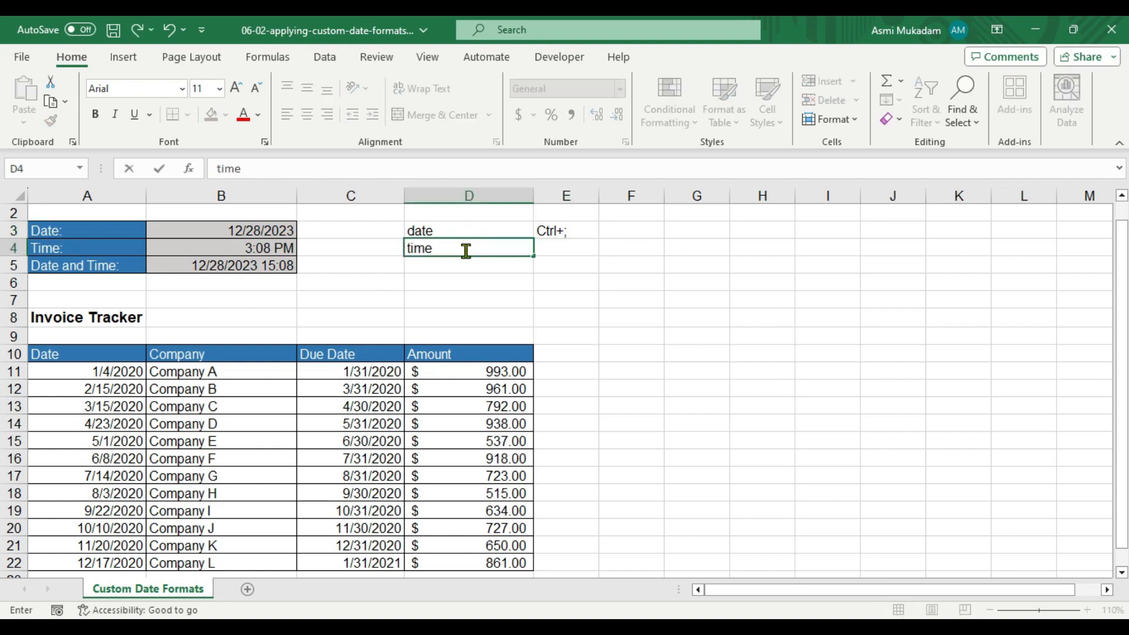
{"action": "left_click", "coordinate": [571, 254]}
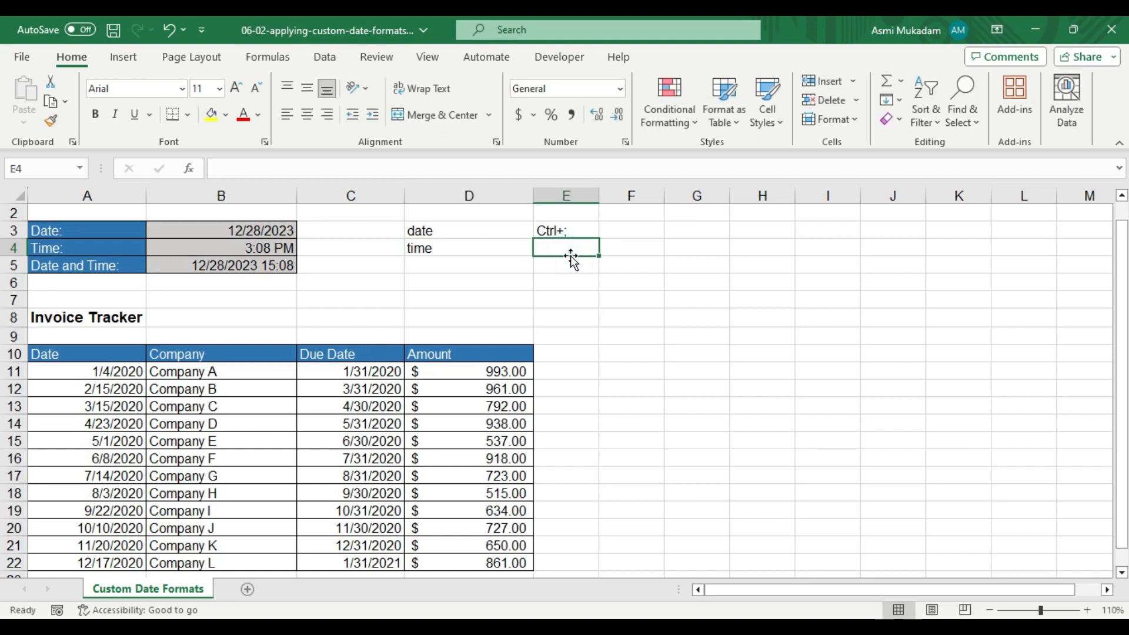
{"action": "type", "text": "ctrl+;"}
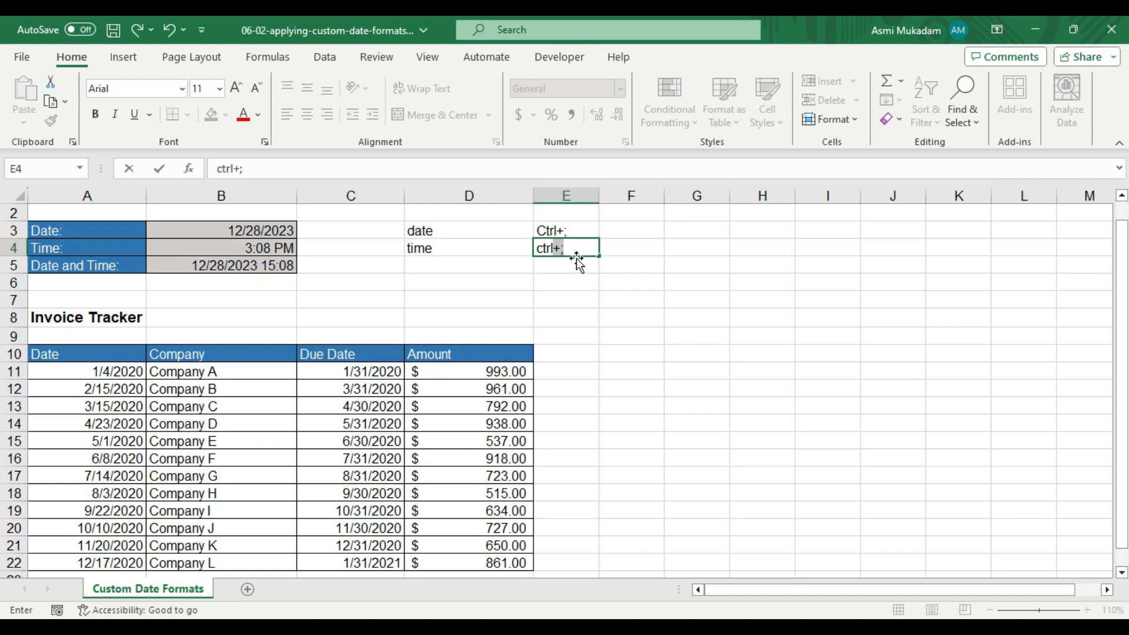
{"action": "left_click", "coordinate": [575, 249]}
{"action": "key", "text": "BackSpace"}
{"action": "type", "text": "shift+"}
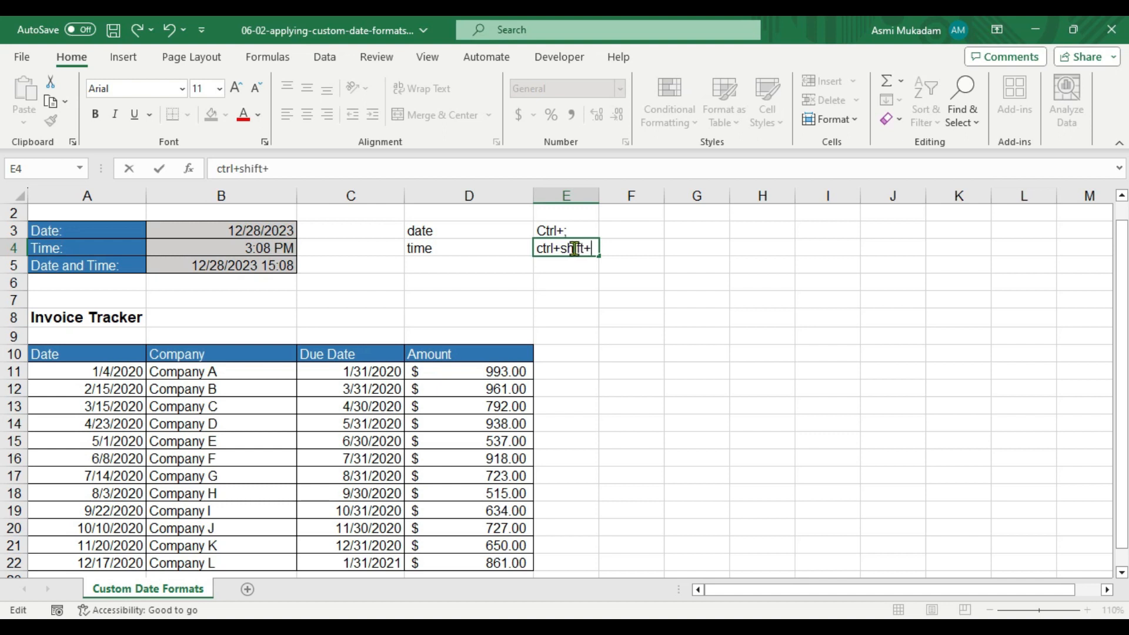
{"action": "type", "text": ";"}
{"action": "left_click", "coordinate": [623, 320]}
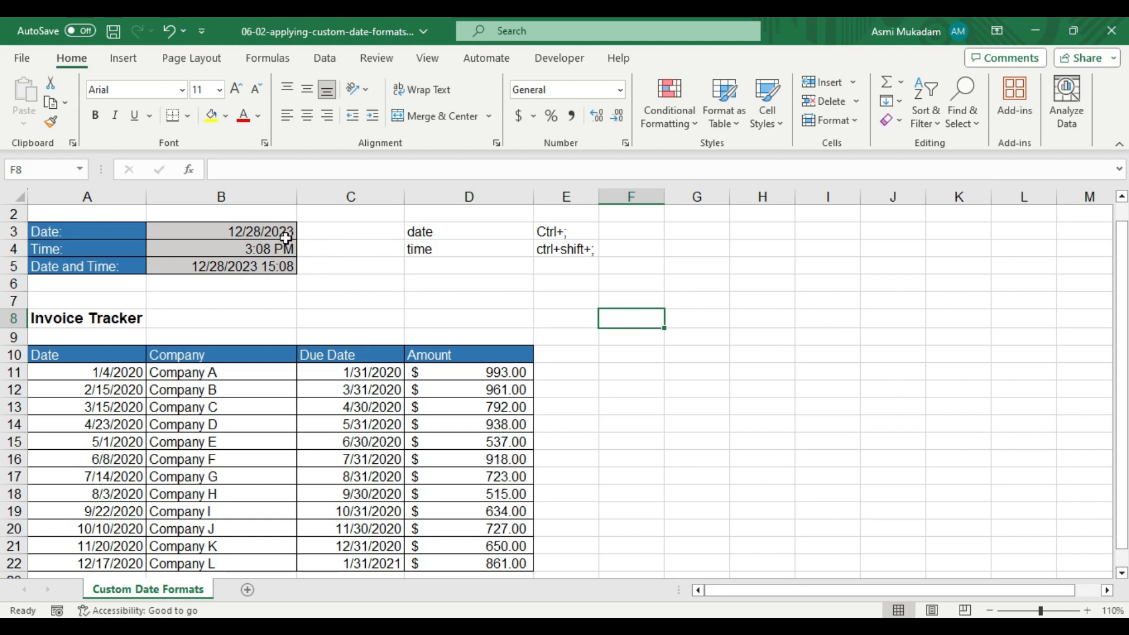
{"action": "left_click", "coordinate": [324, 234]}
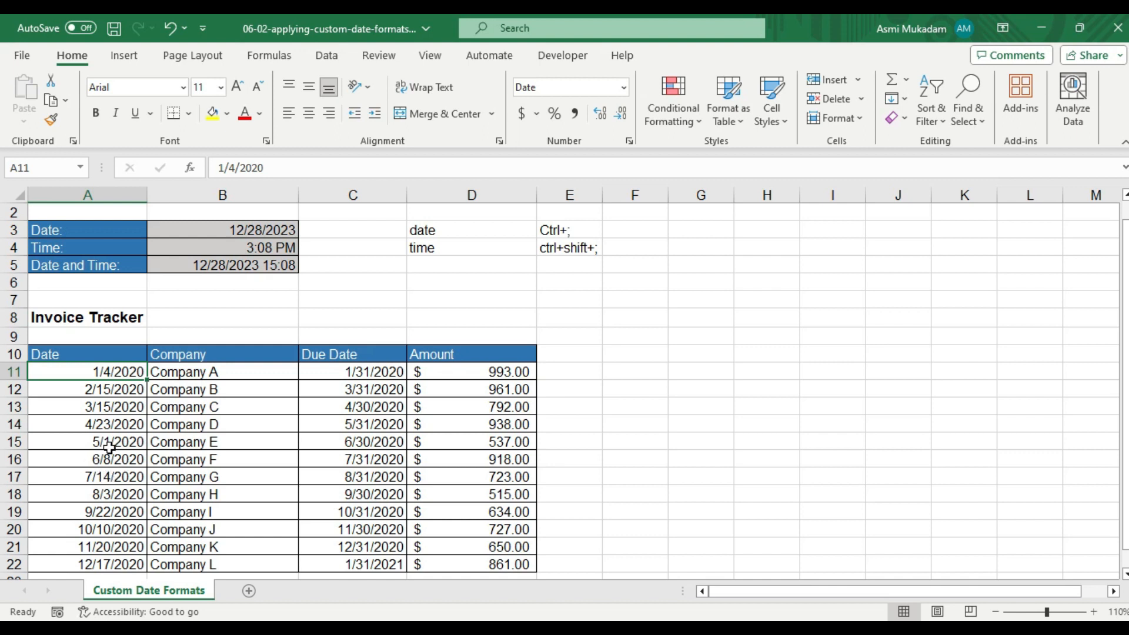
Open the custom number format codes for the first invoice date in cell A11.
{"action": "left_click", "coordinate": [82, 374]}
{"action": "left_click", "coordinate": [625, 87]}
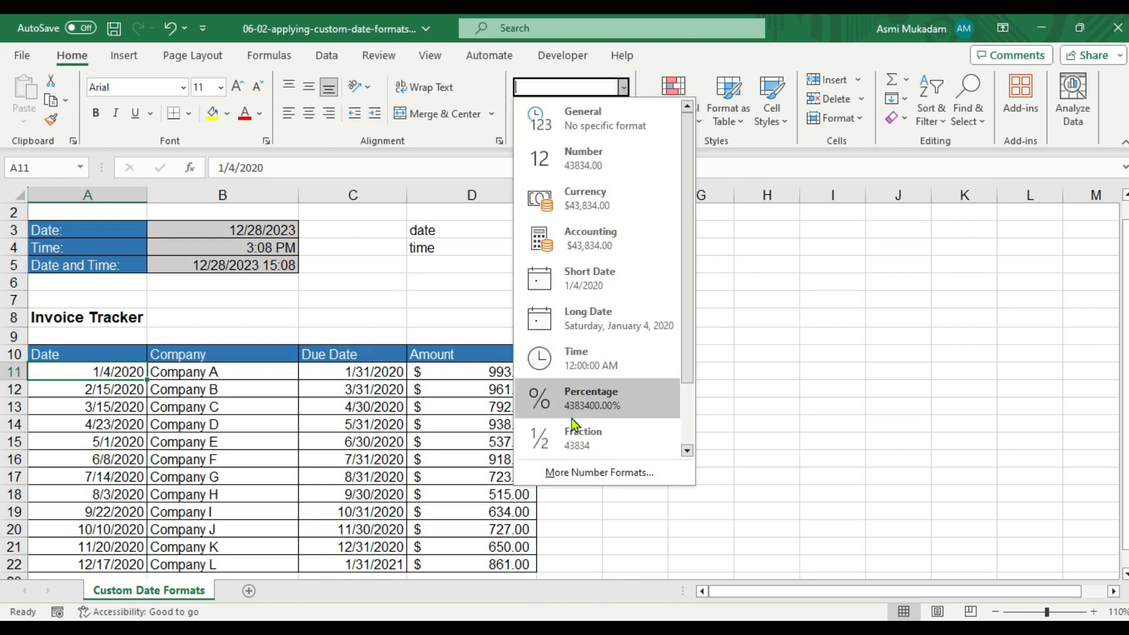
{"action": "left_click", "coordinate": [577, 474]}
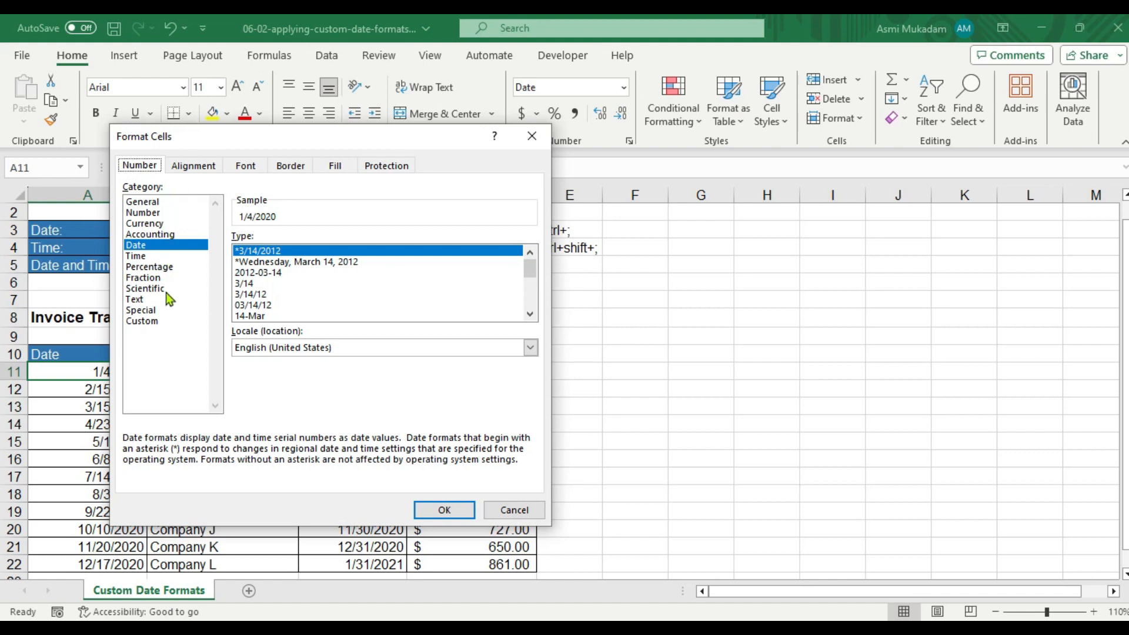
{"action": "left_click", "coordinate": [141, 323]}
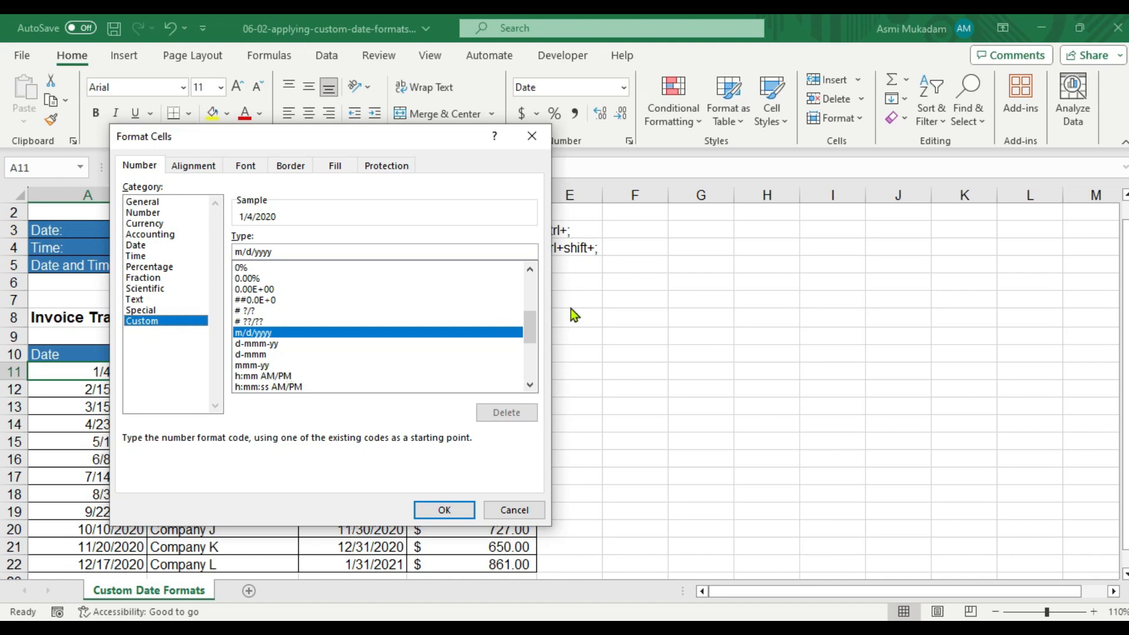
{"action": "left_click_drag", "start_coordinate": [535, 320], "coordinate": [534, 336]}
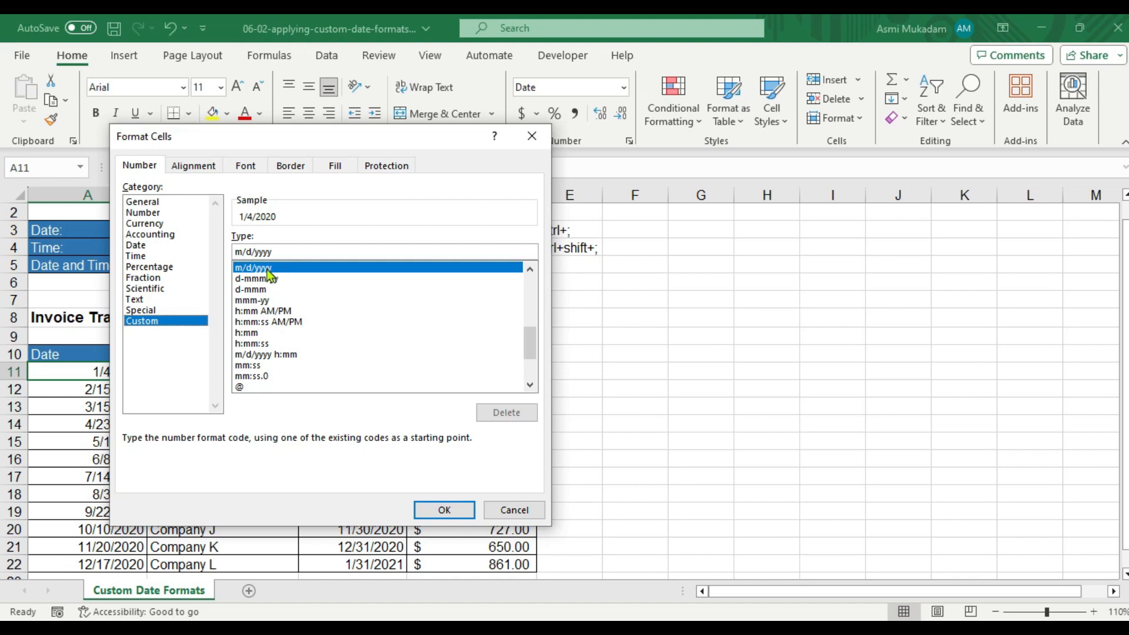
Replace the format code for A11 with the custom code mmm yyyy and apply it.
{"action": "left_click", "coordinate": [277, 252]}
{"action": "left_click", "coordinate": [288, 251]}
{"action": "key", "text": "BackSpace"}
{"action": "key", "text": "BackSpace"}
{"action": "key", "text": "BackSpace"}
{"action": "key", "text": "BackSpace"}
{"action": "key", "text": "BackSpace"}
{"action": "key", "text": "BackSpace"}
{"action": "key", "text": "BackSpace"}
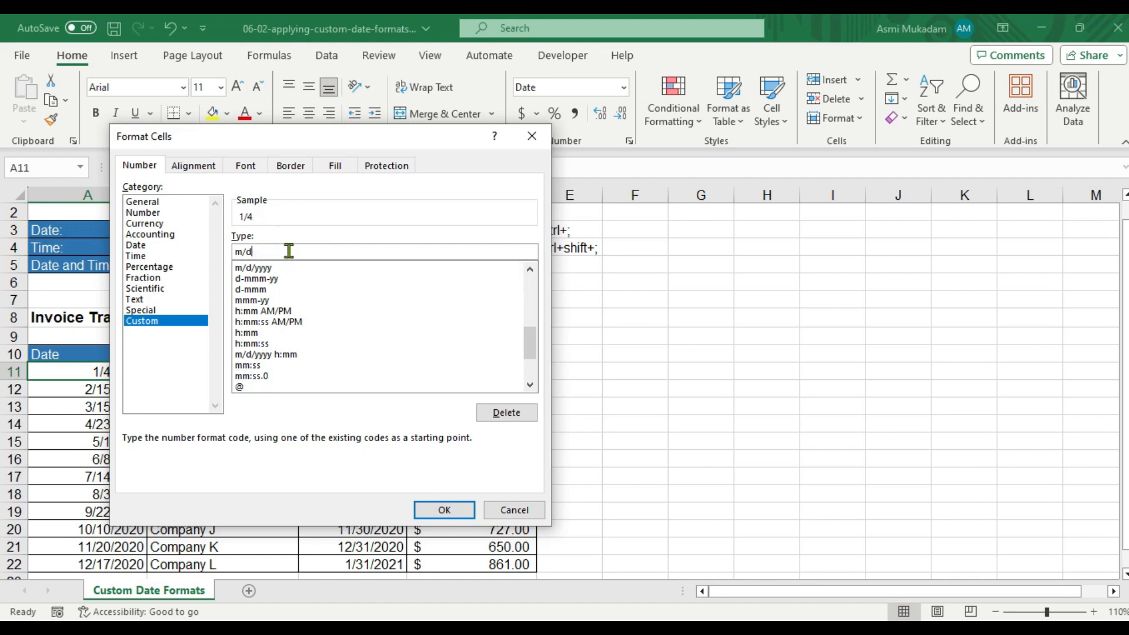
{"action": "type", "text": "mmm/yyyy"}
{"action": "left_click", "coordinate": [261, 251]}
{"action": "key", "text": "BackSpace"}
{"action": "scroll", "coordinate": [271, 355], "scroll_direction": "down", "scroll_amount": 1}
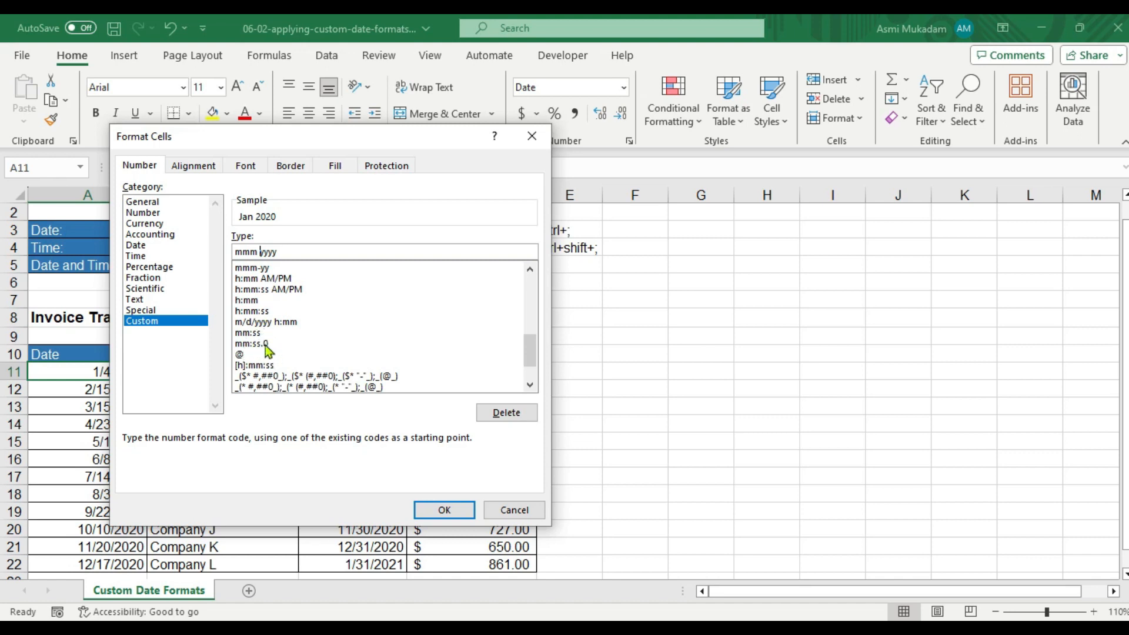
{"action": "scroll", "coordinate": [262, 338], "scroll_direction": "up", "scroll_amount": 2}
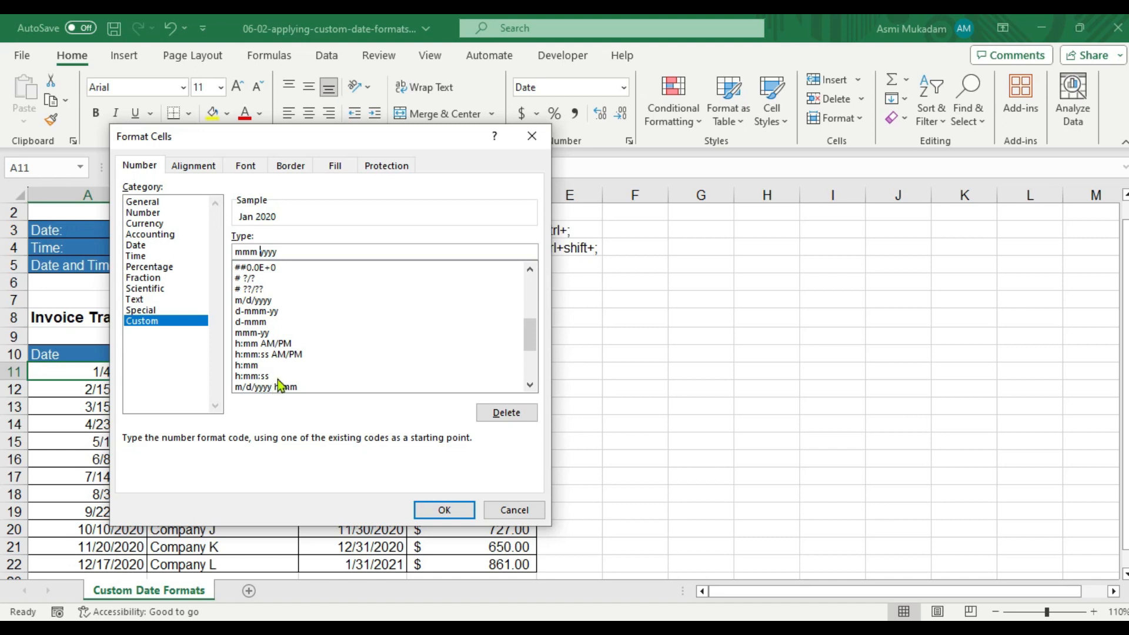
{"action": "scroll", "coordinate": [294, 332], "scroll_direction": "down", "scroll_amount": 1}
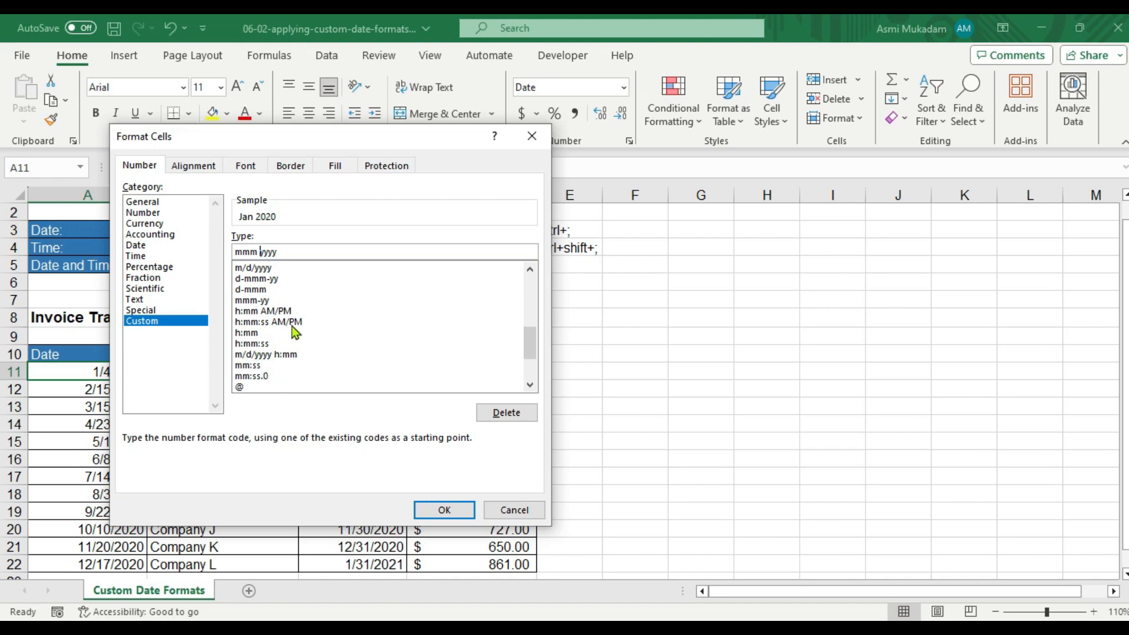
{"action": "left_click", "coordinate": [444, 511]}
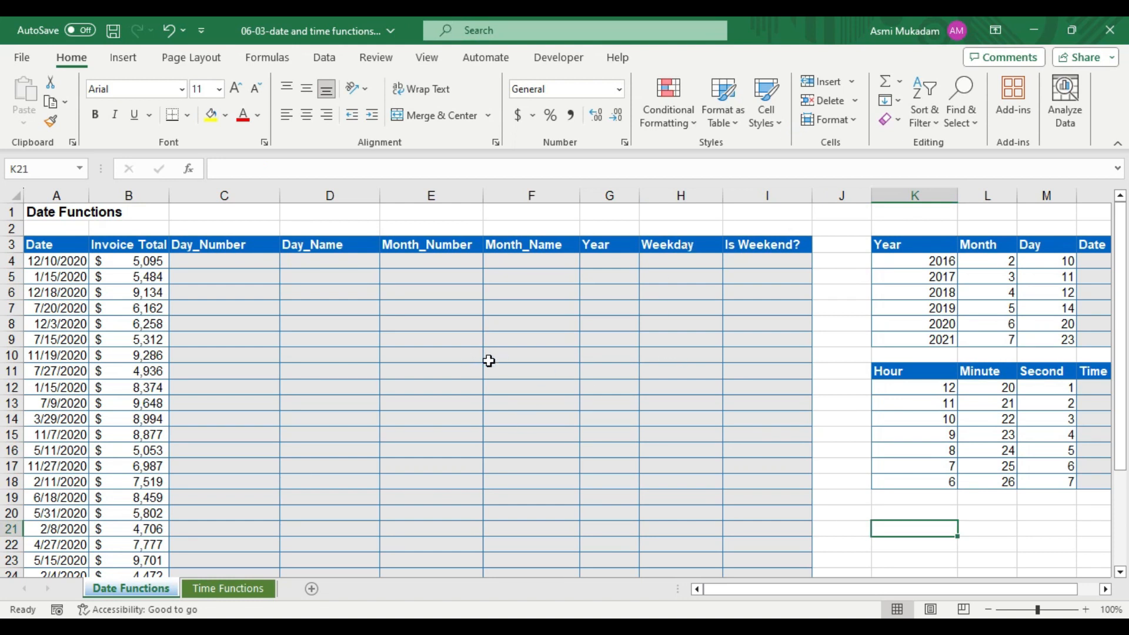
Enter the formula =DAY(A4) in C4 to extract the day number from the first invoice date.
{"action": "scroll", "coordinate": [262, 348], "scroll_direction": "down", "scroll_amount": 2}
{"action": "scroll", "coordinate": [262, 348], "scroll_direction": "up", "scroll_amount": 2}
{"action": "left_click", "coordinate": [198, 264]}
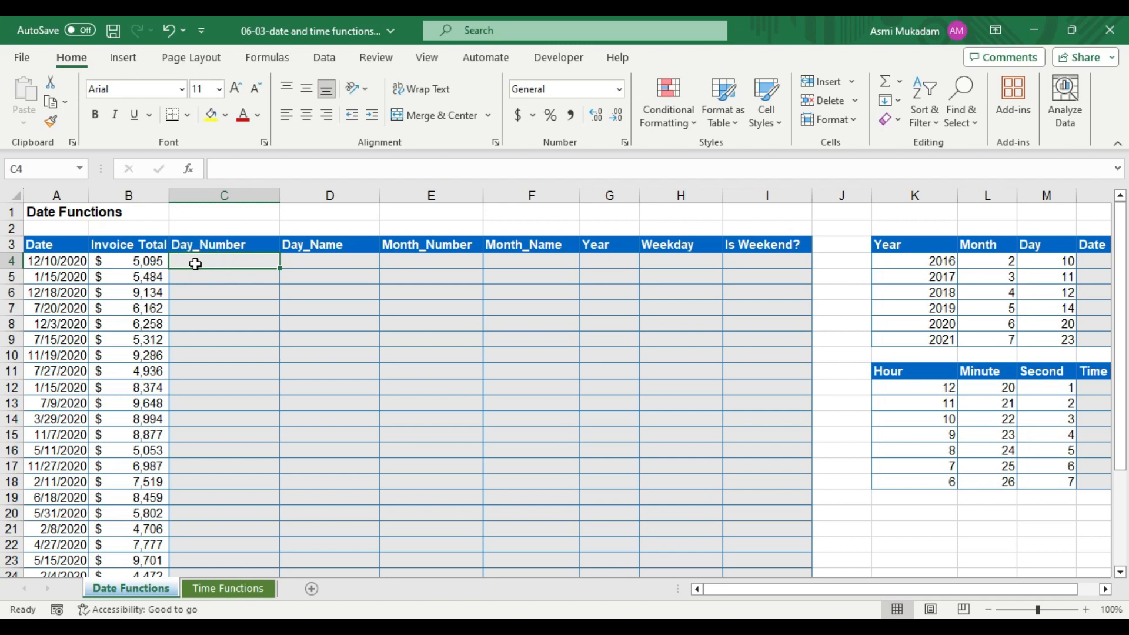
{"action": "type", "text": "=day"}
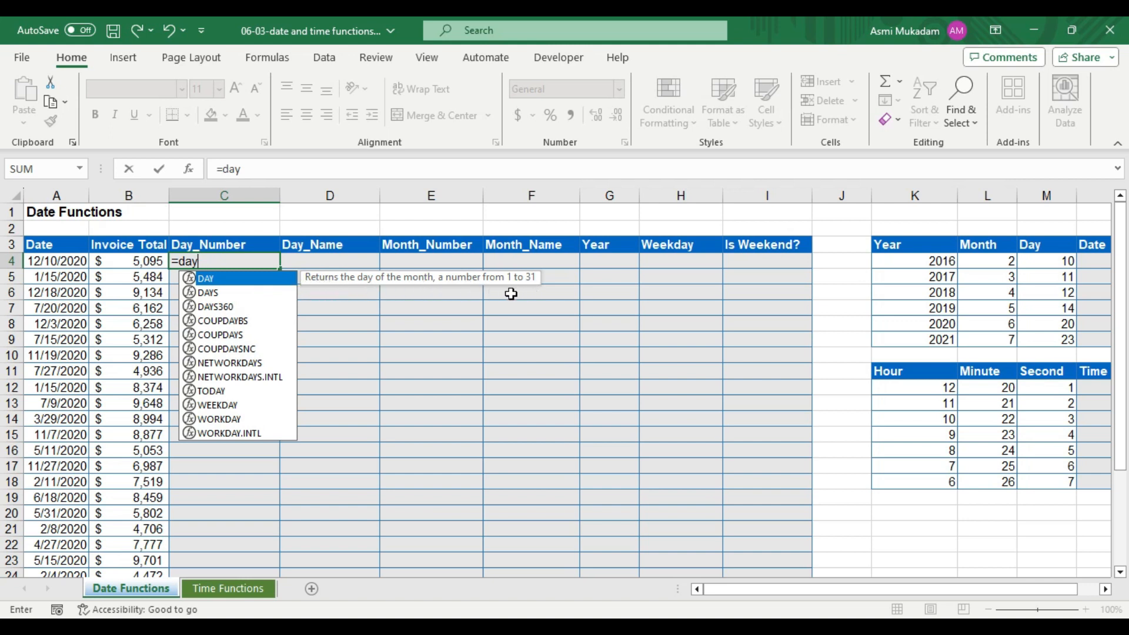
{"action": "key", "text": "Tab"}
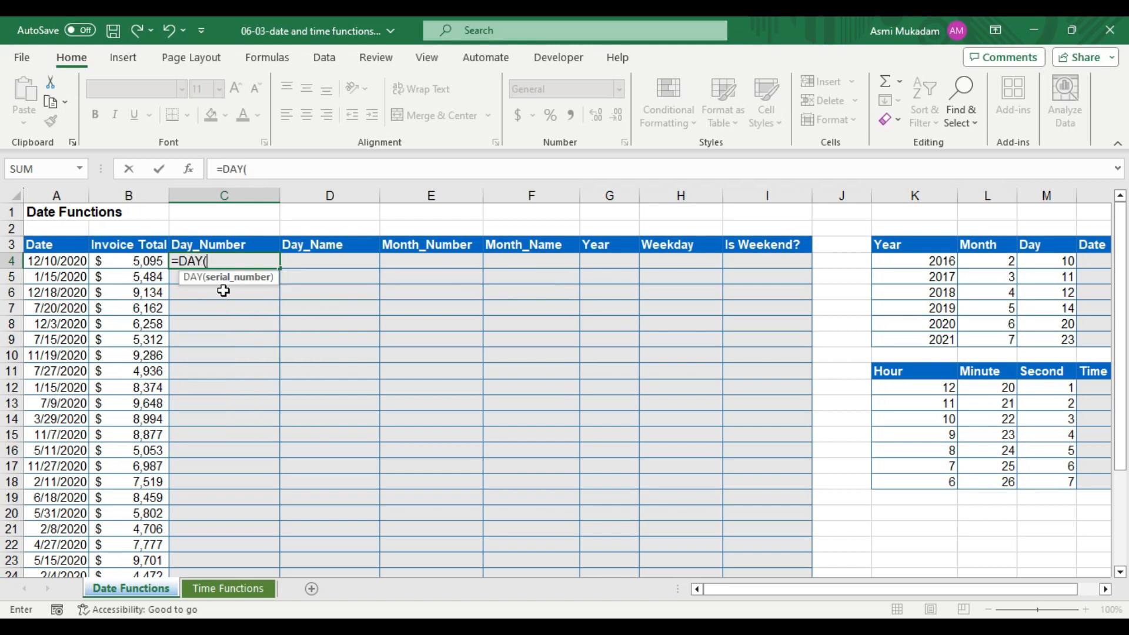
{"action": "left_click", "coordinate": [65, 263]}
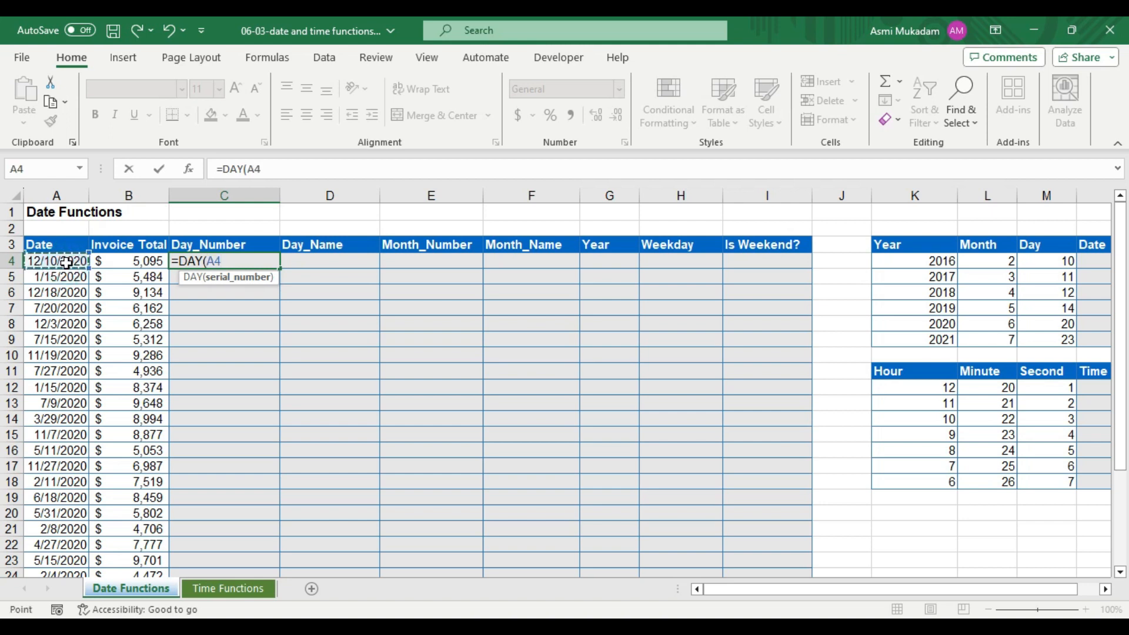
{"action": "type", "text": ")"}
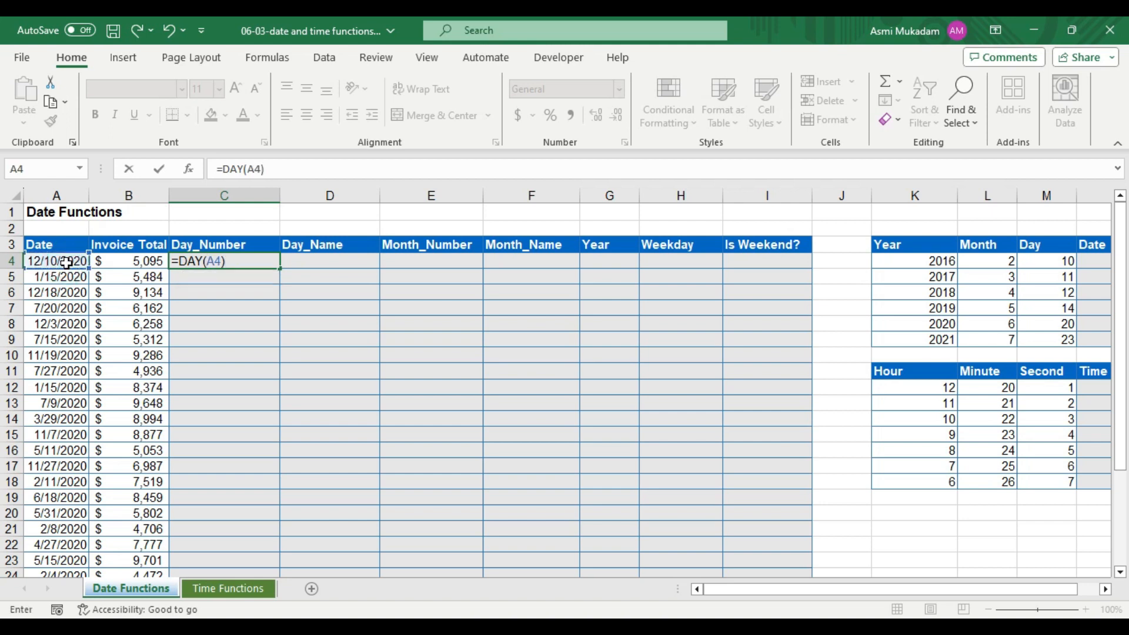
{"action": "key", "text": "Return"}
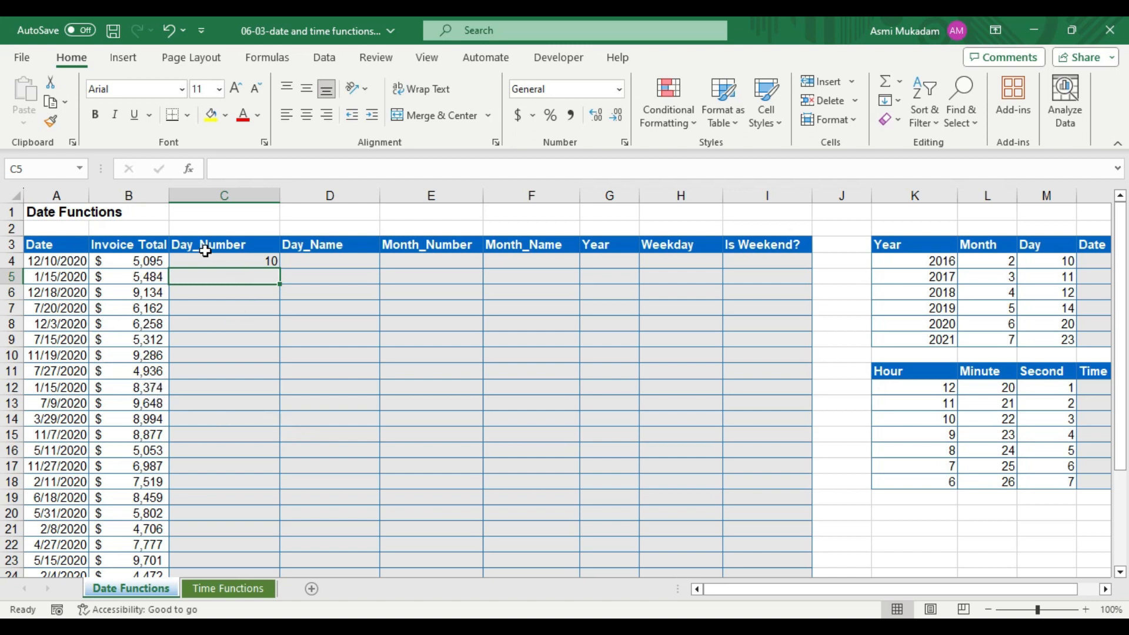
Fill the DAY formula from C4 down the whole Day_Number column to row 32.
{"action": "left_click", "coordinate": [244, 258]}
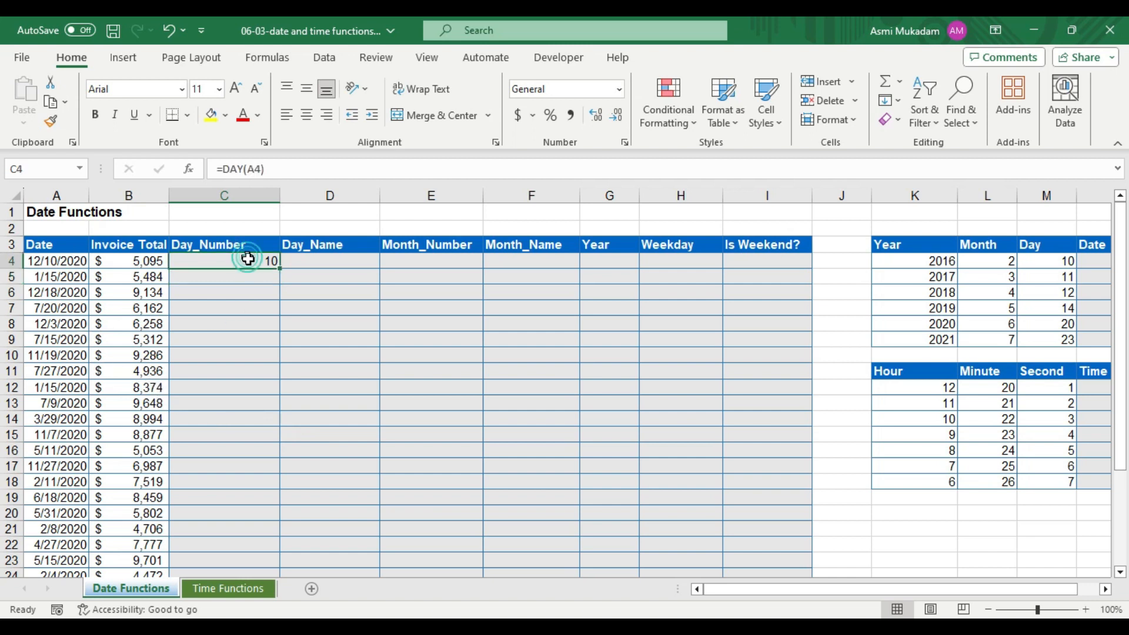
{"action": "double_click", "coordinate": [281, 268]}
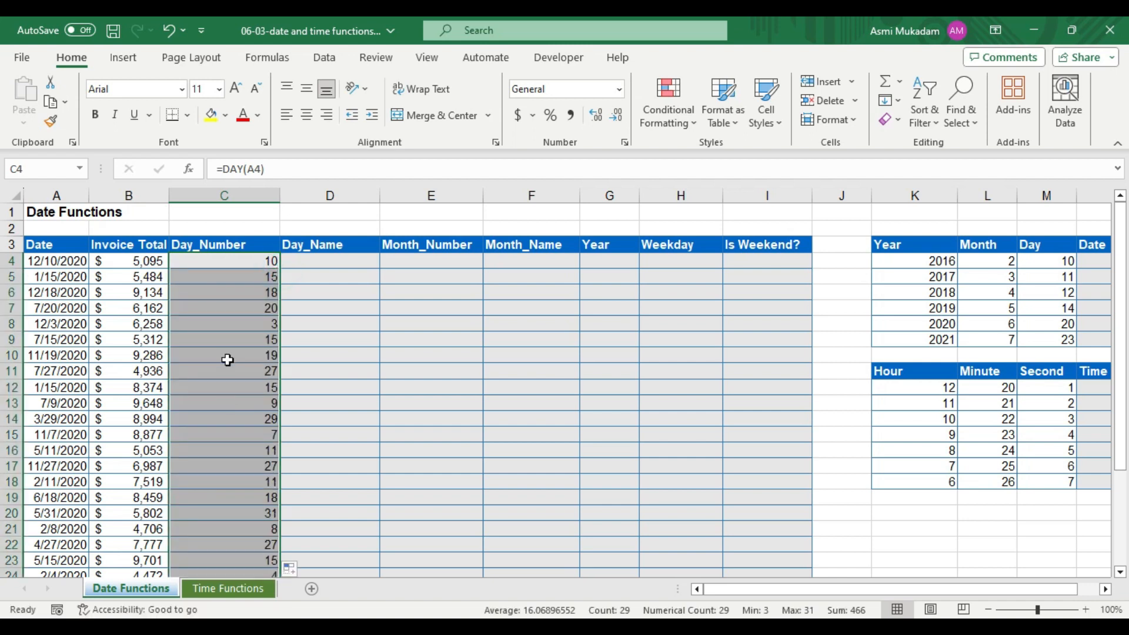
{"action": "scroll", "coordinate": [229, 356], "scroll_direction": "down", "scroll_amount": 4}
{"action": "scroll", "coordinate": [228, 357], "scroll_direction": "up", "scroll_amount": 4}
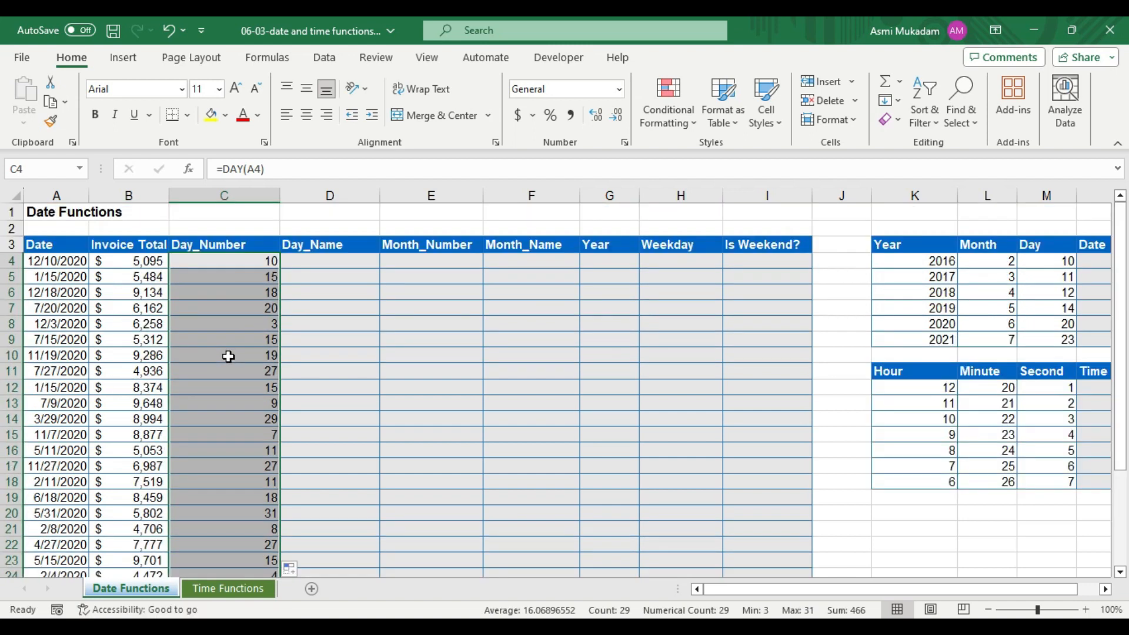
Enter the formula =TEXT(A4,"ddd") in D4 to get the abbreviated day name of the first date.
{"action": "left_click", "coordinate": [334, 316]}
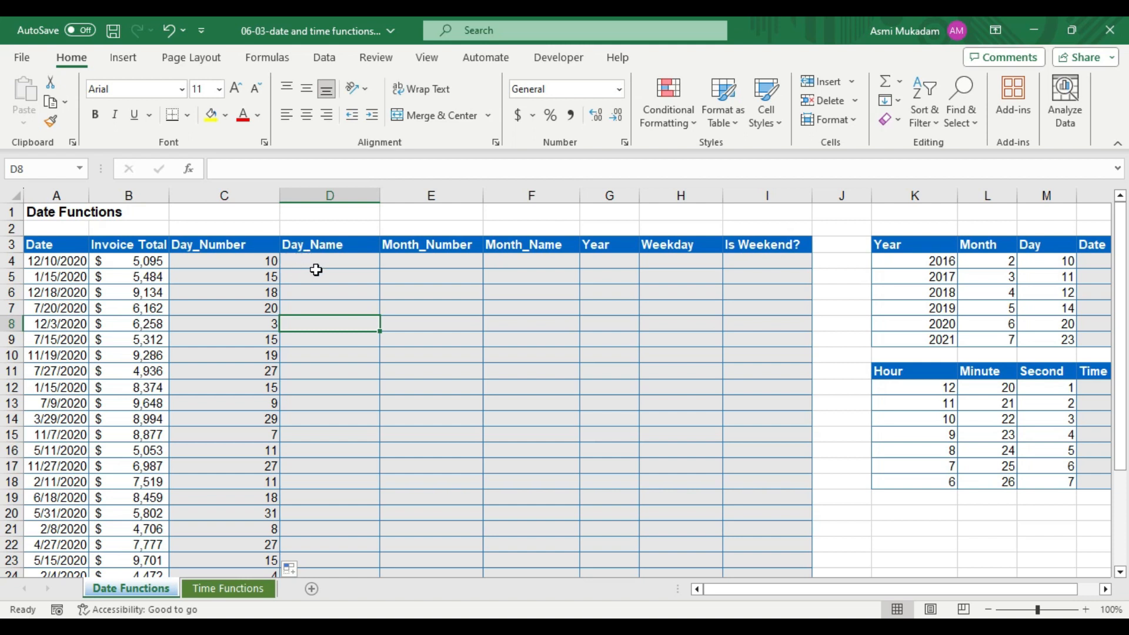
{"action": "left_click", "coordinate": [297, 263]}
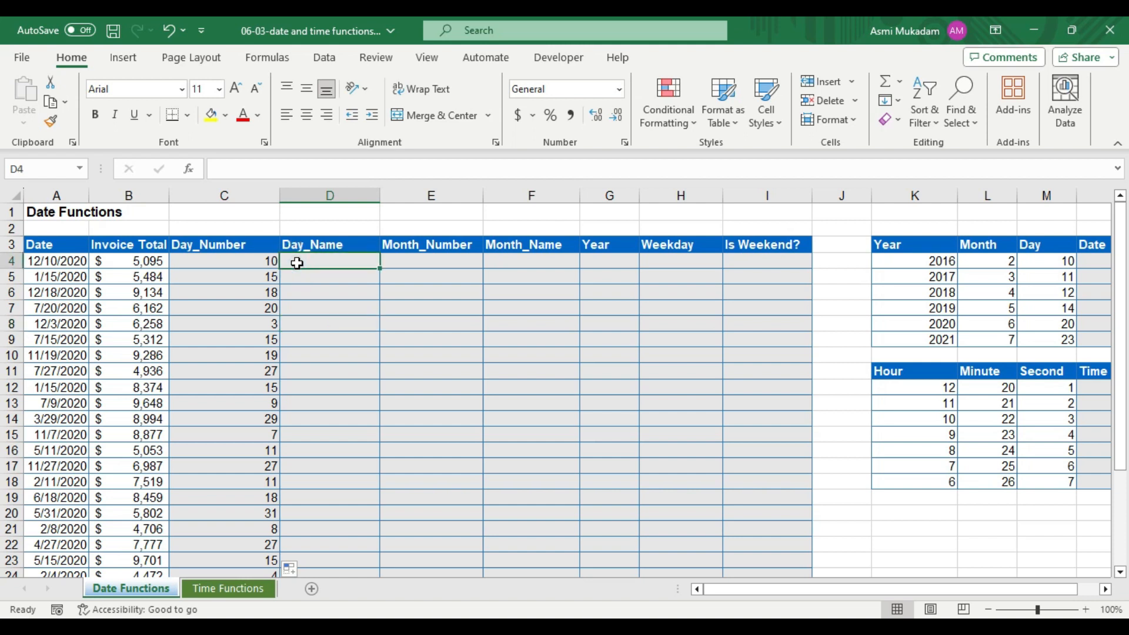
{"action": "type", "text": "="}
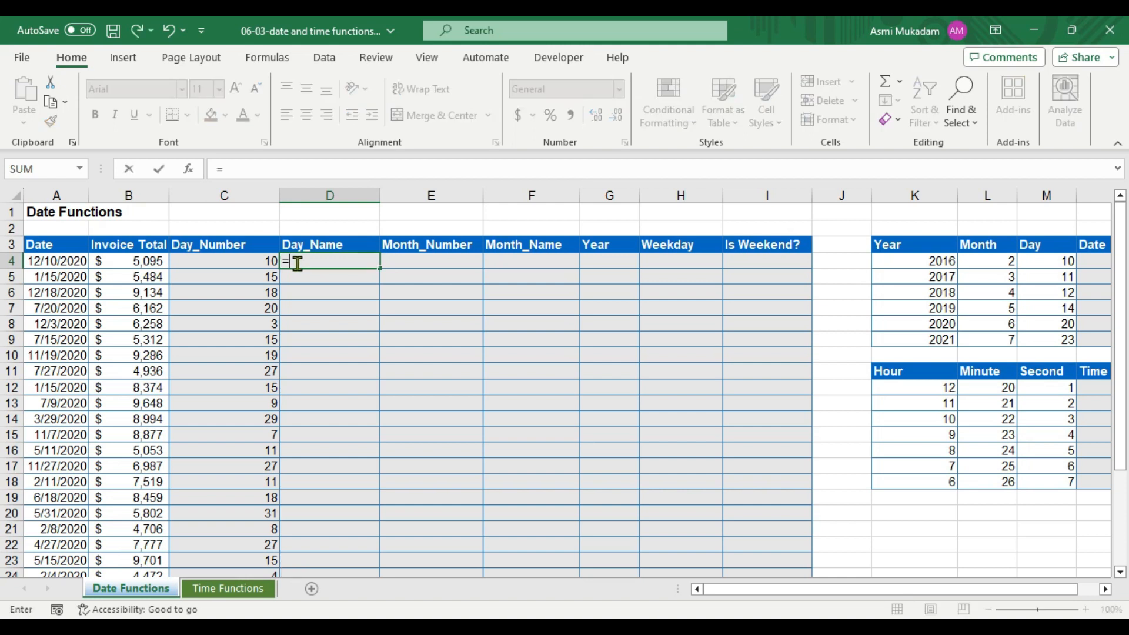
{"action": "type", "text": "text"}
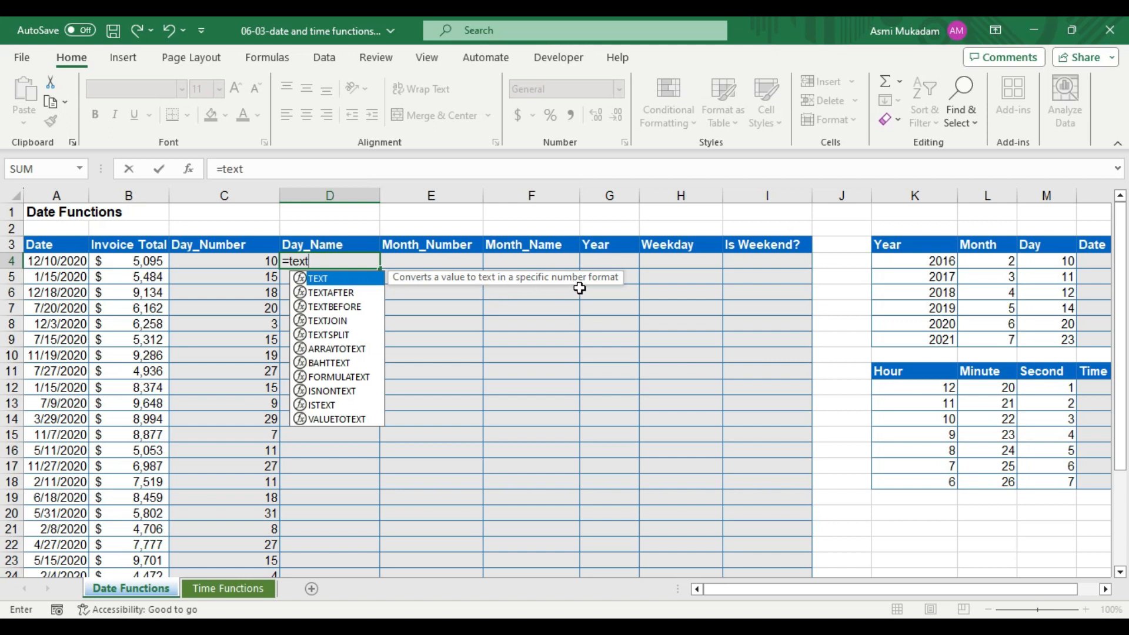
{"action": "key", "text": "Tab"}
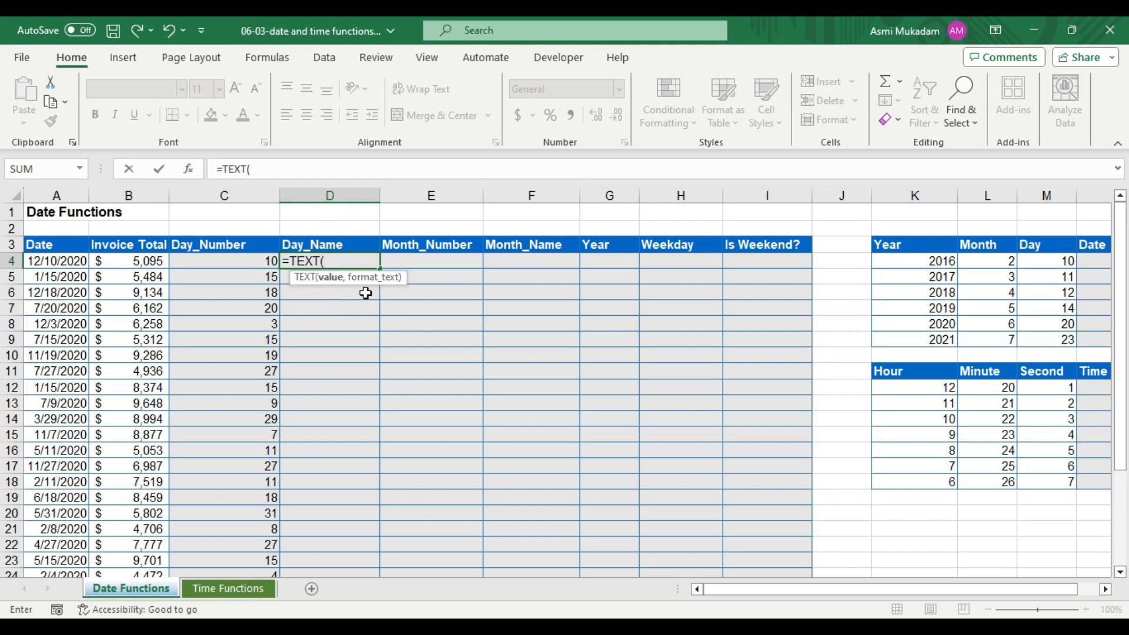
{"action": "left_click", "coordinate": [67, 263]}
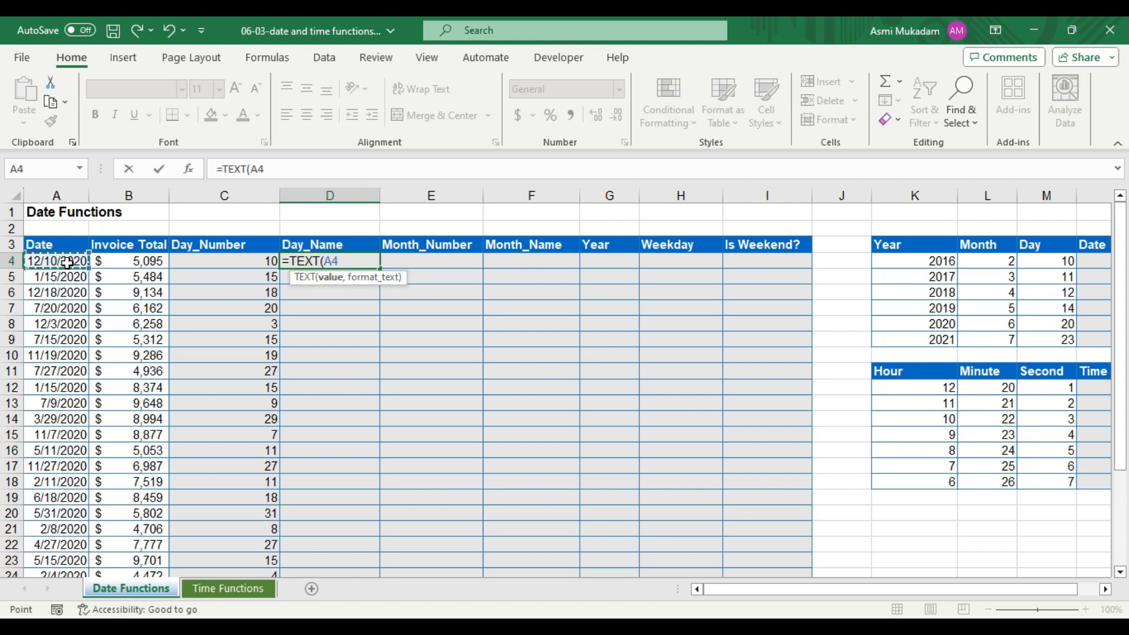
{"action": "type", "text": ","}
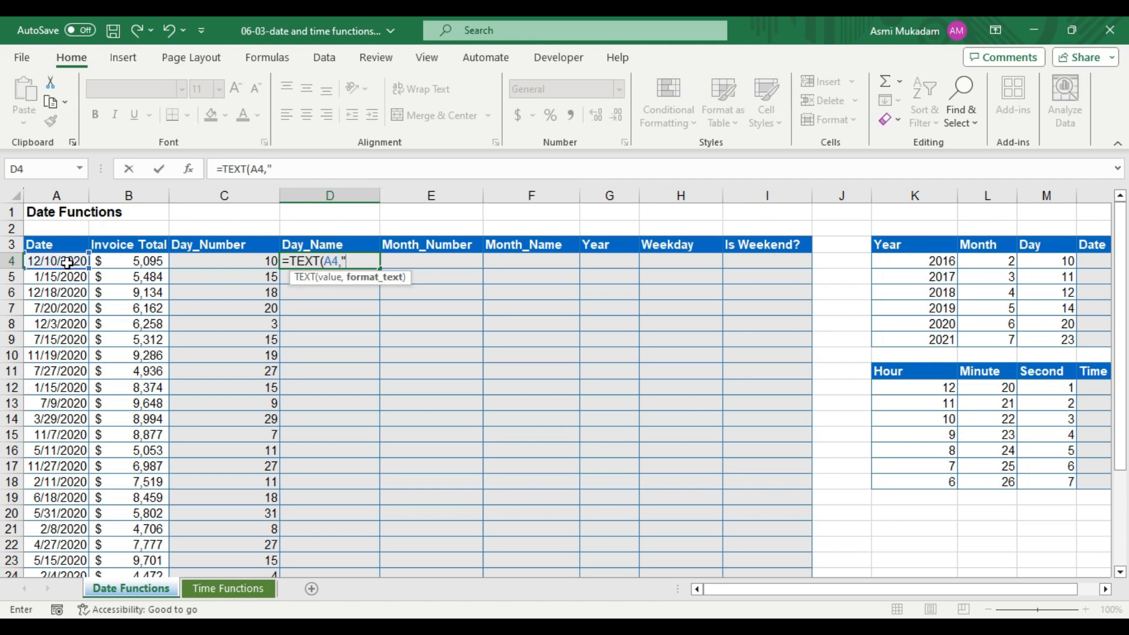
{"action": "type", "text": "ddd"}
{"action": "type", "text": ")"}
{"action": "key", "text": "Return"}
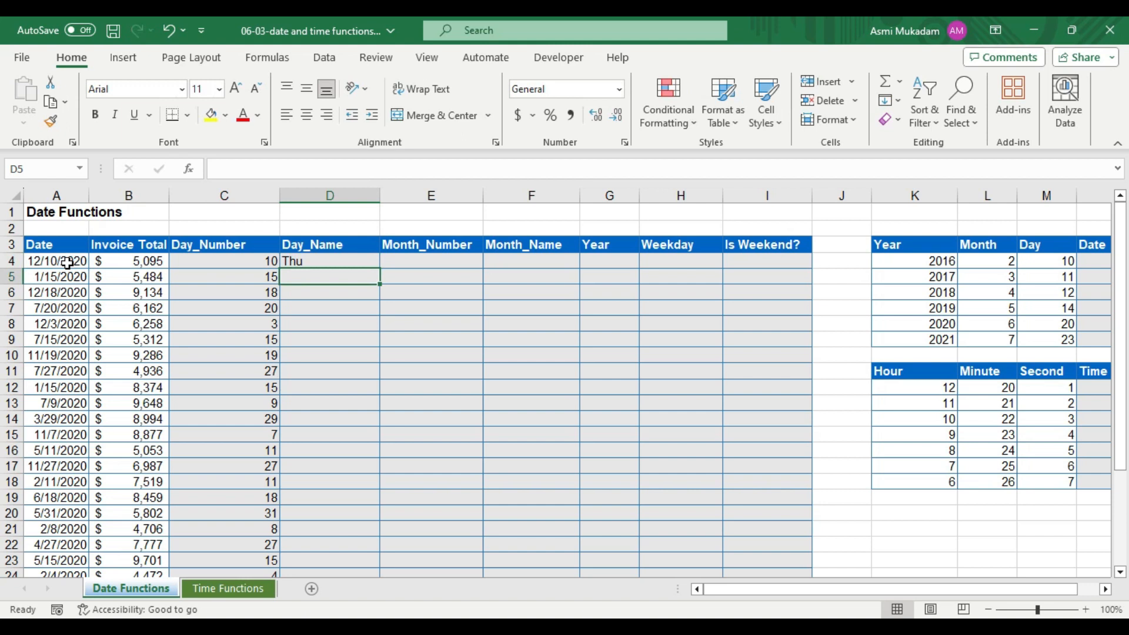
Change the format code in D4's TEXT formula to "dddd" for the full day name.
{"action": "left_click", "coordinate": [312, 260]}
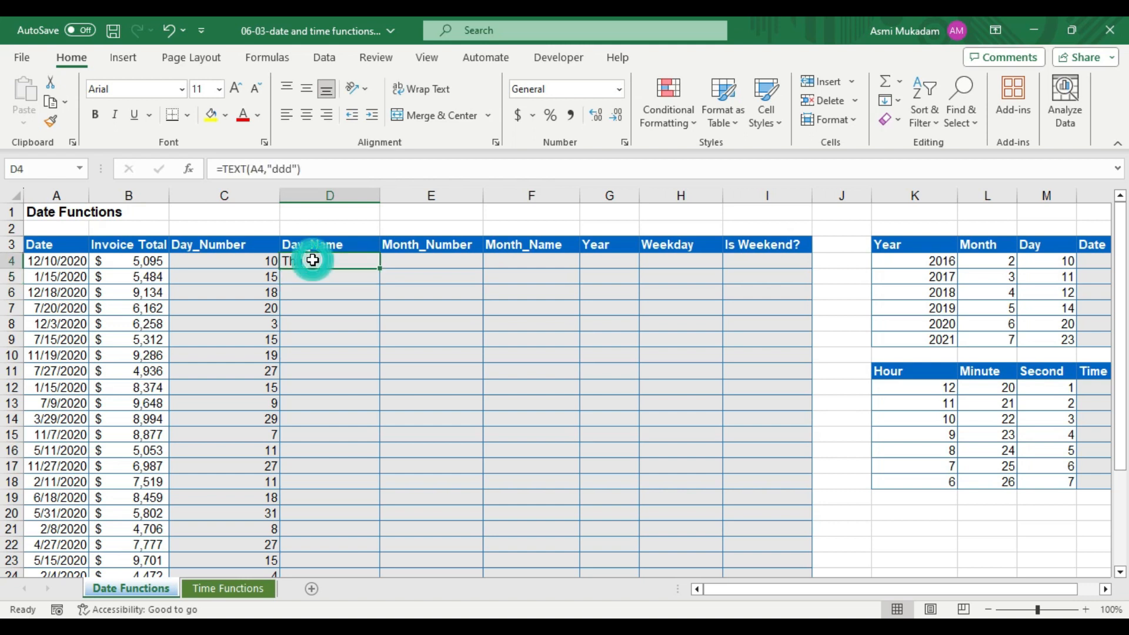
{"action": "left_click", "coordinate": [293, 169]}
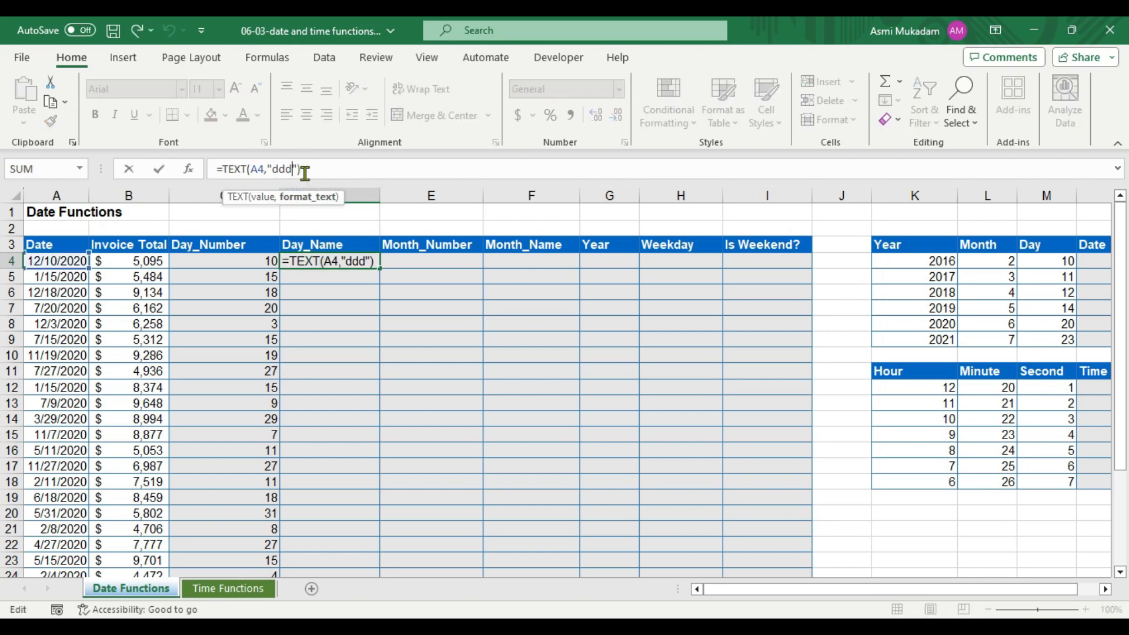
{"action": "type", "text": "d"}
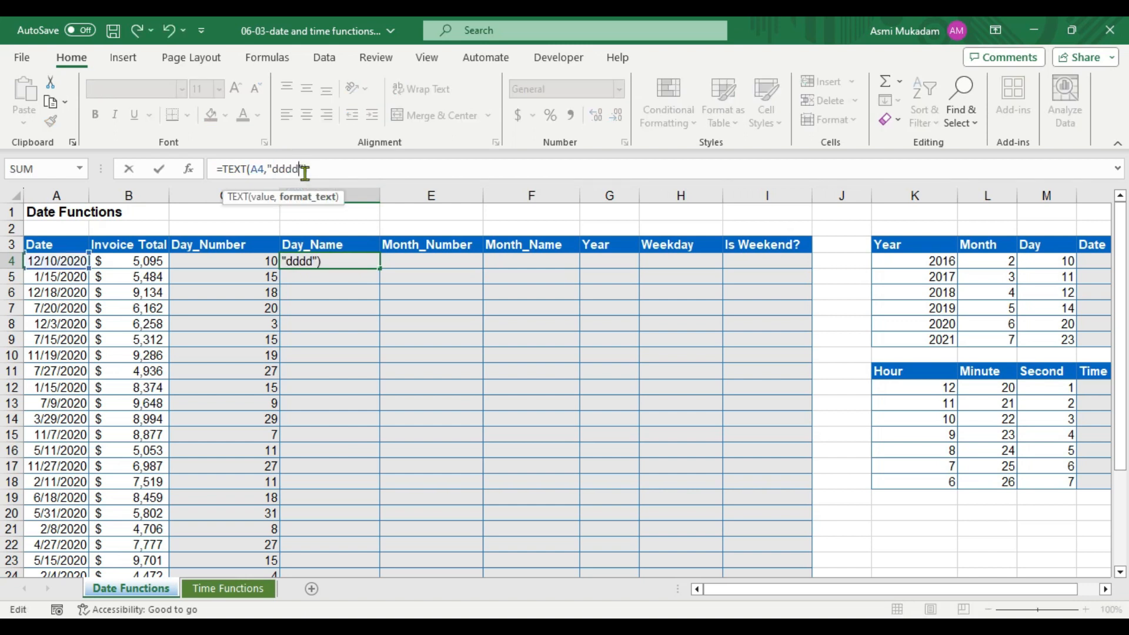
{"action": "key", "text": "Return"}
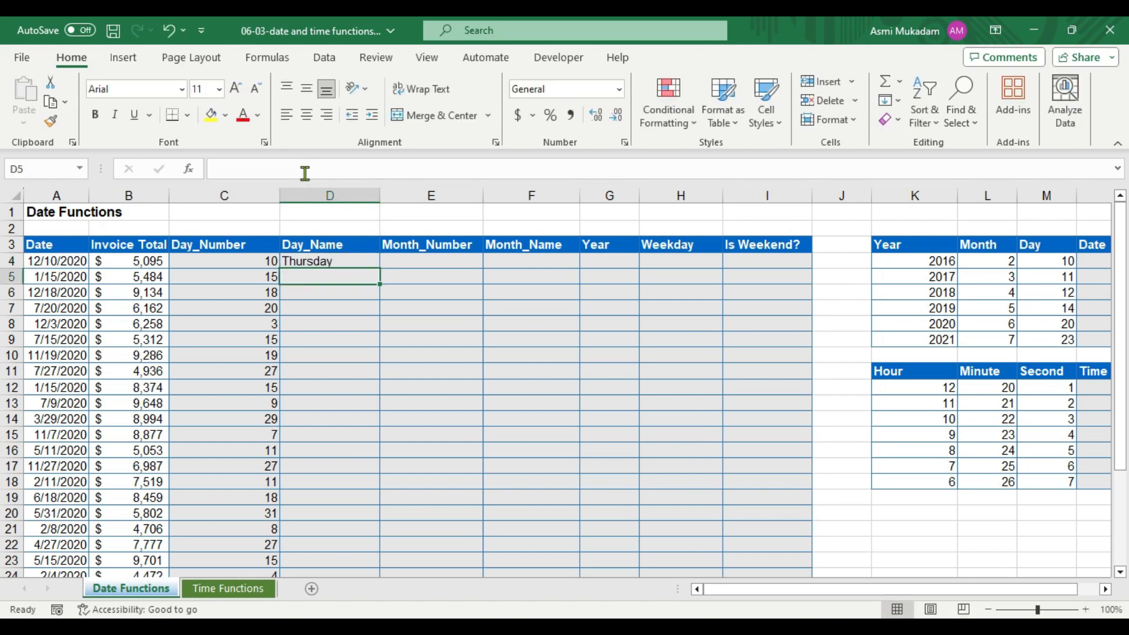
Fill the TEXT formula from D4 down the whole Day_Name column to row 32.
{"action": "left_click", "coordinate": [317, 261]}
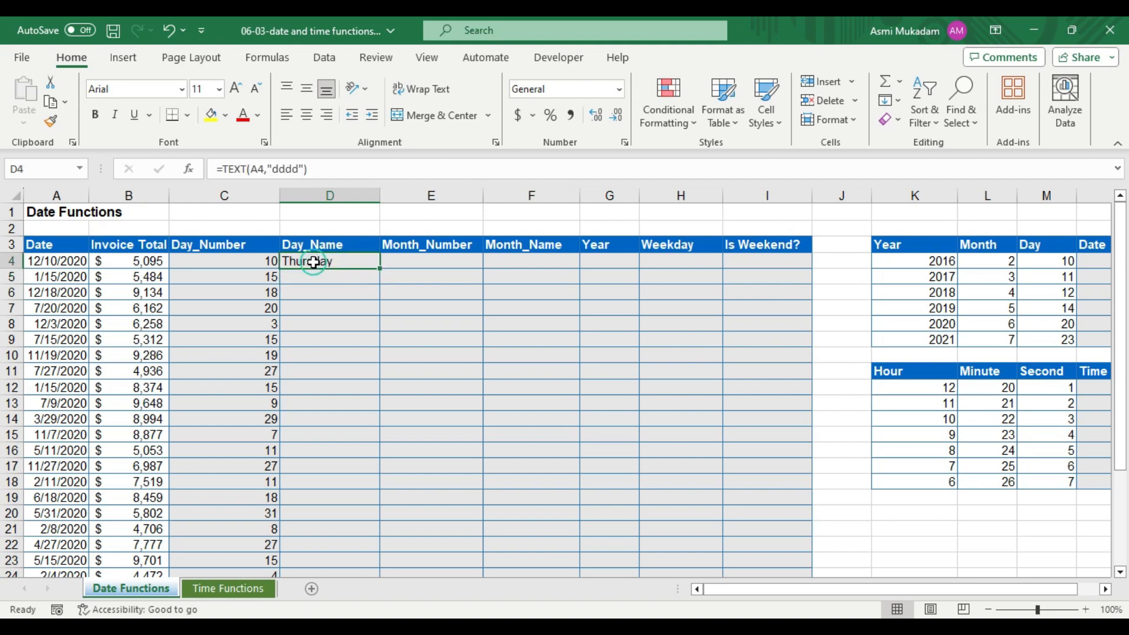
{"action": "double_click", "coordinate": [379, 268]}
{"action": "scroll", "coordinate": [334, 367], "scroll_direction": "down", "scroll_amount": 3}
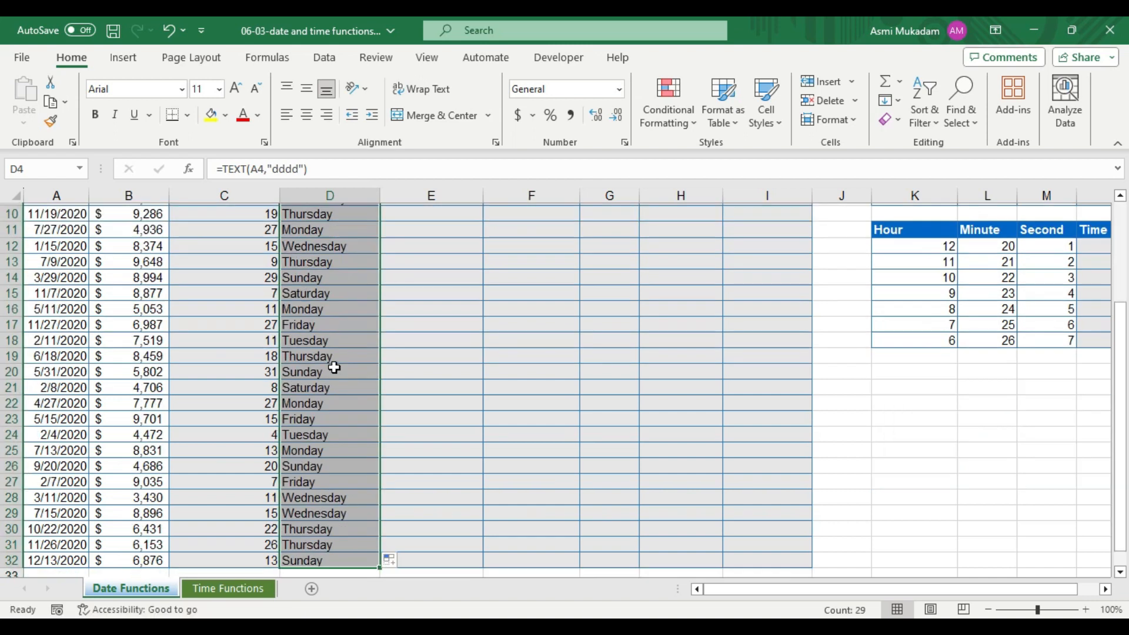
{"action": "scroll", "coordinate": [334, 367], "scroll_direction": "up", "scroll_amount": 3}
Enter the formula =MONTH(A4) in E4 to extract the month number from the first invoice date.
{"action": "left_click", "coordinate": [404, 347]}
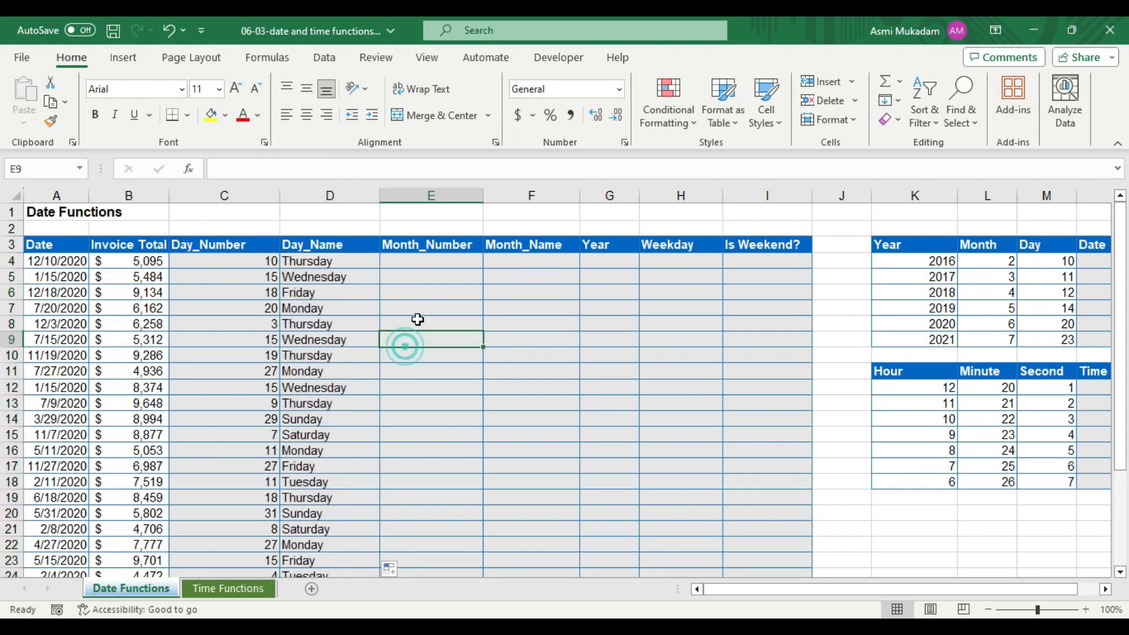
{"action": "left_click", "coordinate": [397, 259]}
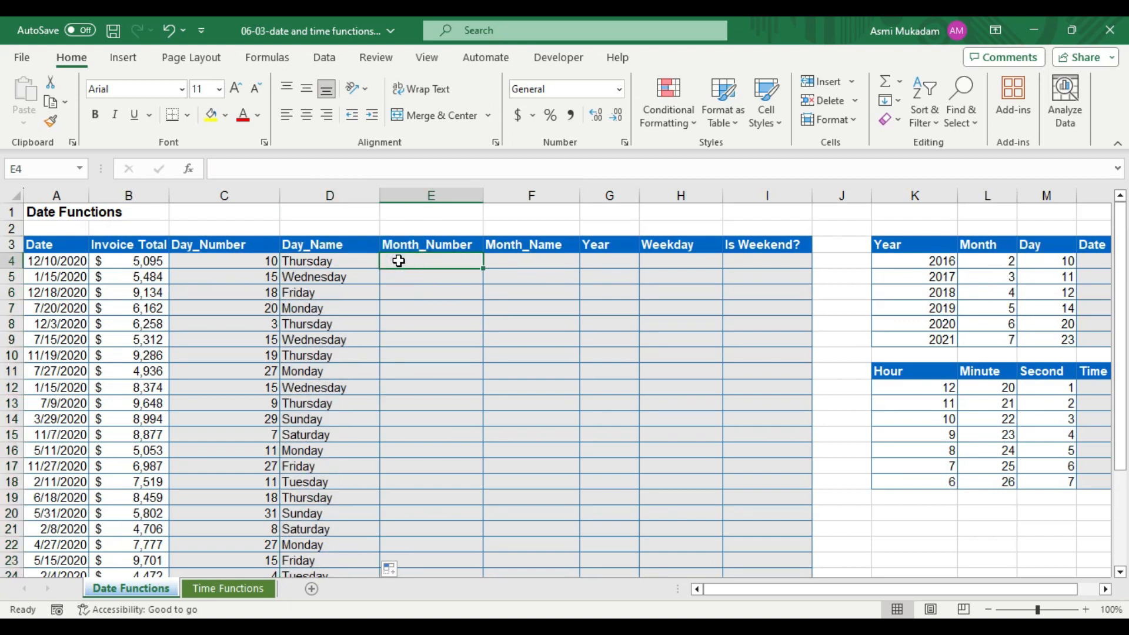
{"action": "type", "text": "=m"}
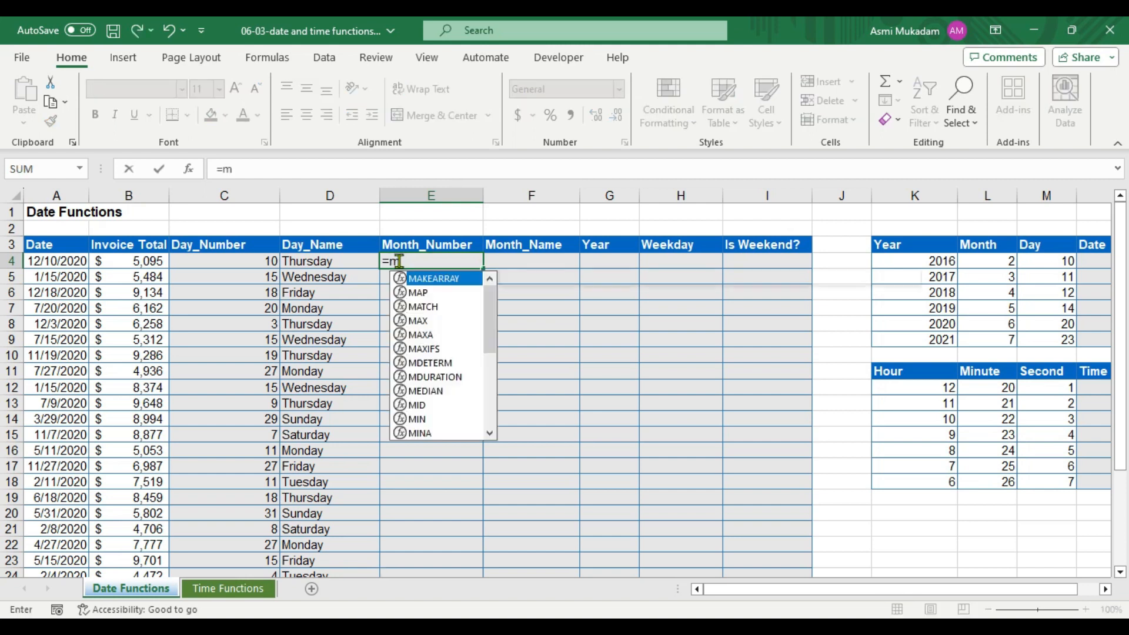
{"action": "type", "text": "on"}
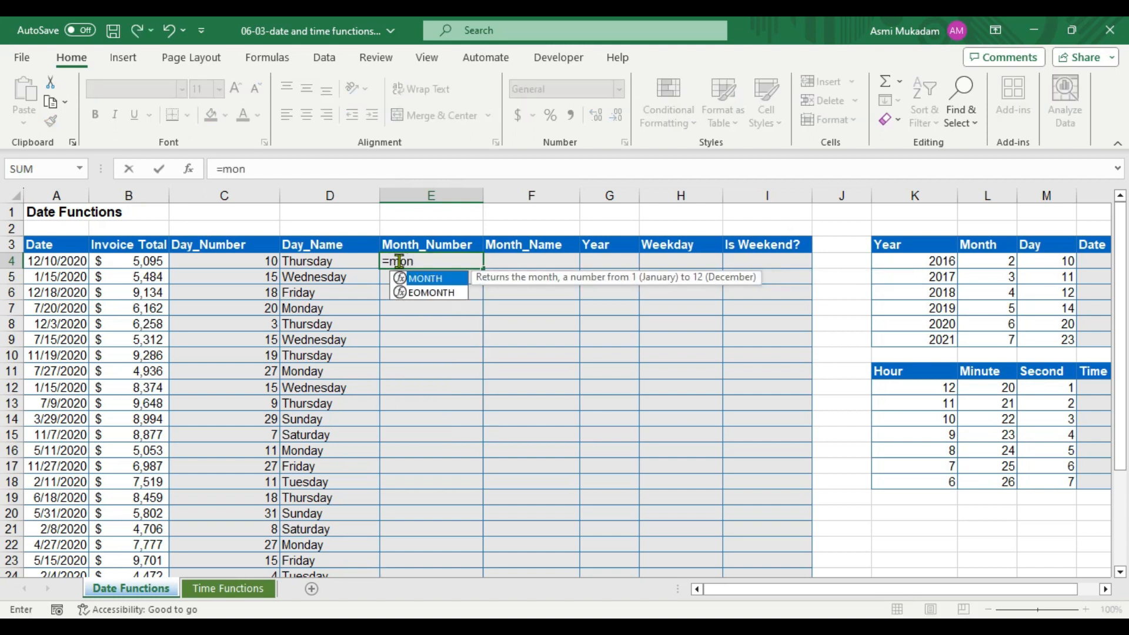
{"action": "key", "text": "Tab"}
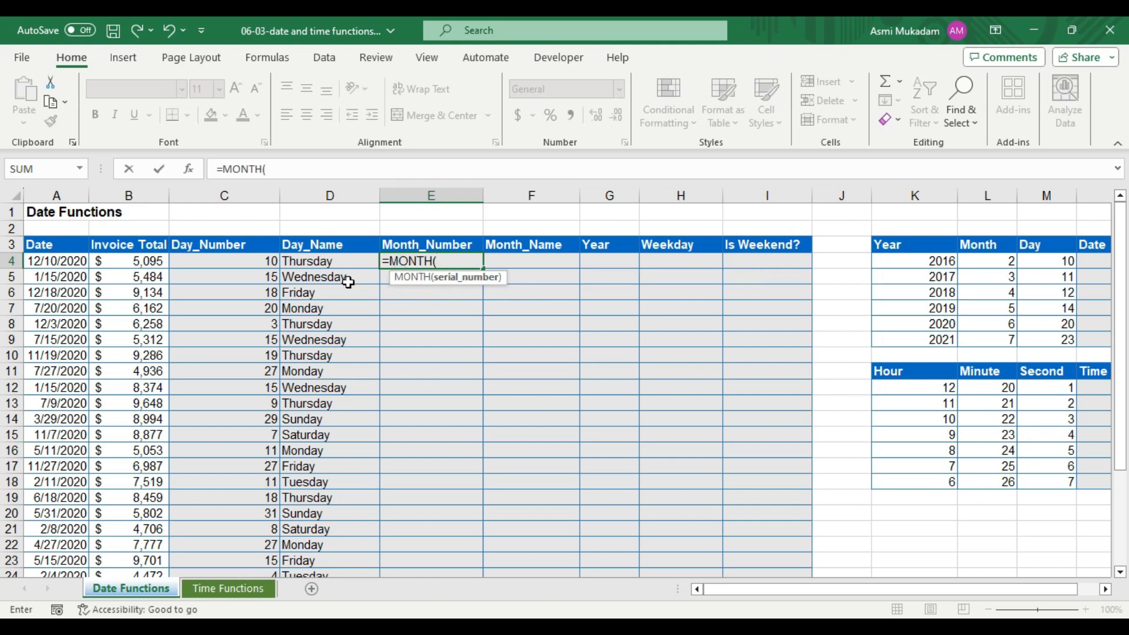
{"action": "left_click", "coordinate": [68, 265]}
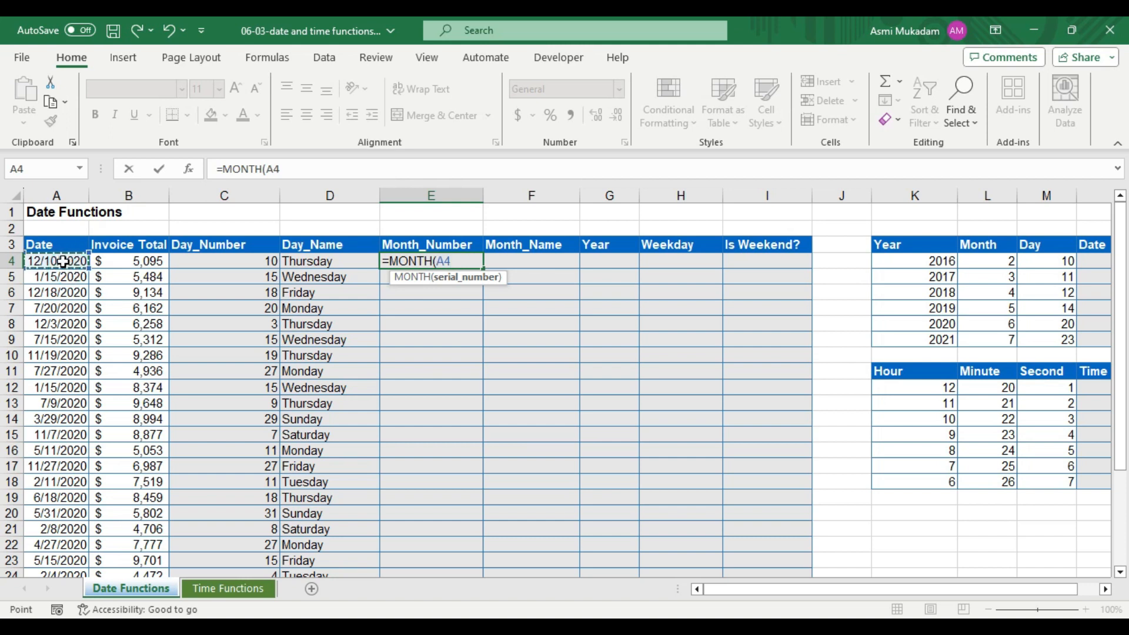
{"action": "type", "text": ")"}
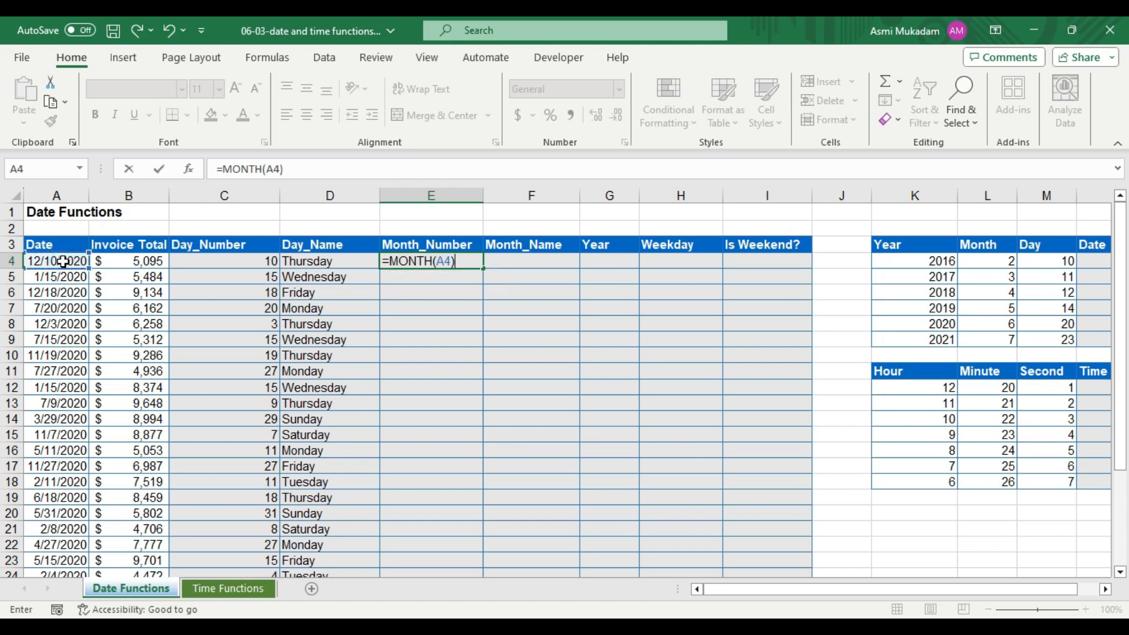
{"action": "key", "text": "Return"}
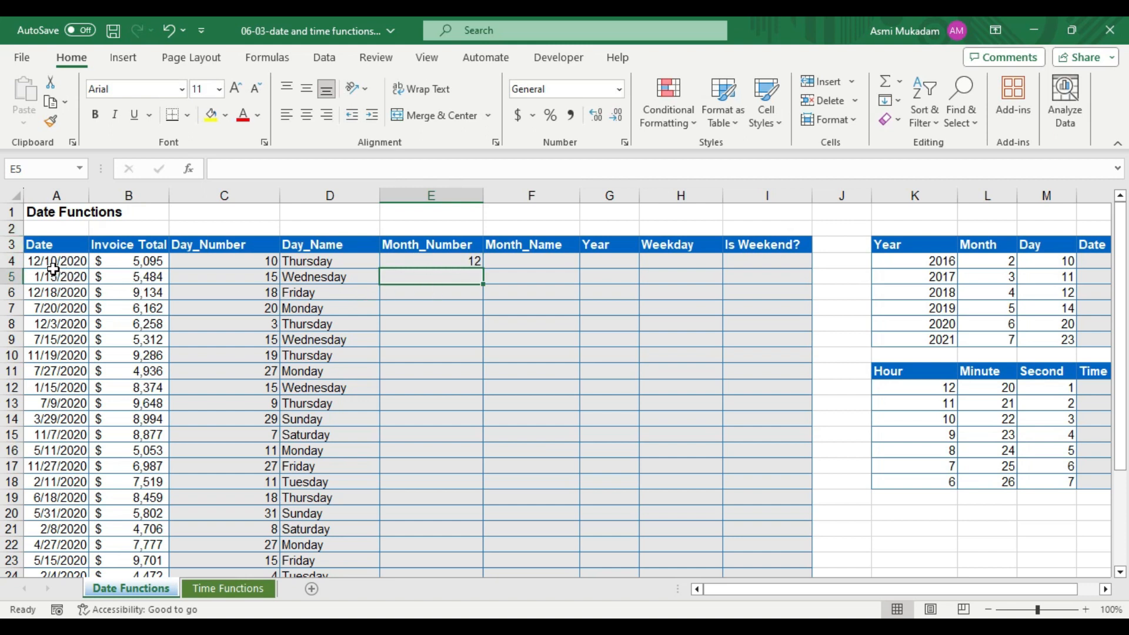
Fill the MONTH formula from E4 down the whole Month_Number column to row 32.
{"action": "left_click", "coordinate": [447, 265]}
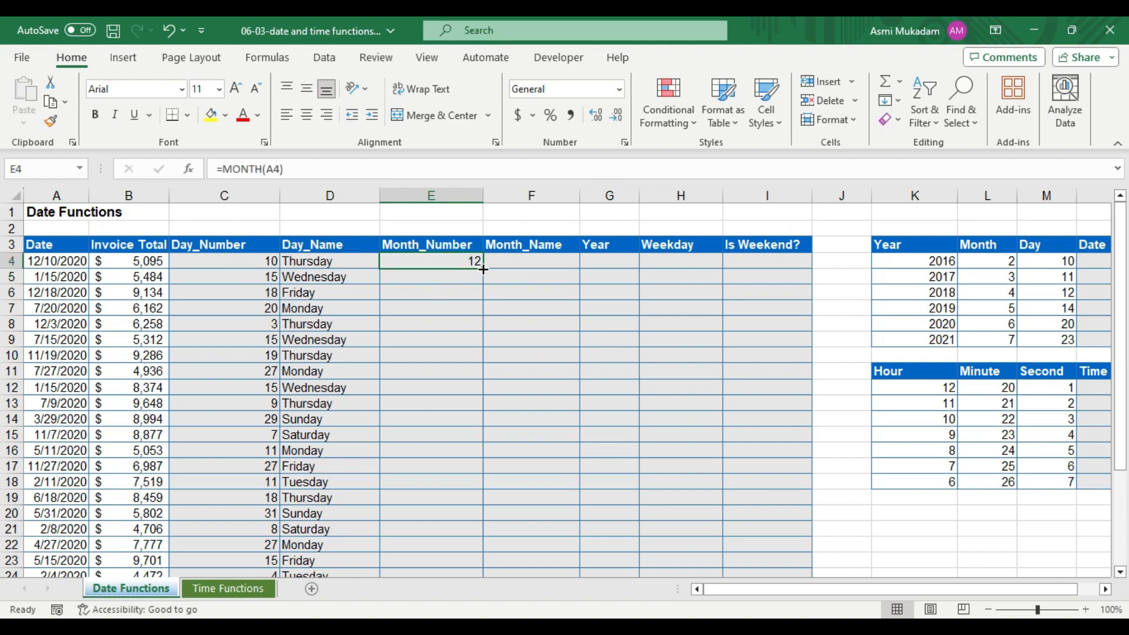
{"action": "double_click", "coordinate": [483, 269]}
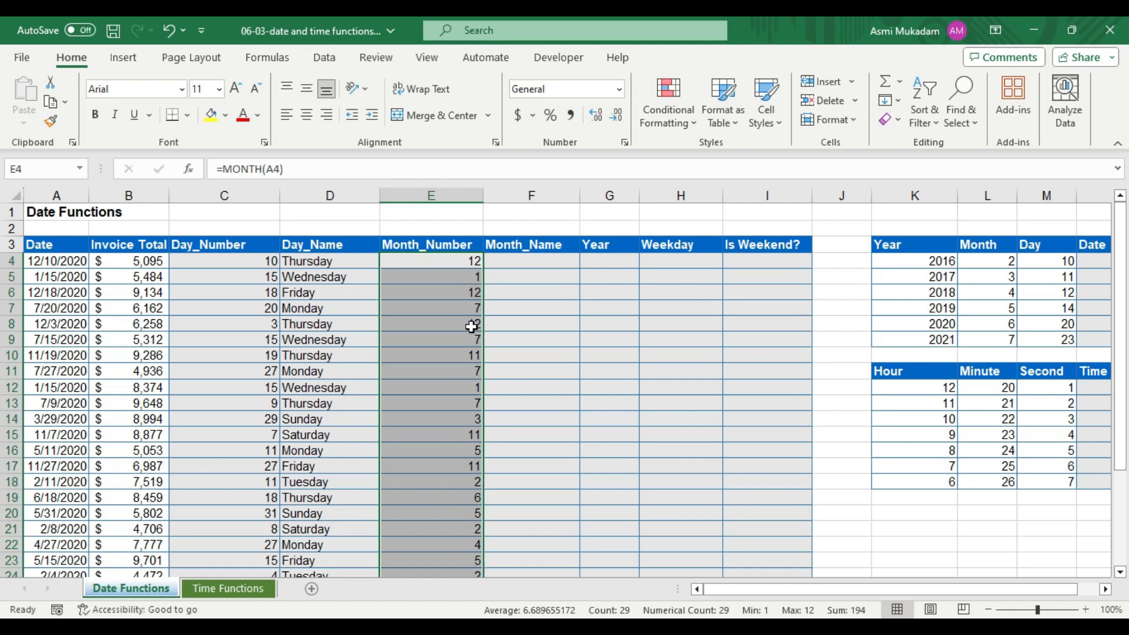
{"action": "scroll", "coordinate": [471, 326], "scroll_direction": "down", "scroll_amount": 4}
{"action": "scroll", "coordinate": [471, 327], "scroll_direction": "up", "scroll_amount": 4}
Enter the formula =TEXT(A4,"mmm") in F4 to get the abbreviated month name from the first invoice date.
{"action": "left_click", "coordinate": [525, 325]}
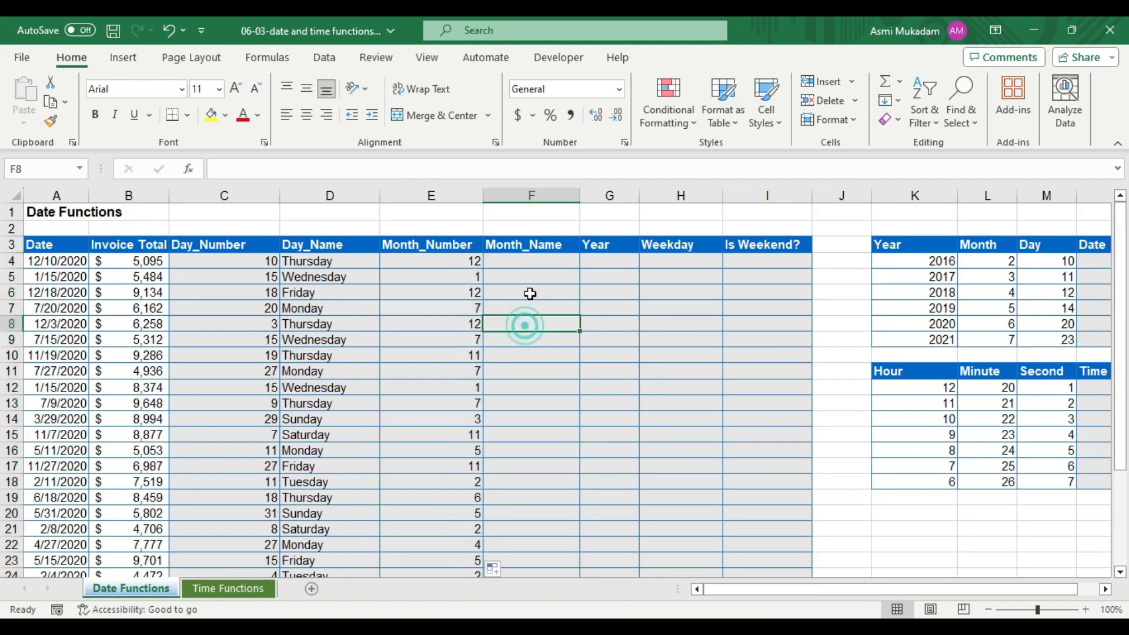
{"action": "left_click", "coordinate": [509, 261]}
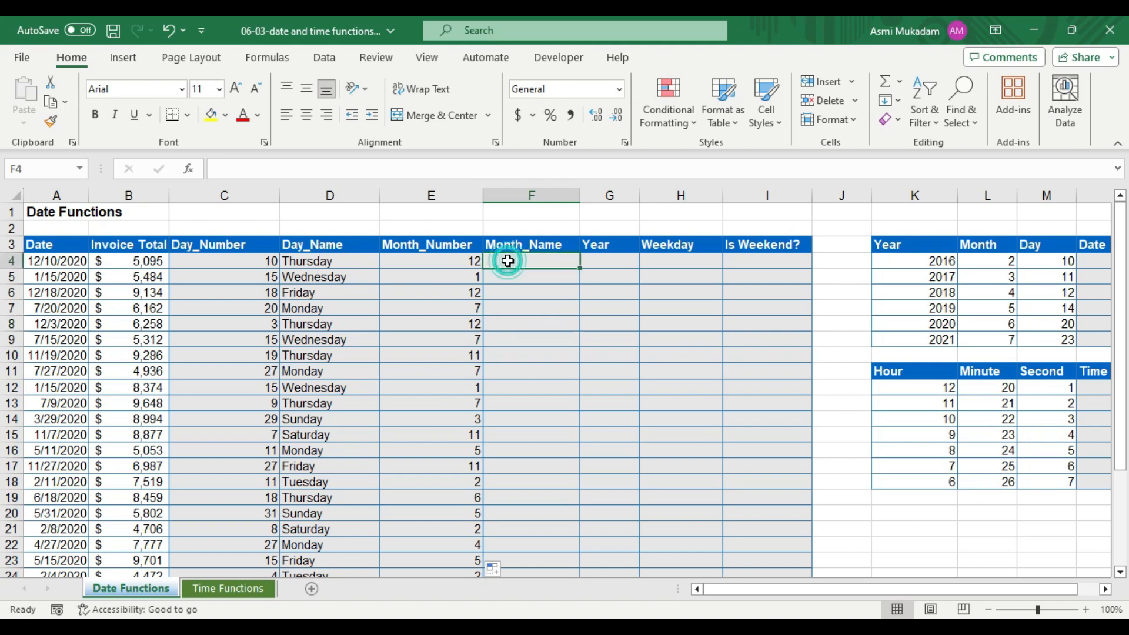
{"action": "type", "text": "="}
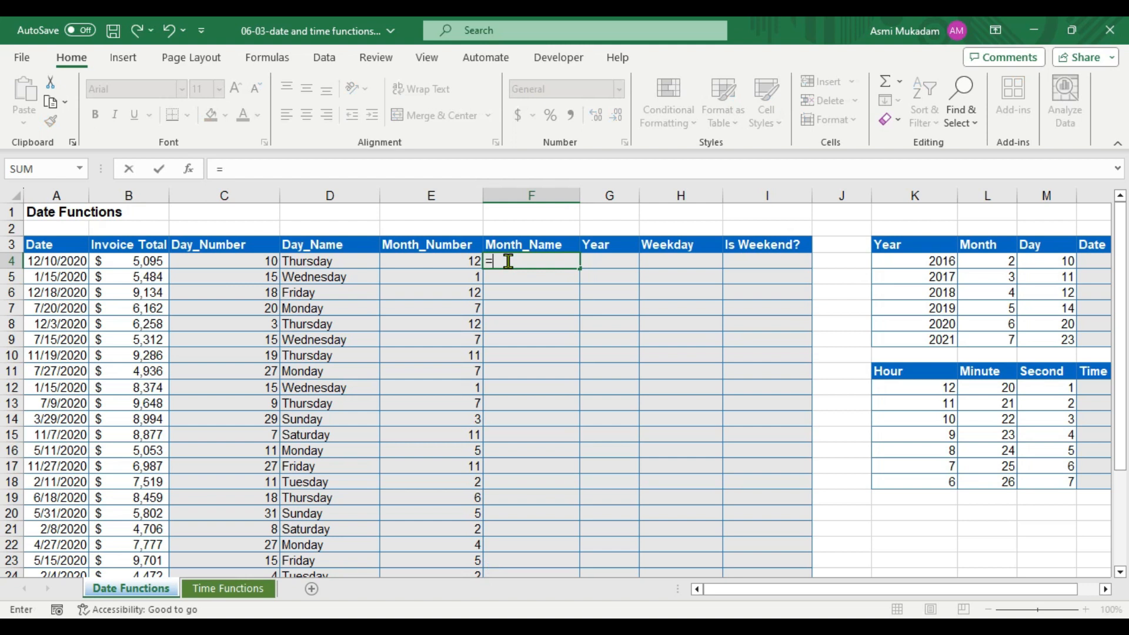
{"action": "type", "text": "tex"}
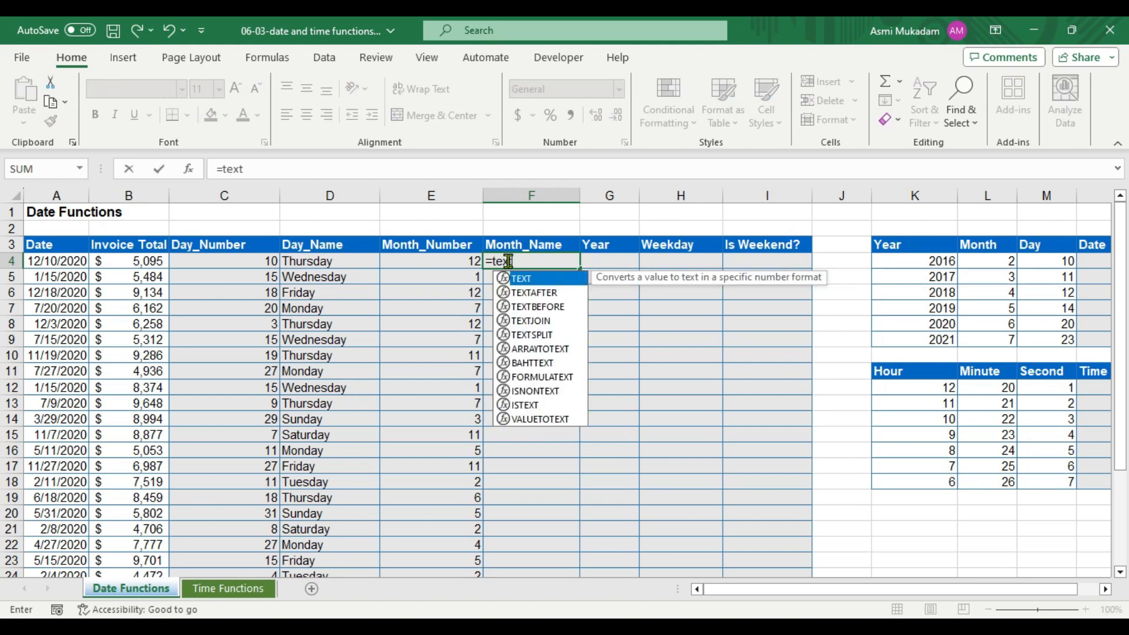
{"action": "type", "text": "t"}
{"action": "key", "text": "Tab"}
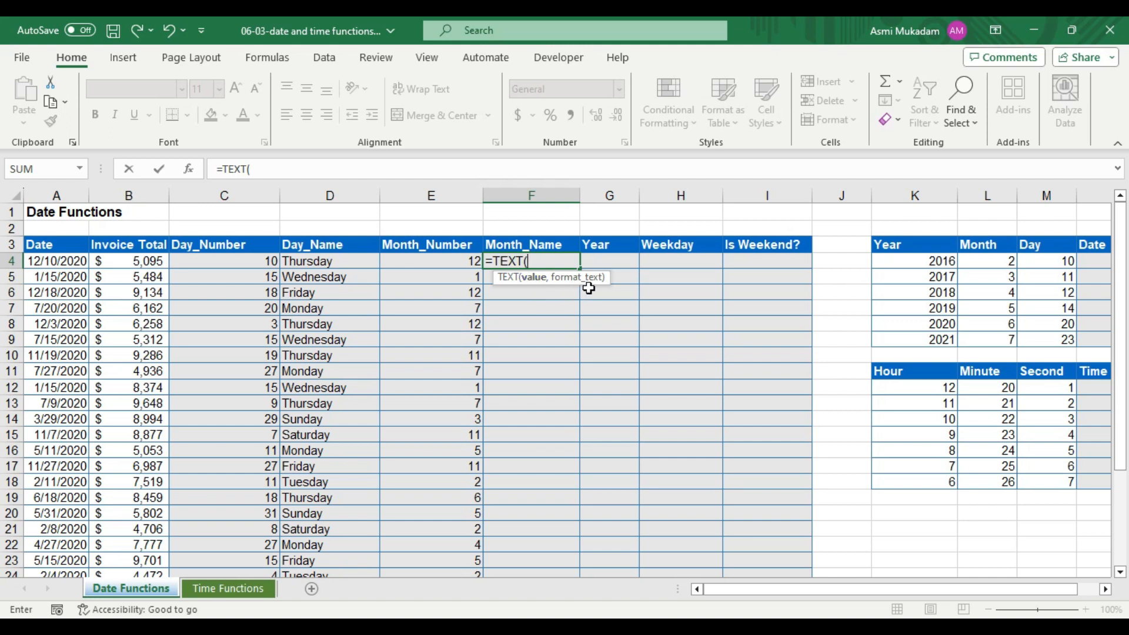
{"action": "left_click", "coordinate": [52, 264]}
{"action": "type", "text": ","}
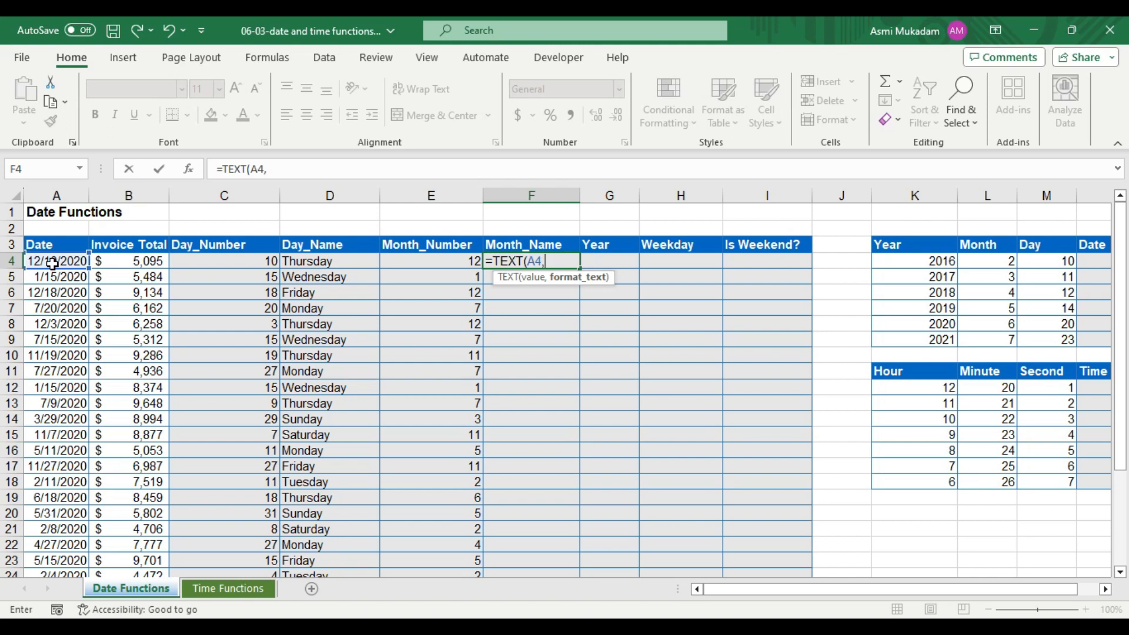
{"action": "type", "text": "mmm\")"}
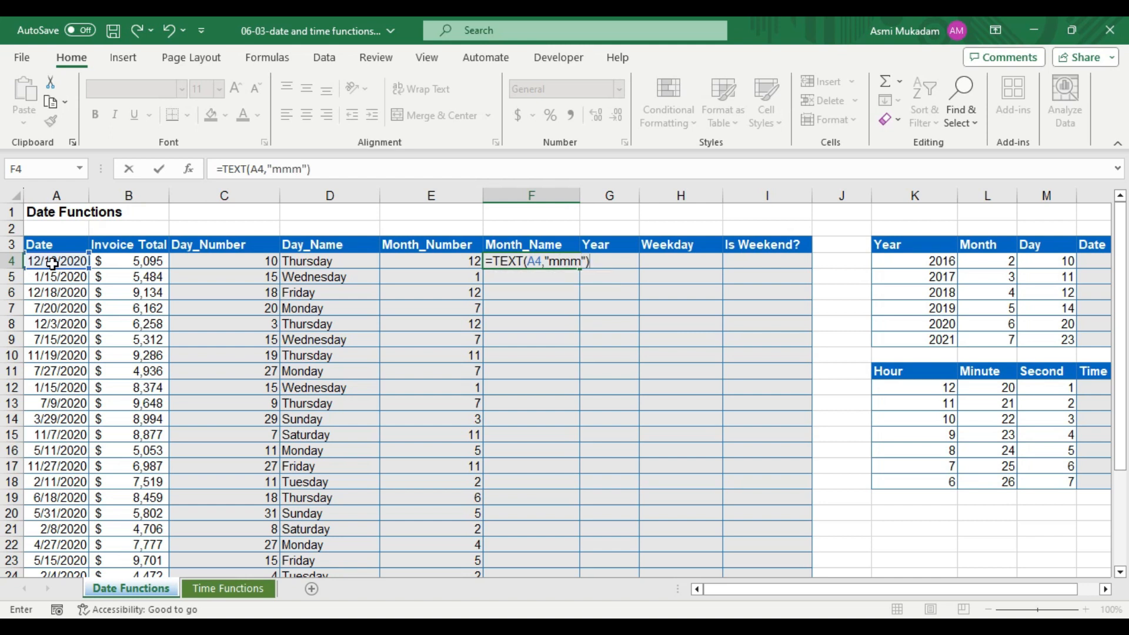
{"action": "key", "text": "Return"}
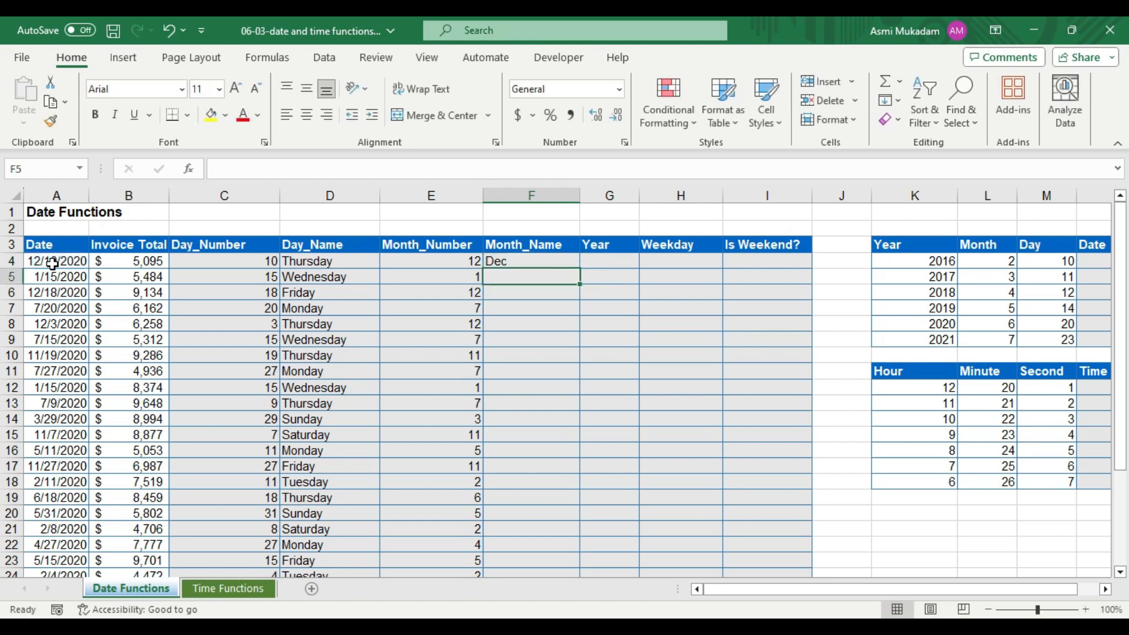
Change the format code in F4's TEXT formula to "mmmm" and fill the formula down the Month_Name column to row 32.
{"action": "left_click", "coordinate": [504, 262]}
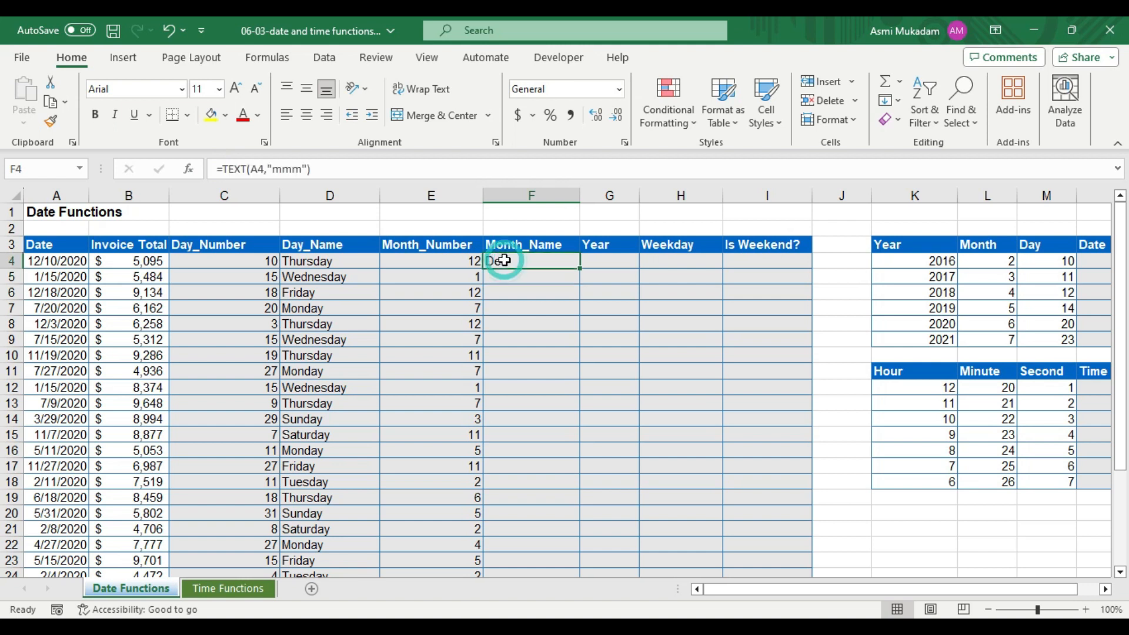
{"action": "left_click", "coordinate": [303, 170]}
{"action": "type", "text": "m"}
{"action": "key", "text": "Return"}
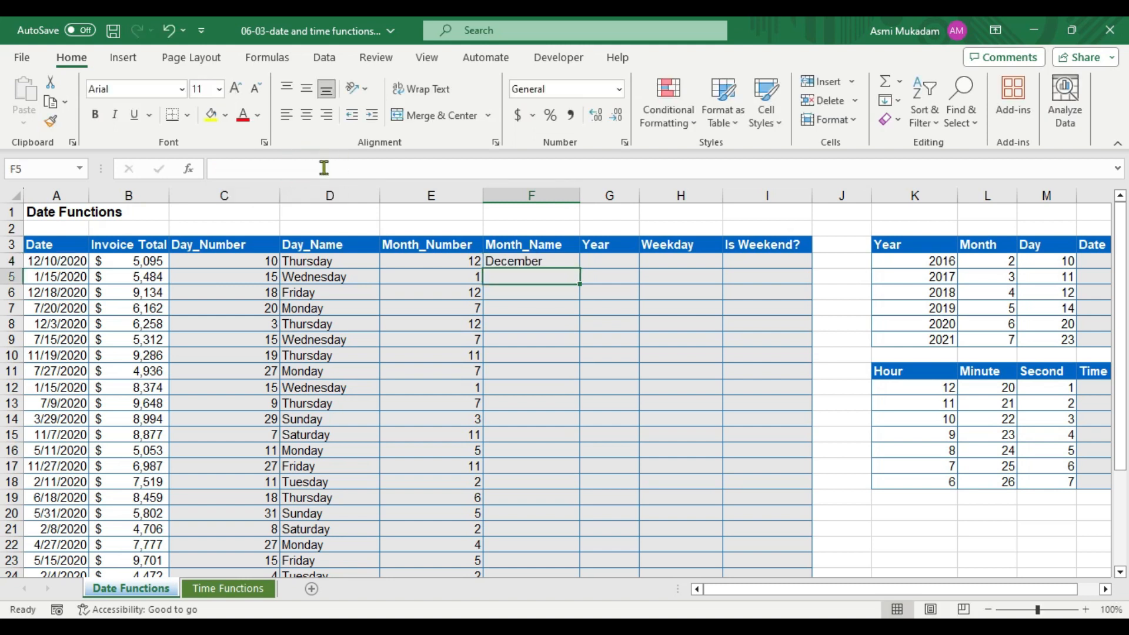
{"action": "left_click", "coordinate": [522, 261]}
{"action": "double_click", "coordinate": [580, 269]}
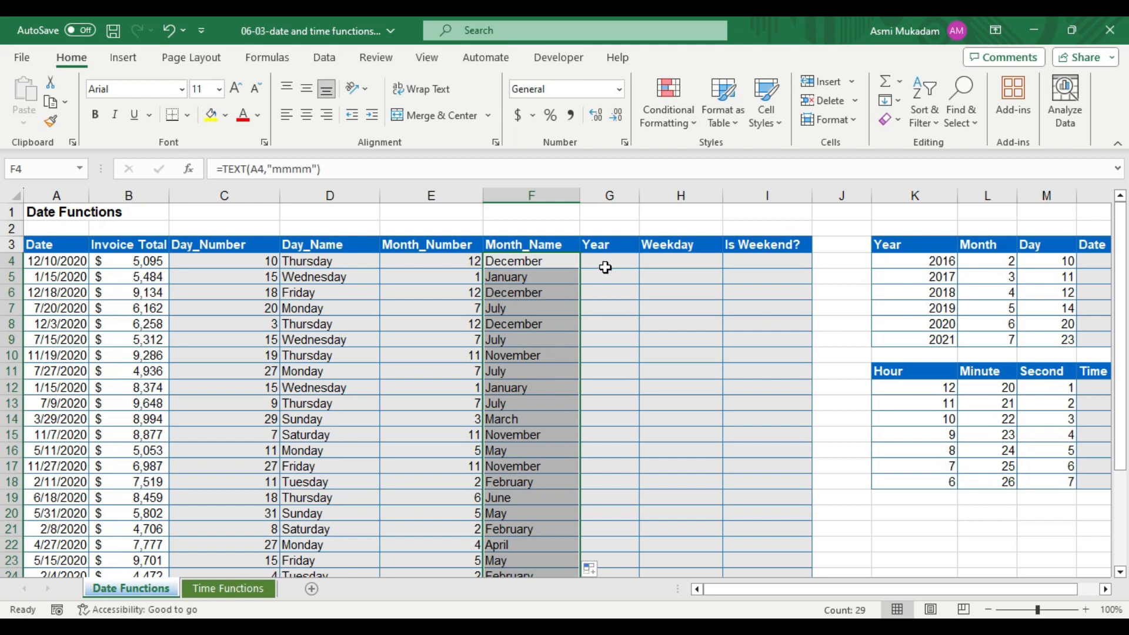
Enter the formula =YEAR(A4) in G4 to extract the year from the first invoice date.
{"action": "left_click", "coordinate": [606, 263]}
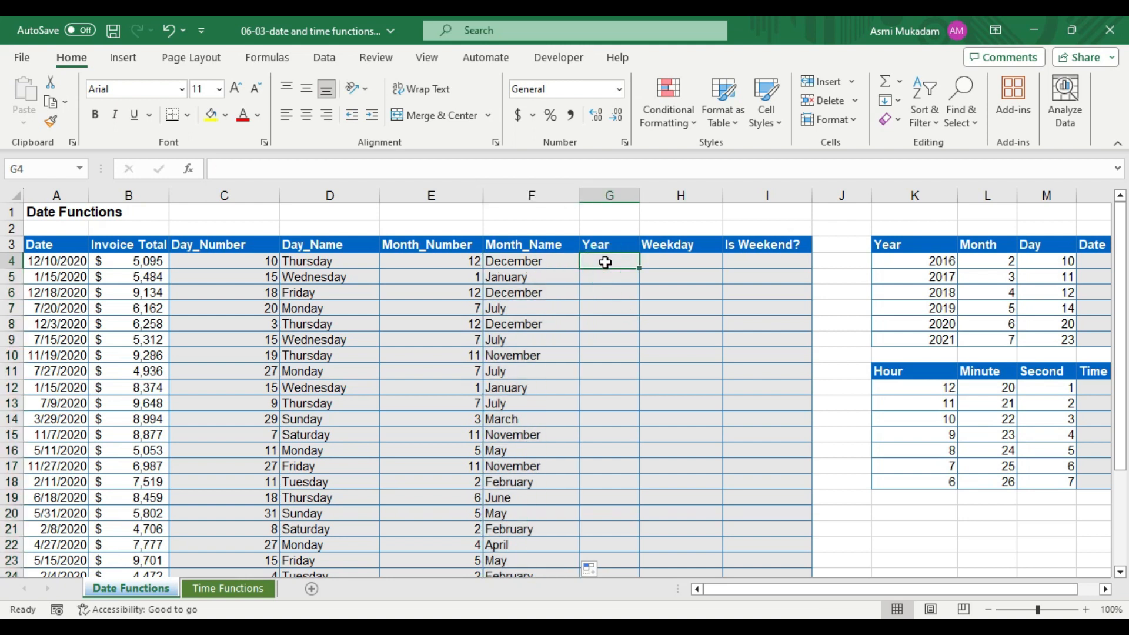
{"action": "type", "text": "=year"}
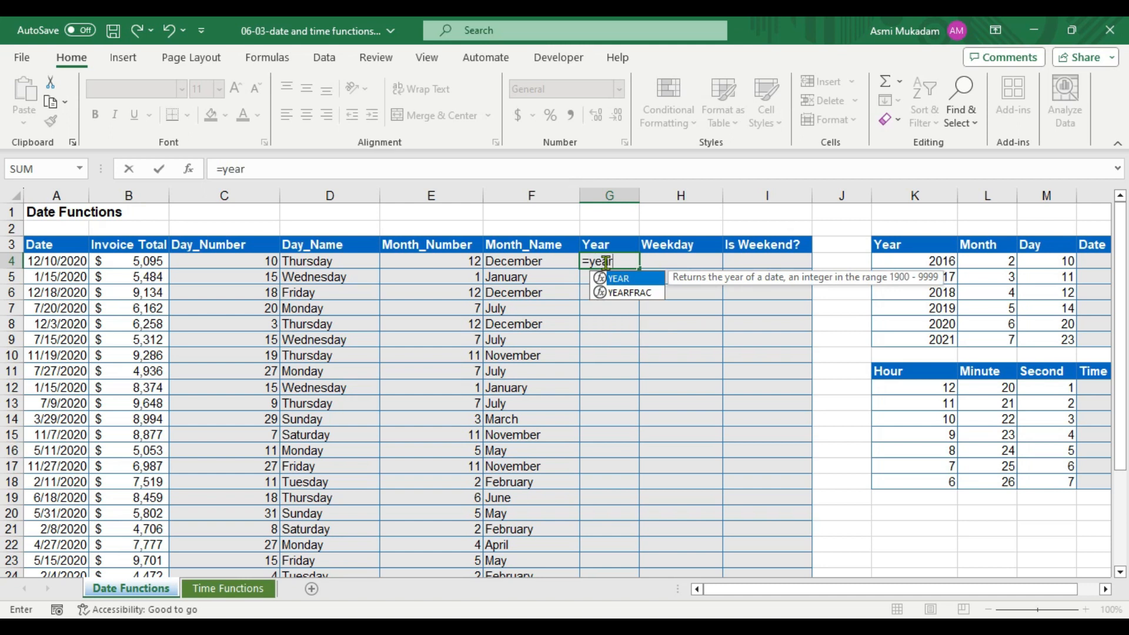
{"action": "key", "text": "Tab"}
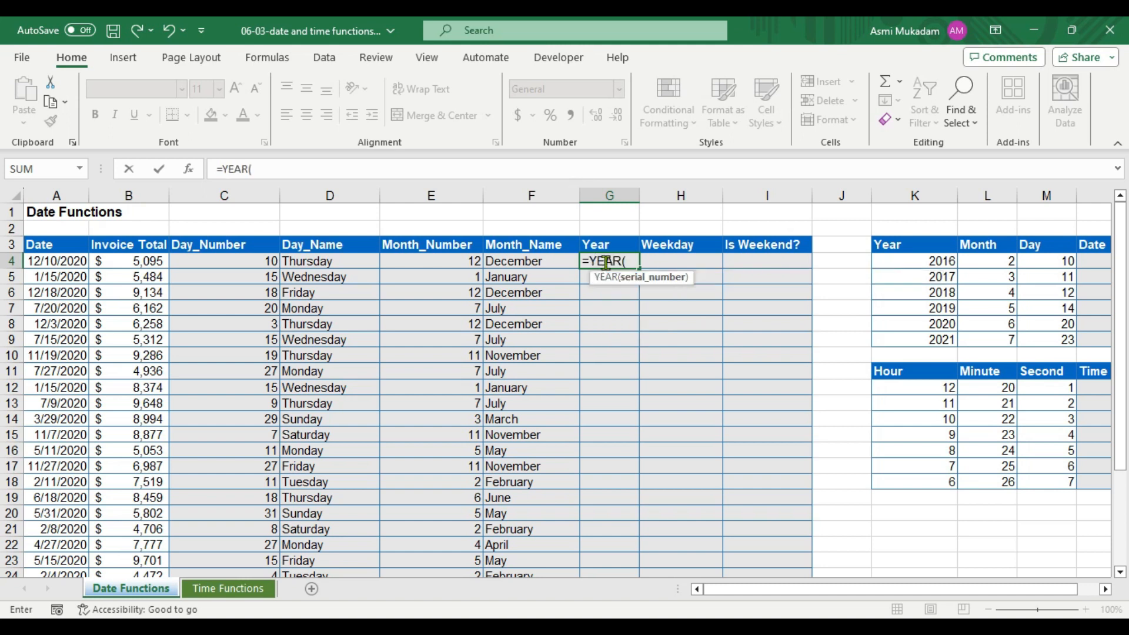
{"action": "left_click", "coordinate": [69, 263]}
{"action": "type", "text": ")"}
{"action": "key", "text": "Return"}
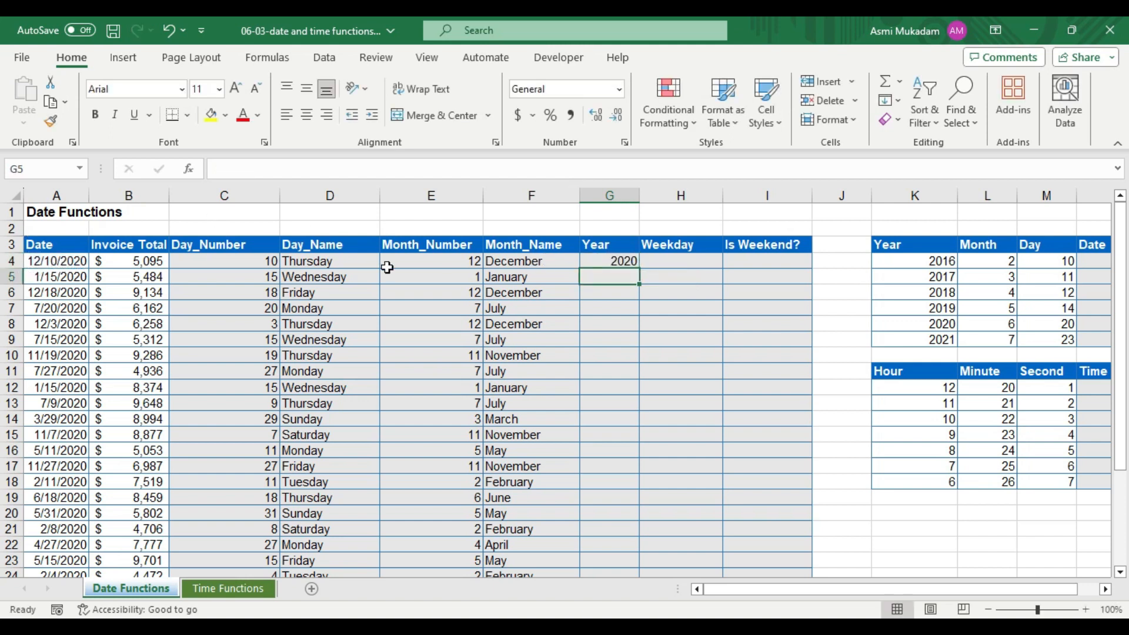
Fill the YEAR formula from G4 down the whole Year column to row 32.
{"action": "left_click", "coordinate": [619, 260]}
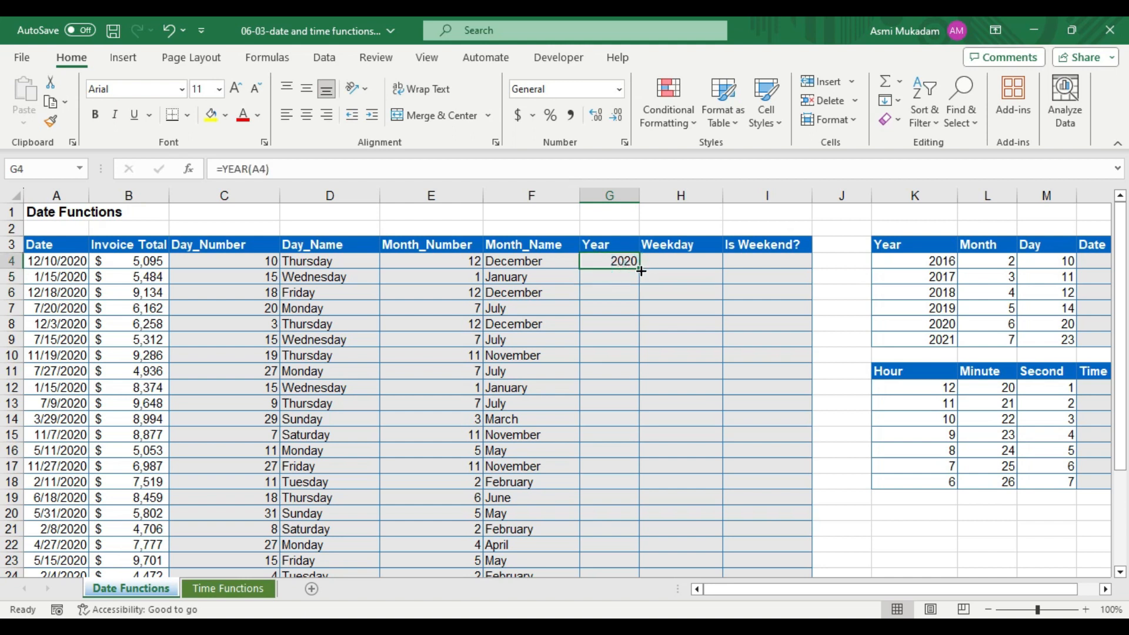
{"action": "double_click", "coordinate": [640, 271]}
{"action": "scroll", "coordinate": [607, 377], "scroll_direction": "down", "scroll_amount": 5}
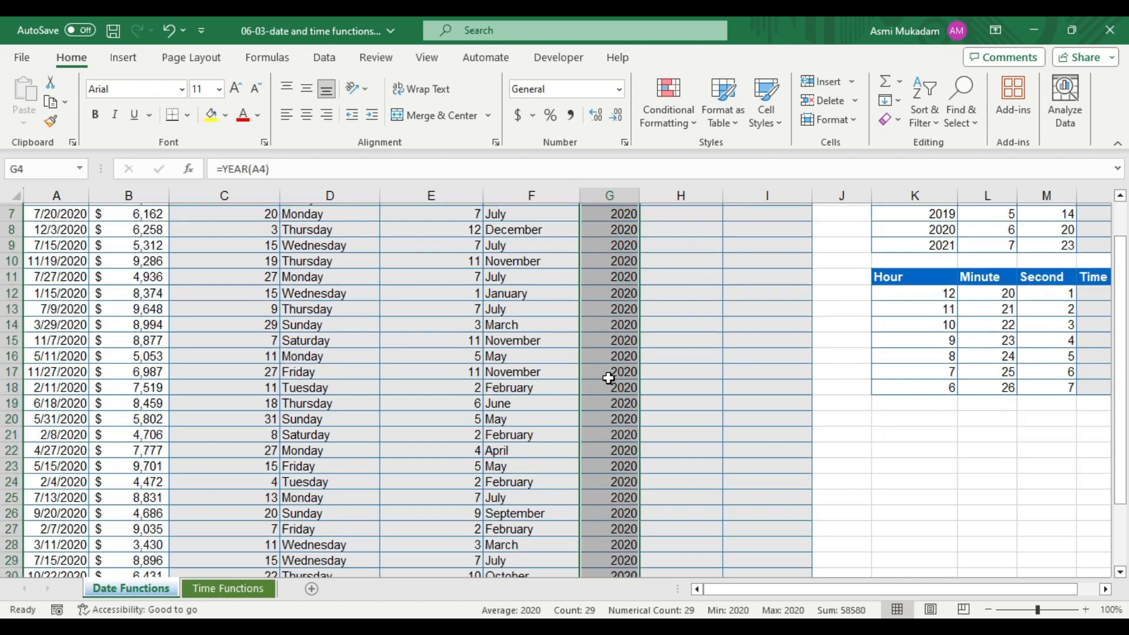
{"action": "scroll", "coordinate": [607, 377], "scroll_direction": "up", "scroll_amount": 5}
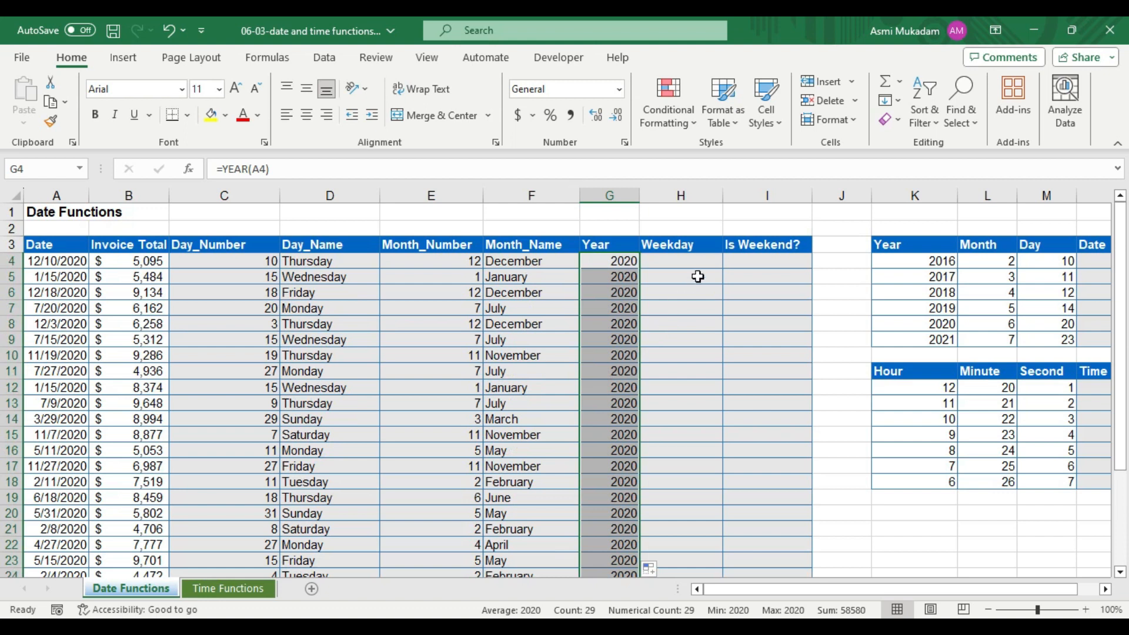
Enter the formula =WEEKDAY(A4,2) in H4 to number the first invoice date's weekday from Monday as 1.
{"action": "left_click", "coordinate": [680, 265]}
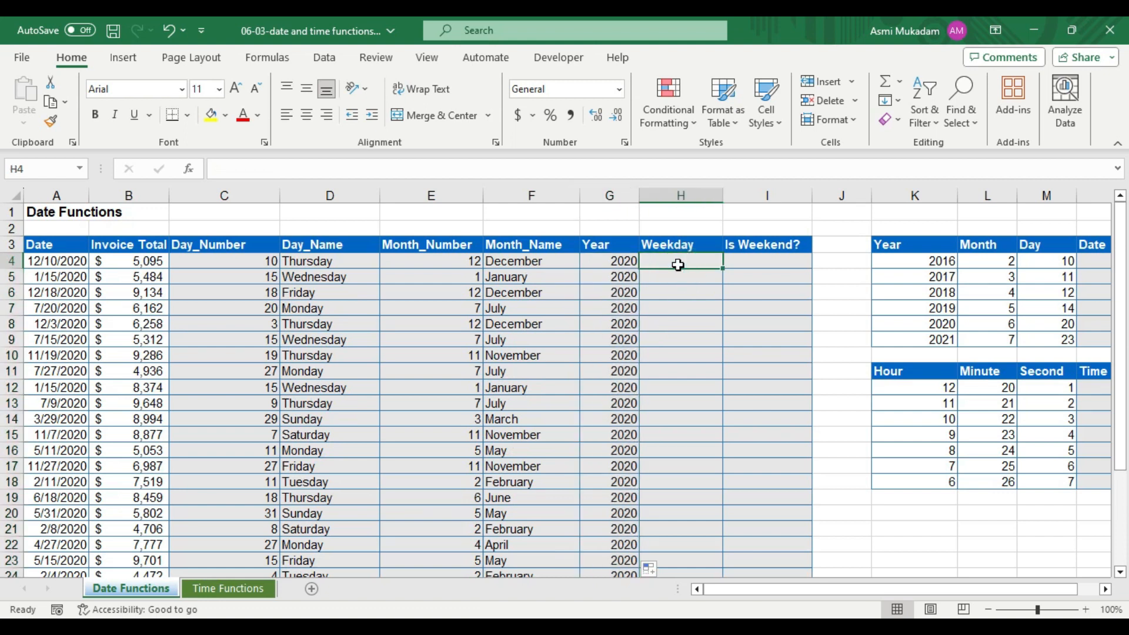
{"action": "type", "text": "=wee"}
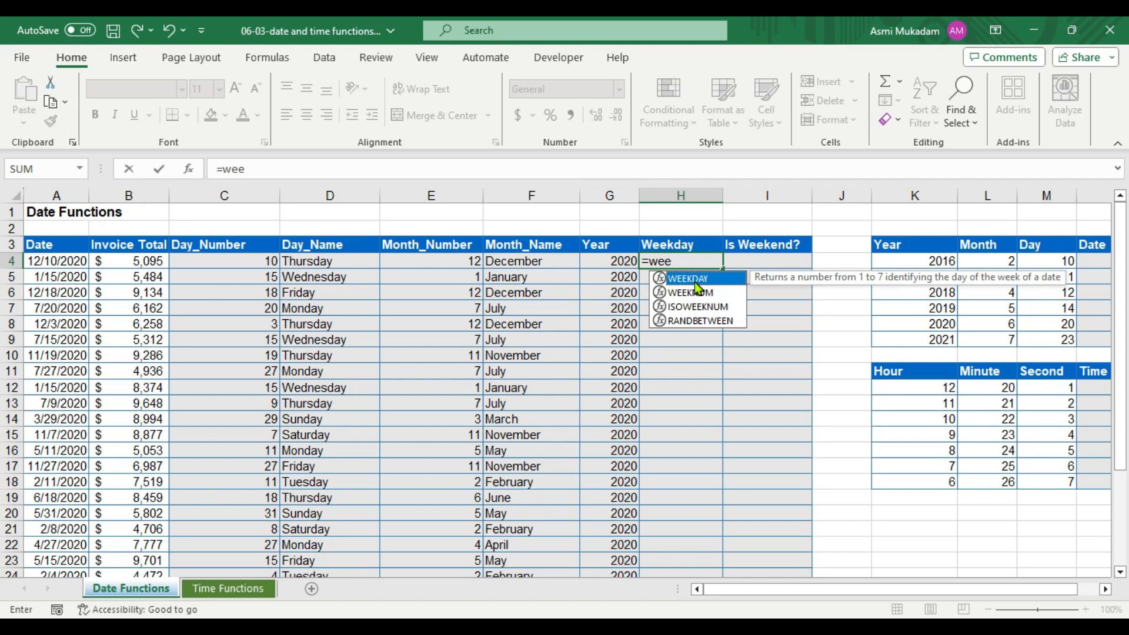
{"action": "double_click", "coordinate": [694, 281]}
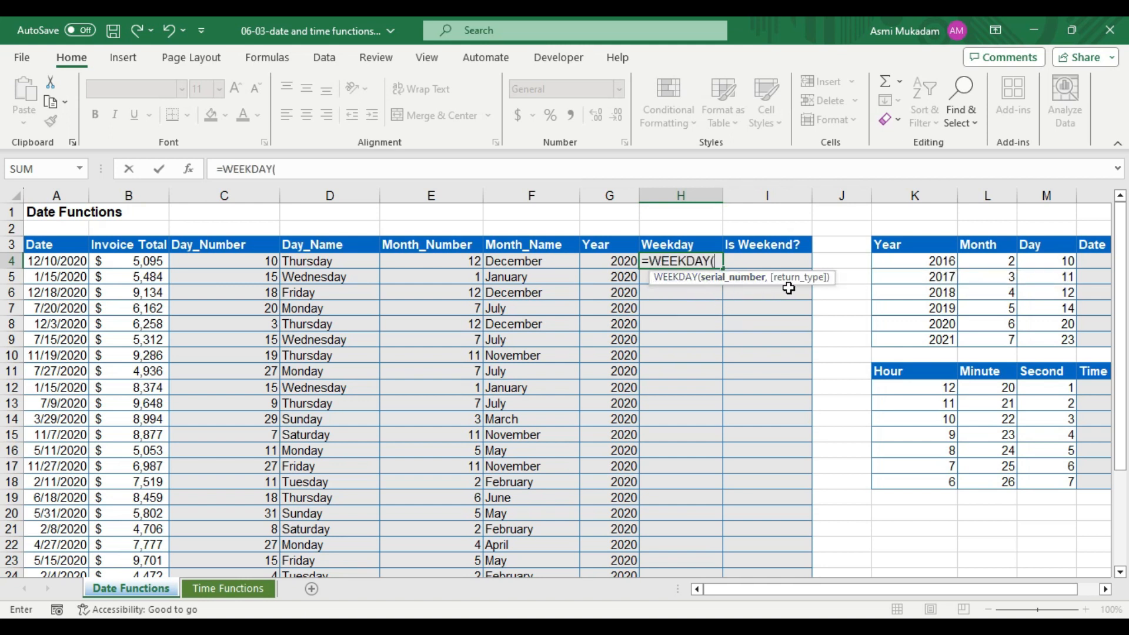
{"action": "left_click", "coordinate": [56, 266]}
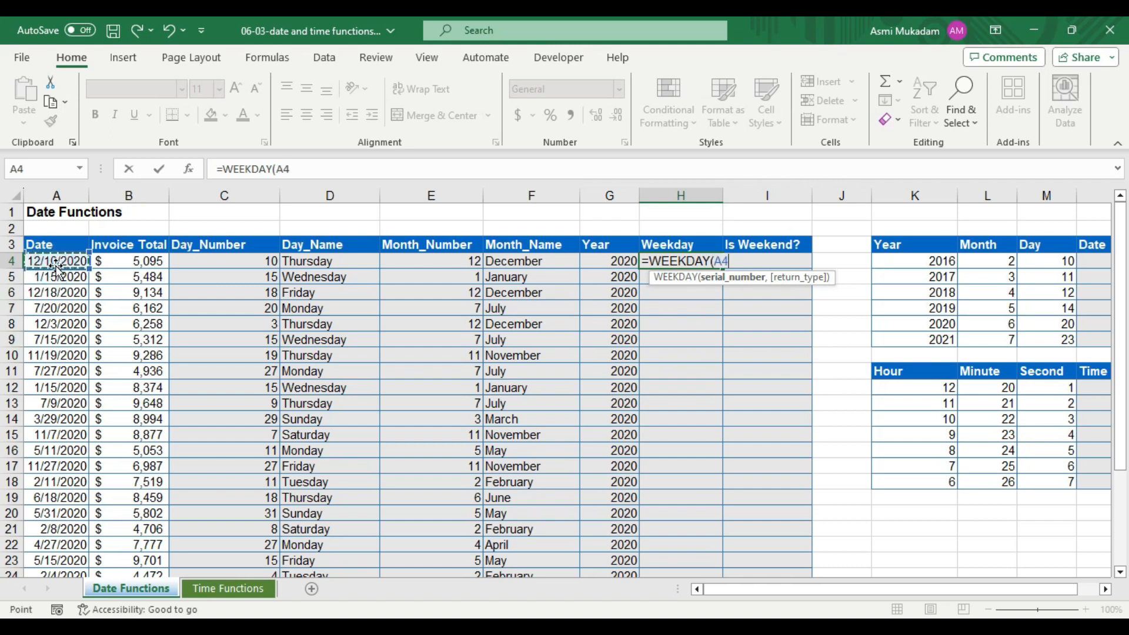
{"action": "type", "text": ","}
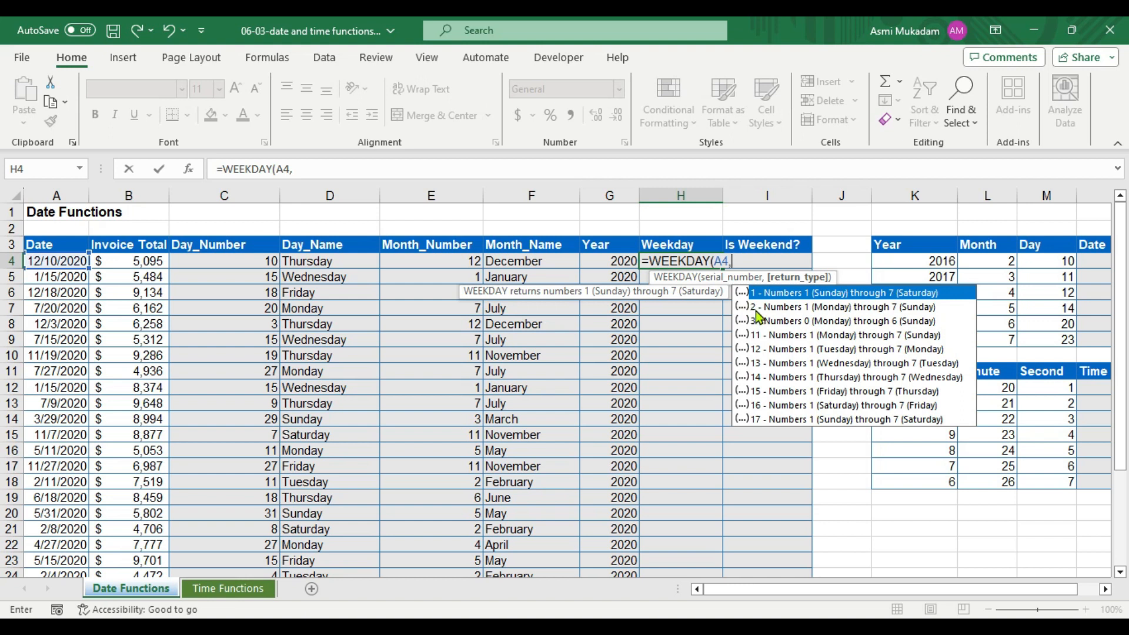
{"action": "type", "text": "2)"}
{"action": "key", "text": "Return"}
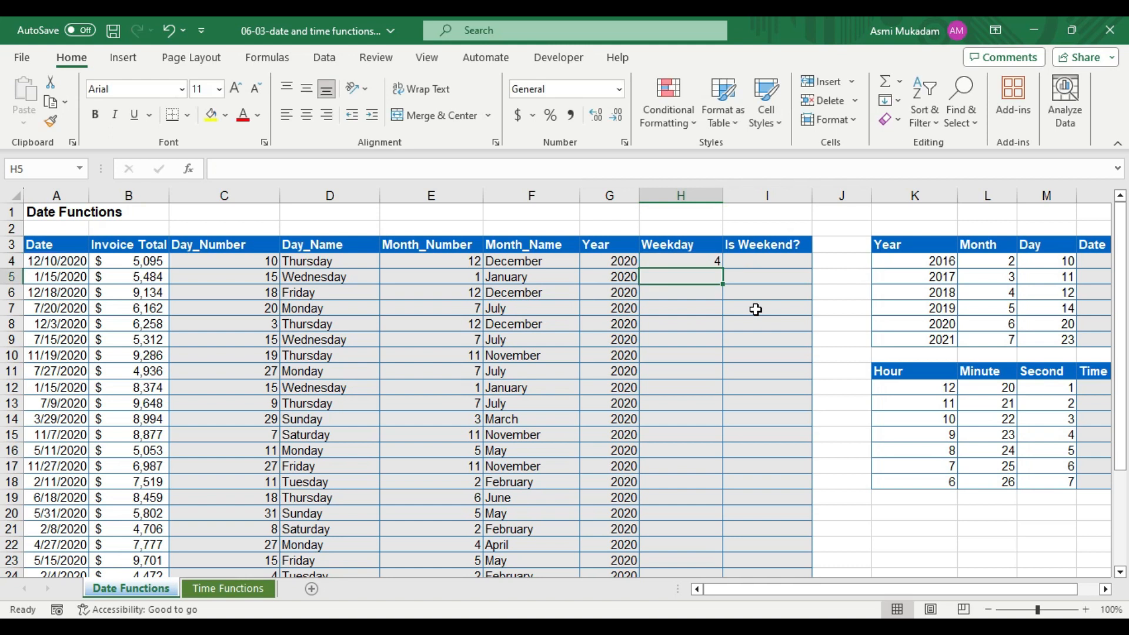
Fill the WEEKDAY formula from H4 down the whole Weekday column to row 32.
{"action": "left_click", "coordinate": [701, 263]}
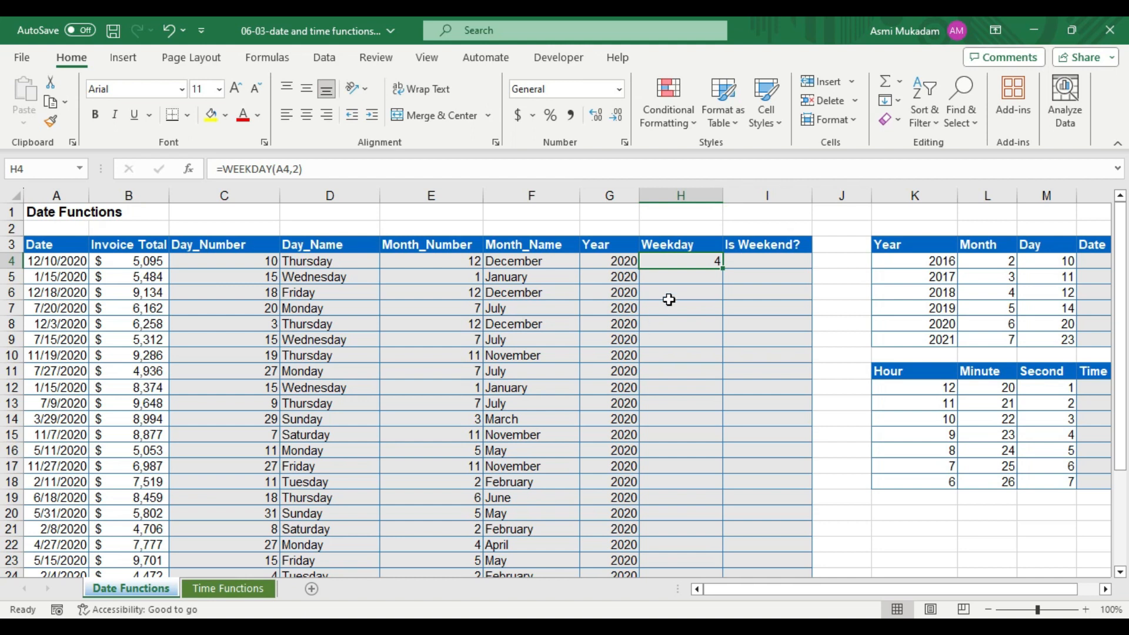
{"action": "left_click", "coordinate": [701, 260]}
{"action": "double_click", "coordinate": [724, 267]}
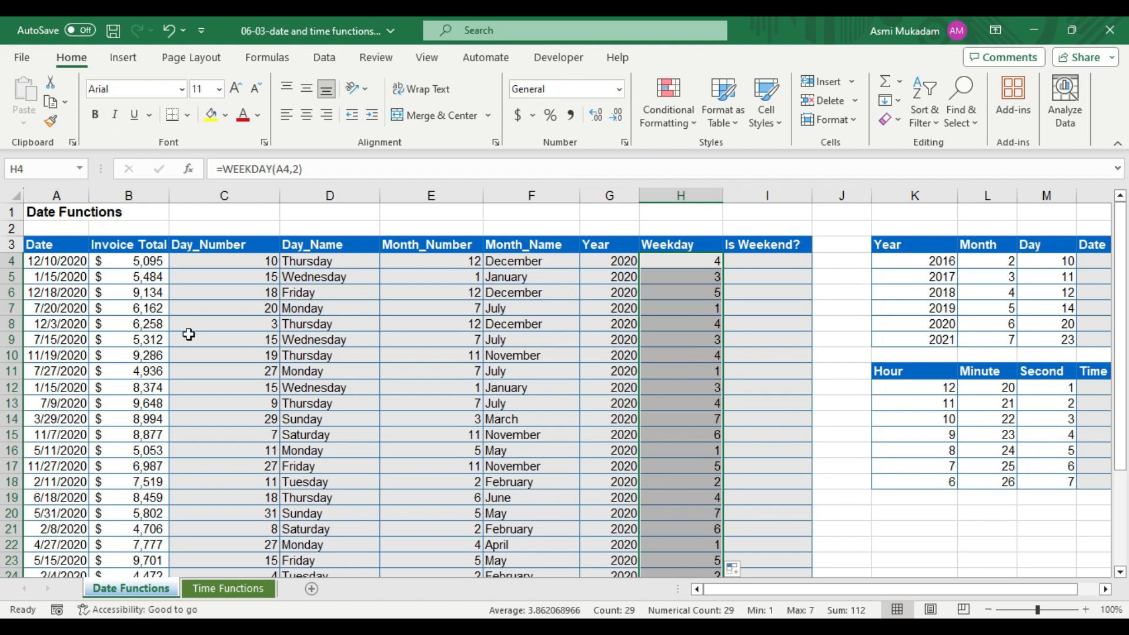
Review the date formulas in row 4 one by one, from Day_Number in C4 to Weekday in H4.
{"action": "left_click", "coordinate": [196, 267]}
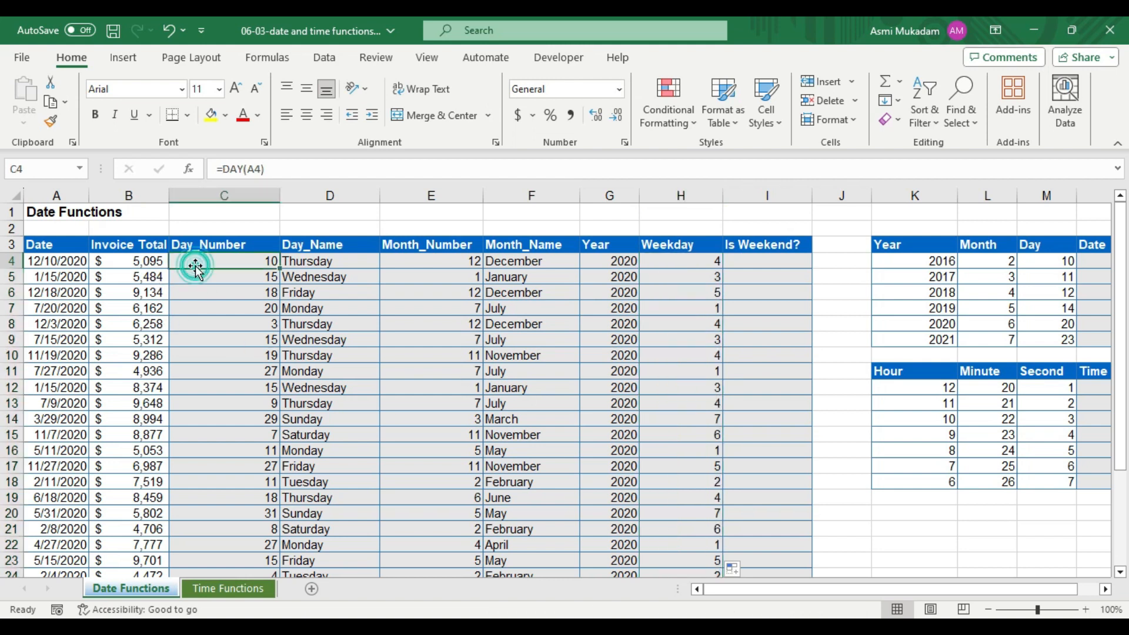
{"action": "left_click", "coordinate": [303, 260]}
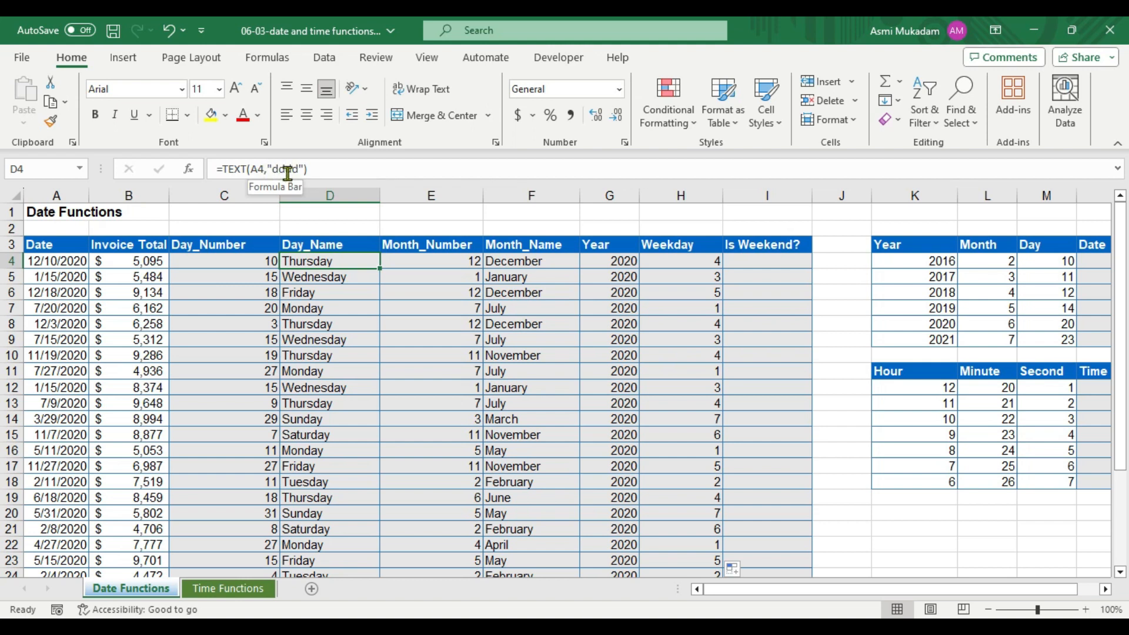
{"action": "left_click", "coordinate": [418, 262]}
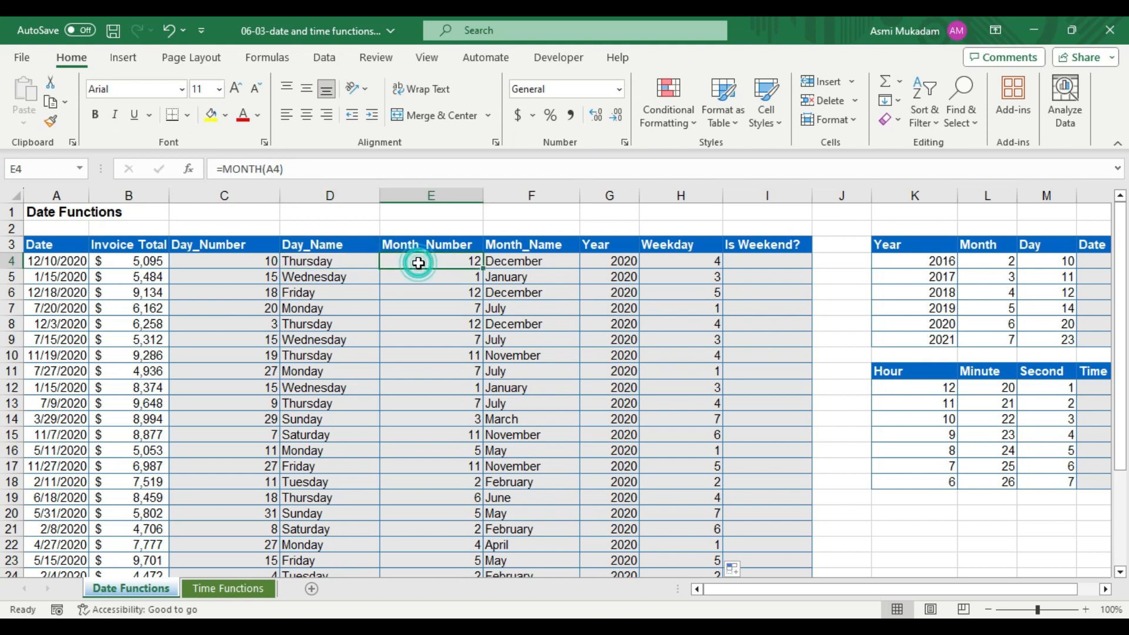
{"action": "left_click", "coordinate": [510, 266]}
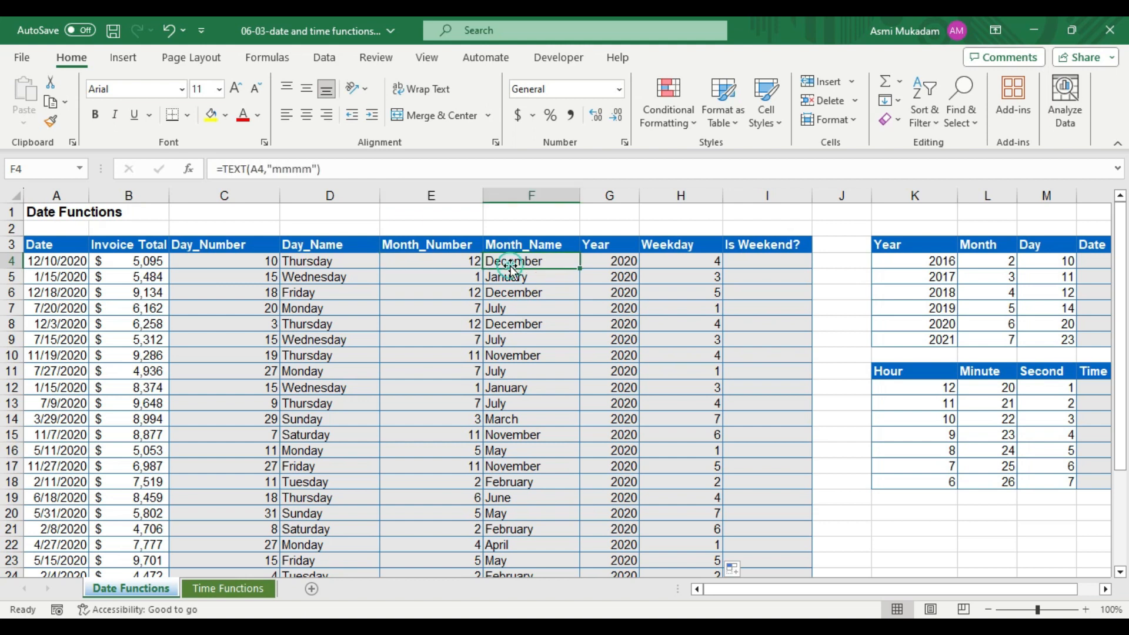
{"action": "left_click", "coordinate": [591, 261]}
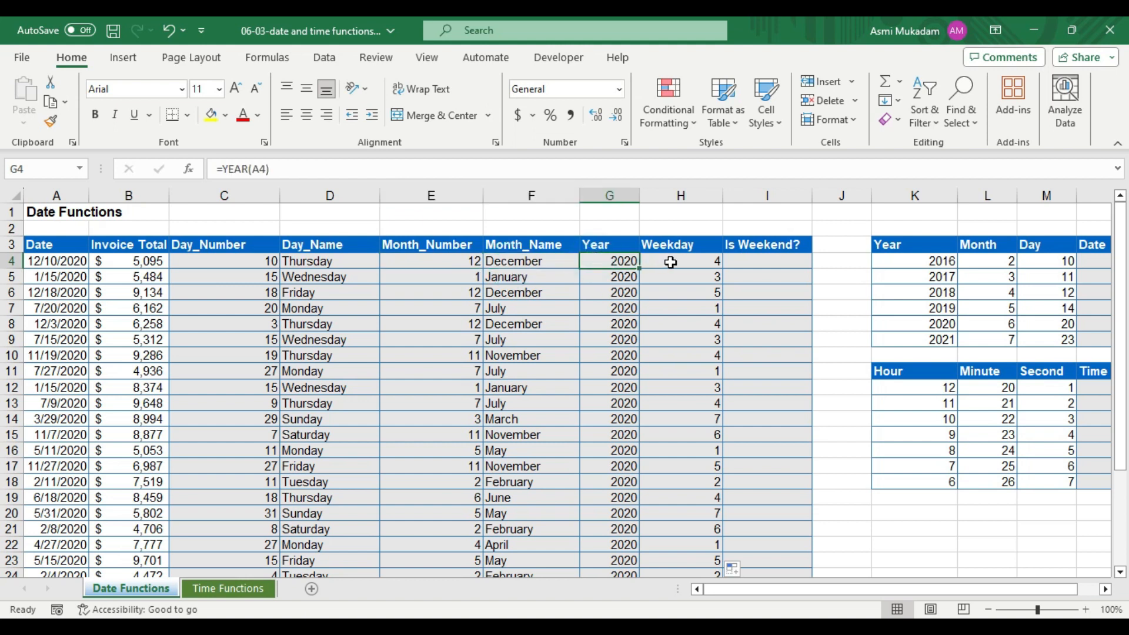
{"action": "left_click", "coordinate": [669, 261]}
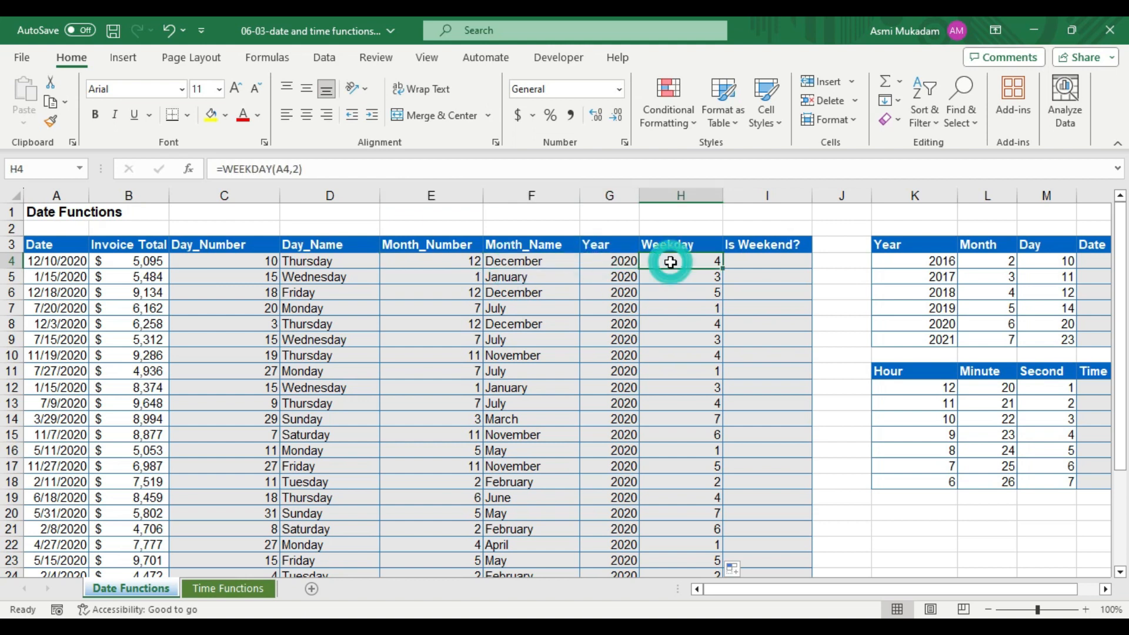
Enter the formula =IF(H4>5,"yes","no") in I4 to flag whether the first invoice date falls on a weekend.
{"action": "left_click", "coordinate": [742, 262]}
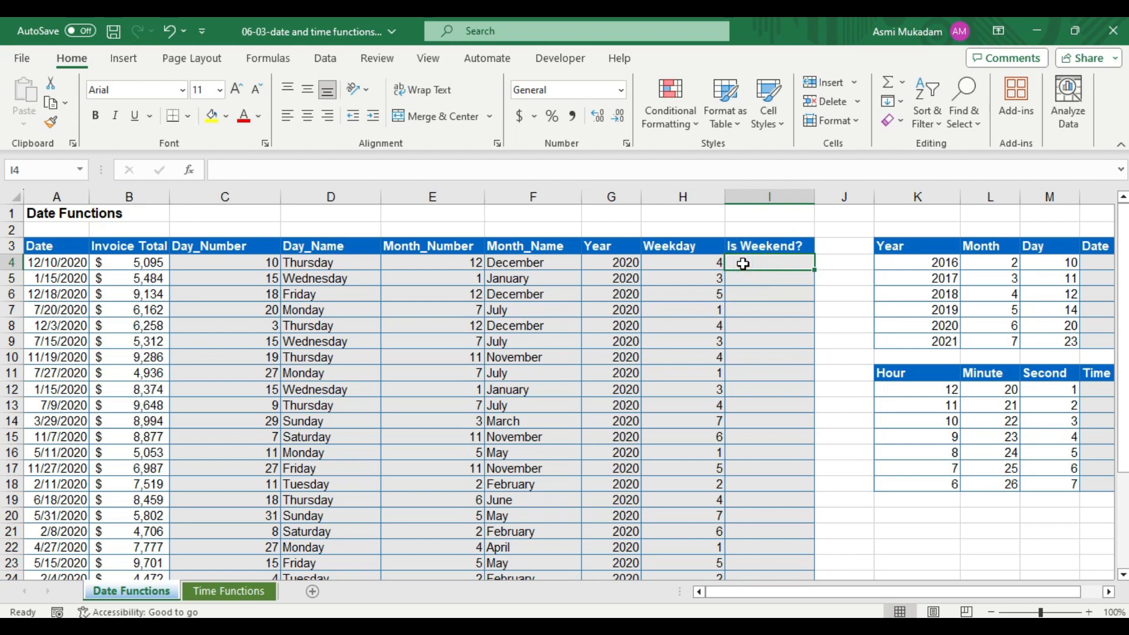
{"action": "type", "text": "="}
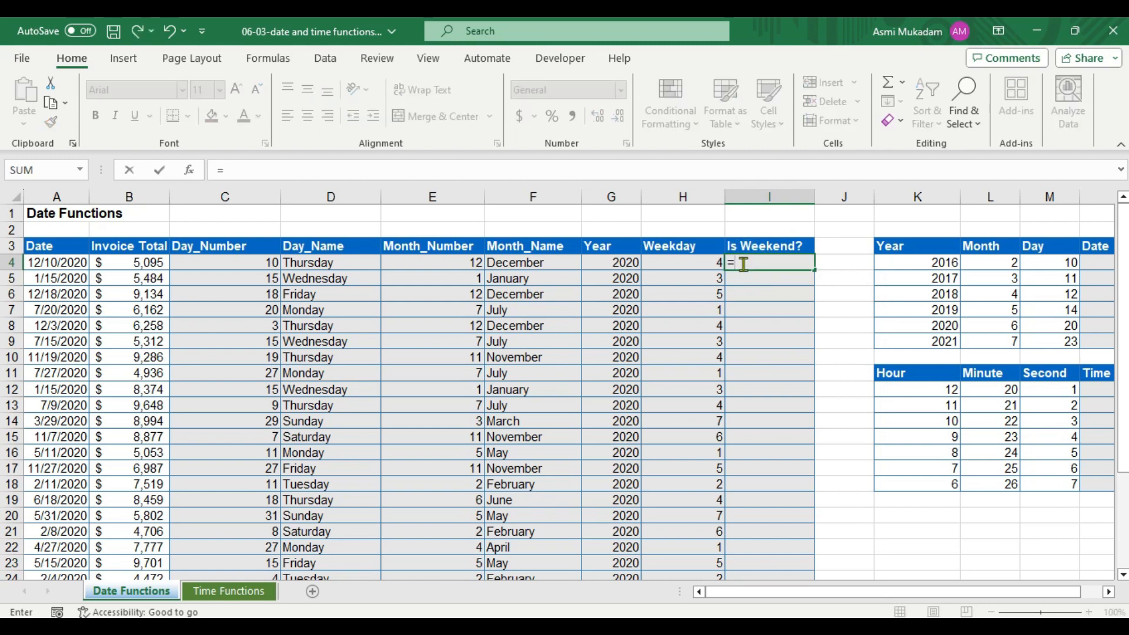
{"action": "type", "text": "IF("}
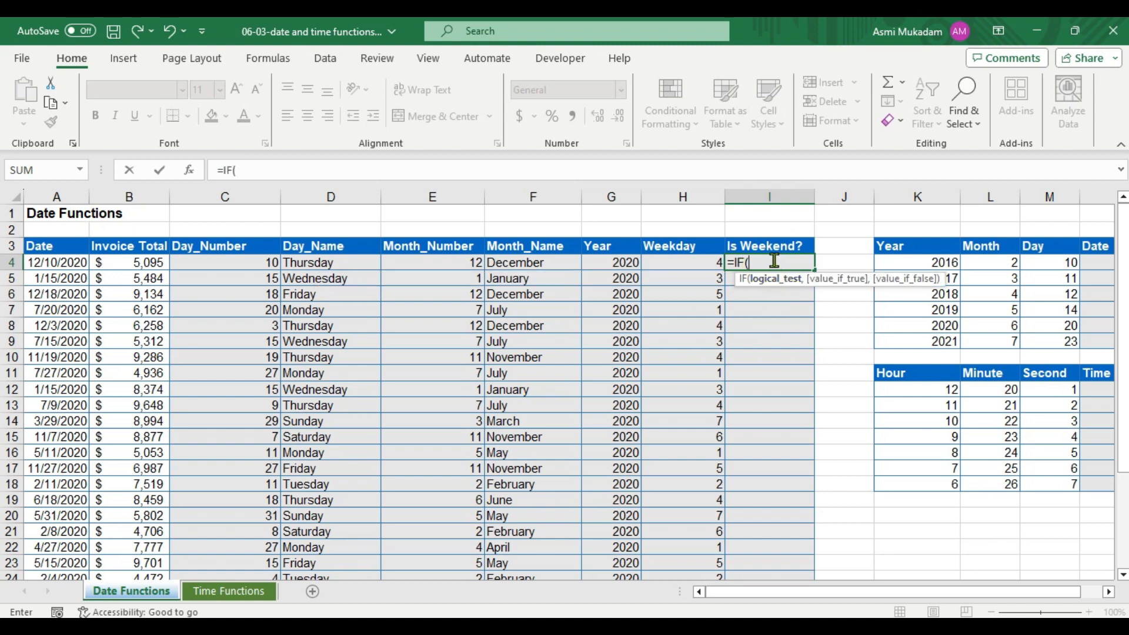
{"action": "left_click", "coordinate": [693, 263]}
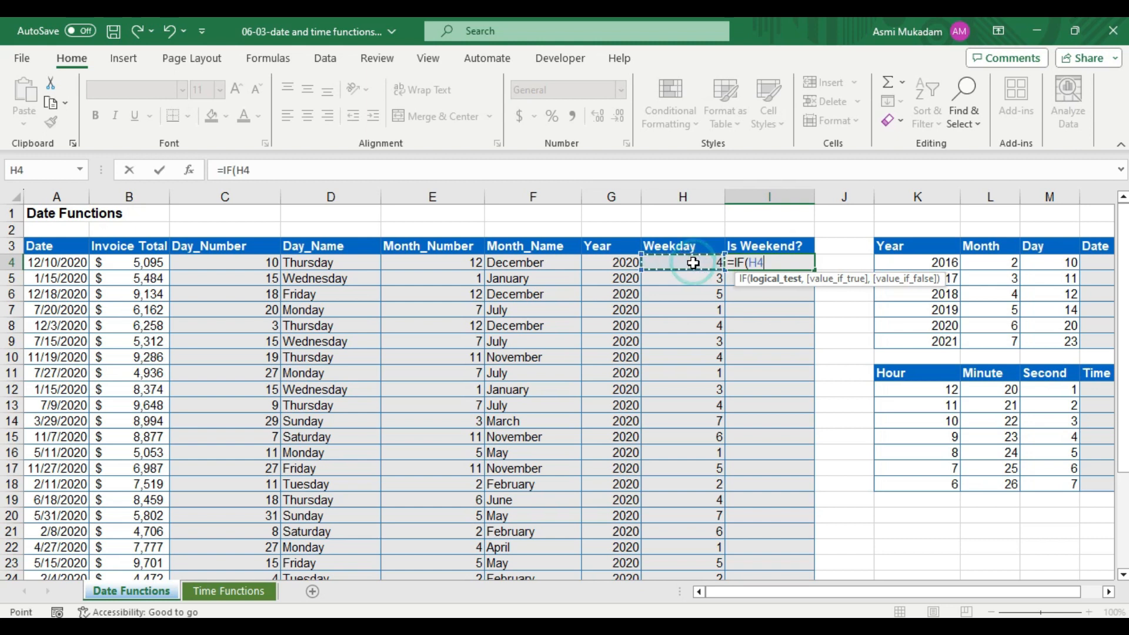
{"action": "type", "text": ">5"}
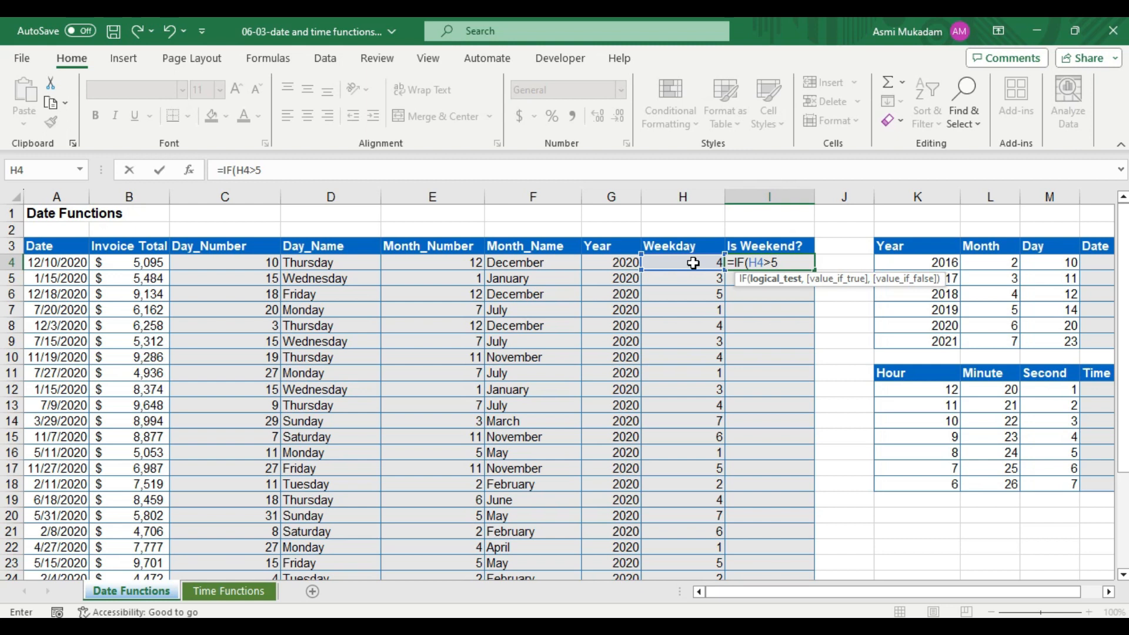
{"action": "type", "text": ","}
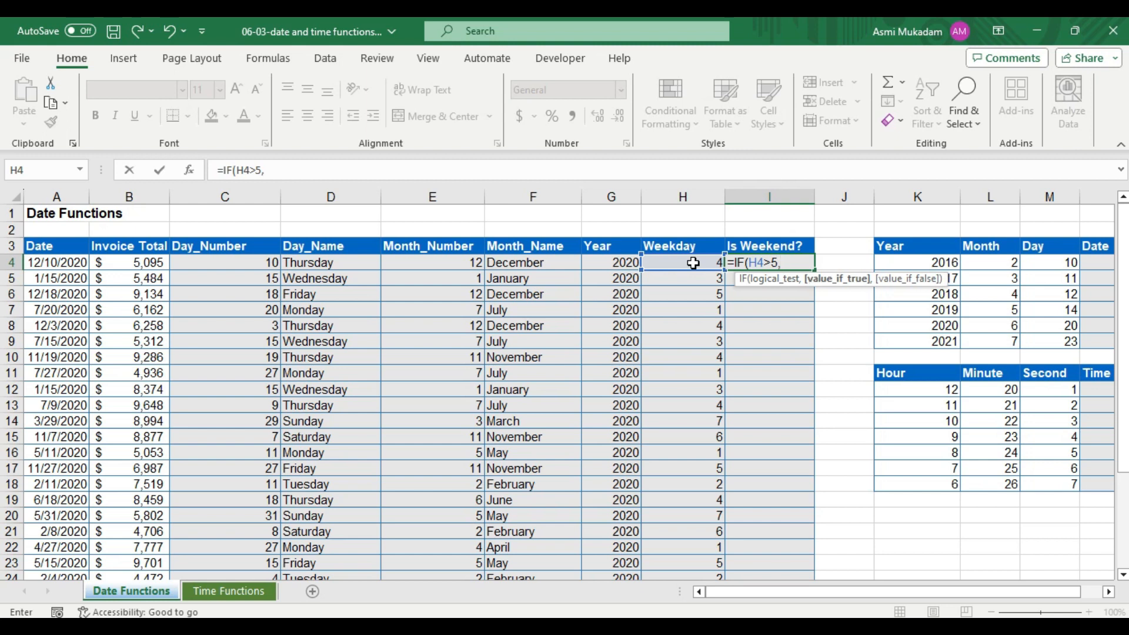
{"action": "type", "text": "\"yes\",\"no"}
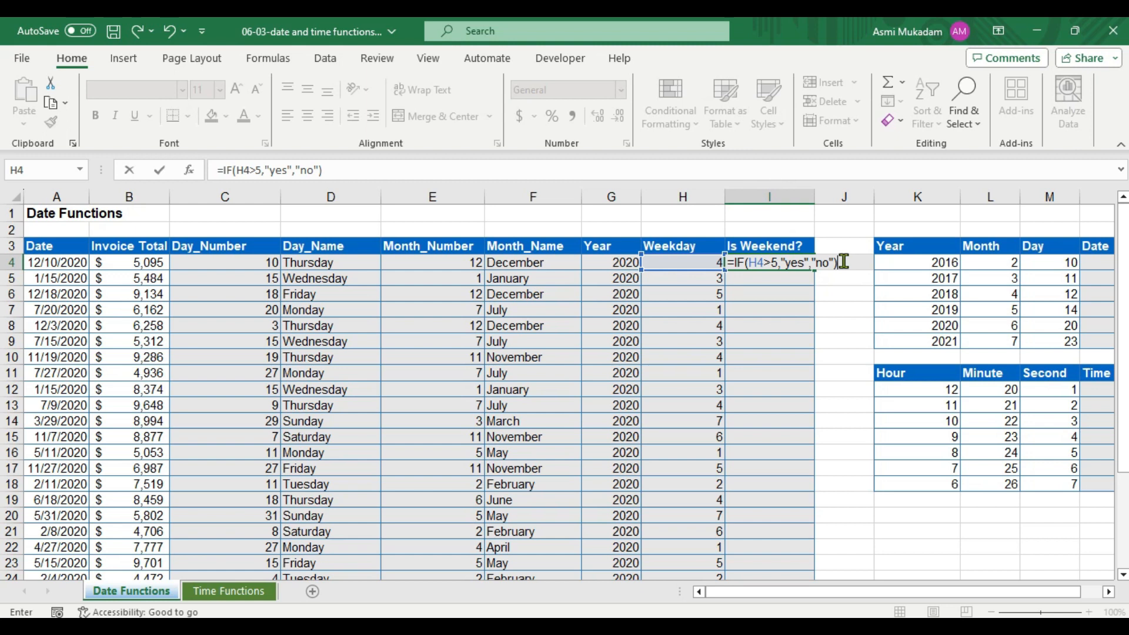
{"action": "key", "text": "Return"}
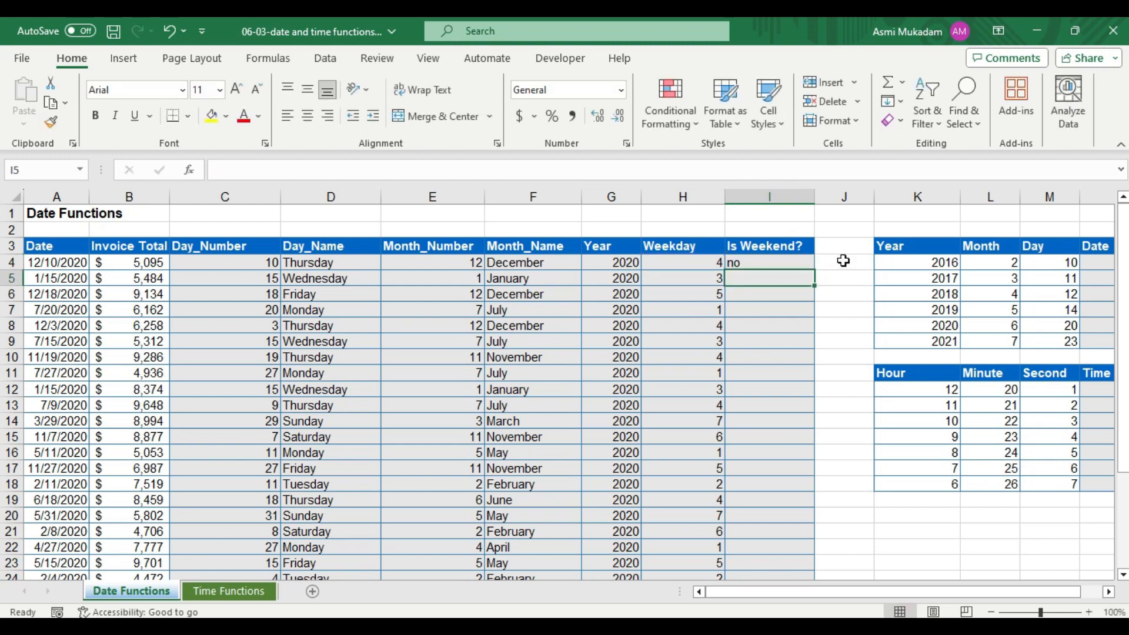
Fill the IF formula from I4 down the whole Is Weekend? column to row 32 and check the flags.
{"action": "left_click", "coordinate": [747, 264]}
{"action": "double_click", "coordinate": [814, 271]}
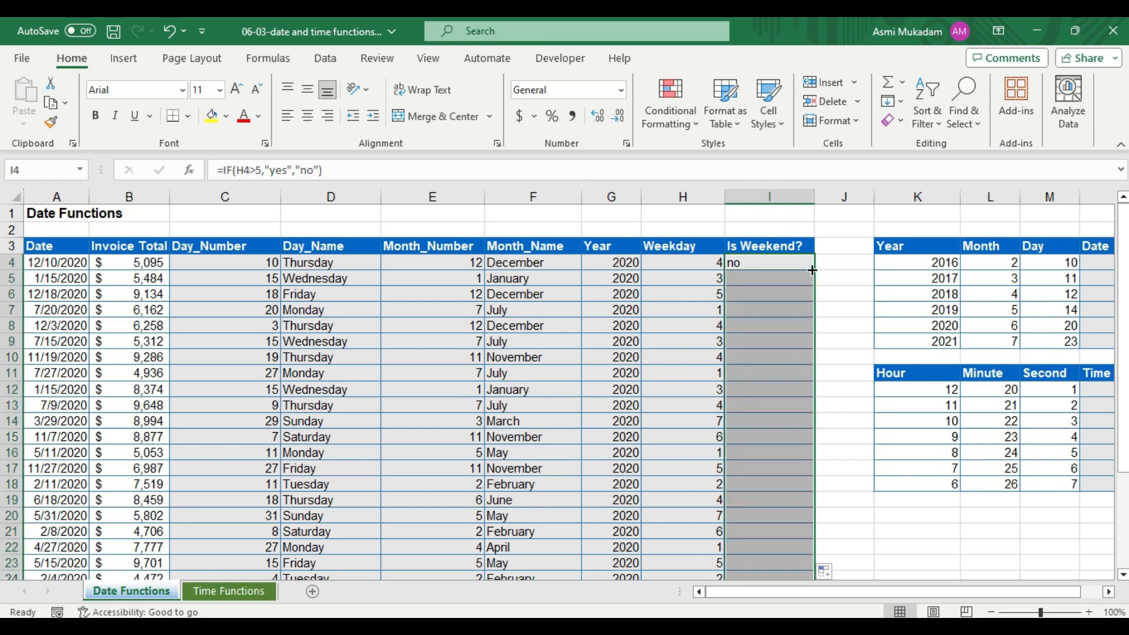
{"action": "scroll", "coordinate": [751, 388], "scroll_direction": "down", "scroll_amount": 2}
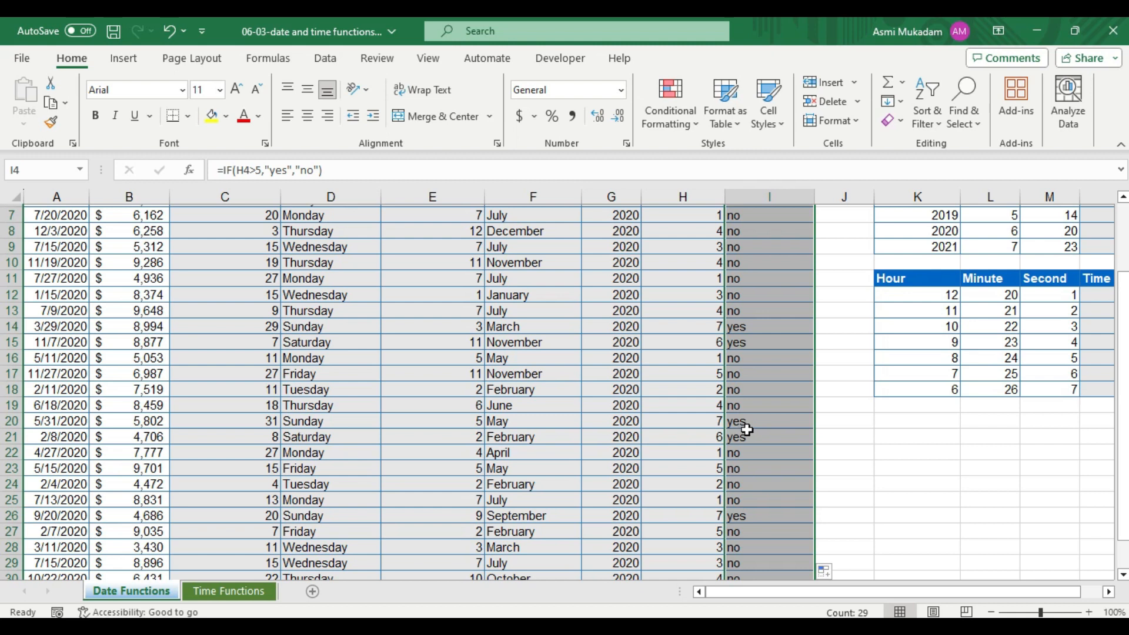
{"action": "scroll", "coordinate": [751, 441], "scroll_direction": "up", "scroll_amount": 2}
{"action": "left_click", "coordinate": [844, 246]}
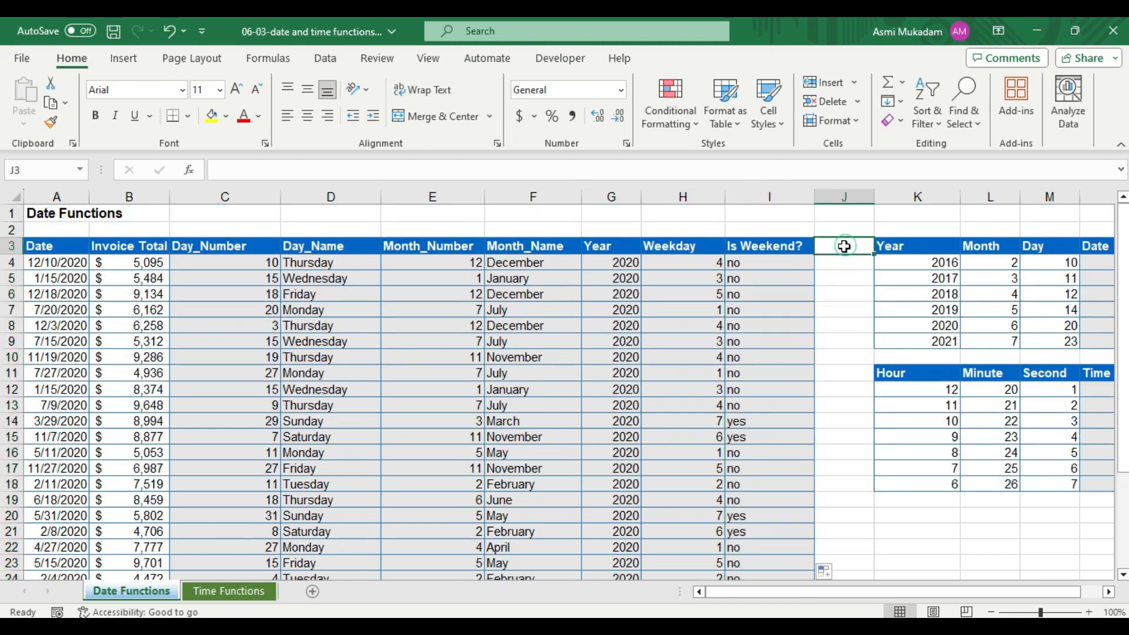
Enter =DATE(K4,L4,M4) in N4 to combine year, month and day, and fill it down the Date column to row 9.
{"action": "left_click_drag", "start_coordinate": [783, 595], "coordinate": [849, 585]}
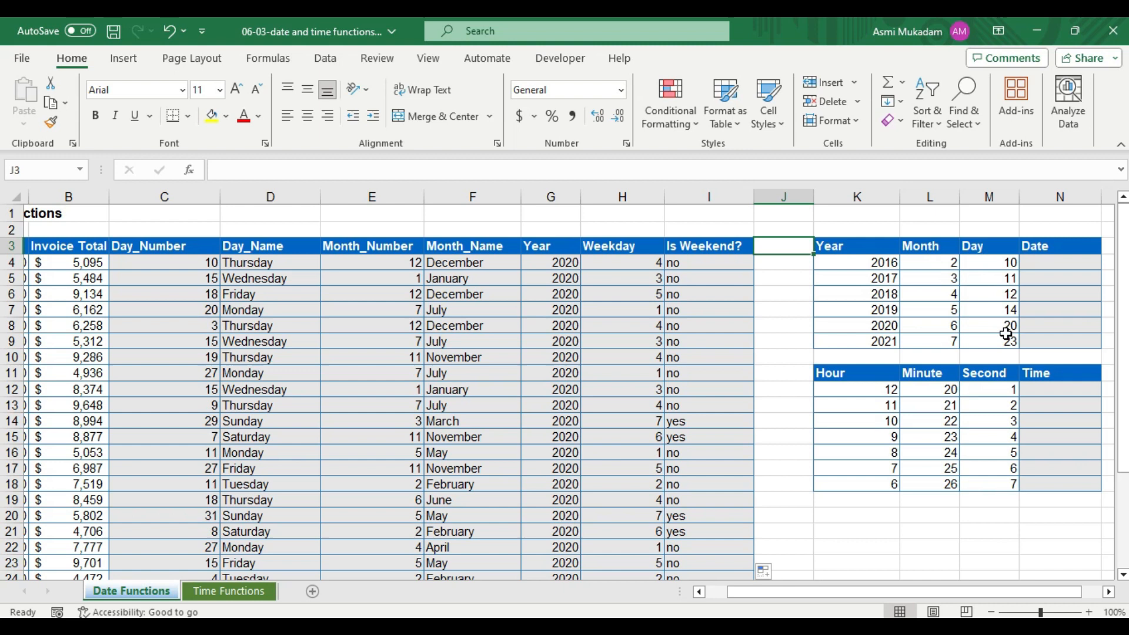
{"action": "left_click", "coordinate": [1031, 265]}
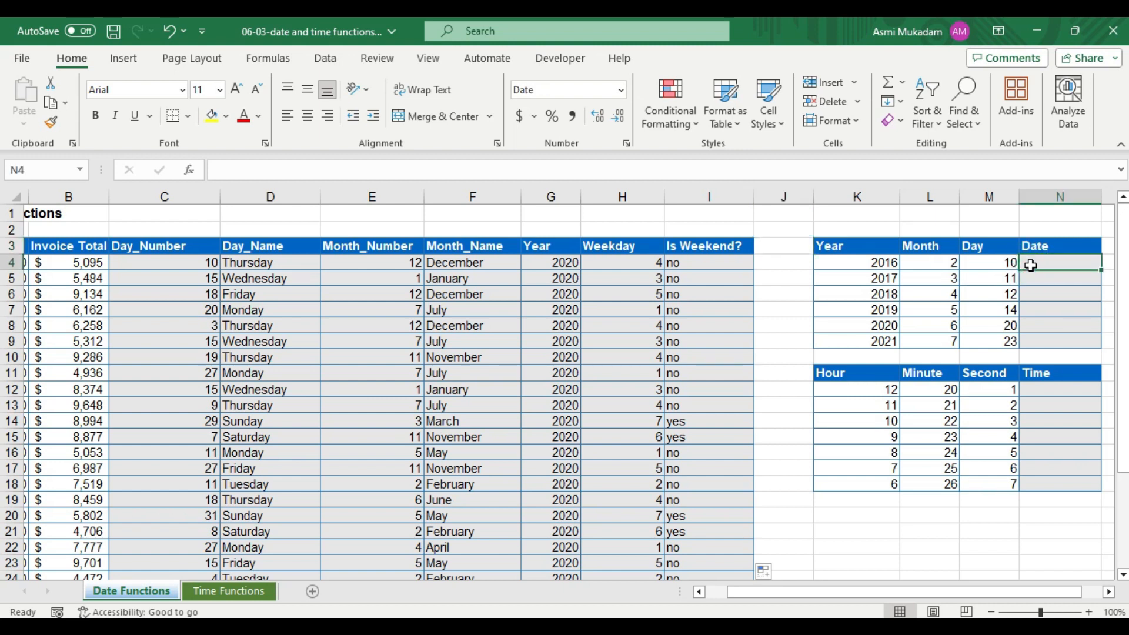
{"action": "type", "text": "=date"}
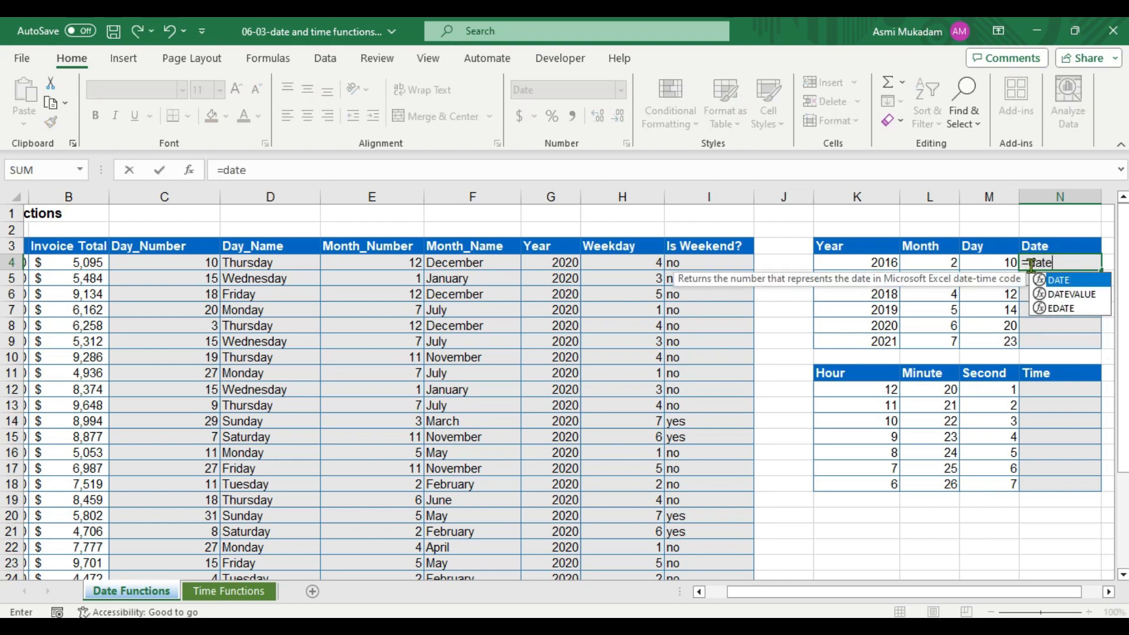
{"action": "key", "text": "Tab"}
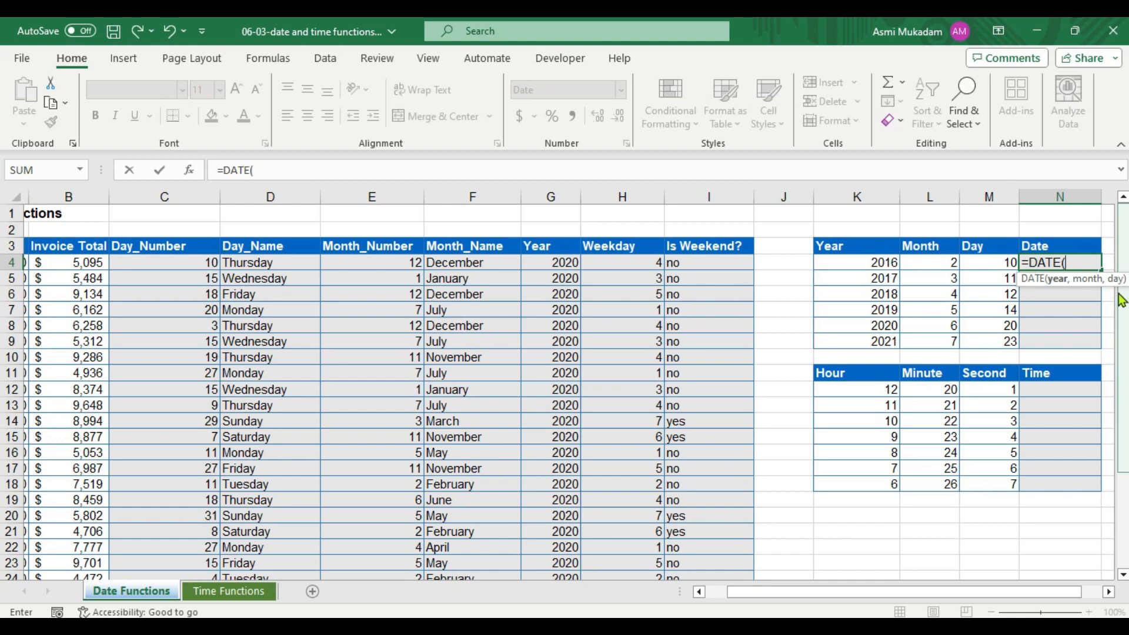
{"action": "left_click", "coordinate": [870, 269]}
{"action": "type", "text": ","}
{"action": "left_click", "coordinate": [948, 268]}
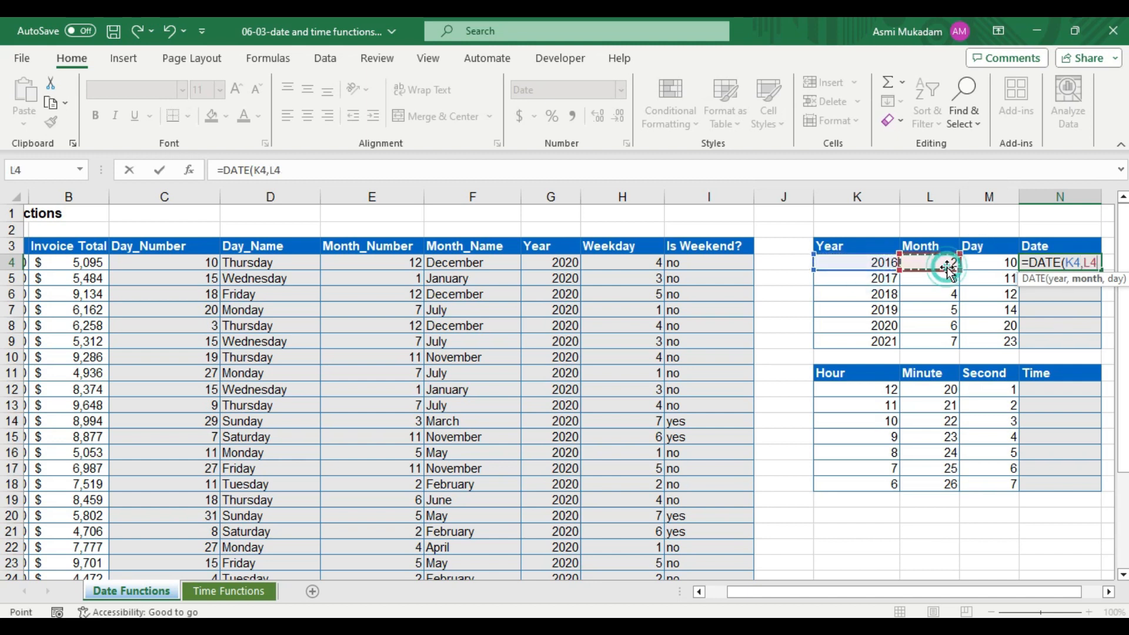
{"action": "type", "text": ","}
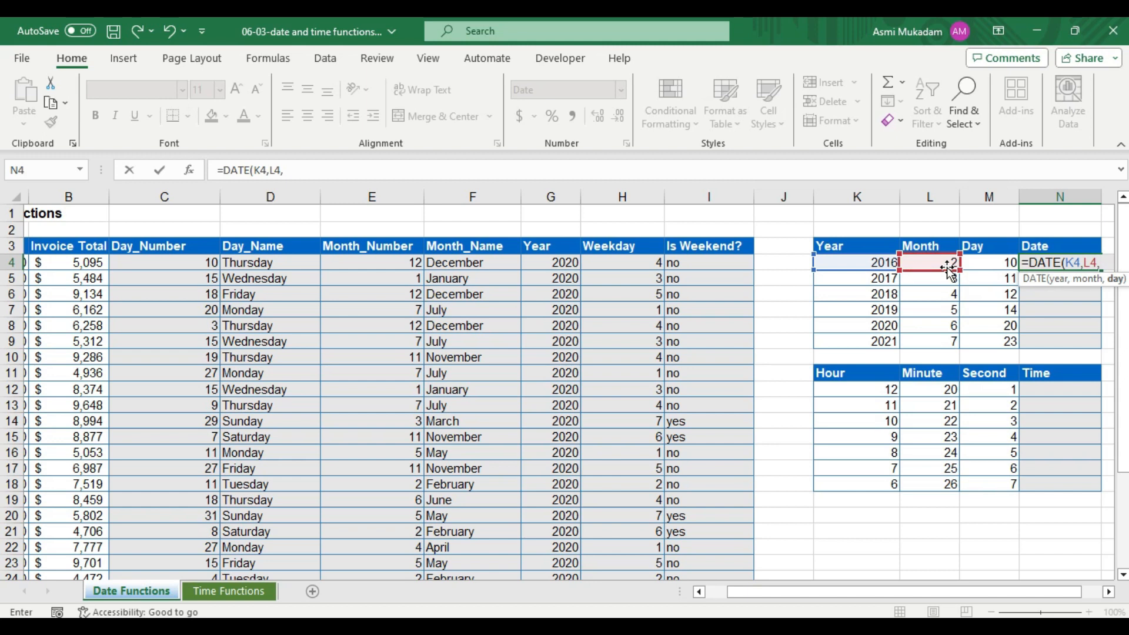
{"action": "left_click", "coordinate": [980, 268]}
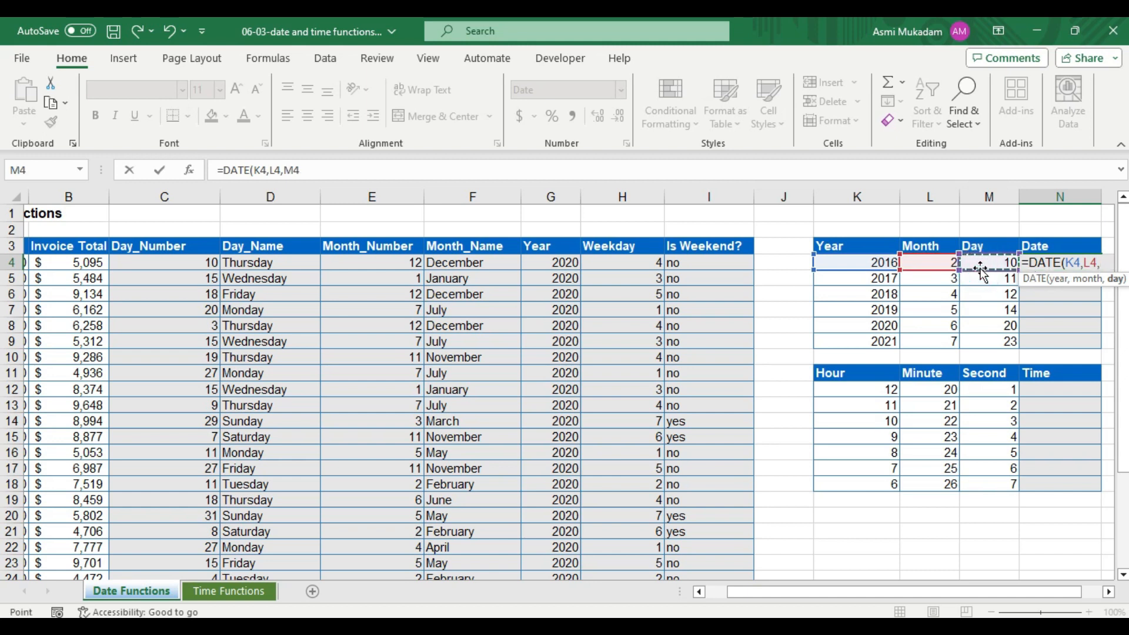
{"action": "type", "text": ")"}
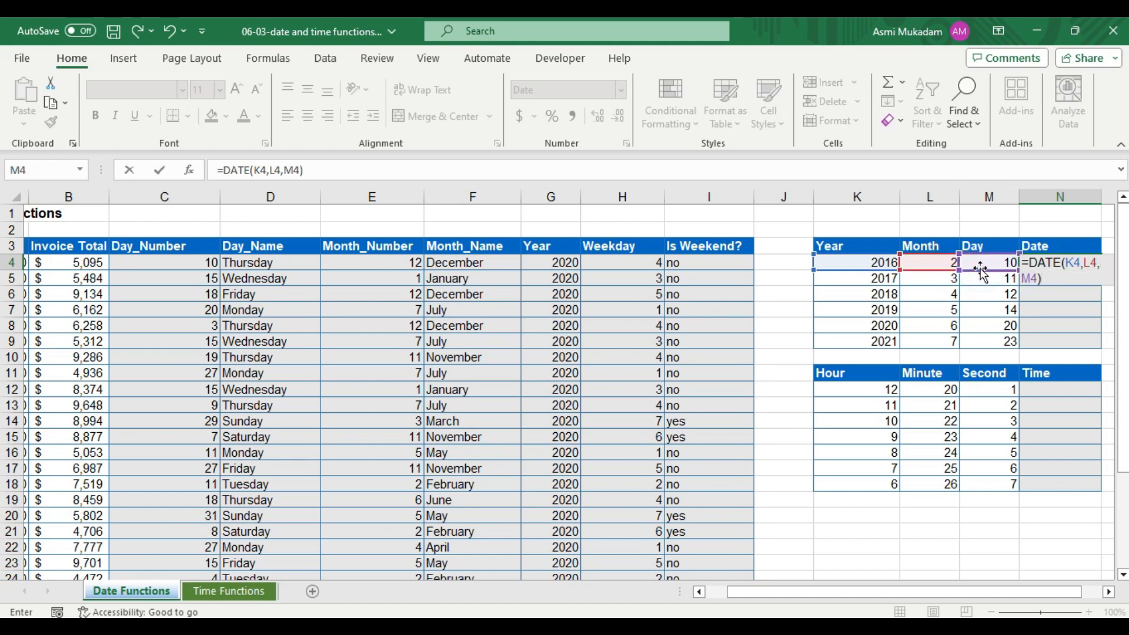
{"action": "key", "text": "Return"}
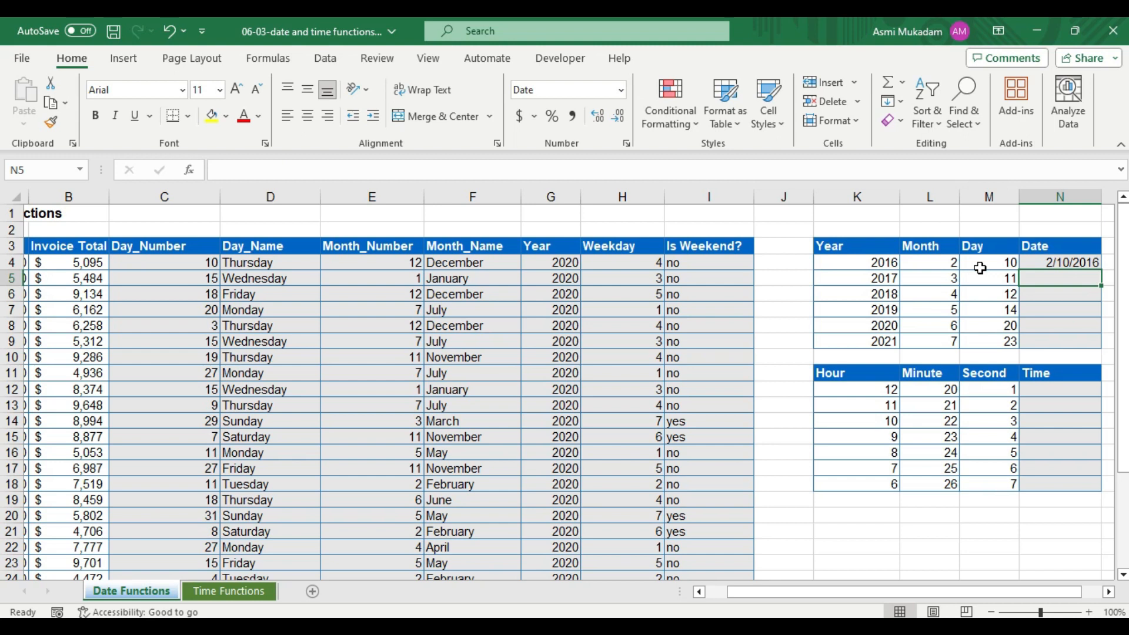
{"action": "left_click", "coordinate": [1065, 259]}
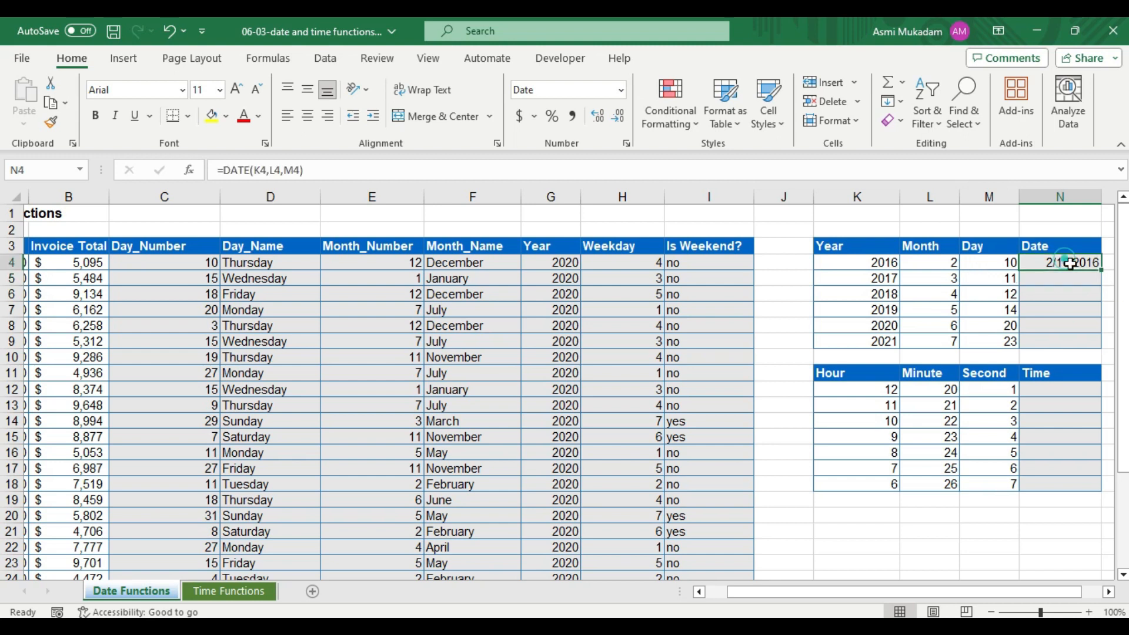
{"action": "double_click", "coordinate": [1102, 271]}
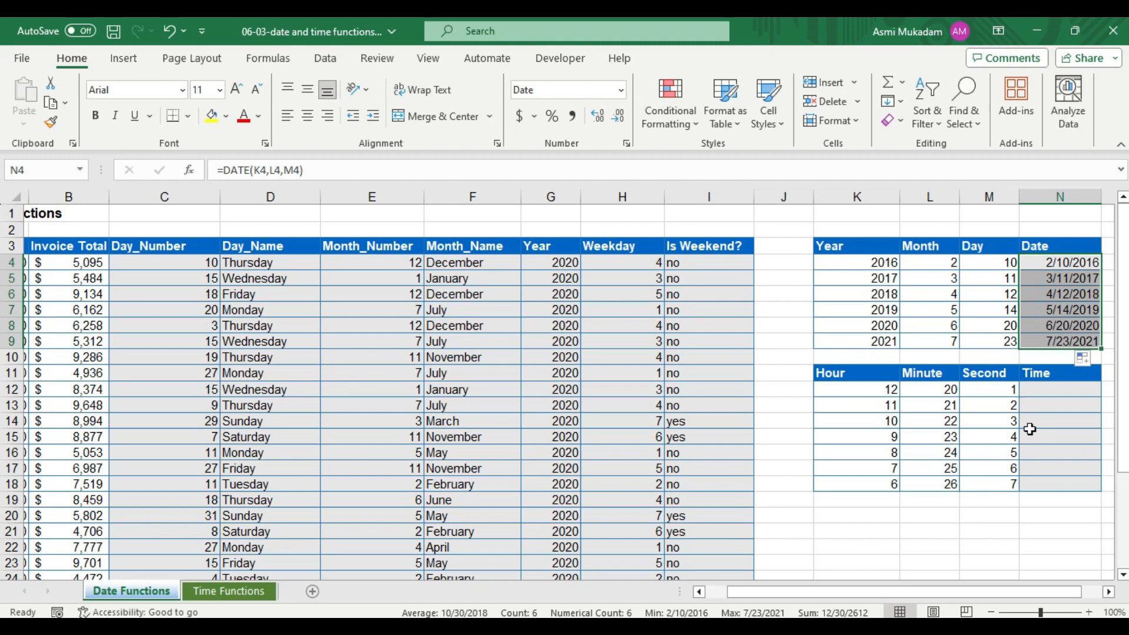
Enter =TIME(K12,L12,M12) in N12 to combine hour, minute and second, and fill it down the Time column to row 18.
{"action": "left_click", "coordinate": [1039, 392]}
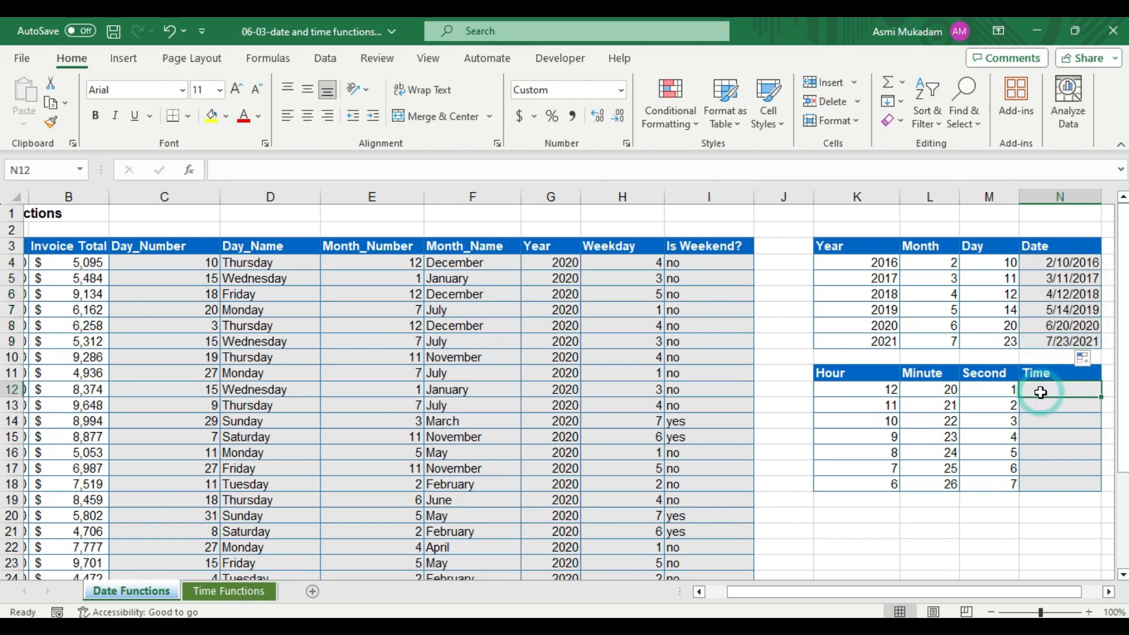
{"action": "type", "text": "=time"}
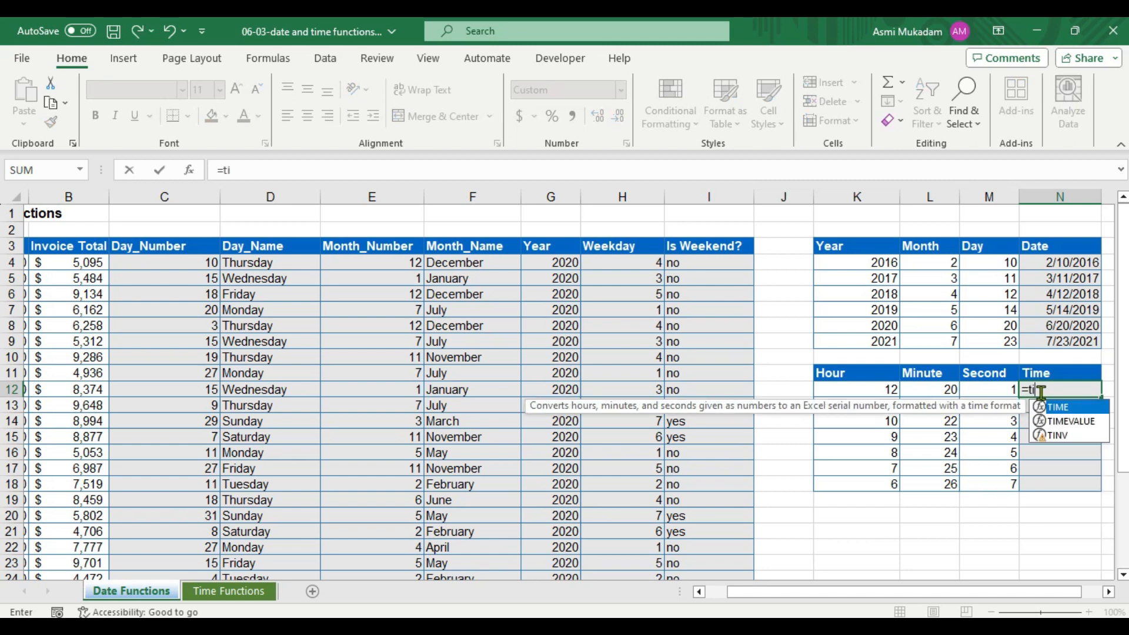
{"action": "key", "text": "Tab"}
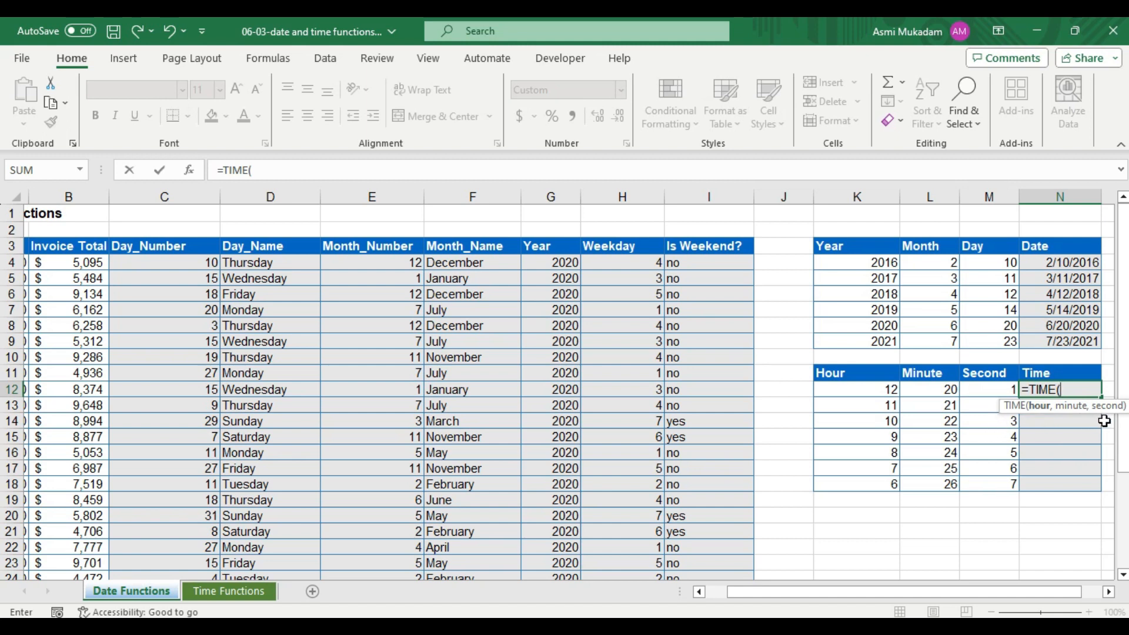
{"action": "left_click", "coordinate": [868, 389]}
{"action": "type", "text": ","}
{"action": "left_click", "coordinate": [943, 391]}
{"action": "type", "text": ","}
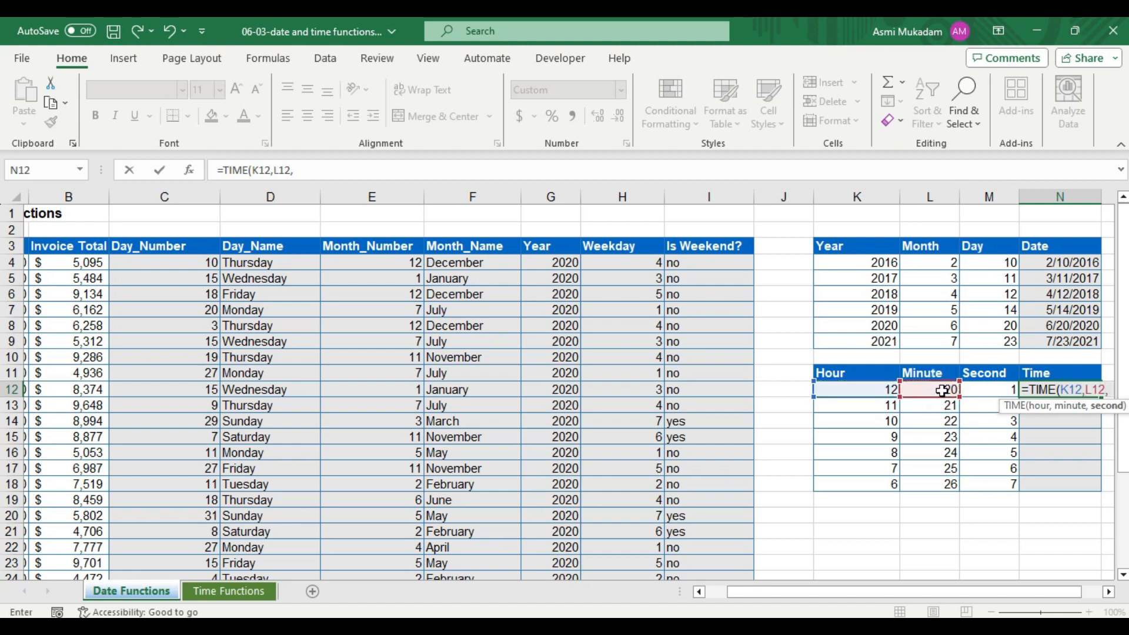
{"action": "left_click", "coordinate": [984, 389]}
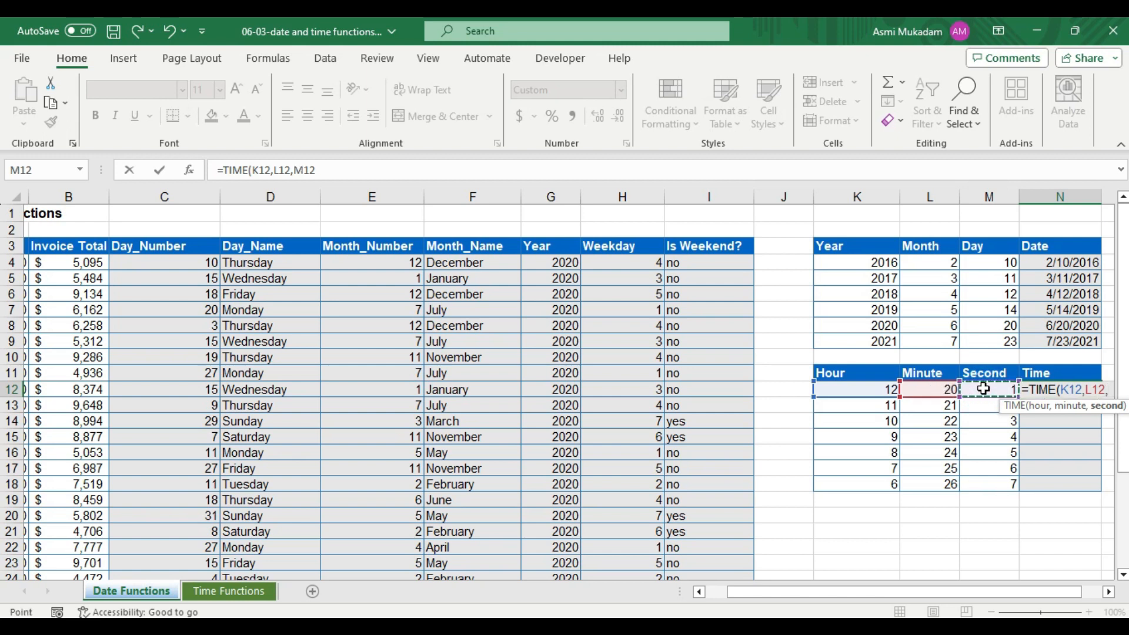
{"action": "type", "text": ")"}
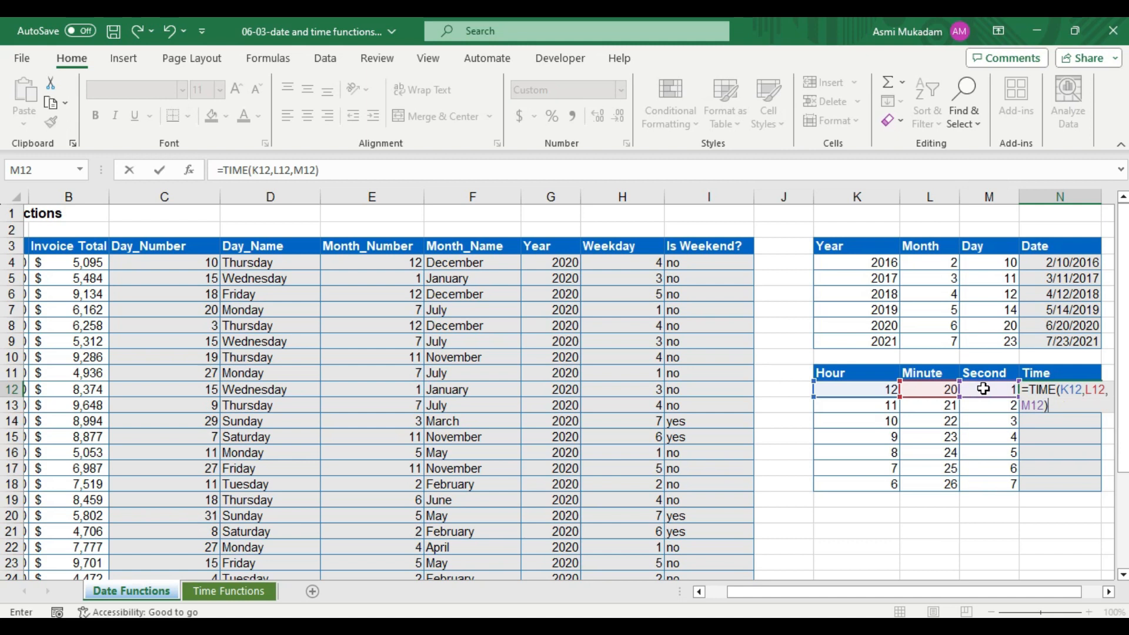
{"action": "key", "text": "Return"}
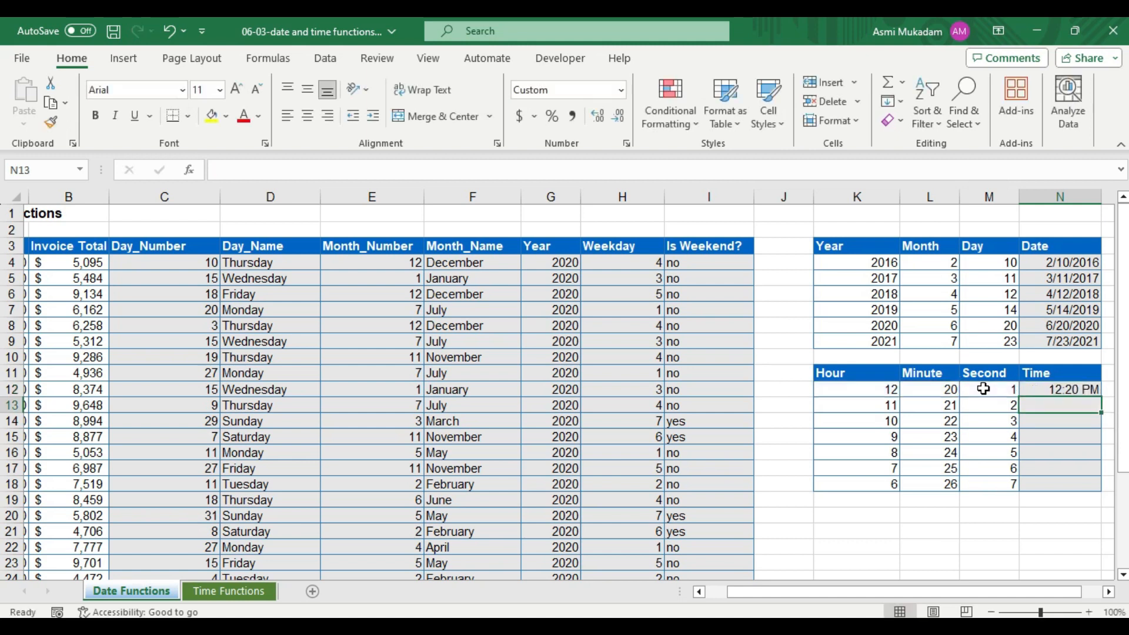
{"action": "left_click", "coordinate": [1074, 390]}
{"action": "double_click", "coordinate": [1102, 401]}
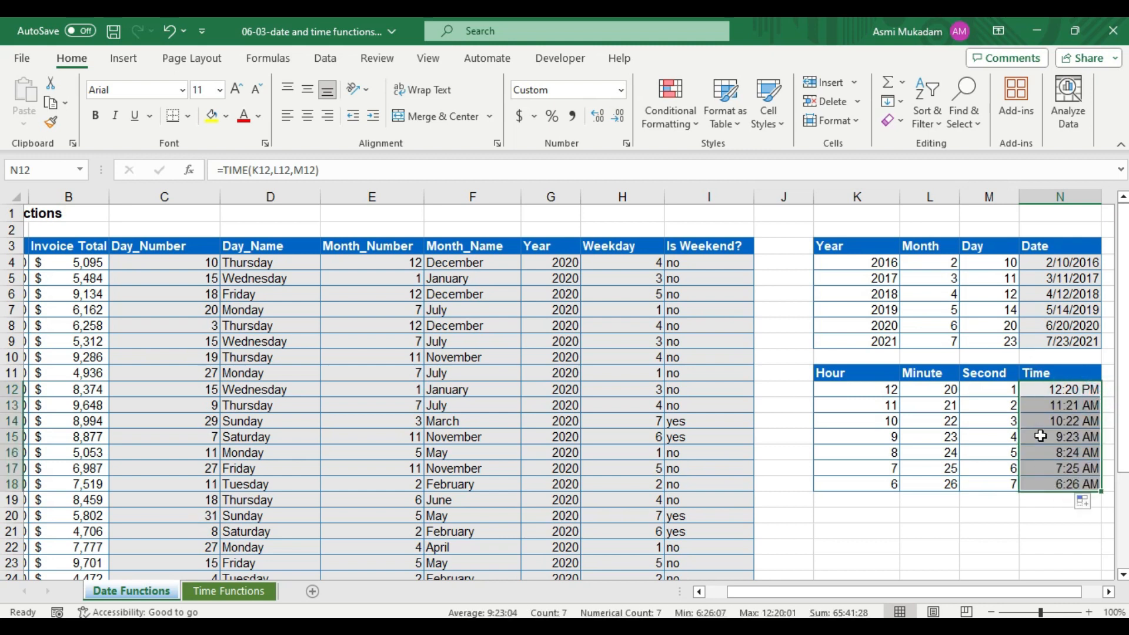
Review the DATE formula in N4 and the TIME formula in N12.
{"action": "left_click", "coordinate": [1053, 270]}
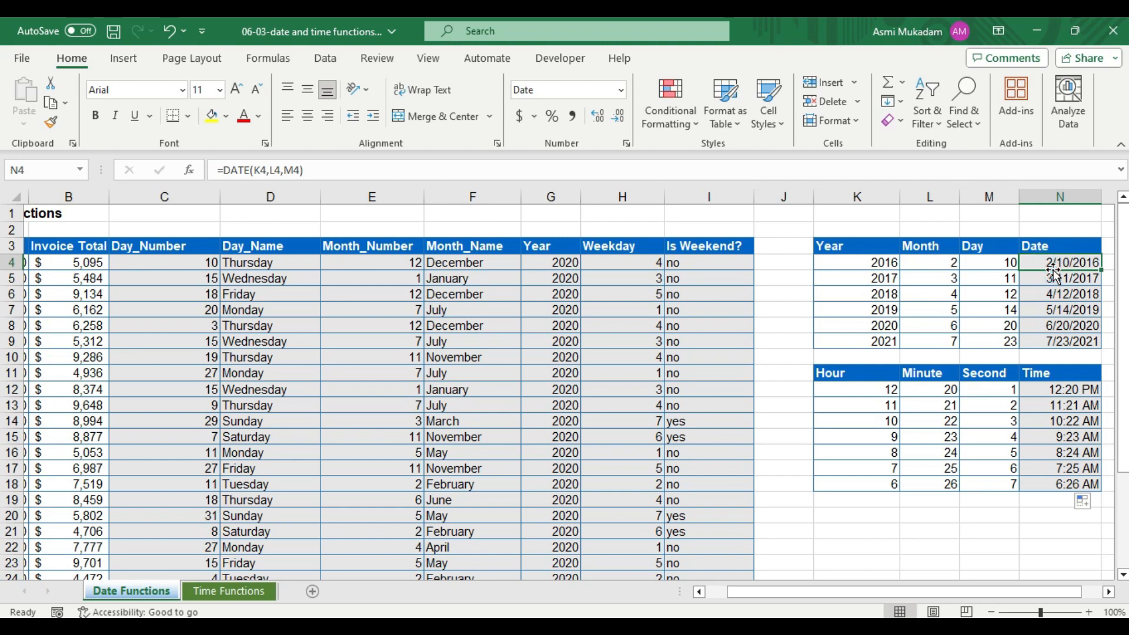
{"action": "left_click", "coordinate": [1059, 393]}
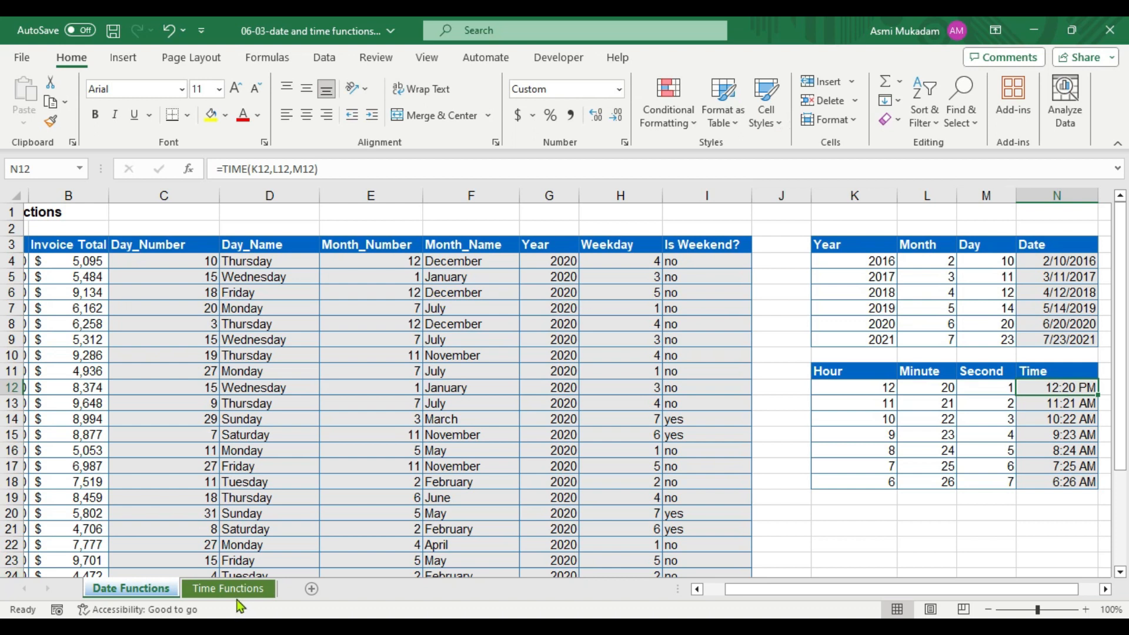
On the Time Functions sheet, enter =HOUR(A4) in B4 to extract the hour from the first time.
{"action": "left_click", "coordinate": [223, 589]}
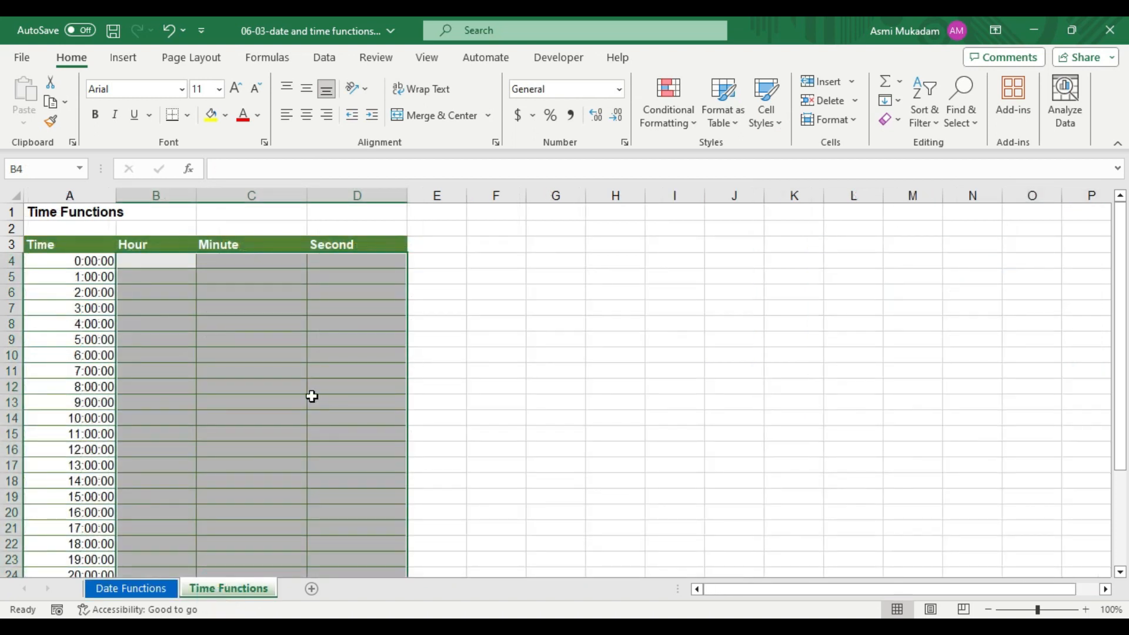
{"action": "left_click", "coordinate": [312, 396]}
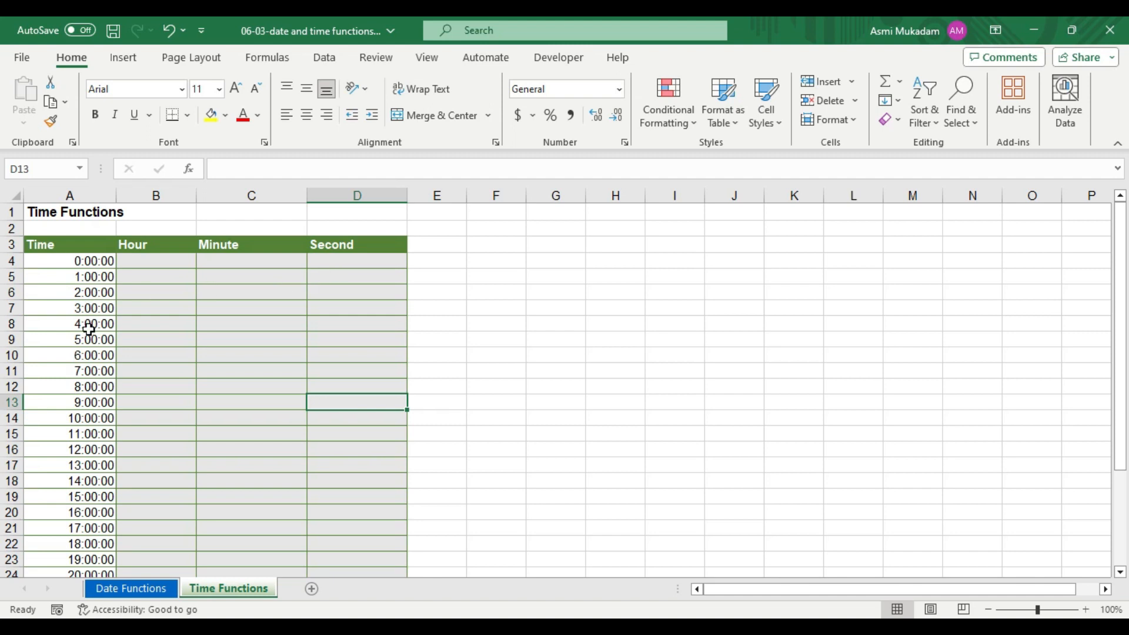
{"action": "left_click", "coordinate": [145, 262]}
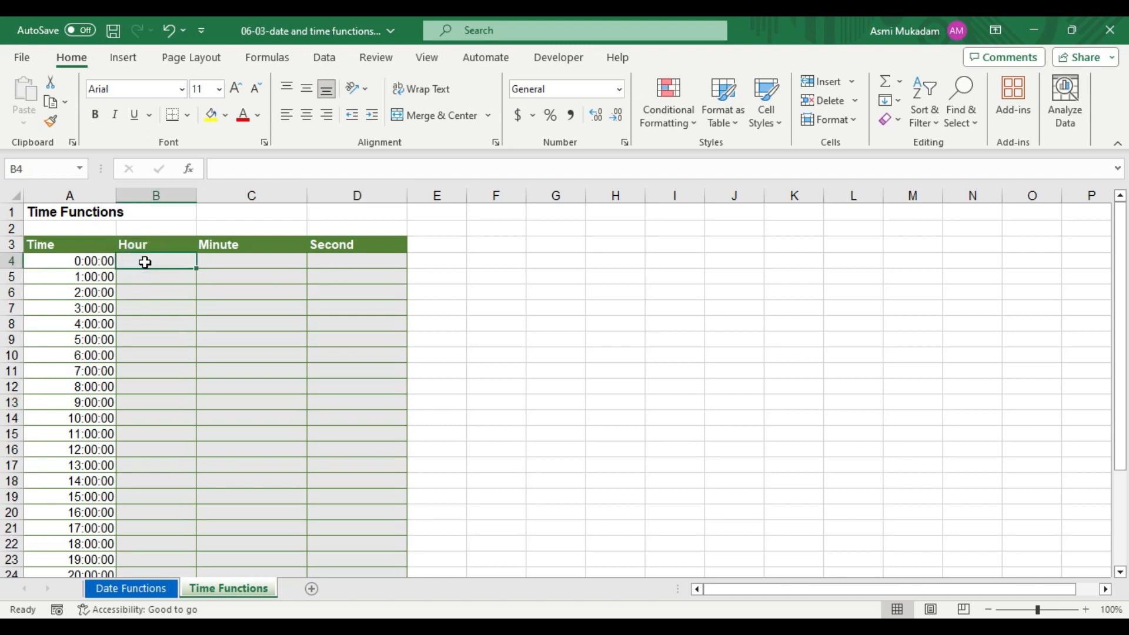
{"action": "type", "text": "=ho"}
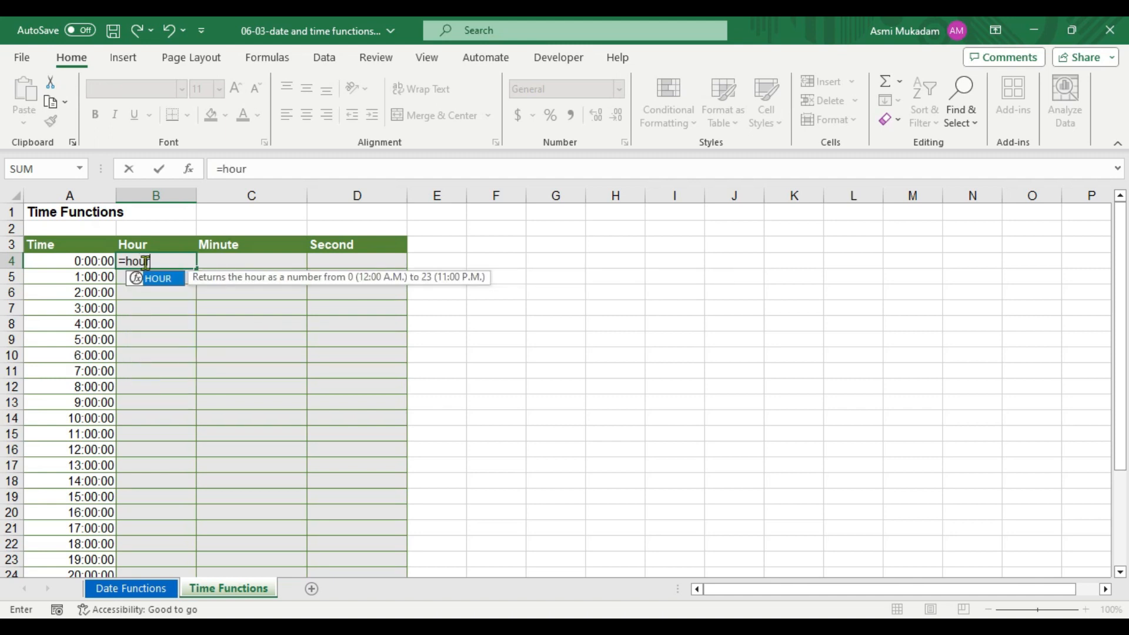
{"action": "type", "text": "ur"}
{"action": "key", "text": "Tab"}
{"action": "left_click", "coordinate": [66, 260]}
{"action": "type", "text": ")"}
{"action": "key", "text": "Return"}
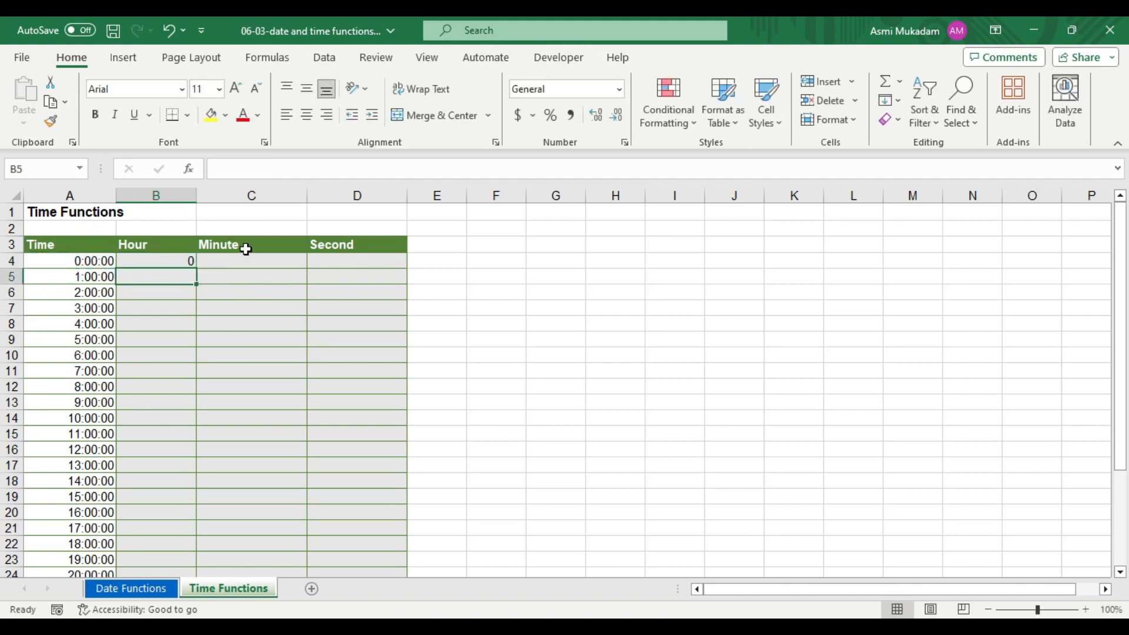
Enter =MINUTE(A4) in C4 to extract the minute from the first time.
{"action": "left_click", "coordinate": [245, 266]}
{"action": "type", "text": "="}
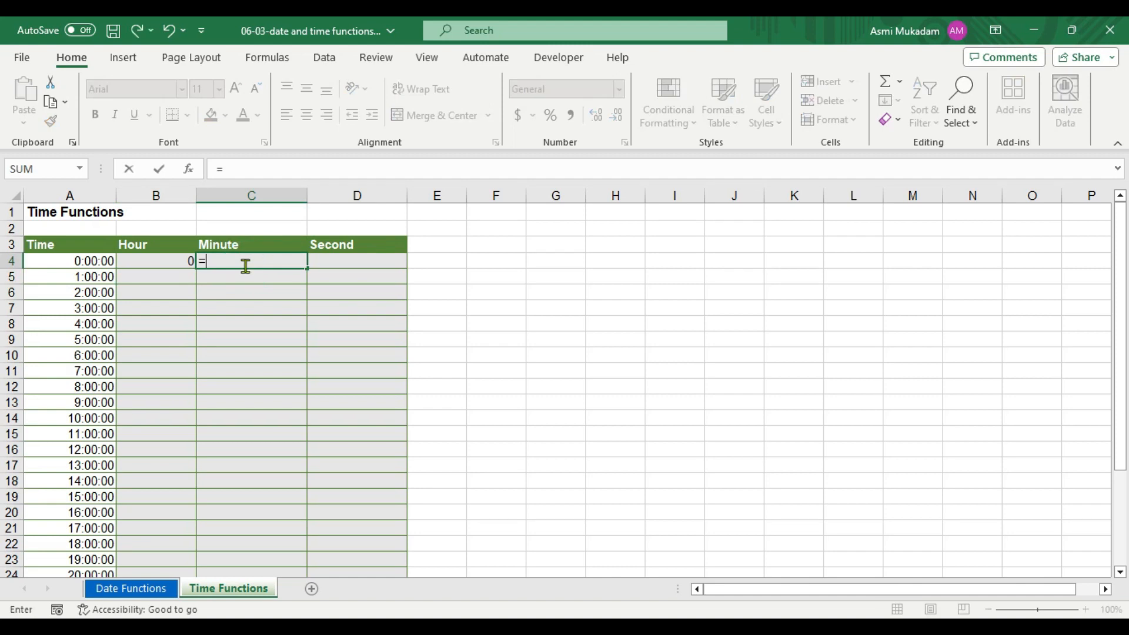
{"action": "type", "text": "minut"}
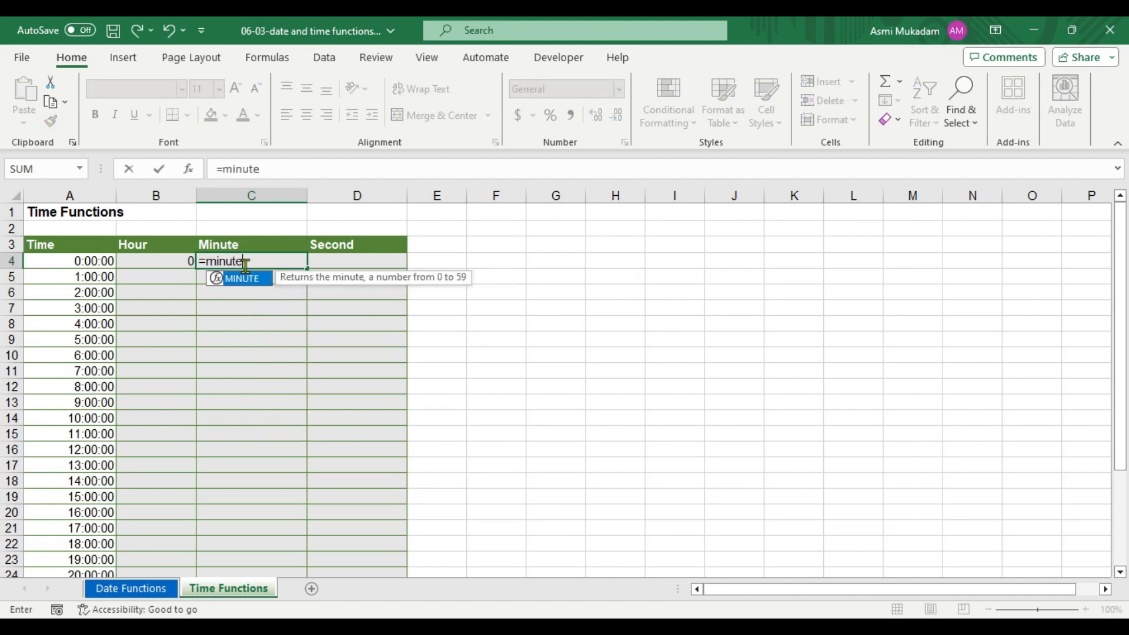
{"action": "type", "text": "e"}
{"action": "key", "text": "Tab"}
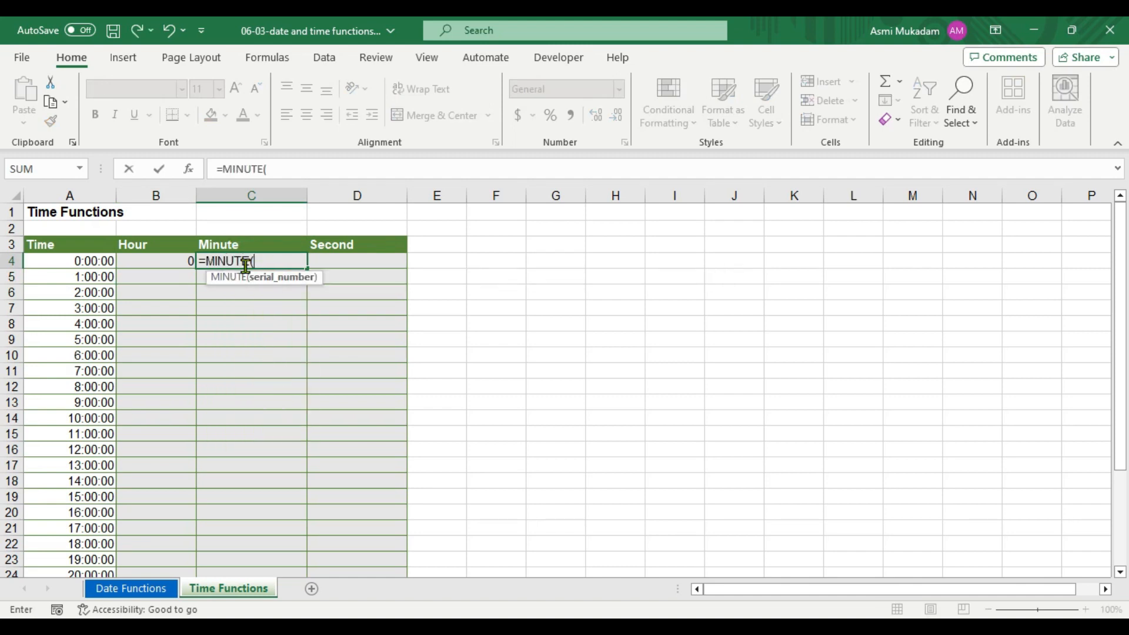
{"action": "left_click", "coordinate": [105, 261]}
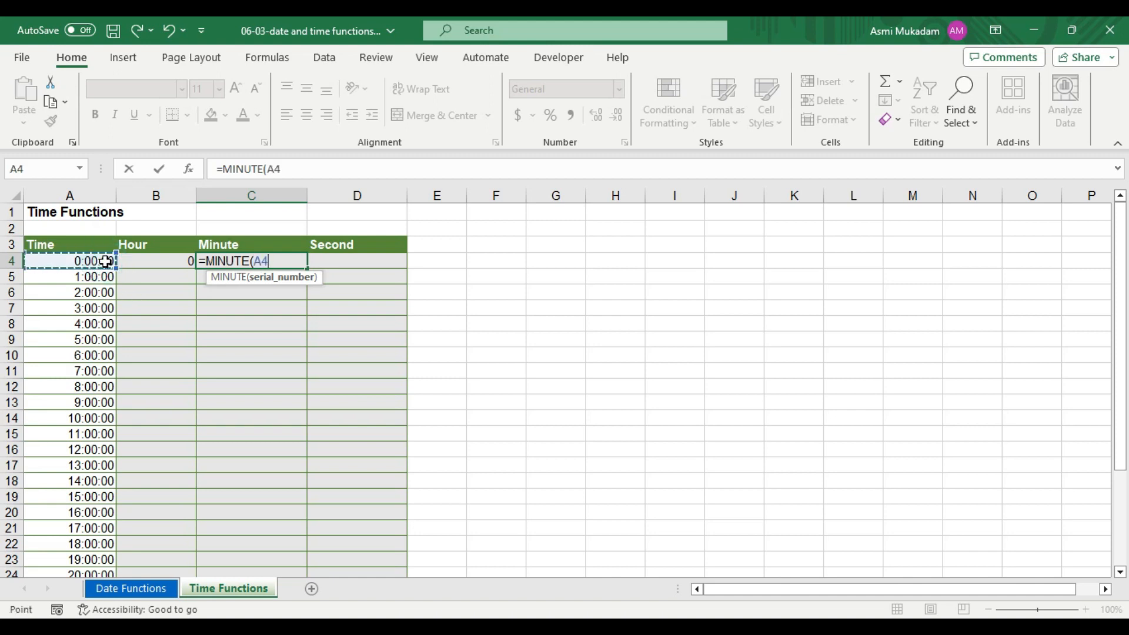
{"action": "type", "text": ")"}
{"action": "key", "text": "Return"}
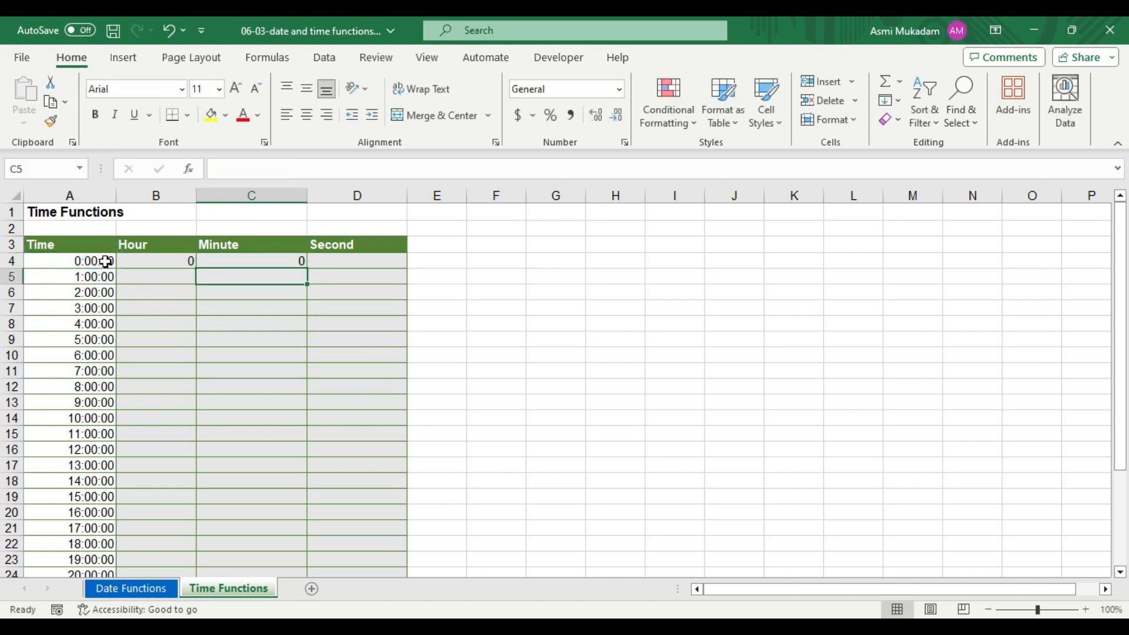
Enter =SECOND(A4) in D4 to extract the second from the first time.
{"action": "left_click", "coordinate": [370, 263]}
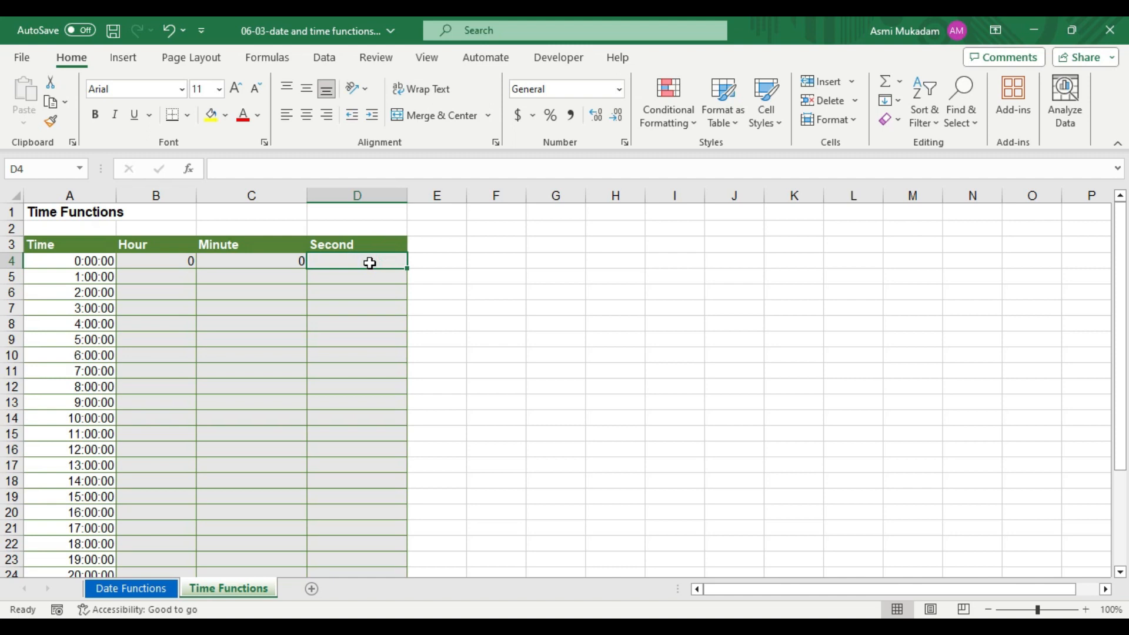
{"action": "type", "text": "=seco"}
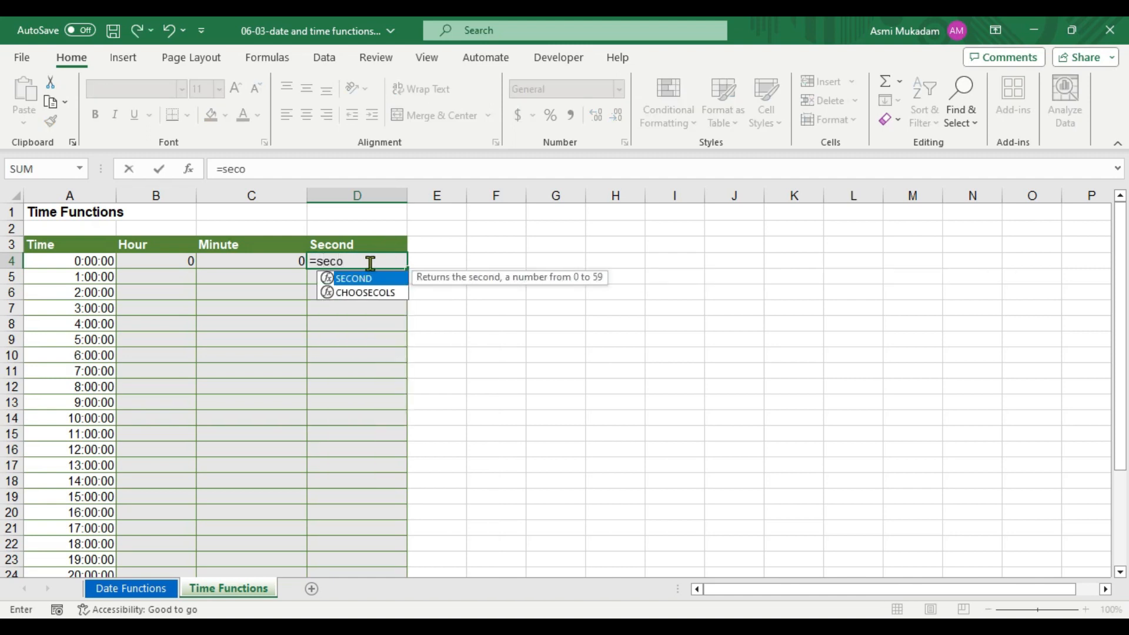
{"action": "key", "text": "Tab"}
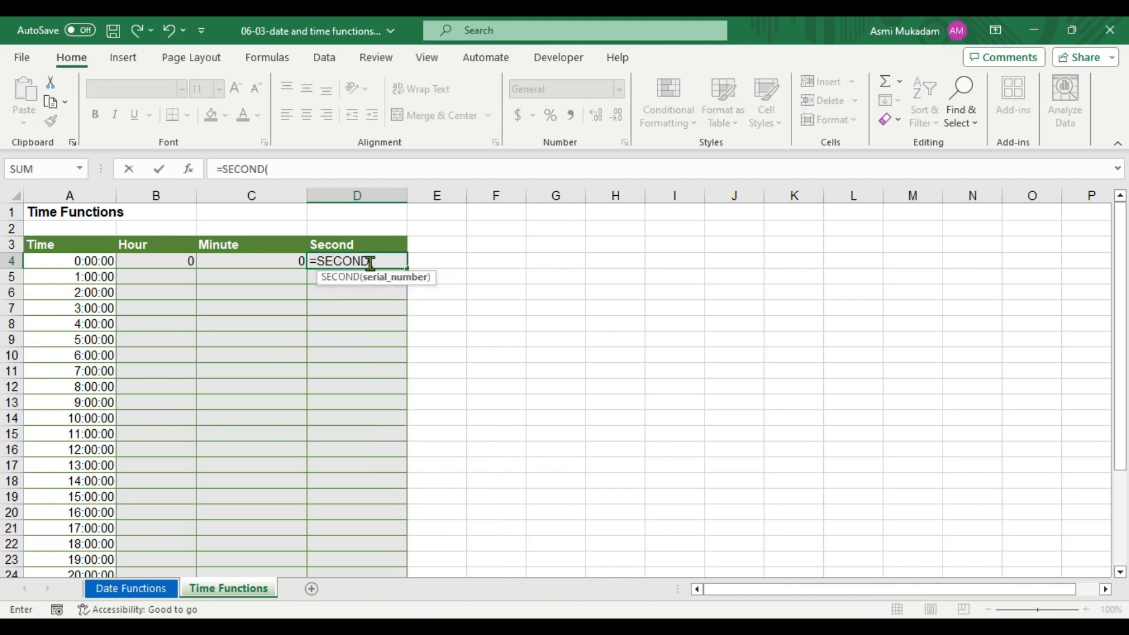
{"action": "left_click", "coordinate": [90, 264]}
{"action": "type", "text": ")"}
{"action": "key", "text": "Return"}
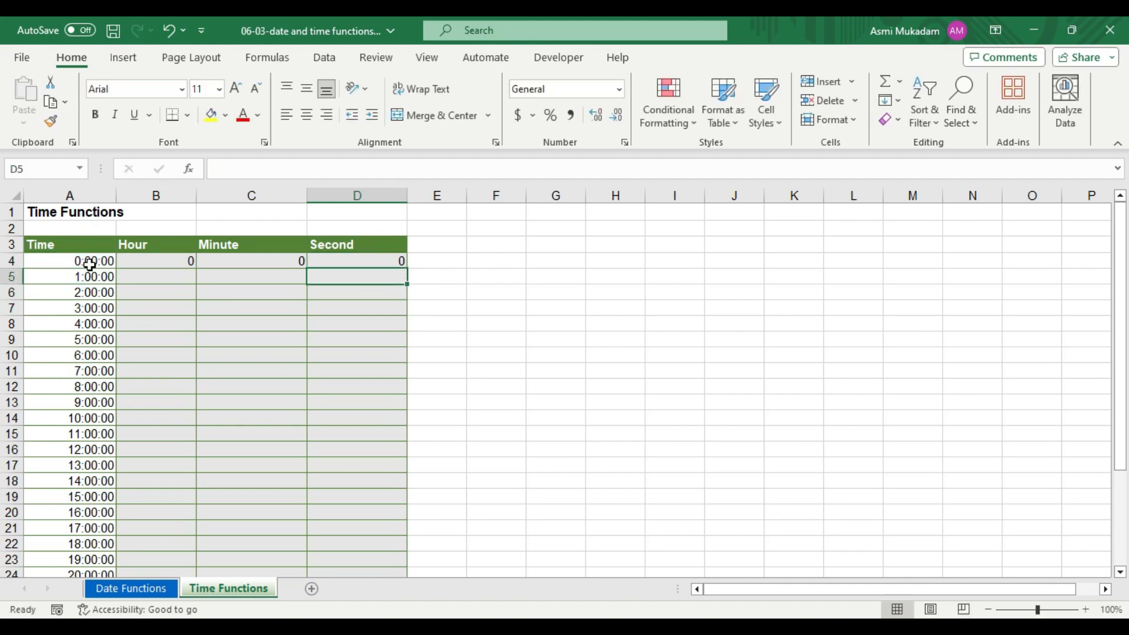
Fill the formulas in B4, C4 and D4 down the Hour, Minute and Second columns to row 27 and check them against the times.
{"action": "left_click", "coordinate": [186, 265]}
{"action": "double_click", "coordinate": [196, 268]}
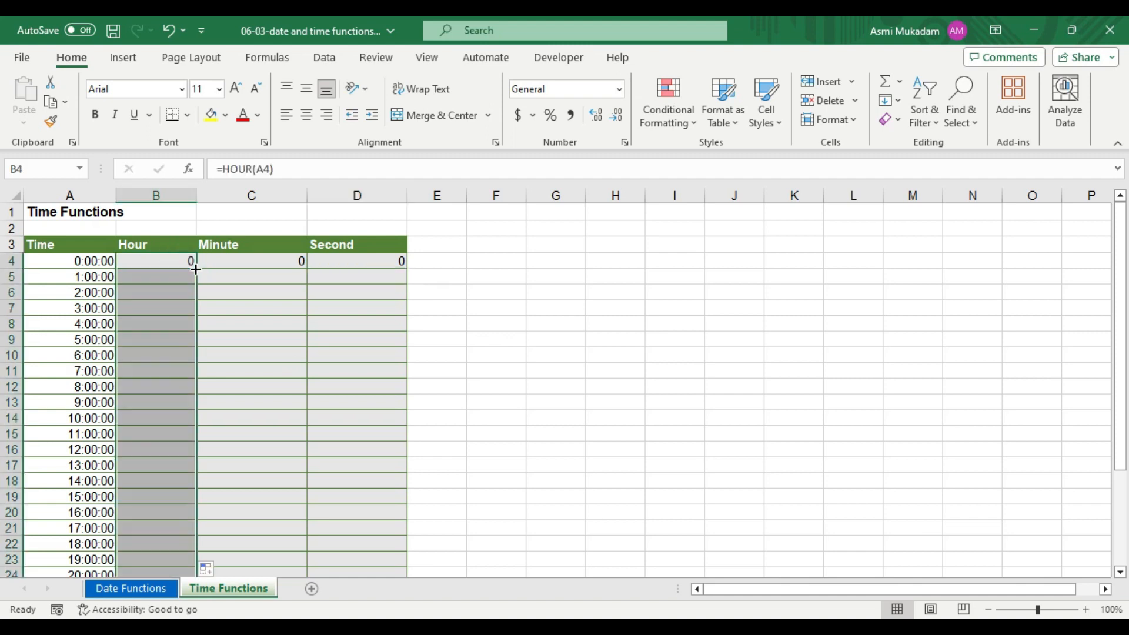
{"action": "left_click", "coordinate": [250, 271]}
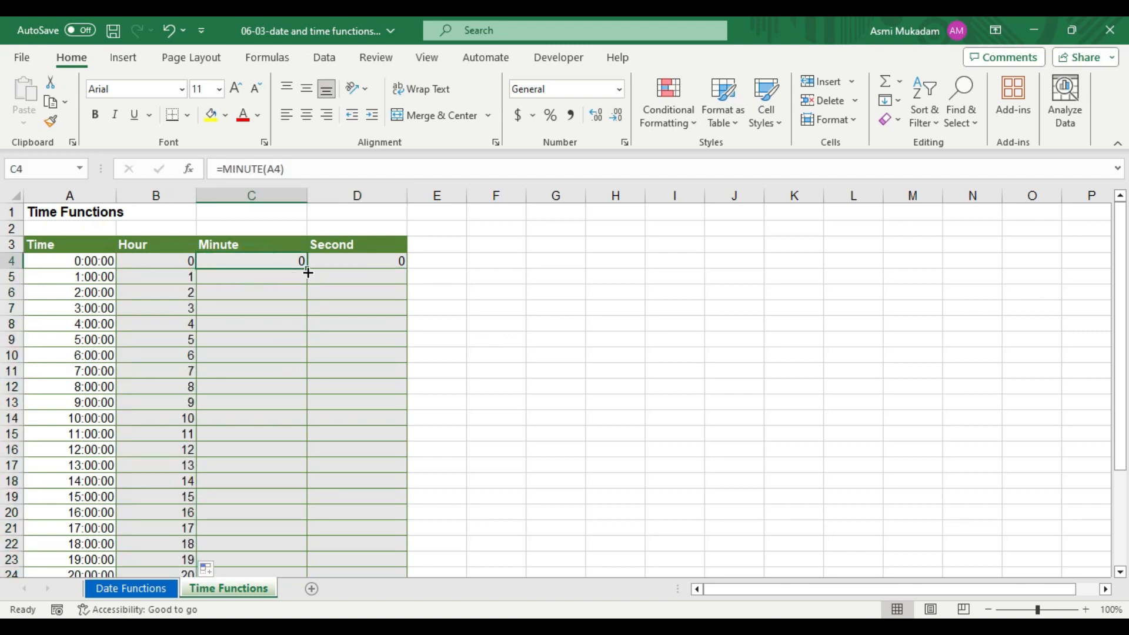
{"action": "double_click", "coordinate": [308, 270]}
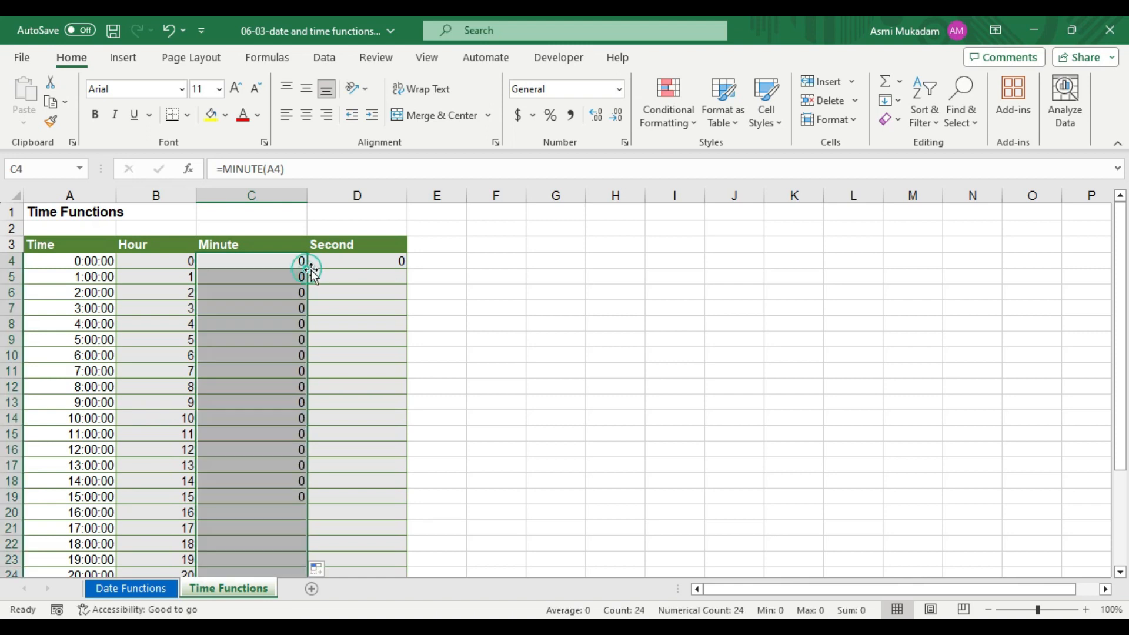
{"action": "left_click", "coordinate": [355, 262]}
{"action": "double_click", "coordinate": [408, 268]}
{"action": "scroll", "coordinate": [325, 365], "scroll_direction": "down", "scroll_amount": 3}
{"action": "scroll", "coordinate": [259, 449], "scroll_direction": "up", "scroll_amount": 3}
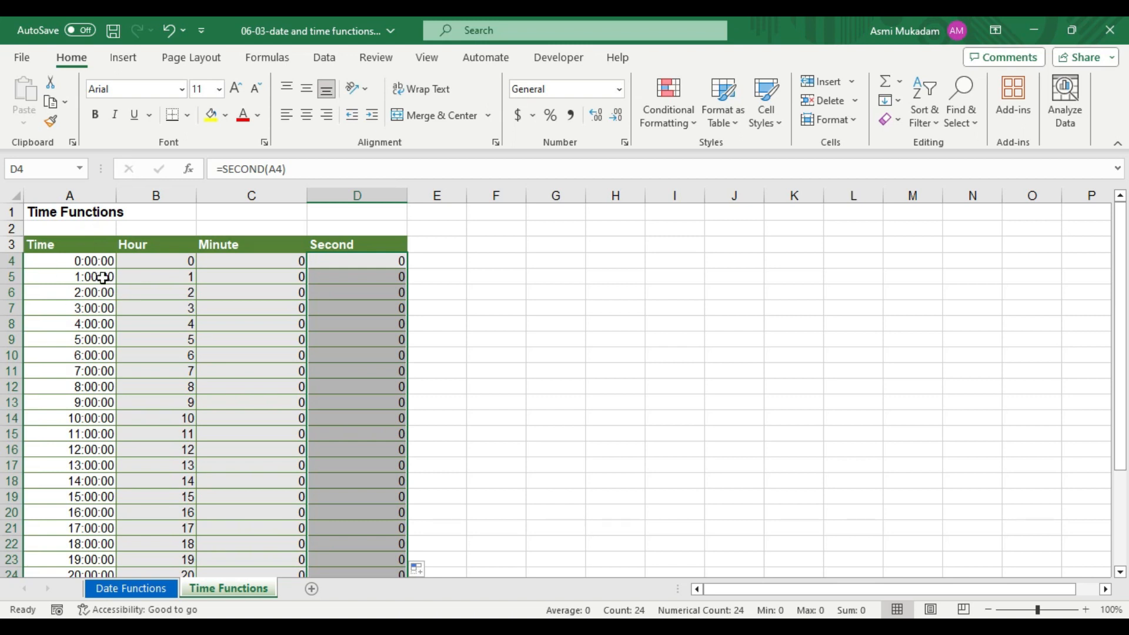
{"action": "scroll", "coordinate": [343, 421], "scroll_direction": "down", "scroll_amount": 3}
{"action": "scroll", "coordinate": [342, 421], "scroll_direction": "up", "scroll_amount": 3}
{"action": "scroll", "coordinate": [118, 486], "scroll_direction": "down", "scroll_amount": 3}
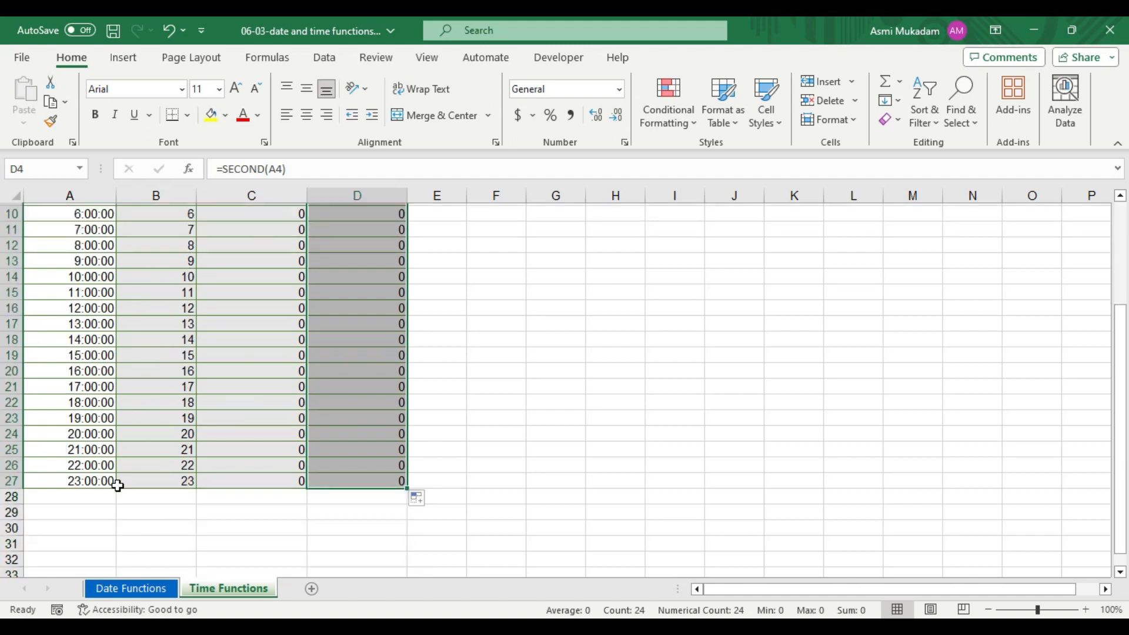
{"action": "scroll", "coordinate": [310, 493], "scroll_direction": "up", "scroll_amount": 3}
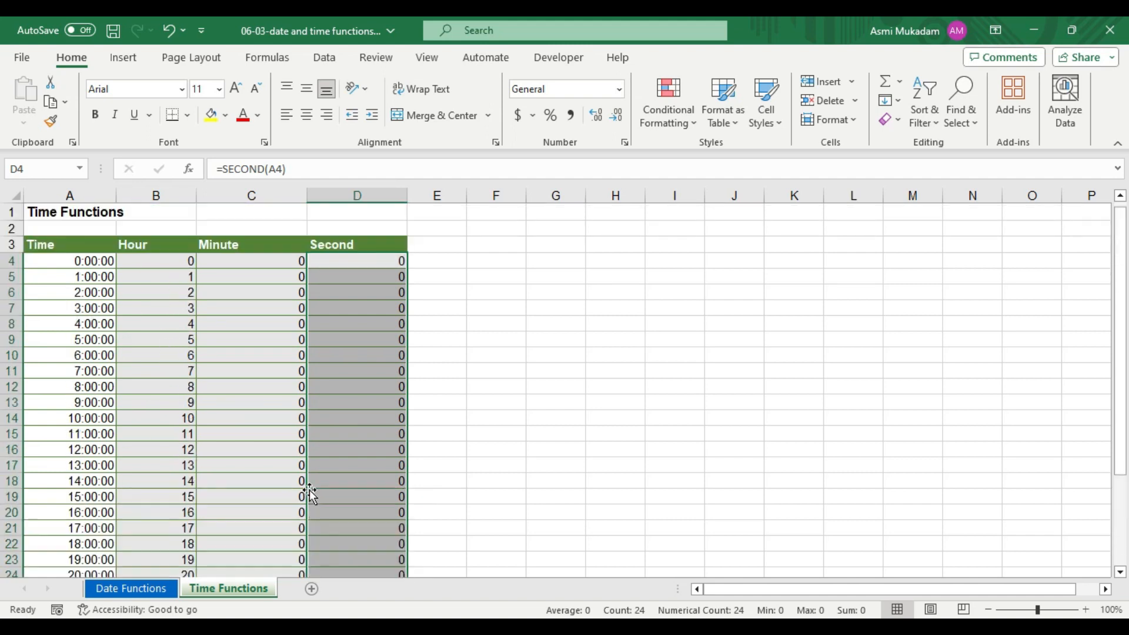
{"action": "left_click", "coordinate": [547, 433]}
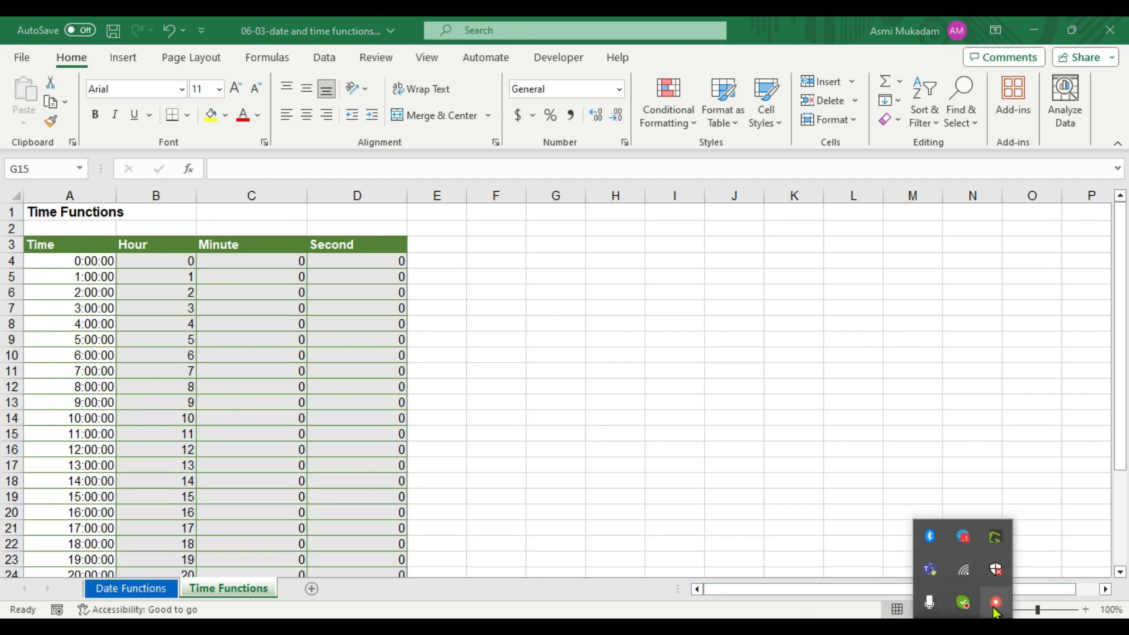
{"action": "right_click", "coordinate": [996, 605]}
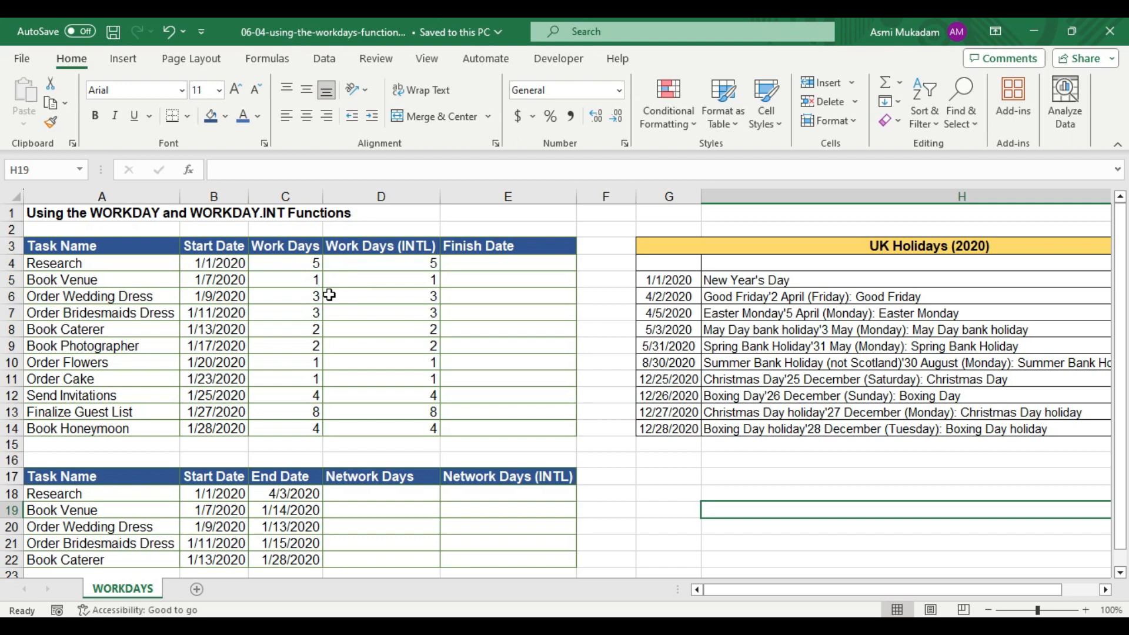
On the WORKDAYS sheet, enter =WORKDAY(B4,C4,G5:G14) in E4 and fill it down the Finish Date column to row 14.
{"action": "left_click", "coordinate": [484, 266]}
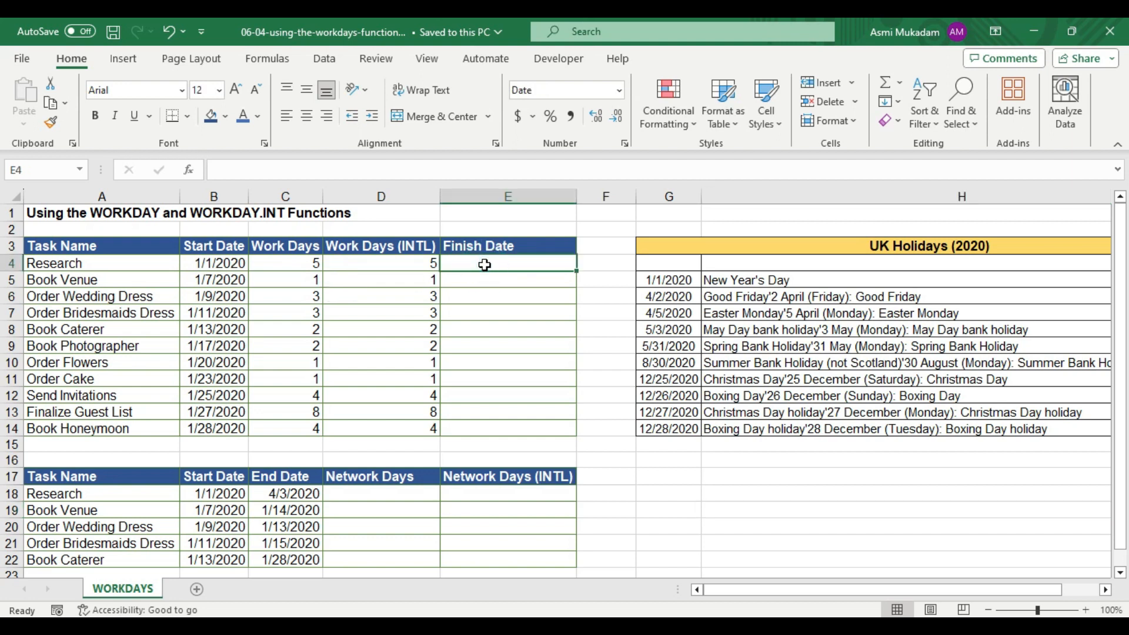
{"action": "type", "text": "="}
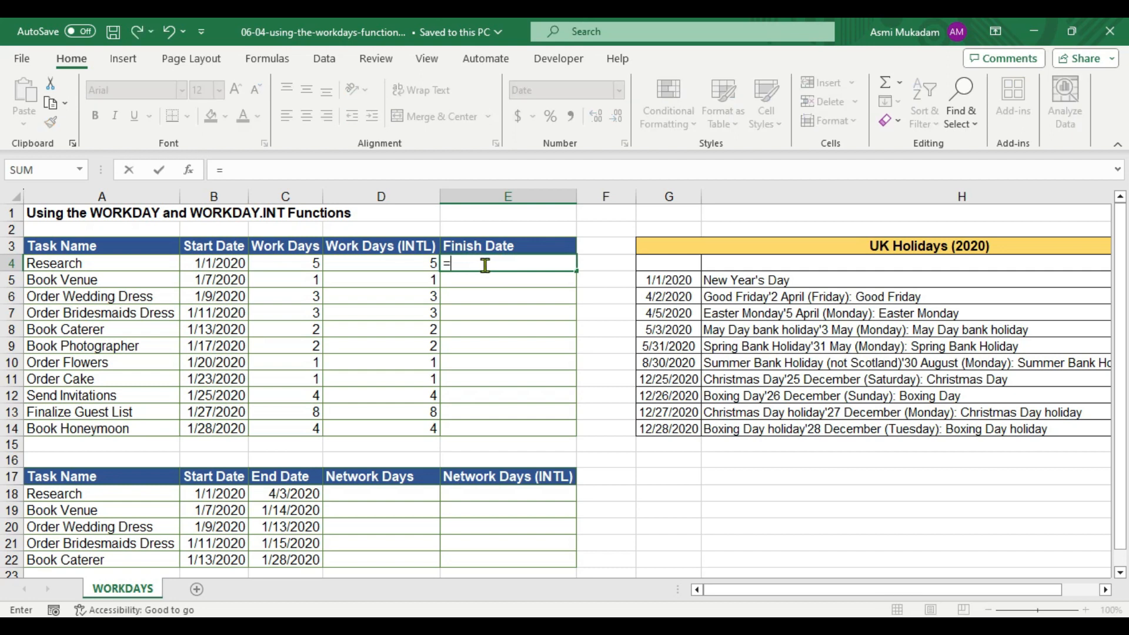
{"action": "type", "text": "work"}
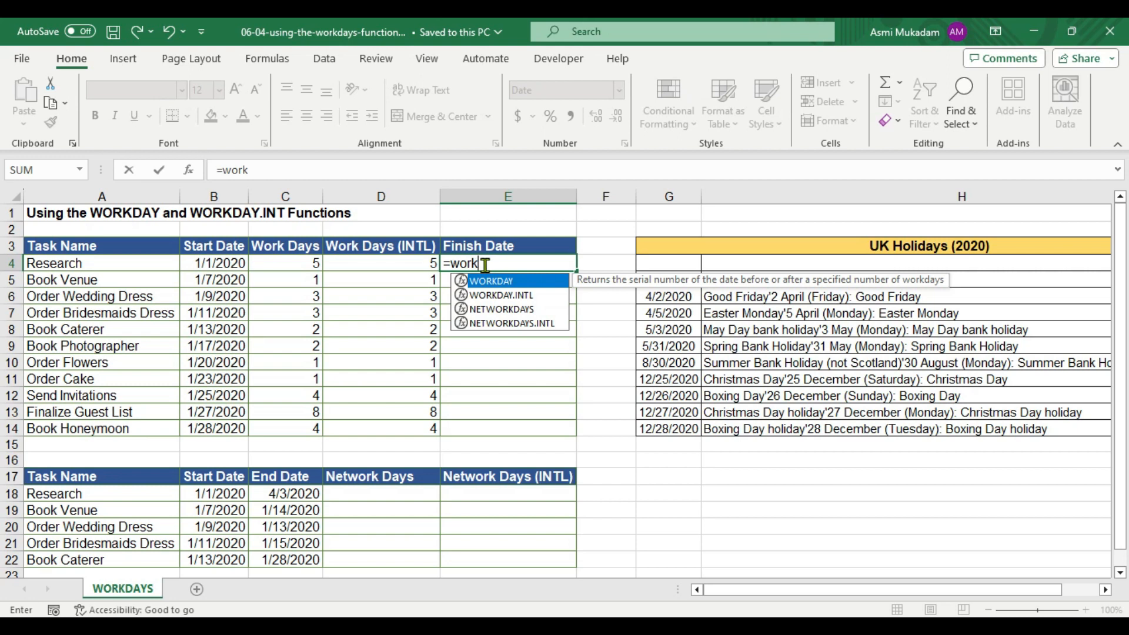
{"action": "key", "text": "Tab"}
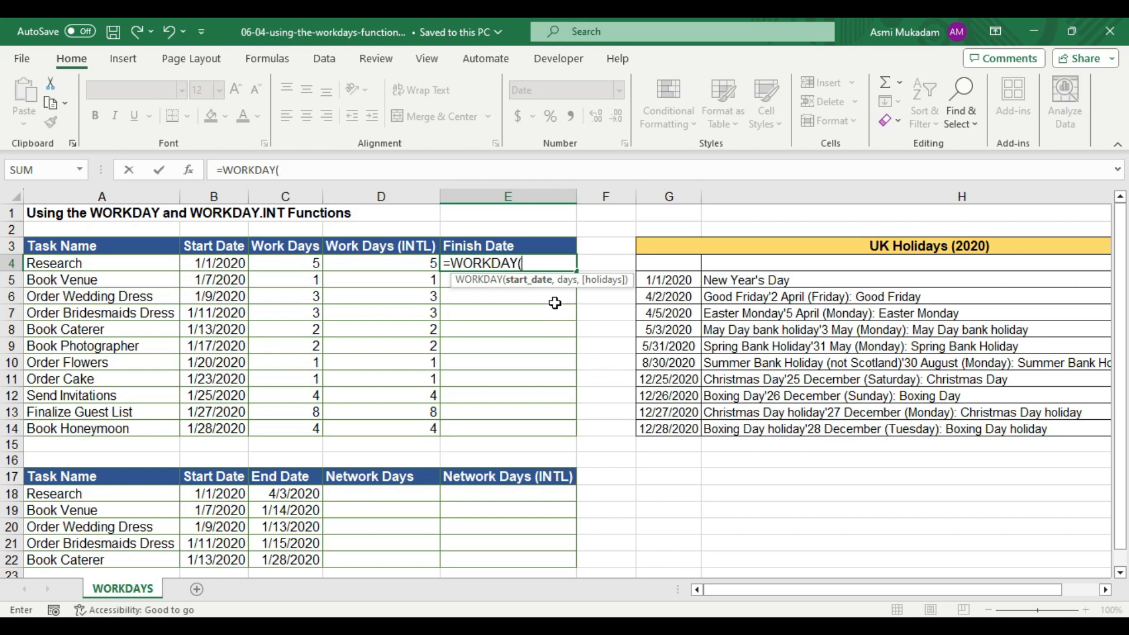
{"action": "left_click", "coordinate": [220, 265]}
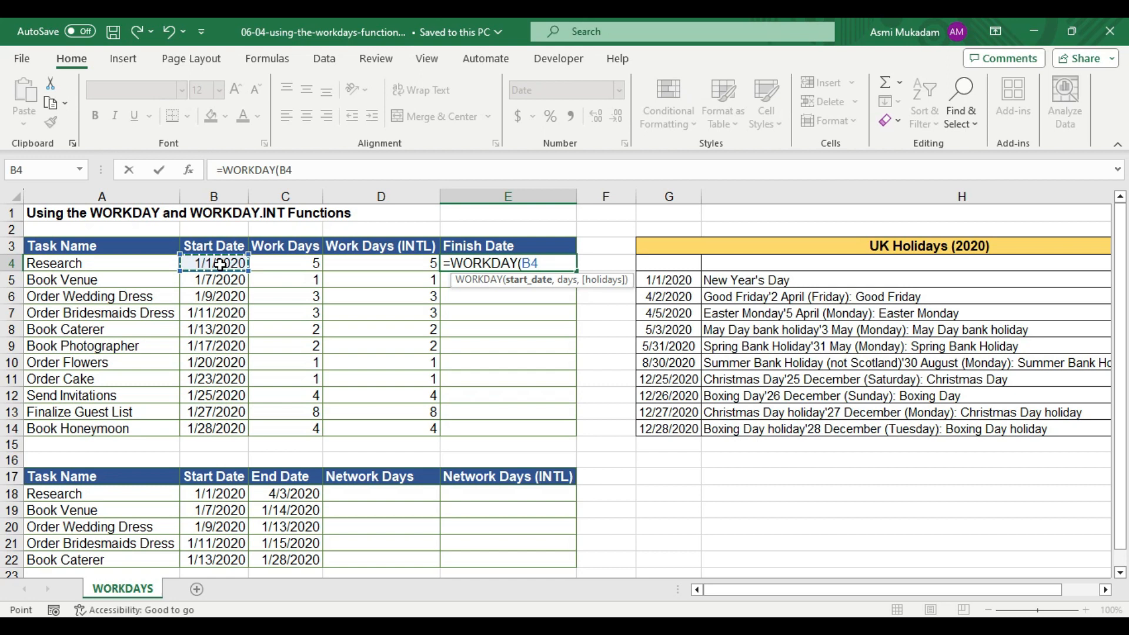
{"action": "type", "text": ","}
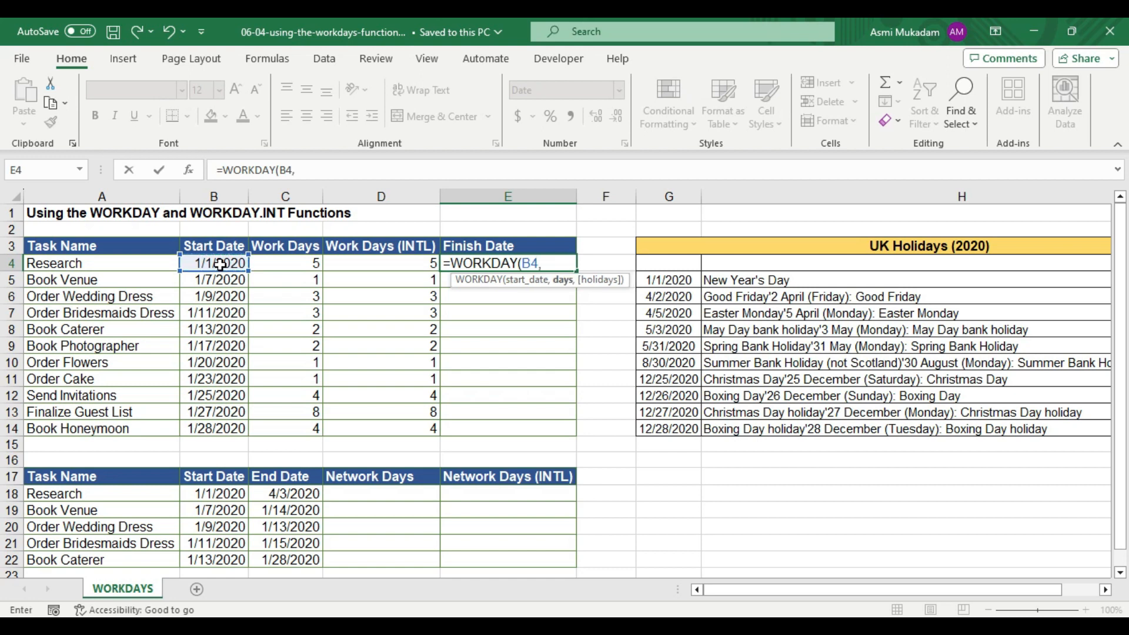
{"action": "left_click", "coordinate": [288, 261]}
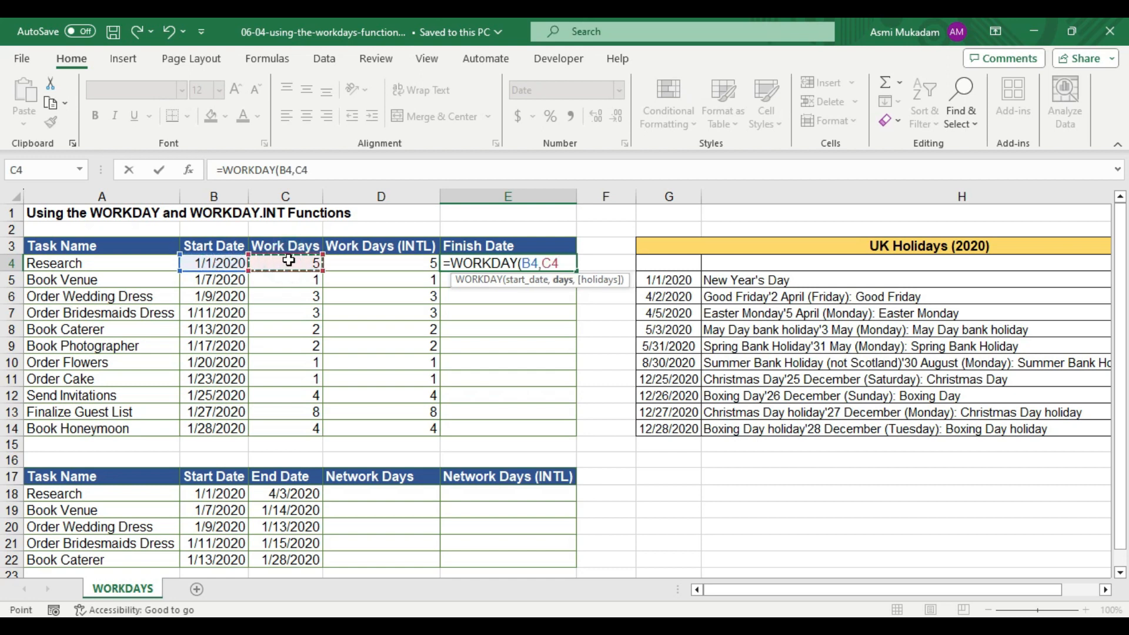
{"action": "type", "text": ","}
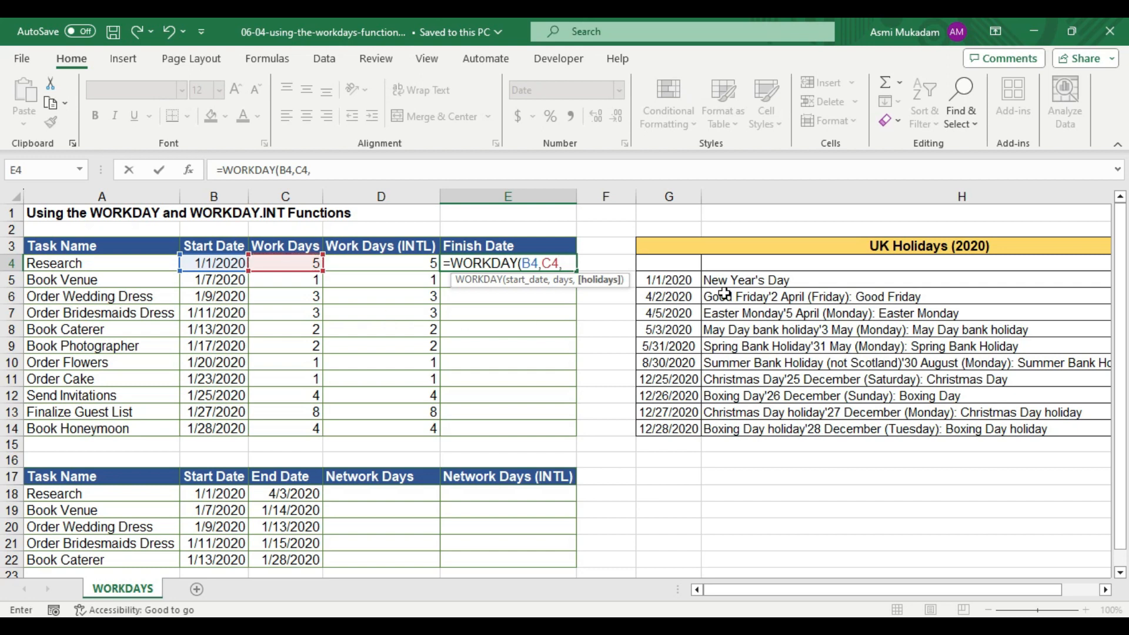
{"action": "left_click_drag", "start_coordinate": [670, 280], "coordinate": [682, 423]}
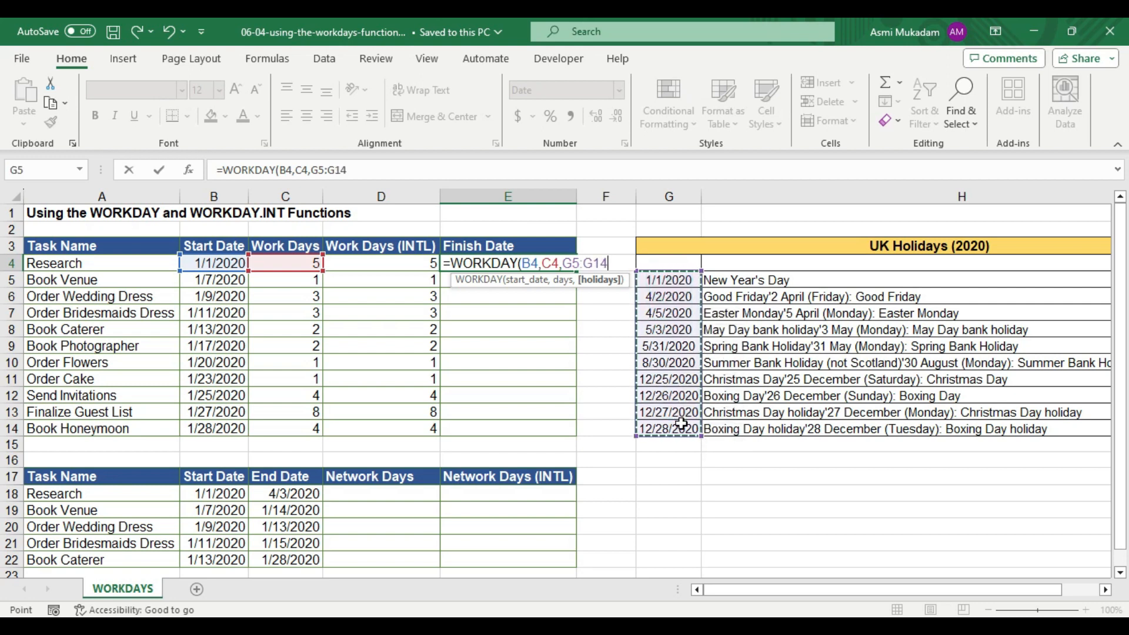
{"action": "type", "text": ")"}
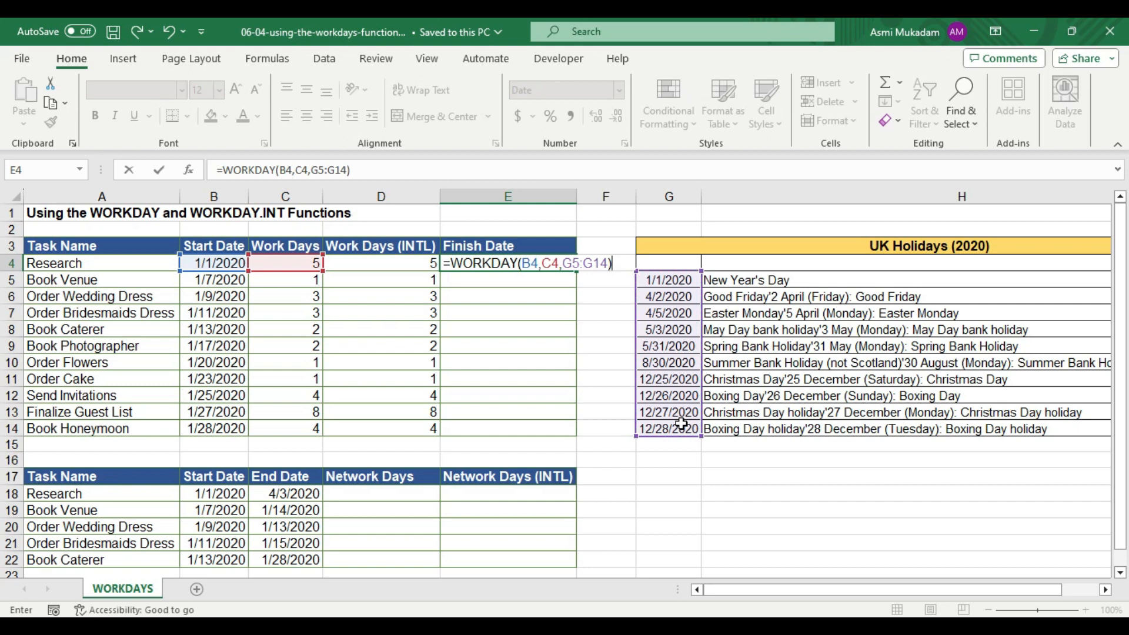
{"action": "key", "text": "Return"}
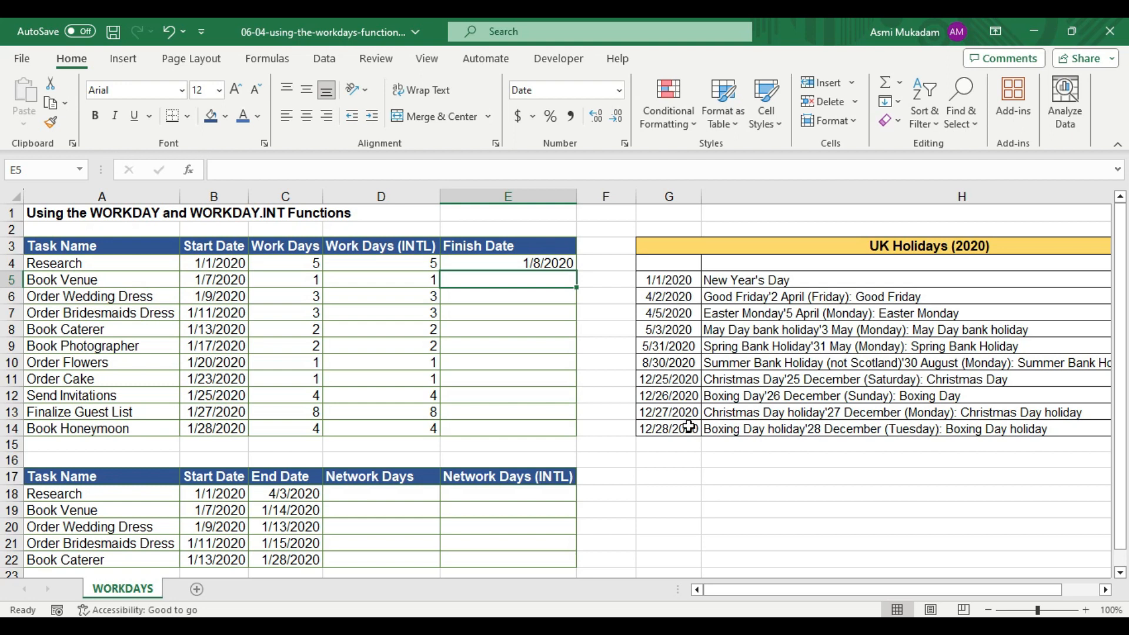
{"action": "left_click", "coordinate": [523, 263]}
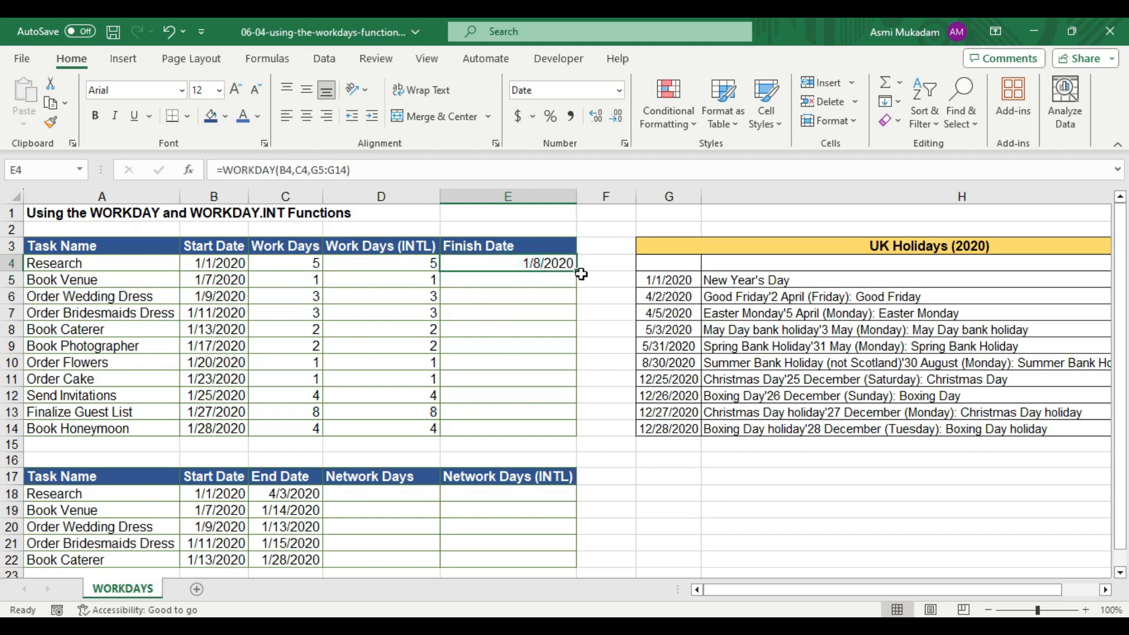
{"action": "double_click", "coordinate": [578, 274]}
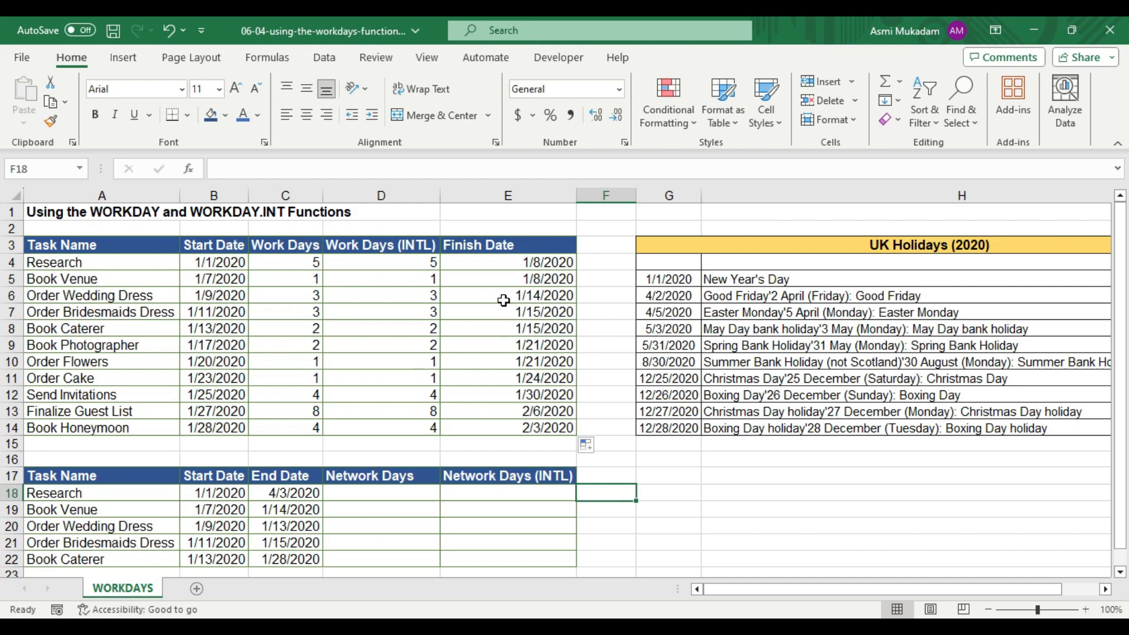
Clear the Finish Date formulas from E4:E14.
{"action": "left_click", "coordinate": [513, 267]}
{"action": "left_click_drag", "start_coordinate": [512, 267], "coordinate": [531, 420]}
{"action": "key", "text": "Delete"}
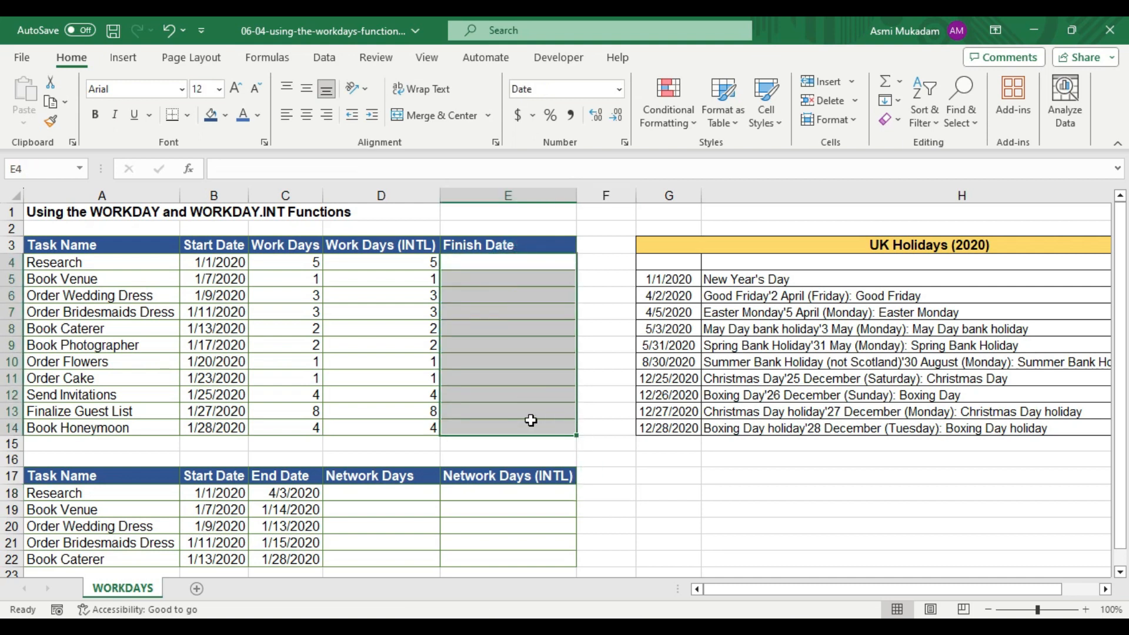
Start a WORKDAY.INTL formula in E4 with B4 as the start date and D4 as the number of days.
{"action": "left_click", "coordinate": [486, 263]}
{"action": "type", "text": "="}
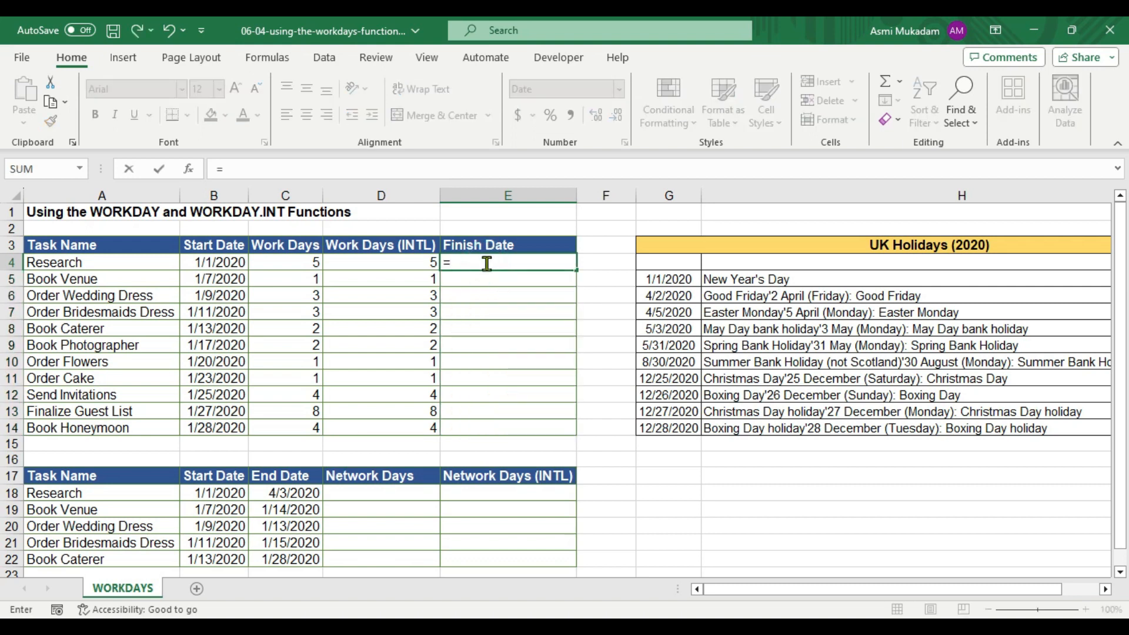
{"action": "type", "text": "work"}
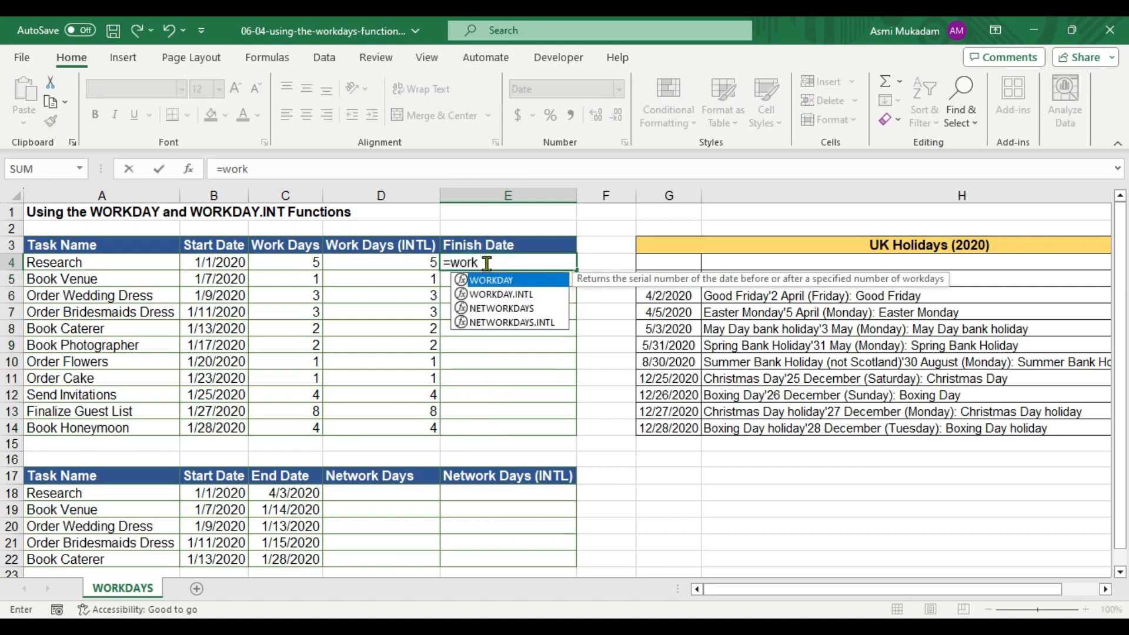
{"action": "left_click", "coordinate": [528, 293]}
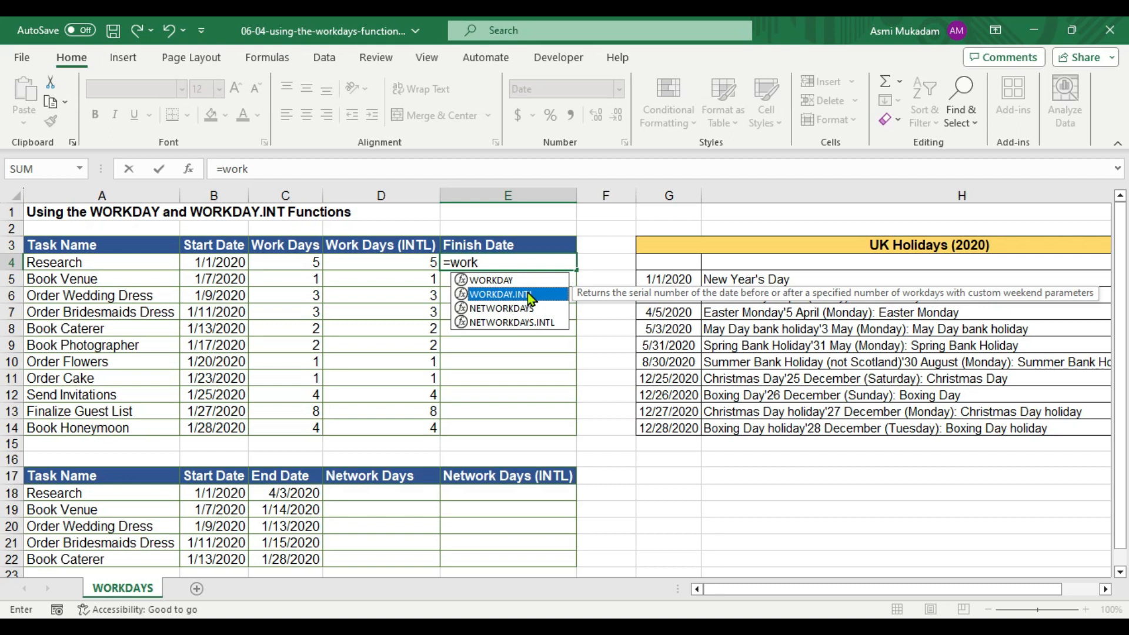
{"action": "double_click", "coordinate": [528, 293]}
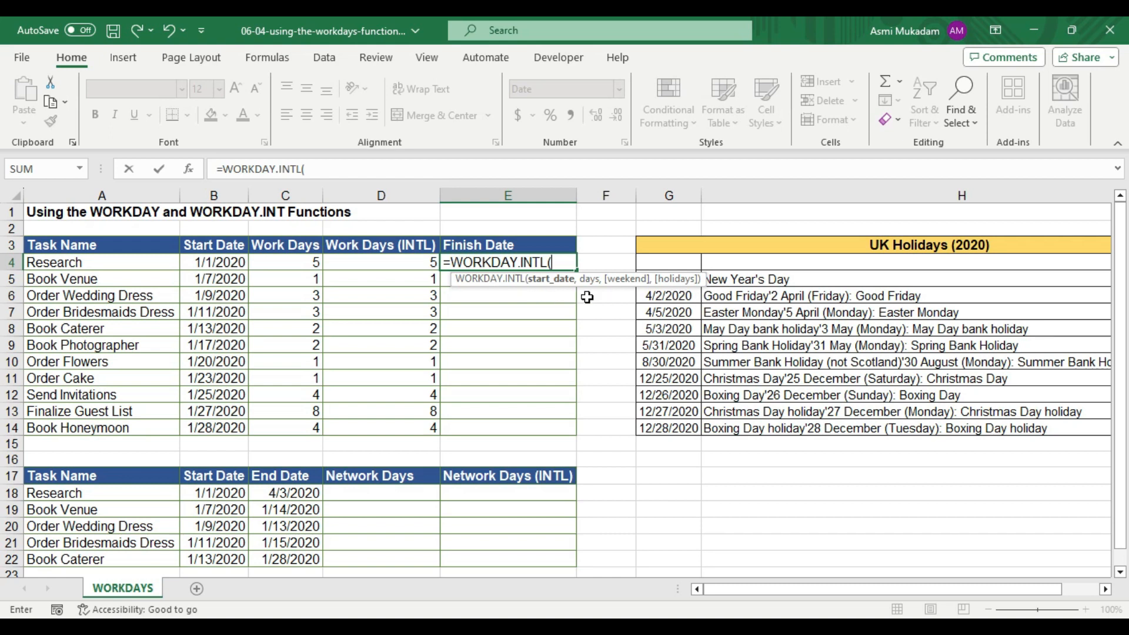
{"action": "left_click", "coordinate": [221, 265]}
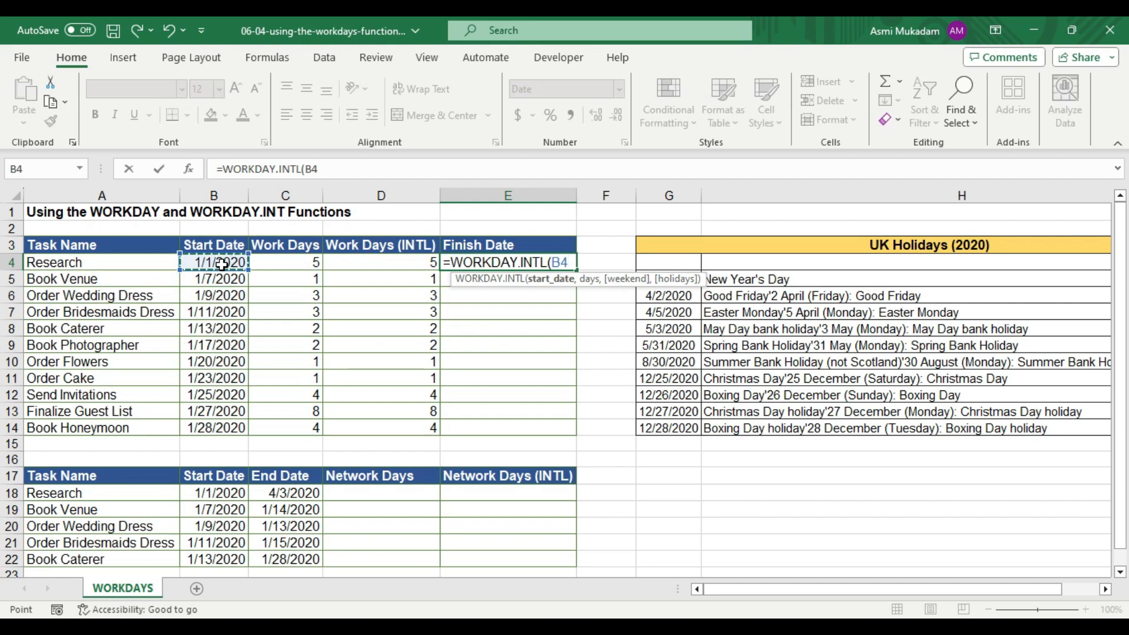
{"action": "type", "text": ","}
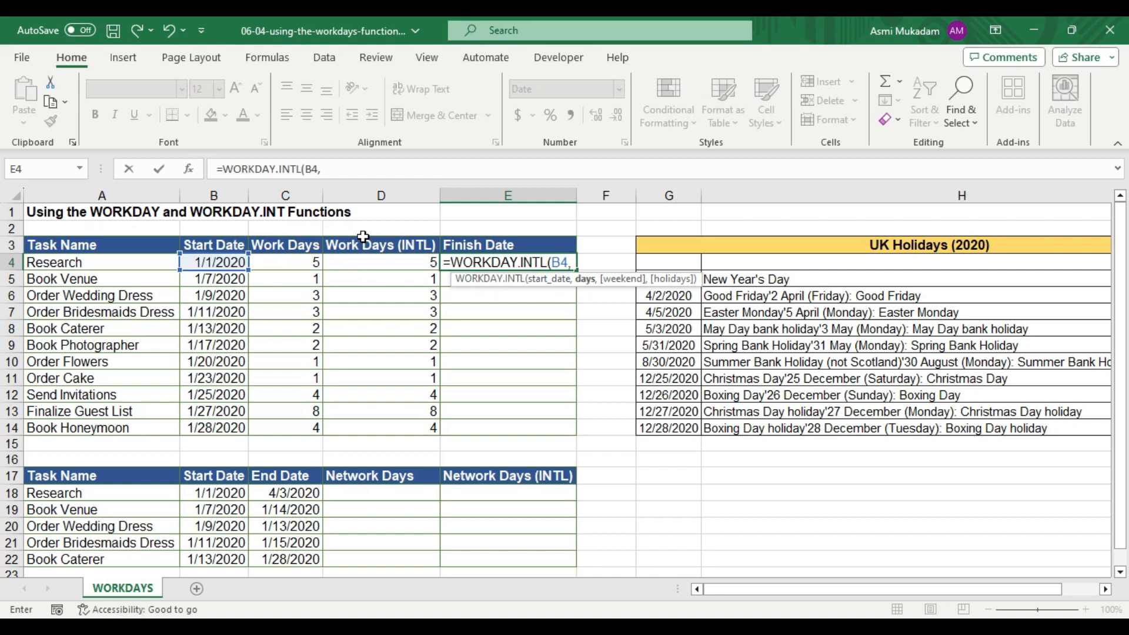
{"action": "left_click", "coordinate": [374, 264]}
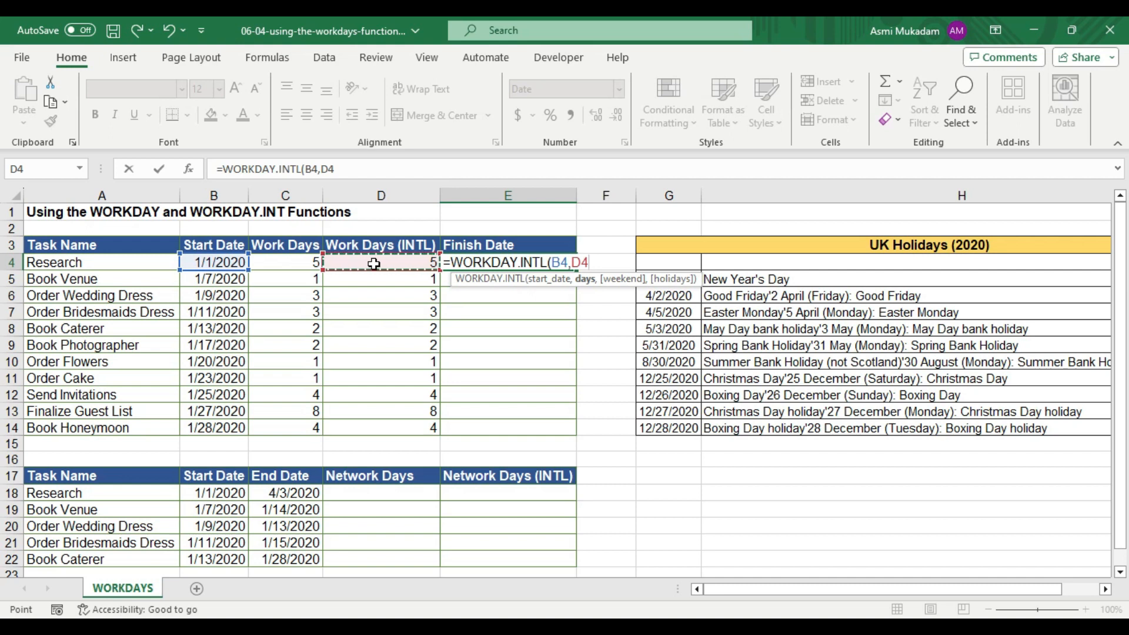
{"action": "type", "text": ","}
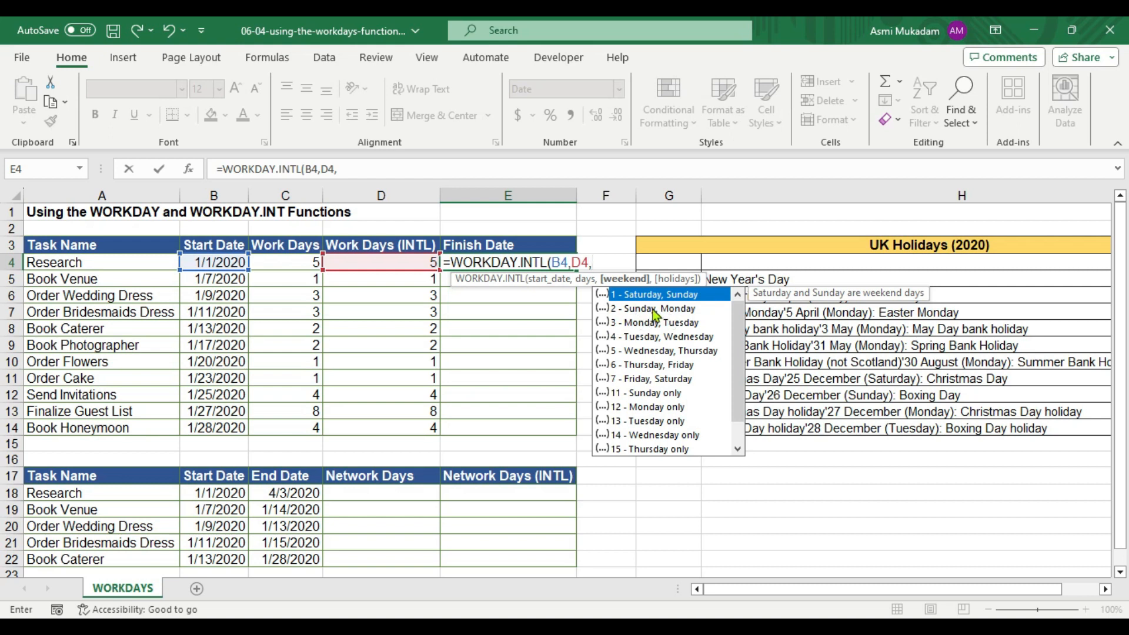
Complete the E4 formula with weekend option 2 (Sunday, Monday) and holidays G5:G14, giving =WORKDAY.INTL(B4,D4,2,G5:G14).
{"action": "left_click", "coordinate": [630, 310]}
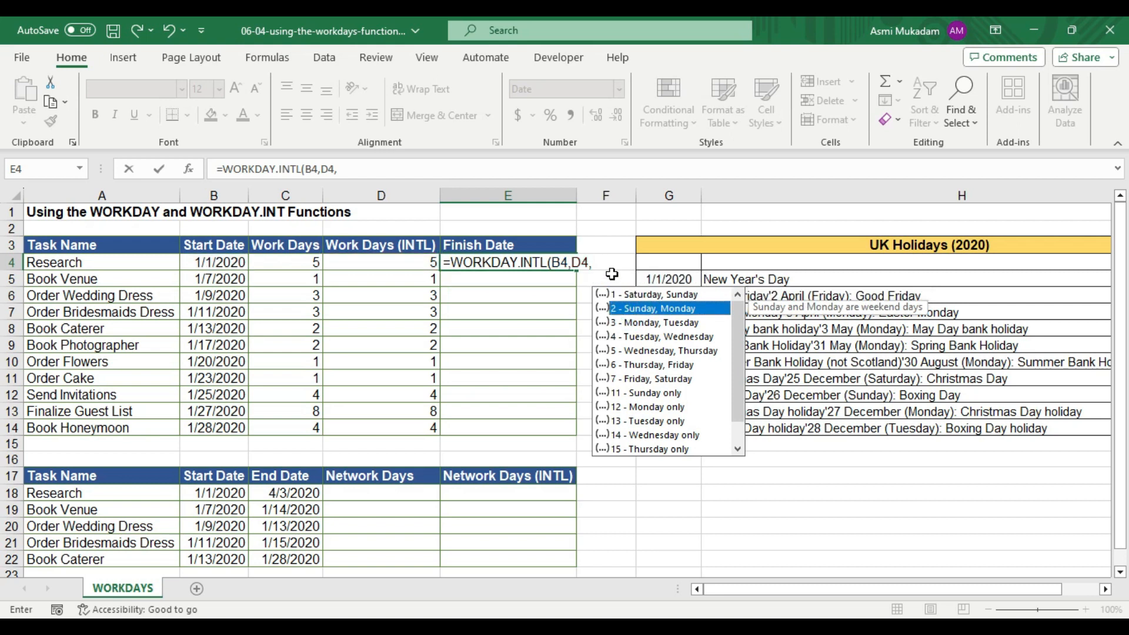
{"action": "left_click", "coordinate": [588, 261]}
{"action": "left_click", "coordinate": [599, 263]}
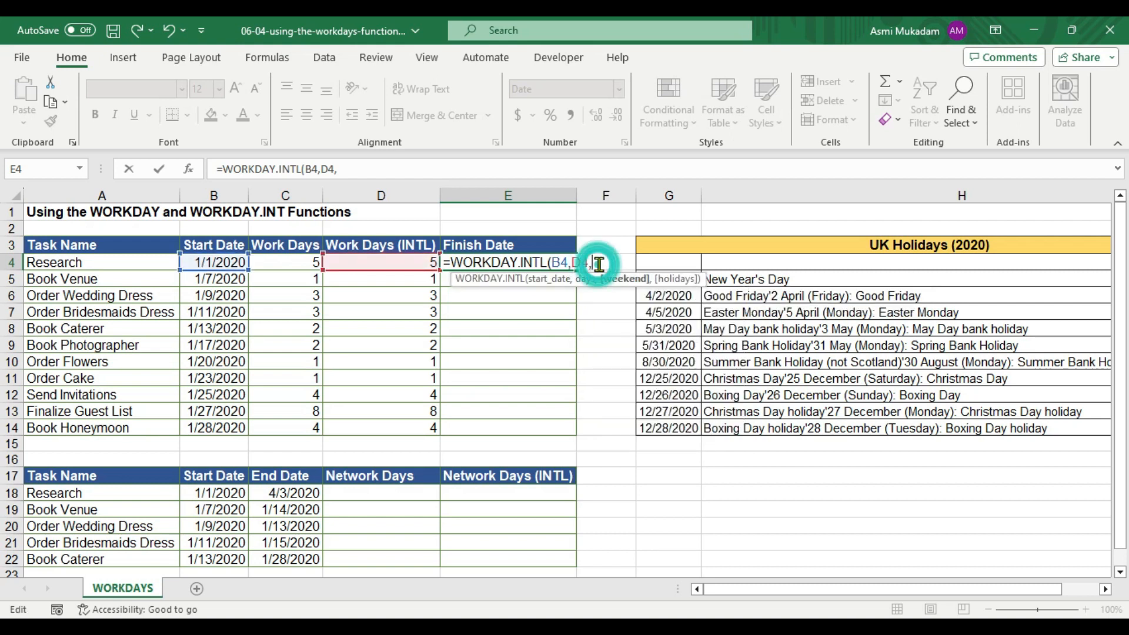
{"action": "type", "text": "2"}
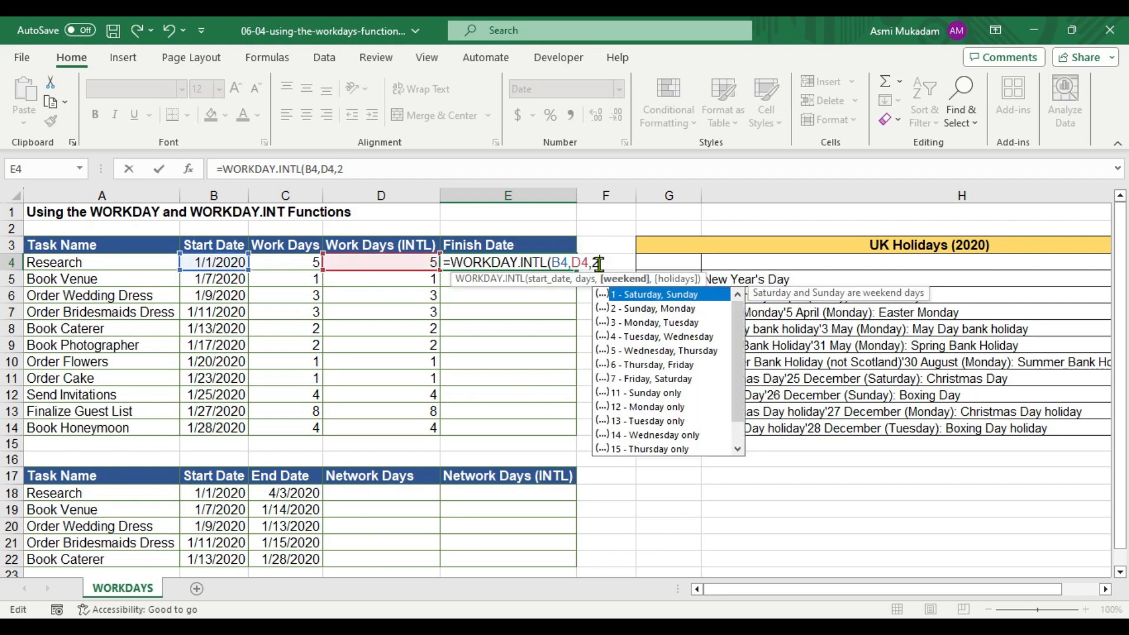
{"action": "type", "text": ","}
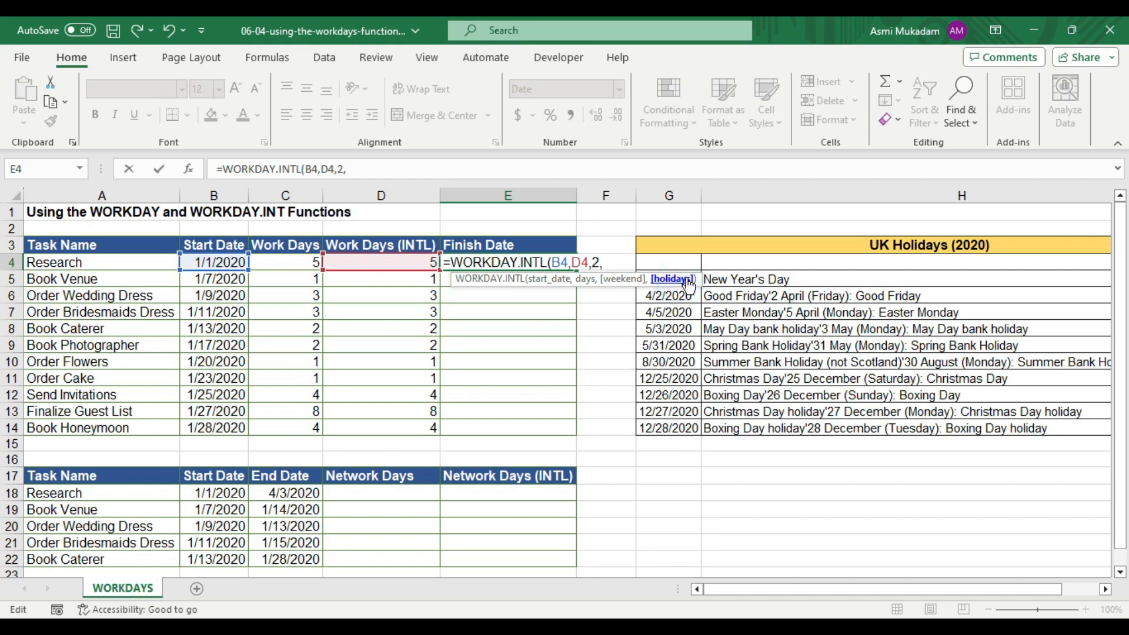
{"action": "left_click_drag", "start_coordinate": [680, 428], "coordinate": [673, 278]}
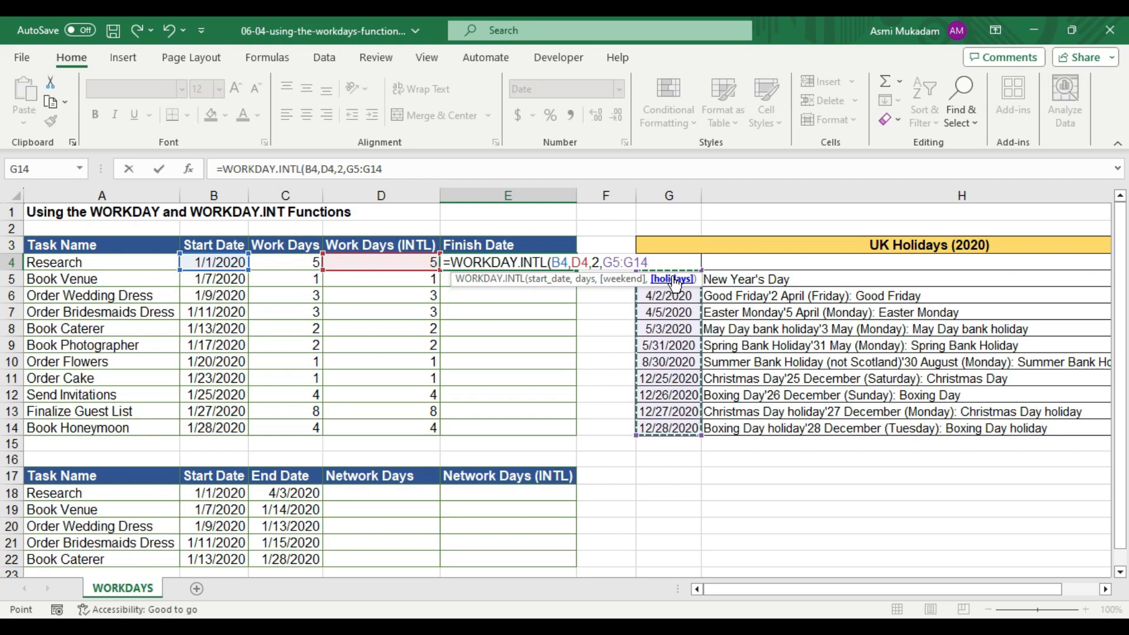
{"action": "left_click", "coordinate": [413, 165]}
{"action": "type", "text": ")"}
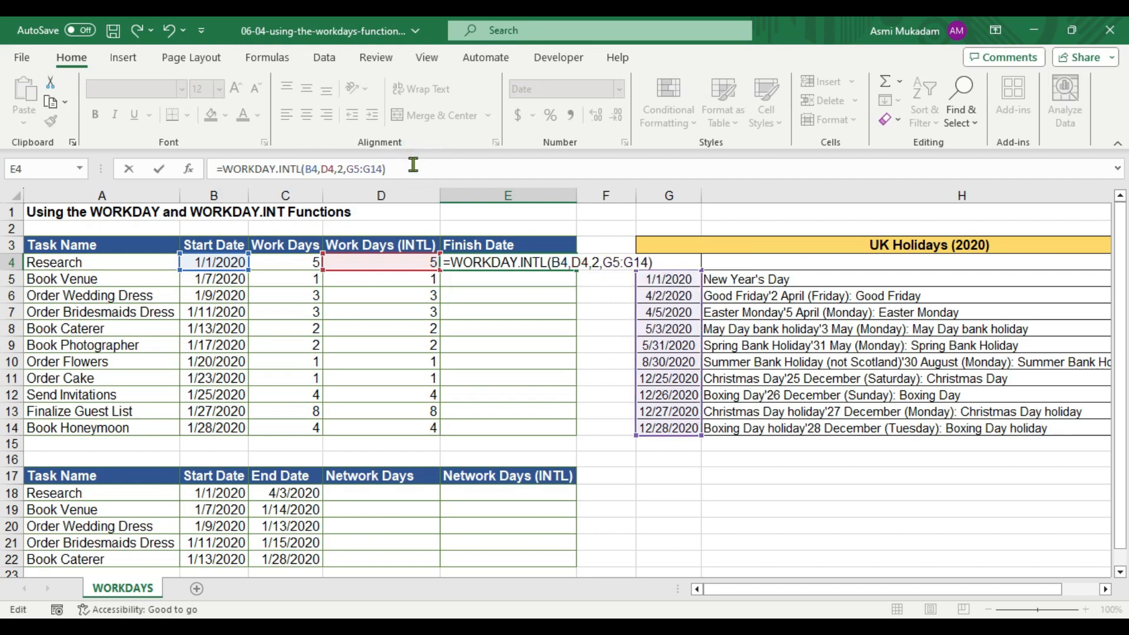
{"action": "key", "text": "Return"}
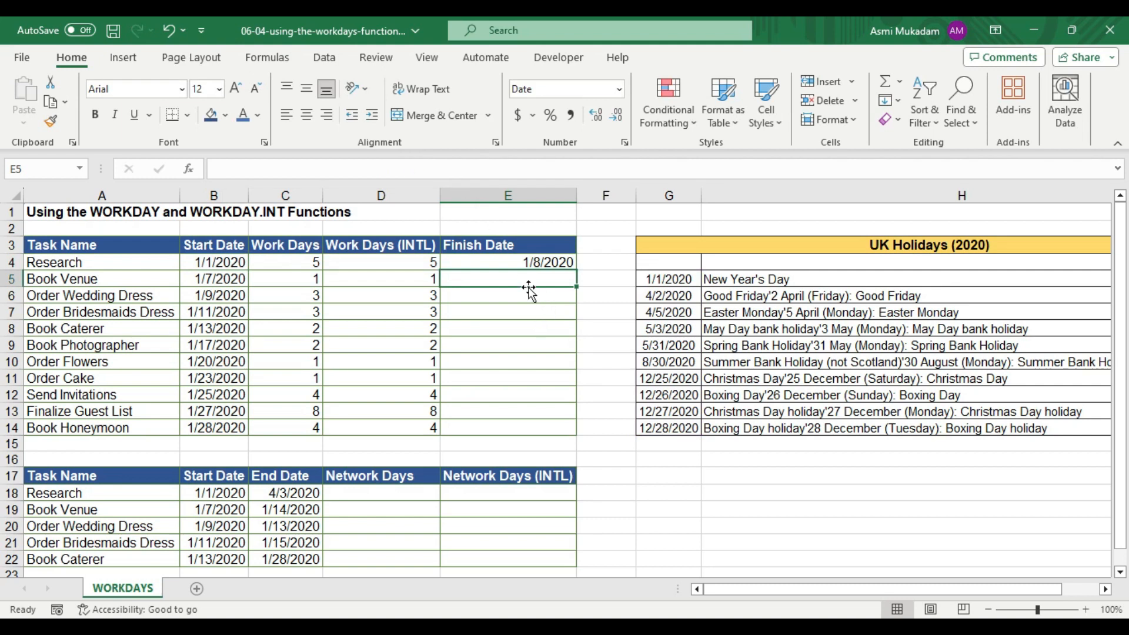
Fill the WORKDAY.INTL formula from E4 down the Finish Date column to row 14.
{"action": "left_click", "coordinate": [550, 264]}
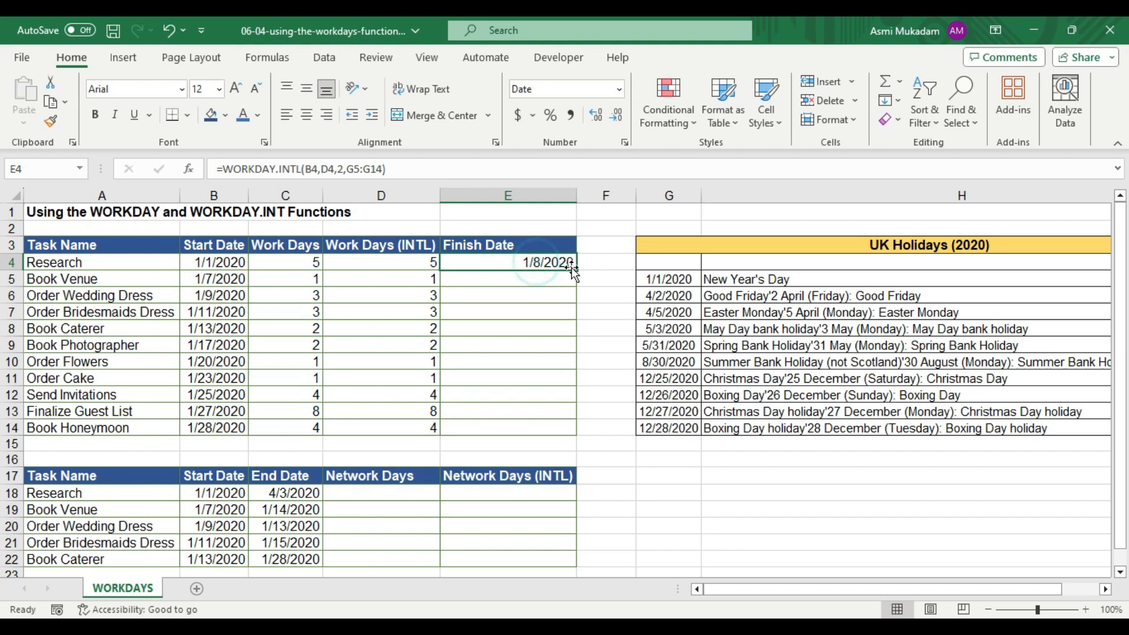
{"action": "left_click_drag", "start_coordinate": [582, 272], "coordinate": [592, 429]}
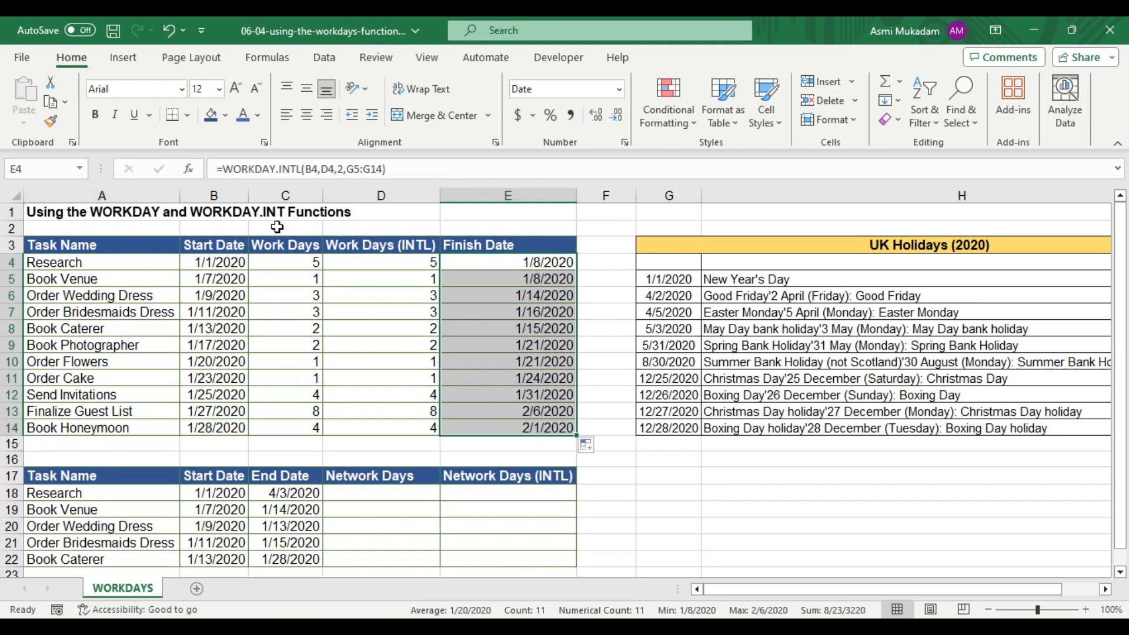
{"action": "left_click", "coordinate": [679, 456]}
Enter =NETWORKDAYS(B18,C18,$G$5:$G$14) in D18 to count the Research task's working days, with the holiday range locked as absolute.
{"action": "scroll", "coordinate": [678, 457], "scroll_direction": "down", "scroll_amount": 2}
{"action": "scroll", "coordinate": [678, 457], "scroll_direction": "down", "scroll_amount": 2}
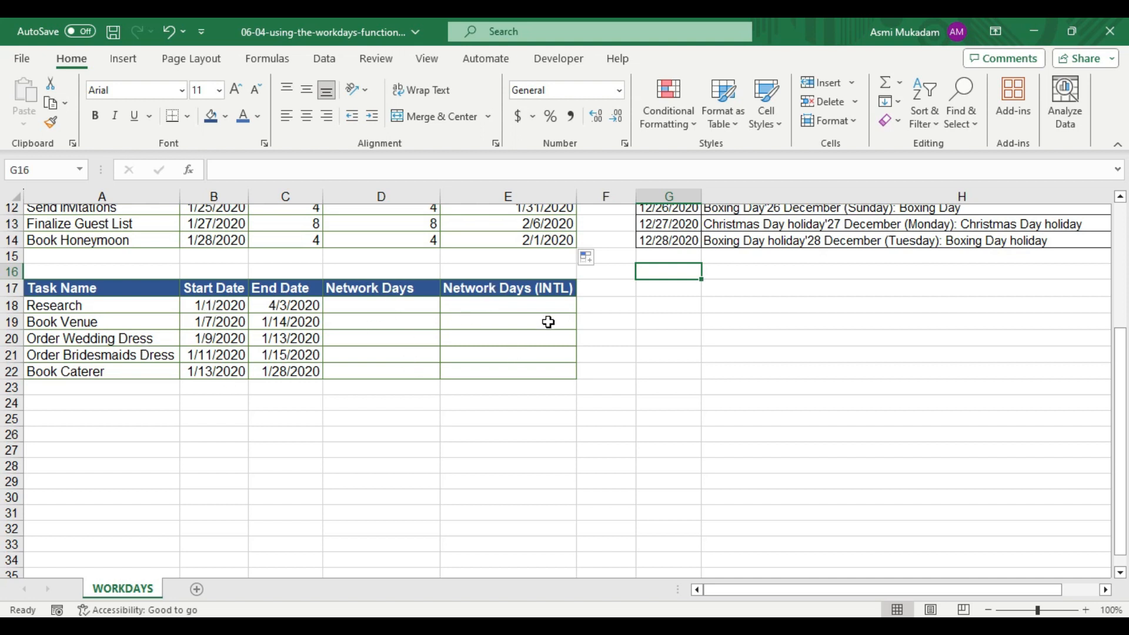
{"action": "left_click", "coordinate": [347, 308]}
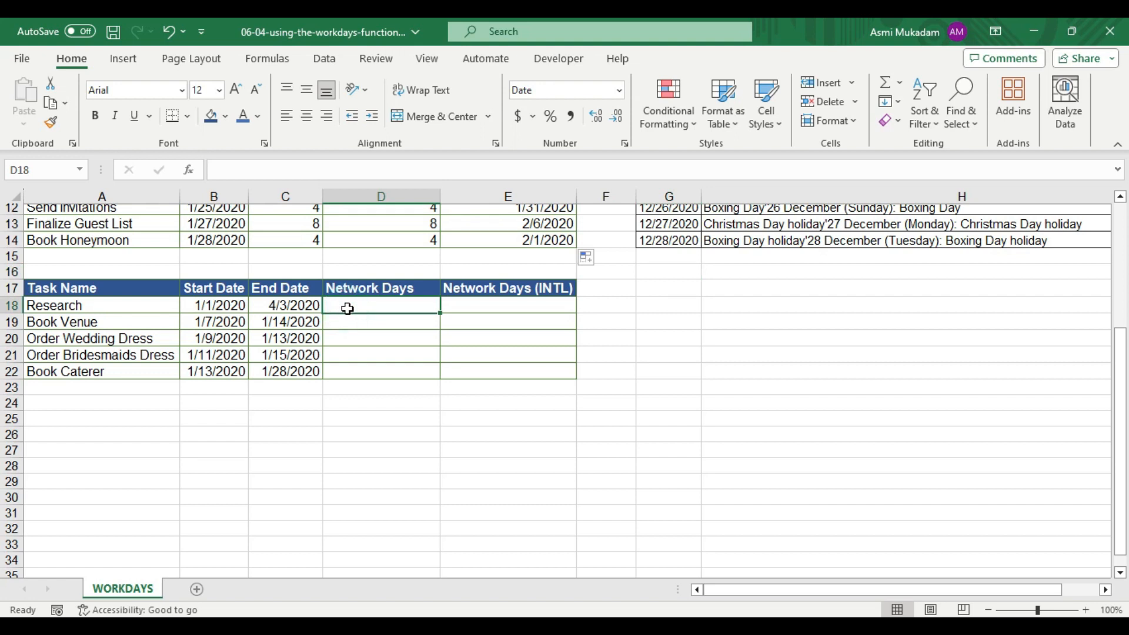
{"action": "type", "text": "="}
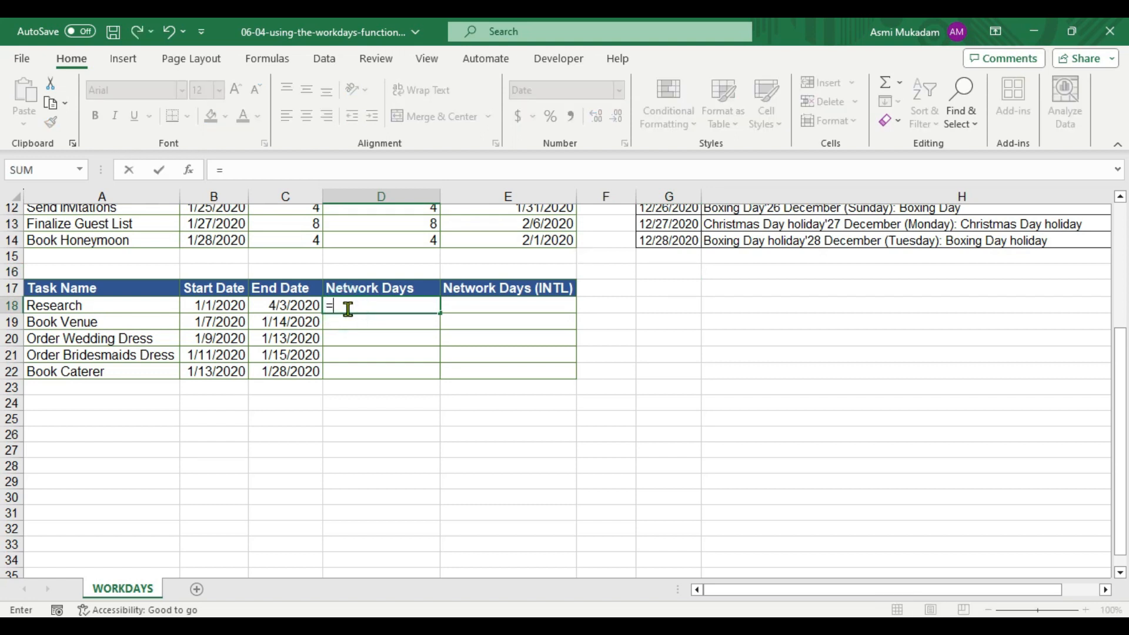
{"action": "type", "text": "net"}
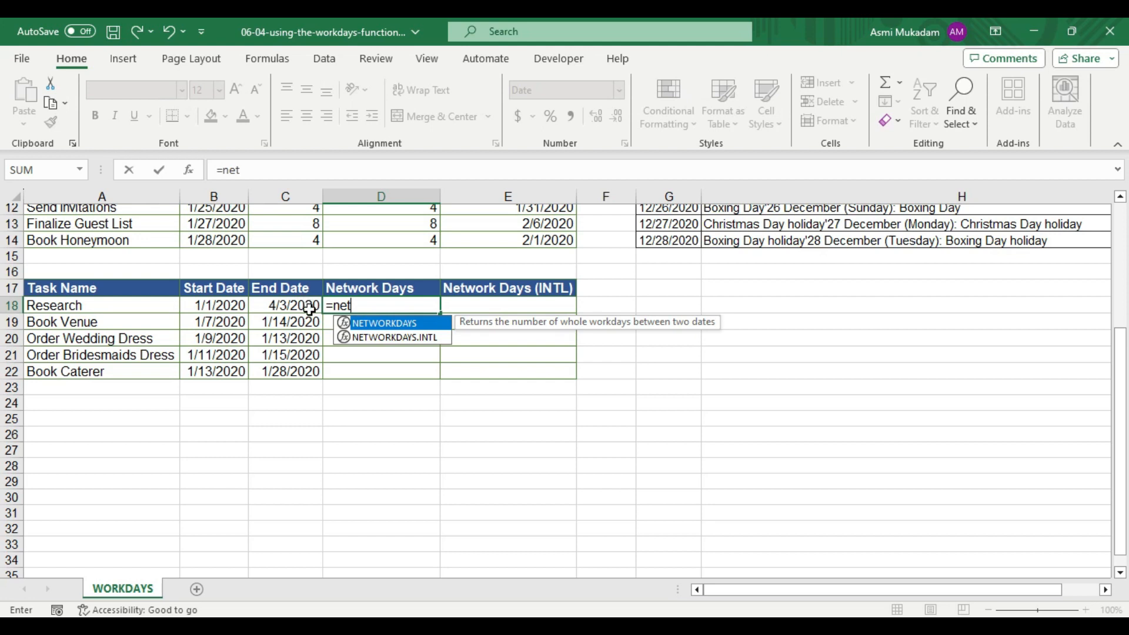
{"action": "double_click", "coordinate": [351, 328]}
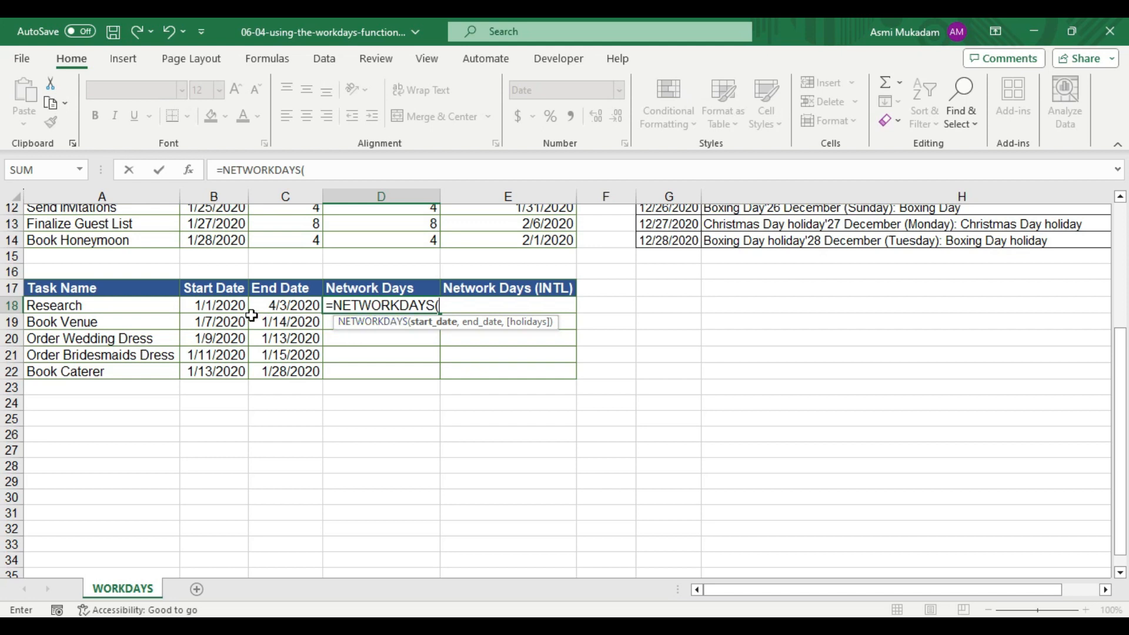
{"action": "left_click", "coordinate": [233, 310]}
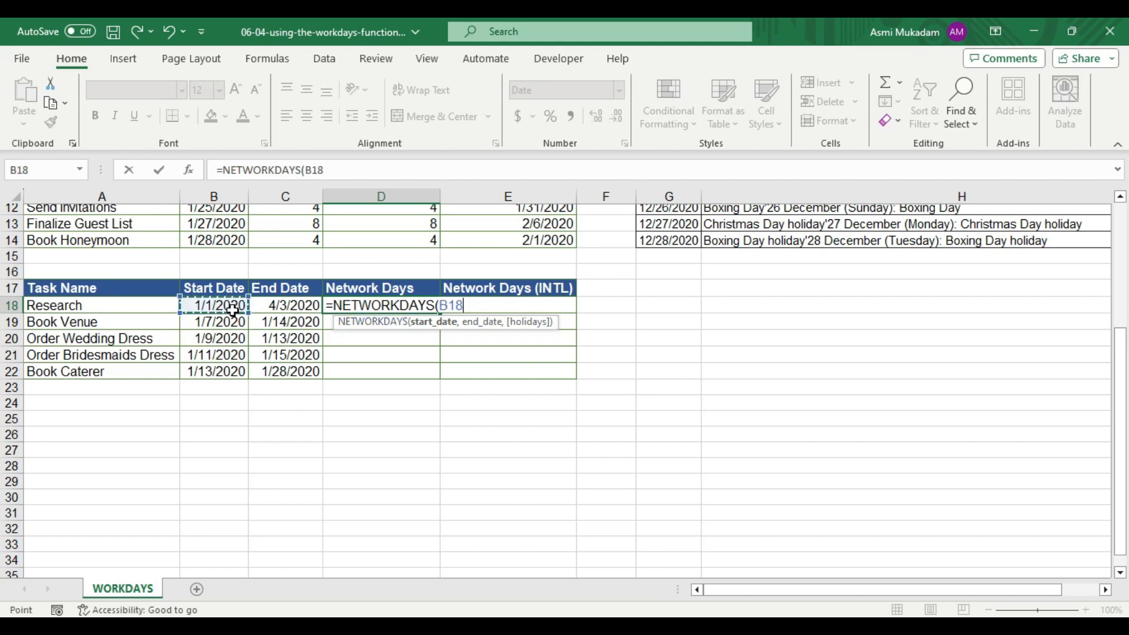
{"action": "type", "text": ","}
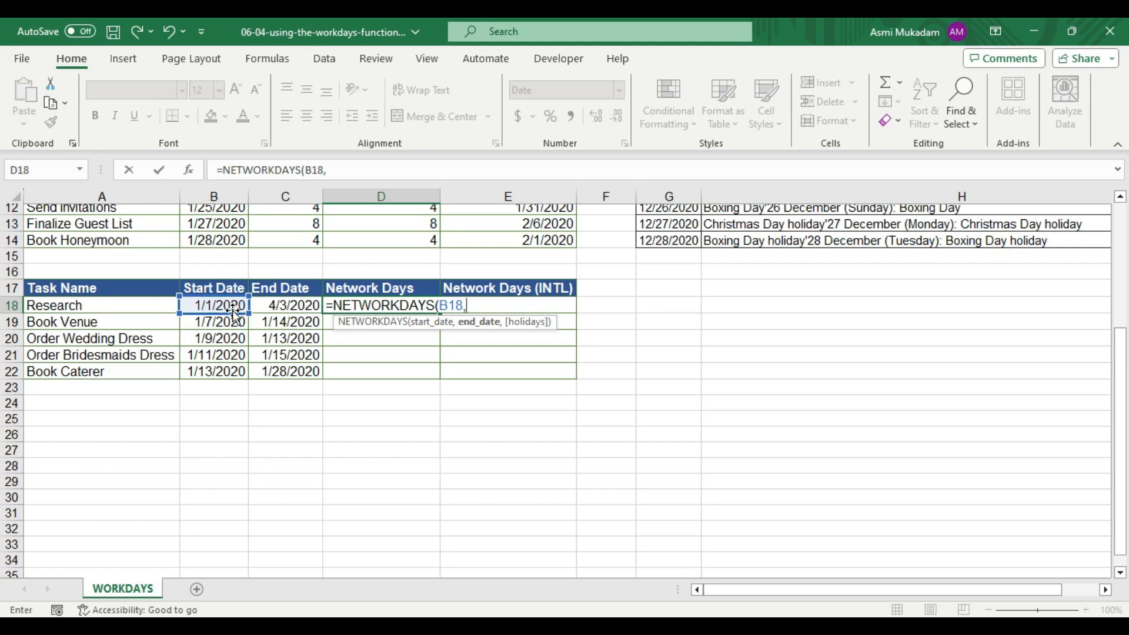
{"action": "left_click", "coordinate": [275, 303]}
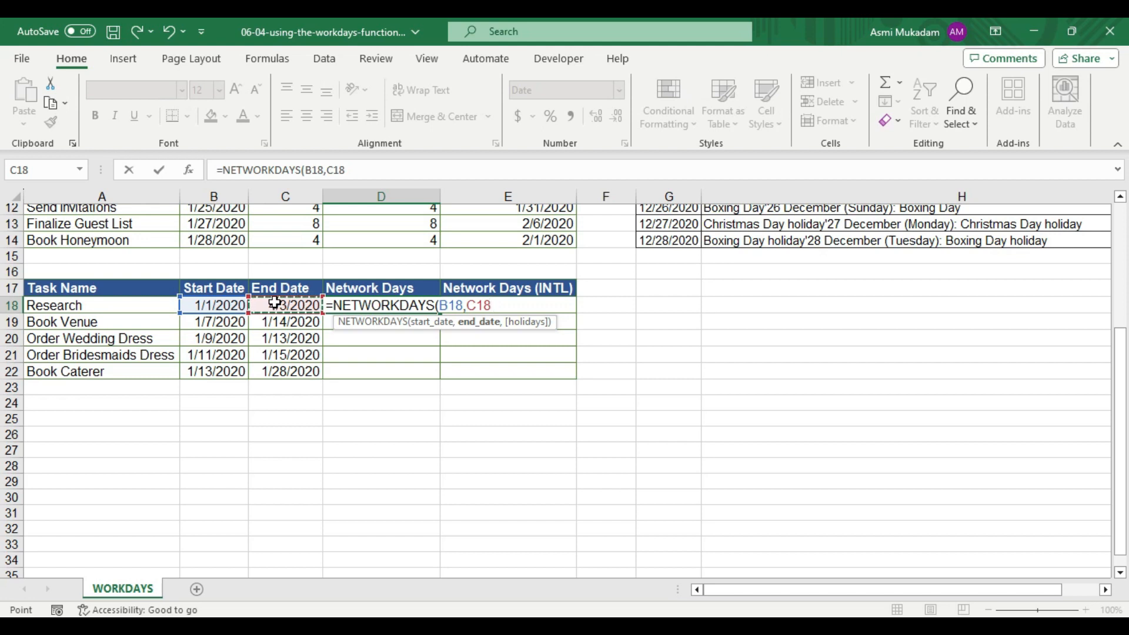
{"action": "type", "text": ","}
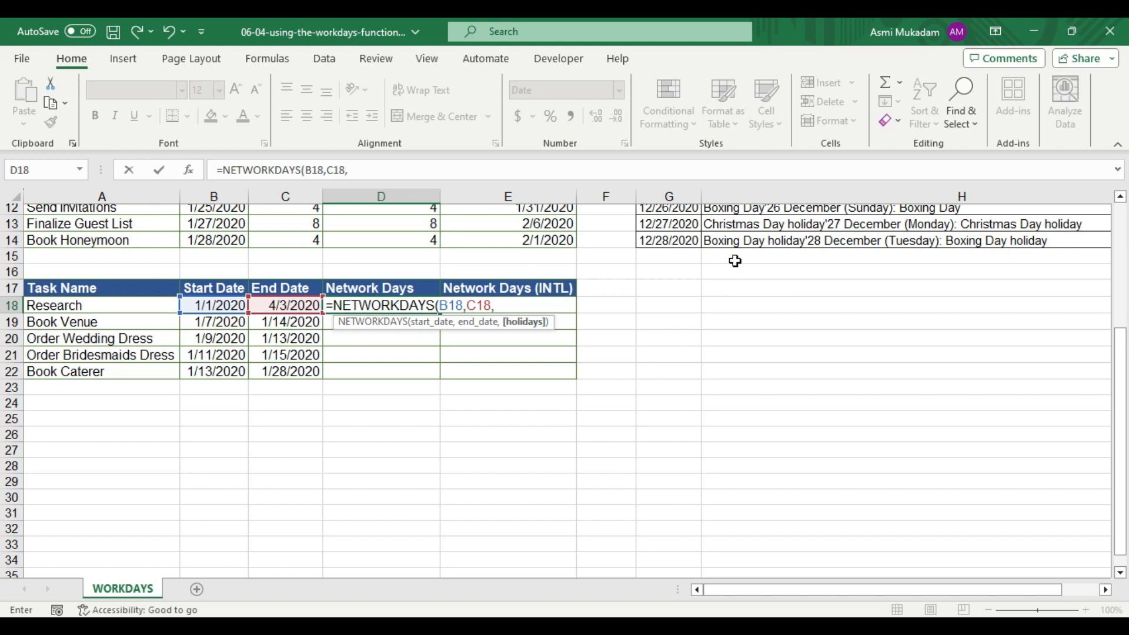
{"action": "scroll", "coordinate": [724, 294], "scroll_direction": "up", "scroll_amount": 4}
{"action": "left_click_drag", "start_coordinate": [668, 275], "coordinate": [665, 420]}
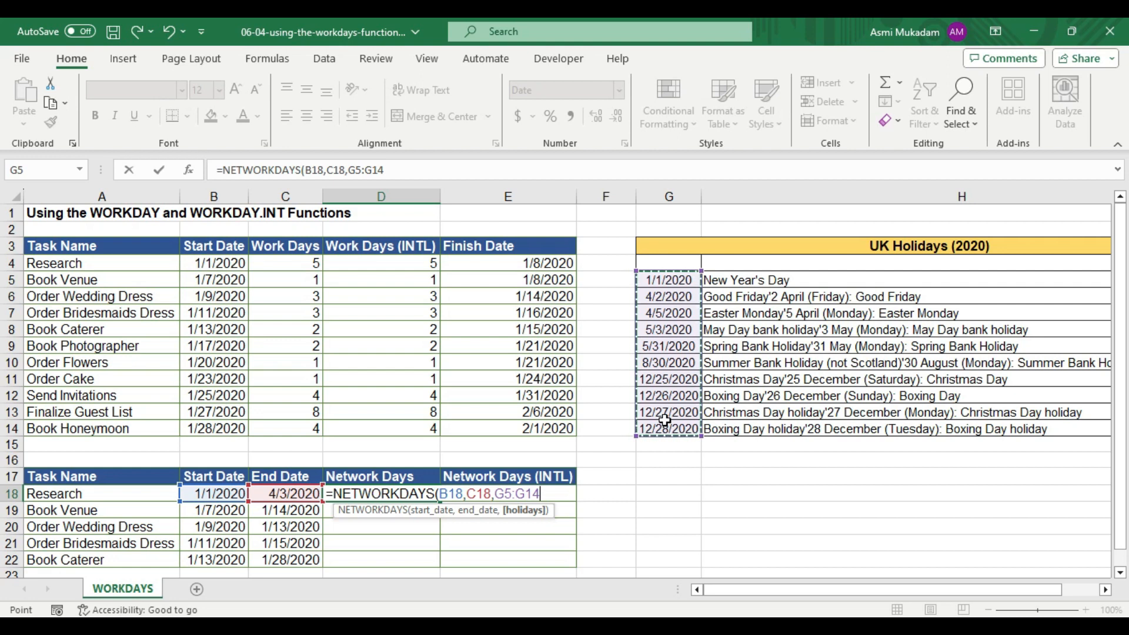
{"action": "key", "text": "F4"}
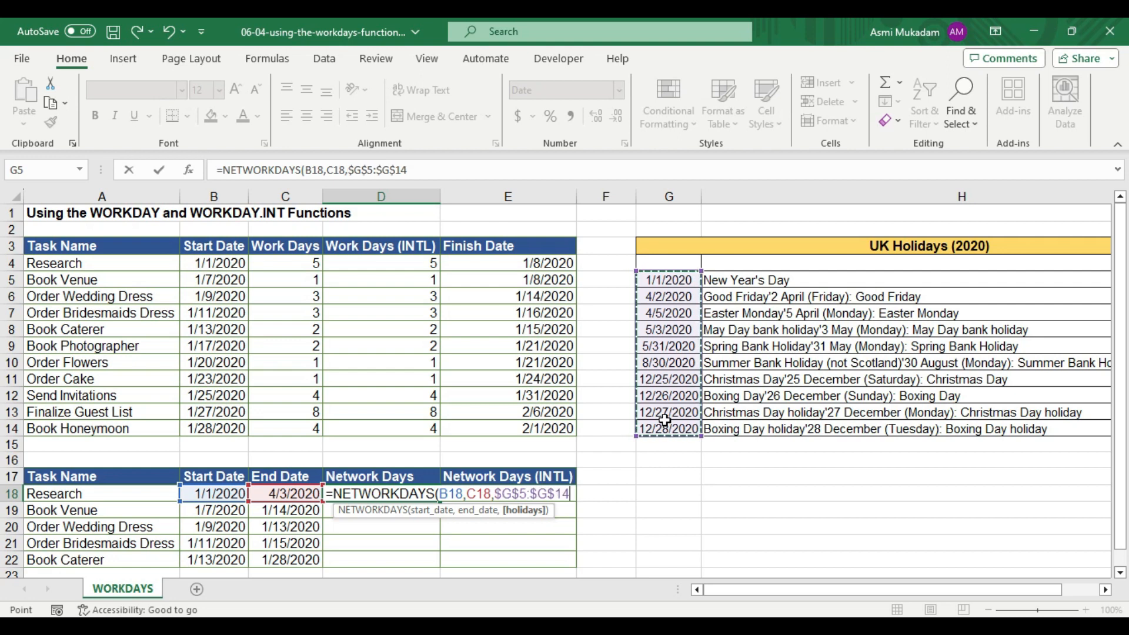
{"action": "type", "text": ")"}
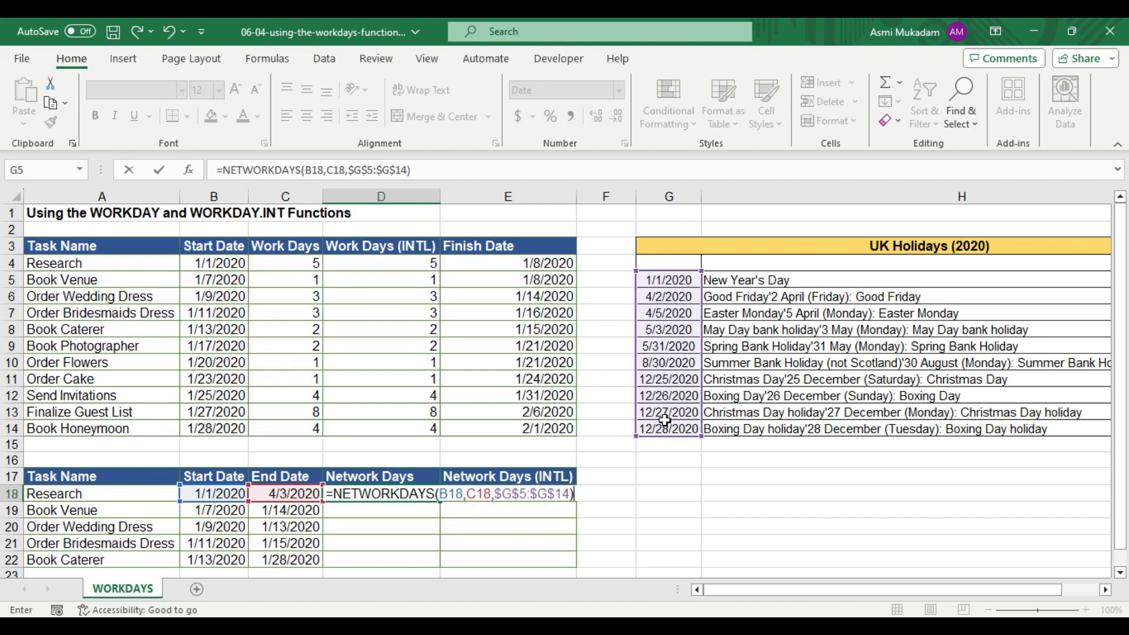
{"action": "key", "text": "Return"}
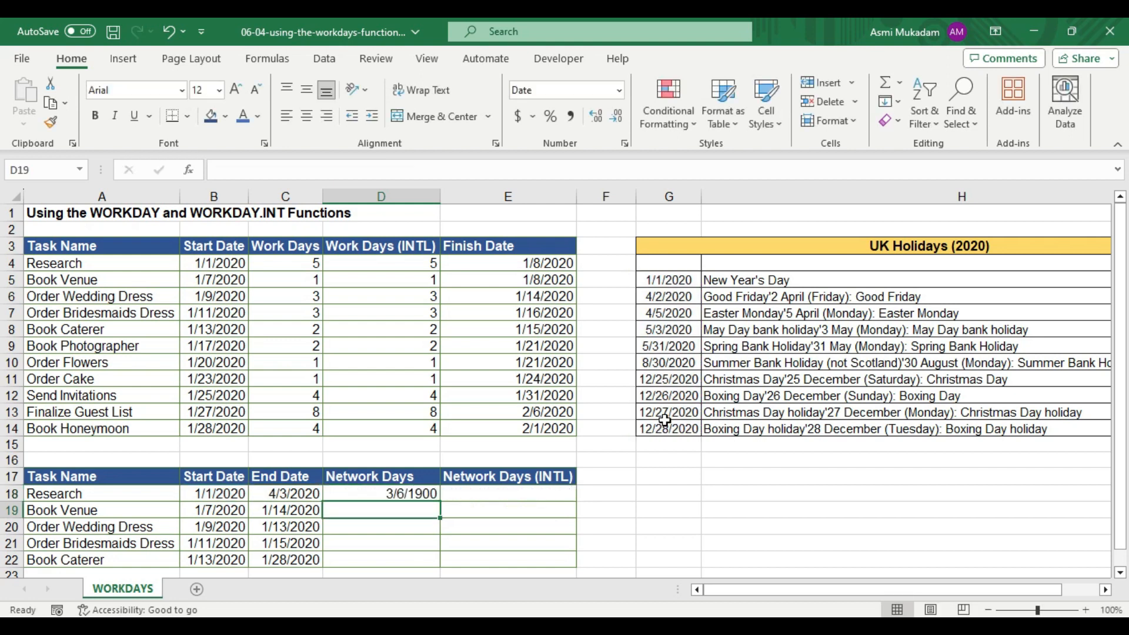
Change the number format of the Research task's Network Days cell D18 to General.
{"action": "scroll", "coordinate": [440, 532], "scroll_direction": "down", "scroll_amount": 2}
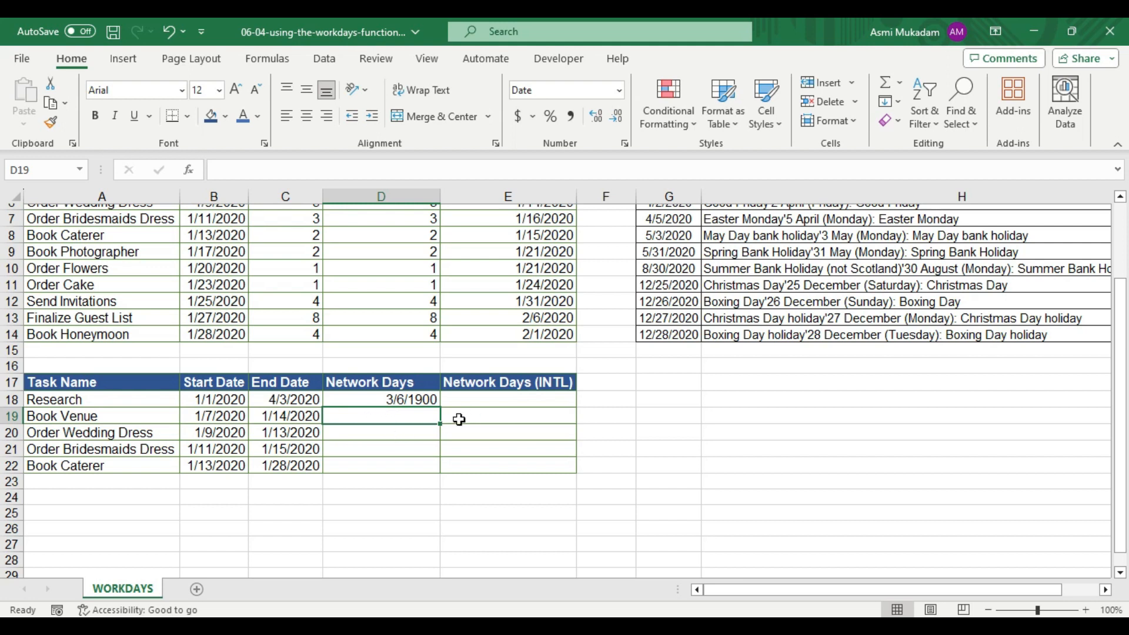
{"action": "left_click", "coordinate": [414, 401]}
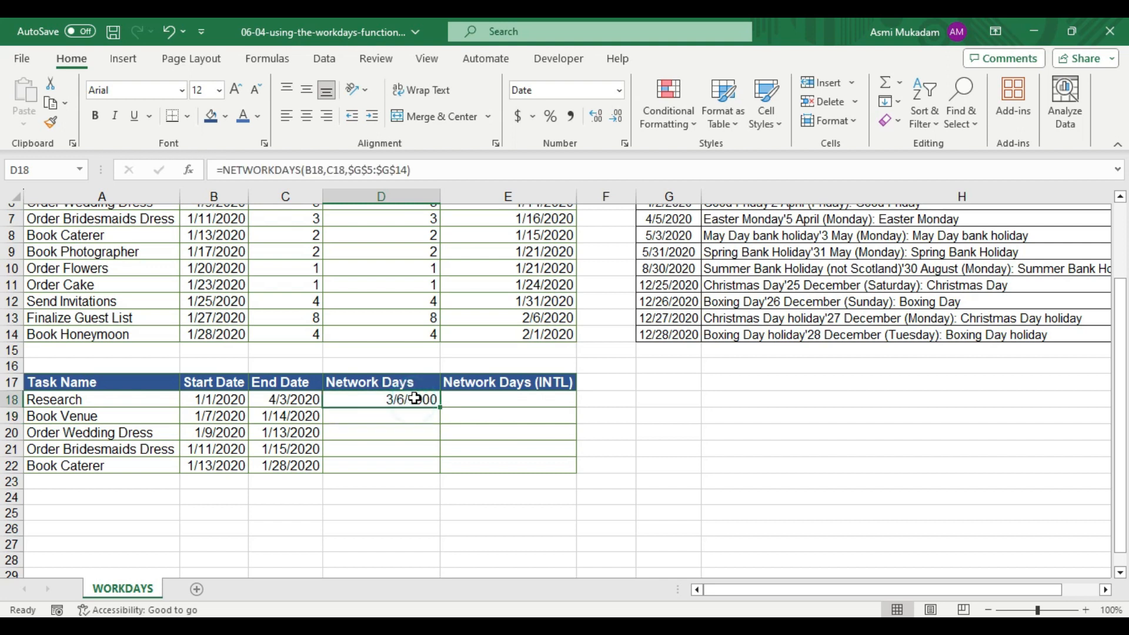
{"action": "left_click", "coordinate": [620, 90]}
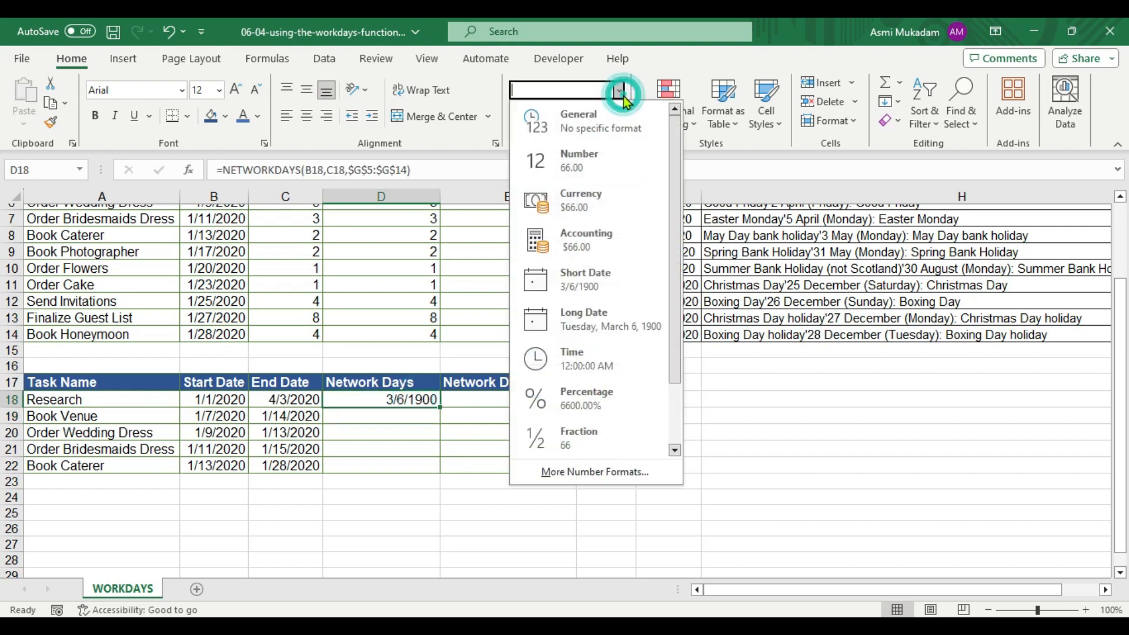
{"action": "left_click", "coordinate": [610, 129]}
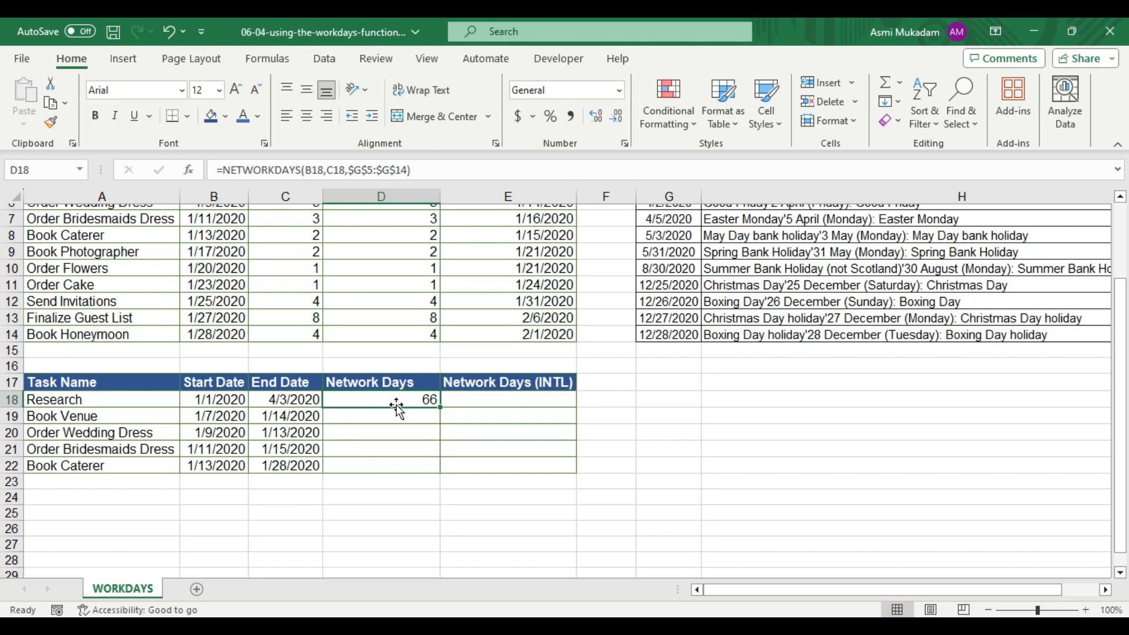
Start a NETWORKDAYS.INTL formula in E18 for the Research task, with B18 as the start date and C18 as the end date.
{"action": "left_click", "coordinate": [505, 403]}
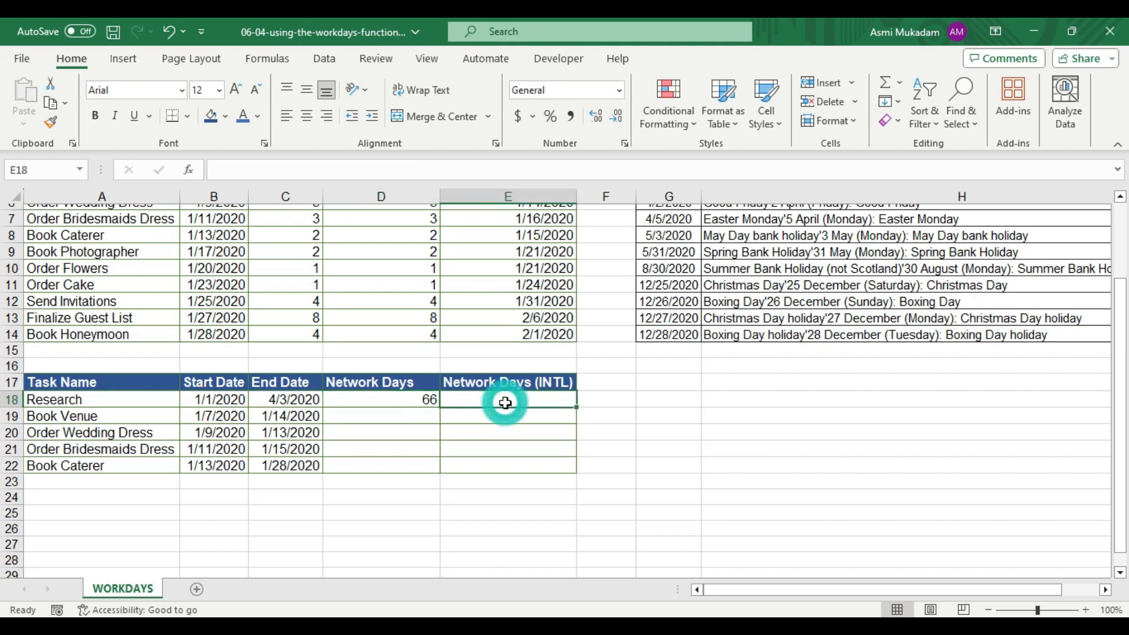
{"action": "type", "text": "="}
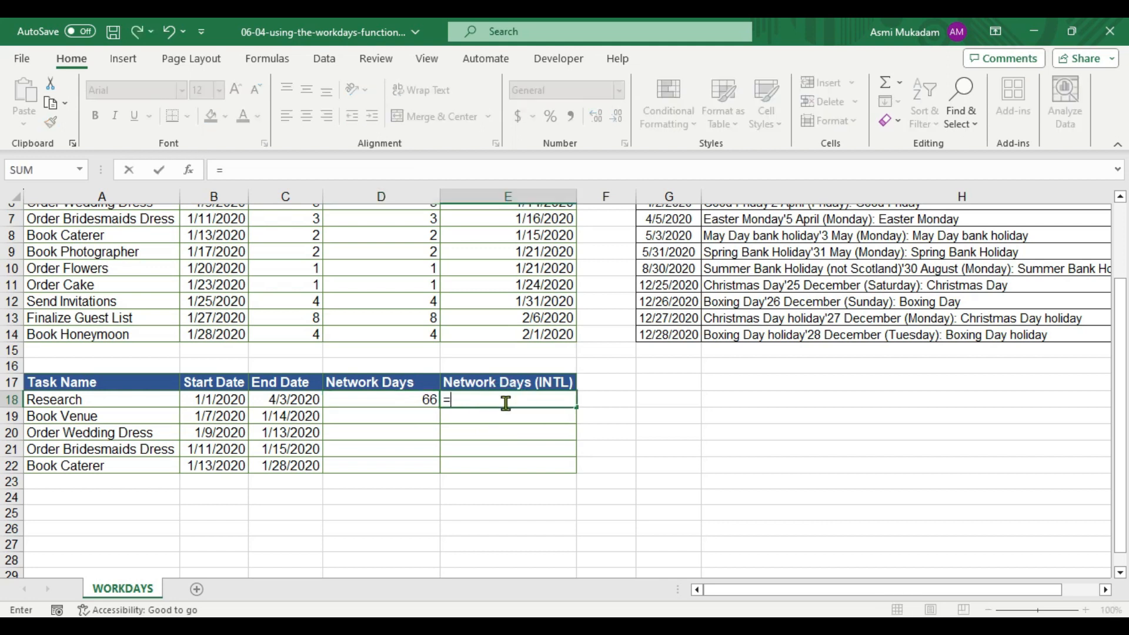
{"action": "type", "text": "ne"}
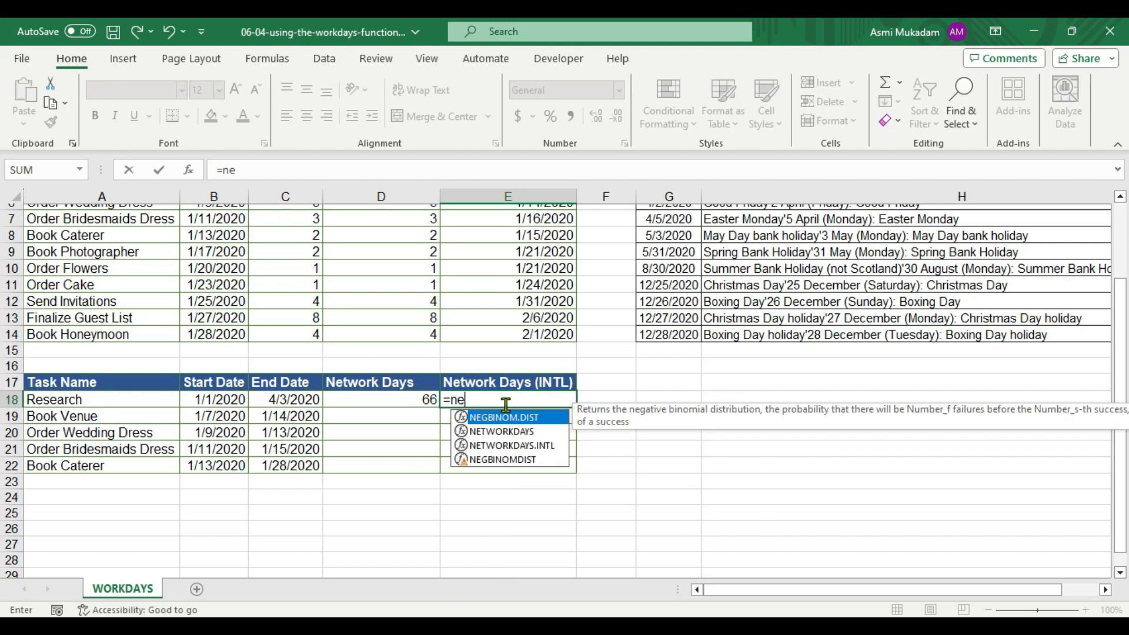
{"action": "left_click", "coordinate": [499, 447]}
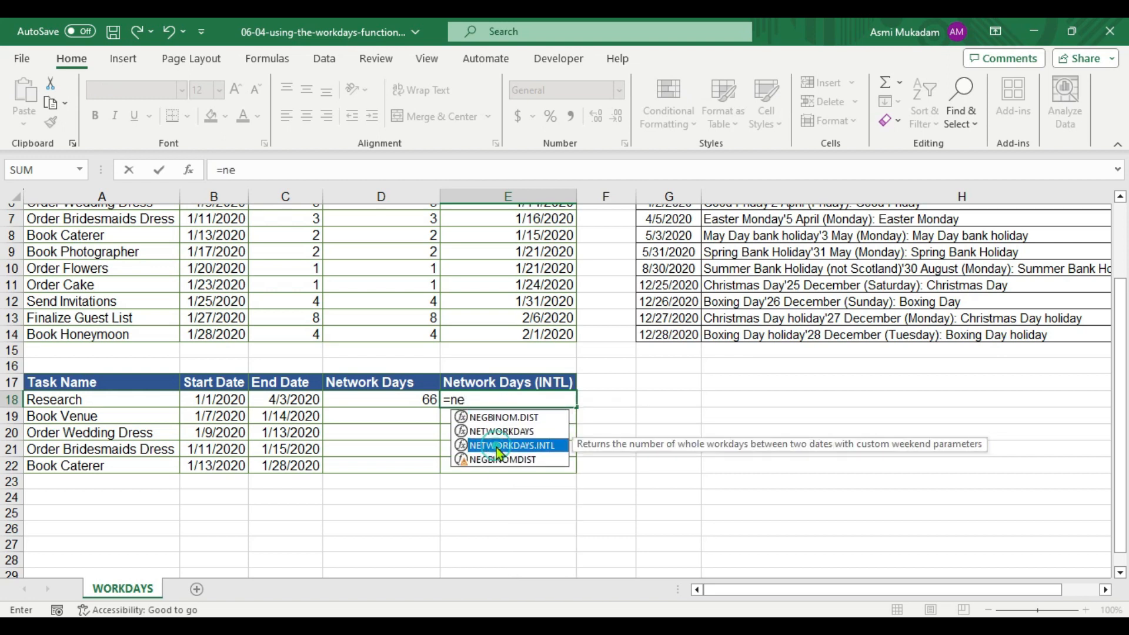
{"action": "double_click", "coordinate": [498, 448]}
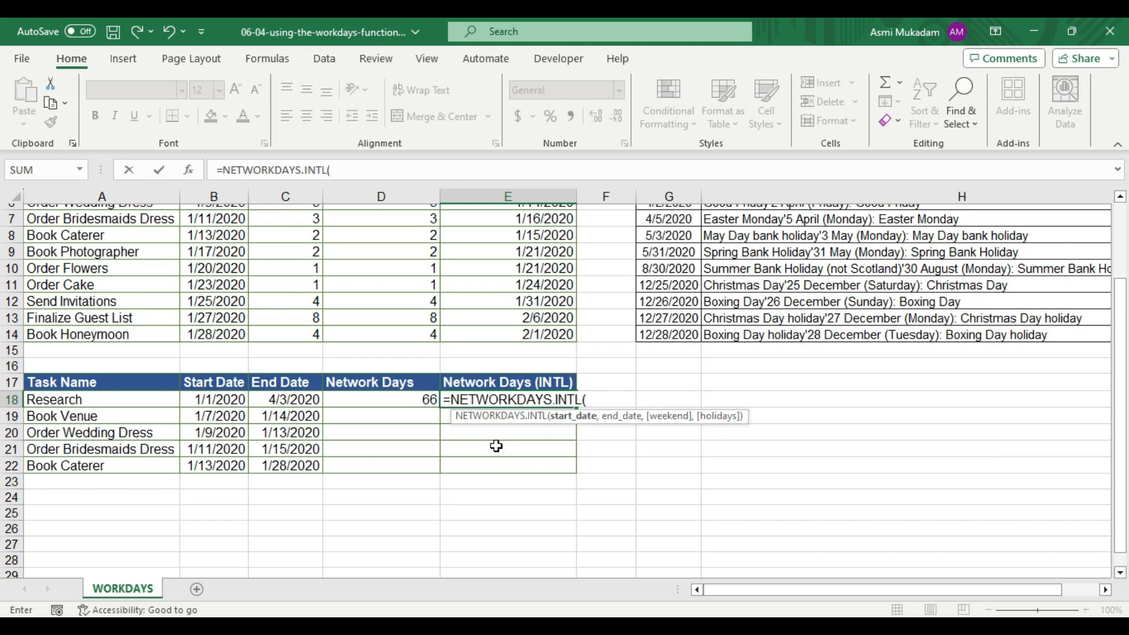
{"action": "left_click", "coordinate": [232, 400]}
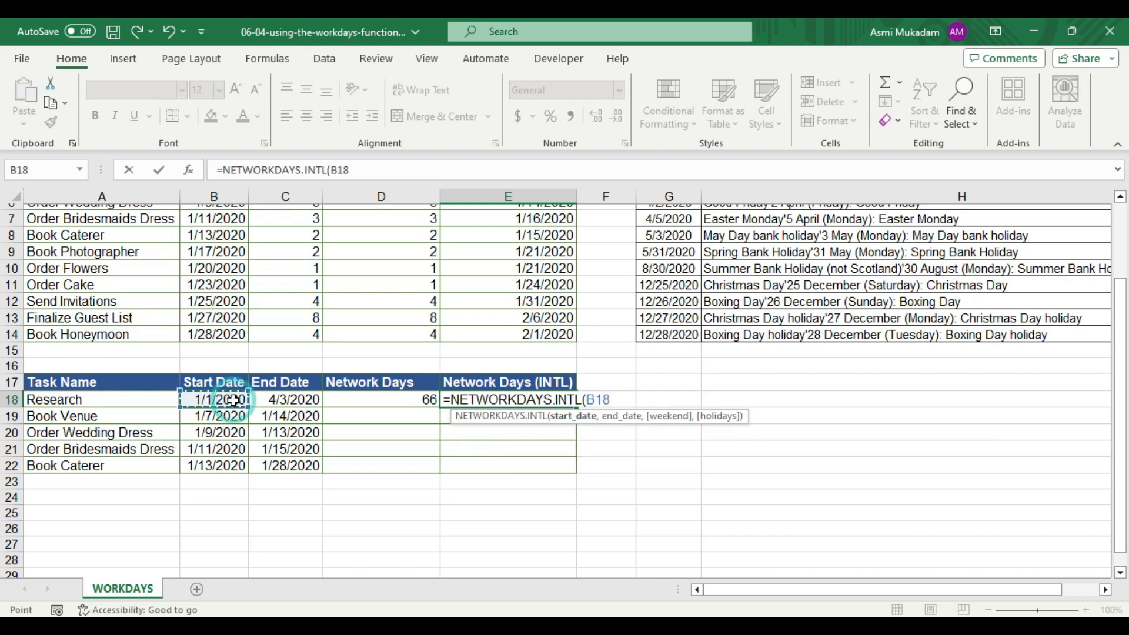
{"action": "type", "text": ","}
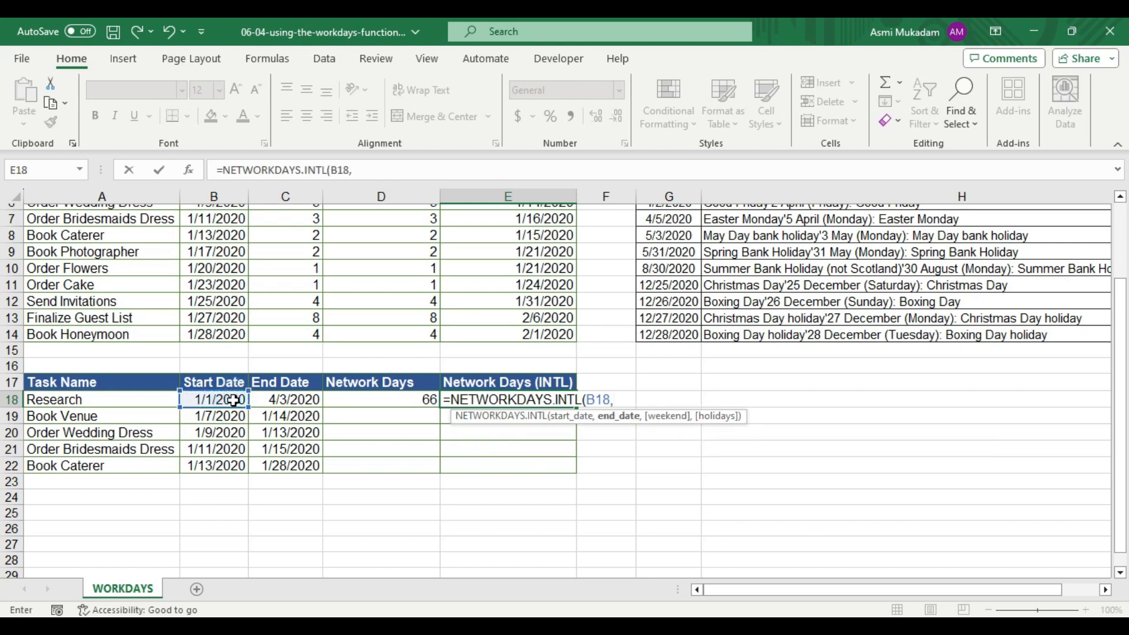
{"action": "left_click", "coordinate": [276, 405]}
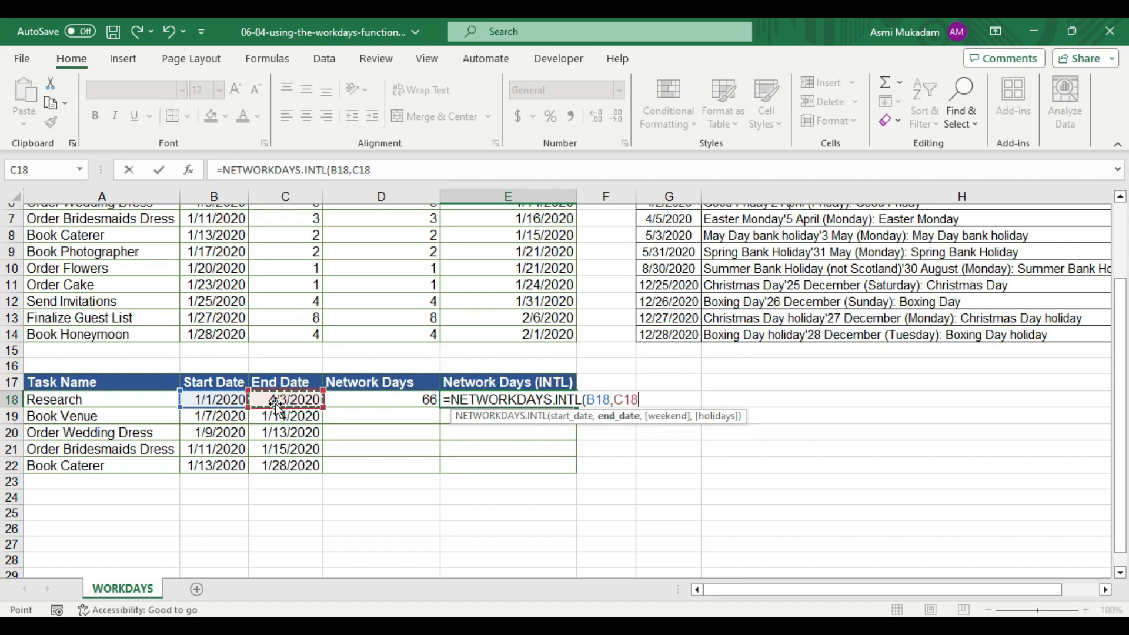
{"action": "type", "text": ","}
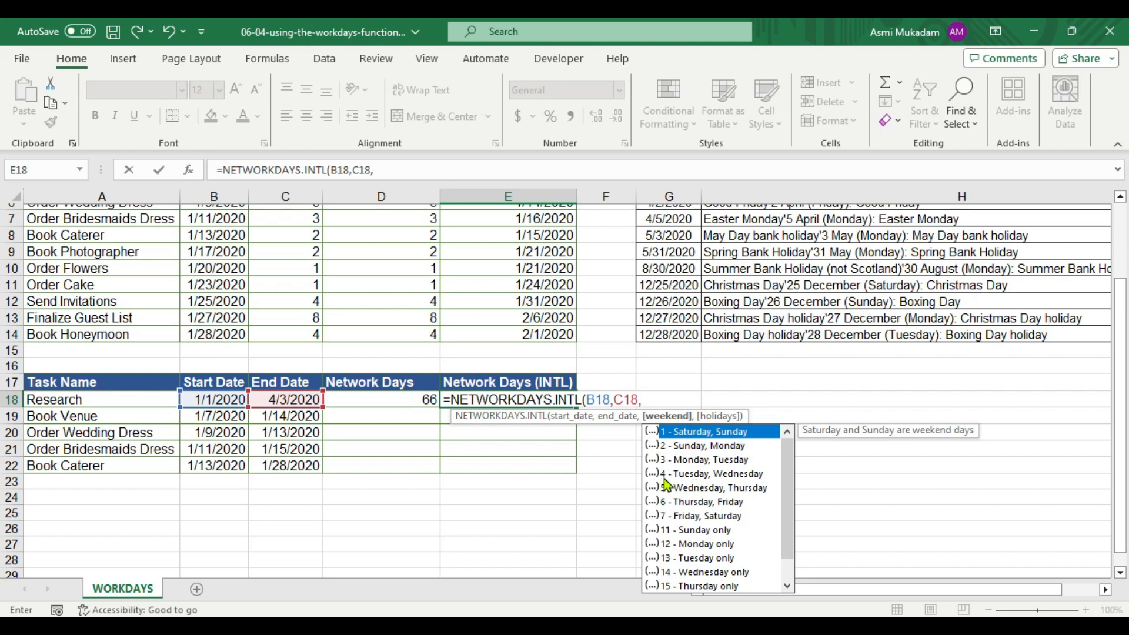
Complete the E18 formula with weekend option 4 (Tuesday, Wednesday) and absolute holidays, giving =NETWORKDAYS.INTL(B18,C18,4,$G$5:$G$14).
{"action": "type", "text": "4"}
{"action": "type", "text": ","}
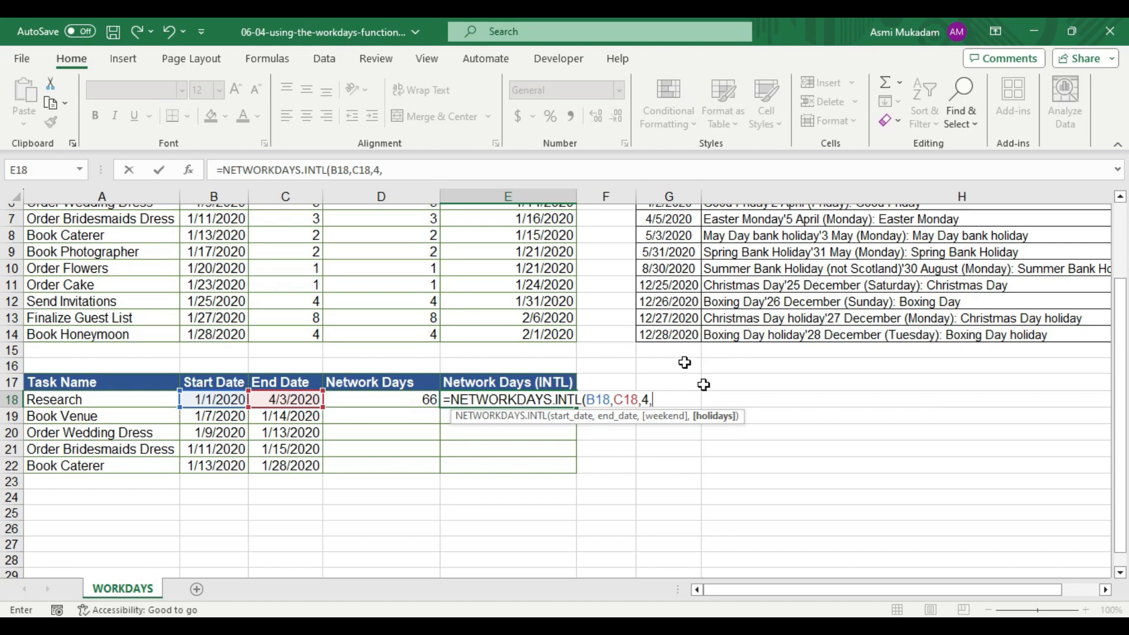
{"action": "scroll", "coordinate": [682, 360], "scroll_direction": "up", "scroll_amount": 2}
{"action": "left_click_drag", "start_coordinate": [674, 286], "coordinate": [699, 429]}
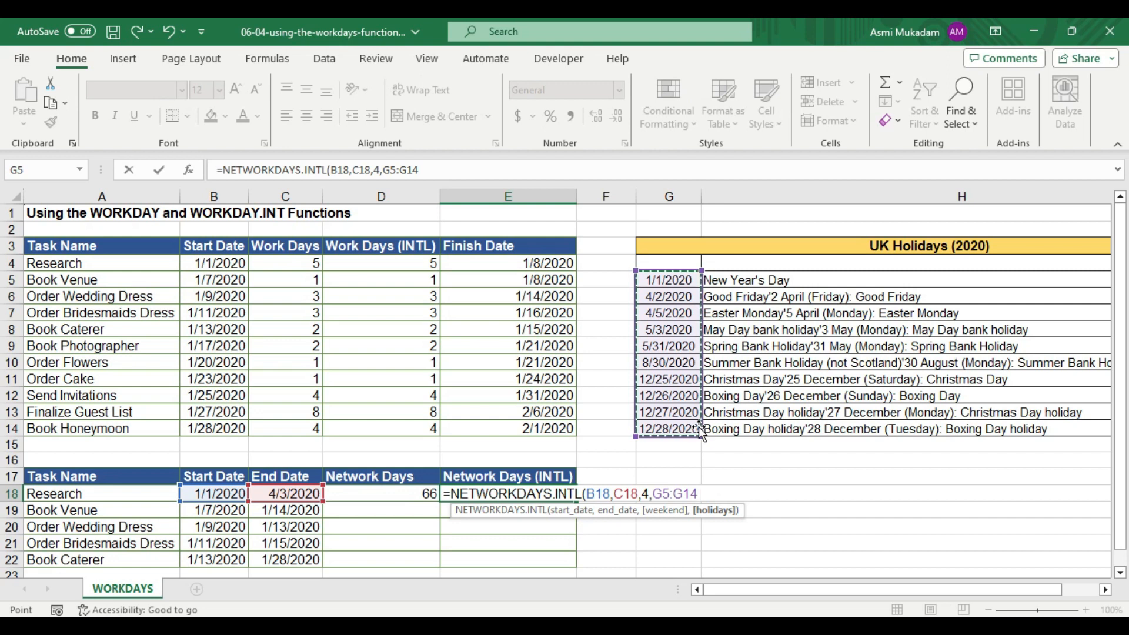
{"action": "key", "text": "F4"}
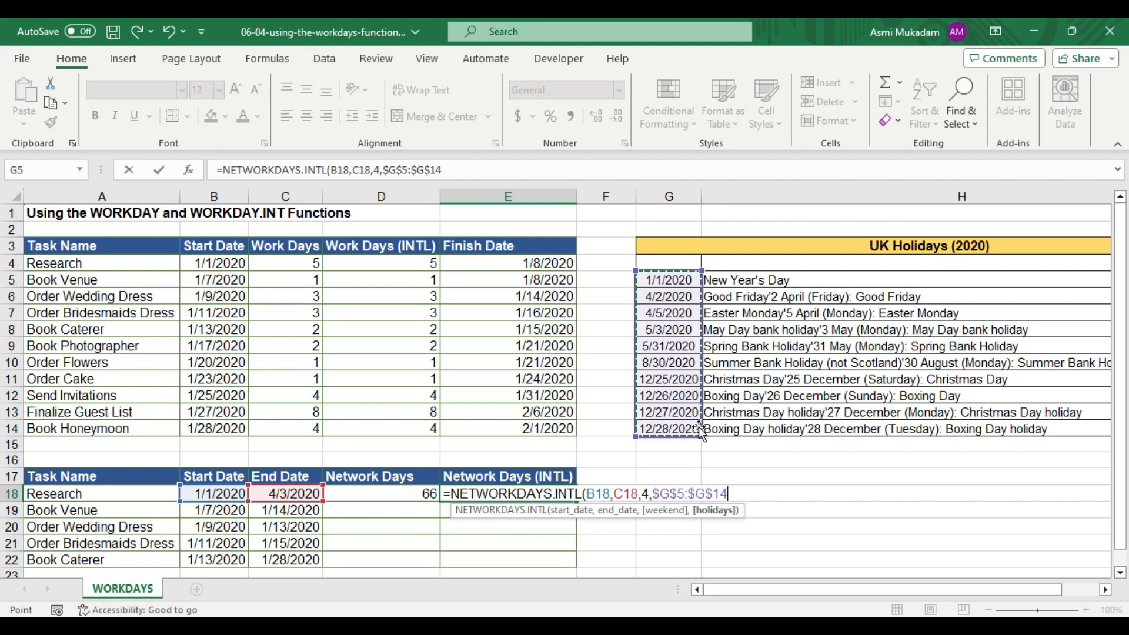
{"action": "type", "text": ")"}
{"action": "key", "text": "Return"}
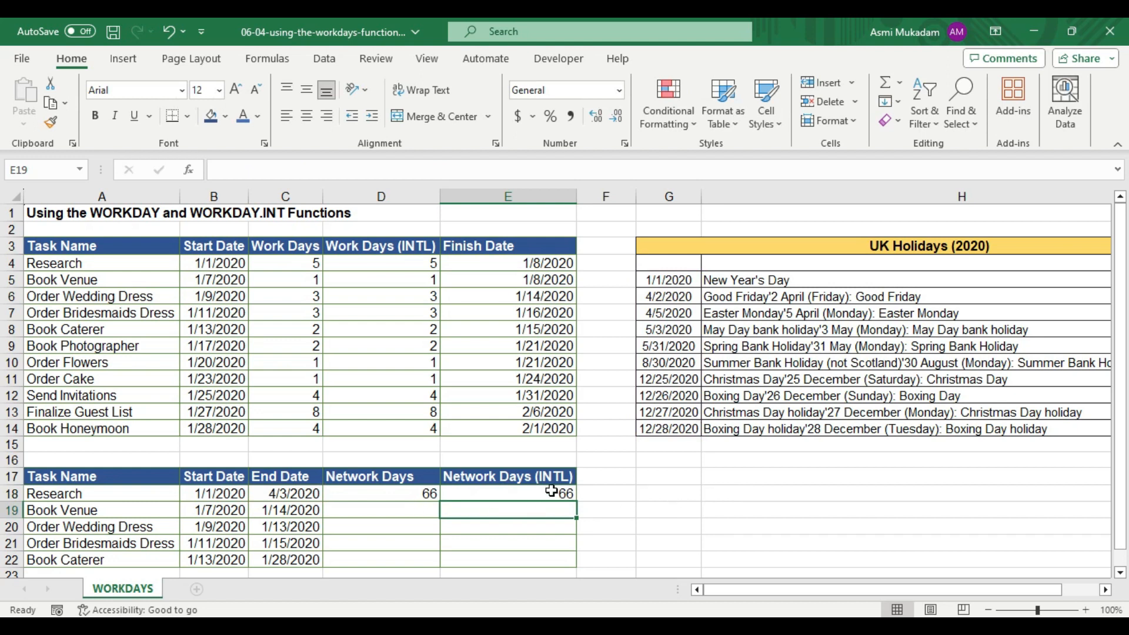
Fill the Network Days and Network Days (INTL) formulas from D18 and E18 down to row 22.
{"action": "left_click", "coordinate": [415, 498]}
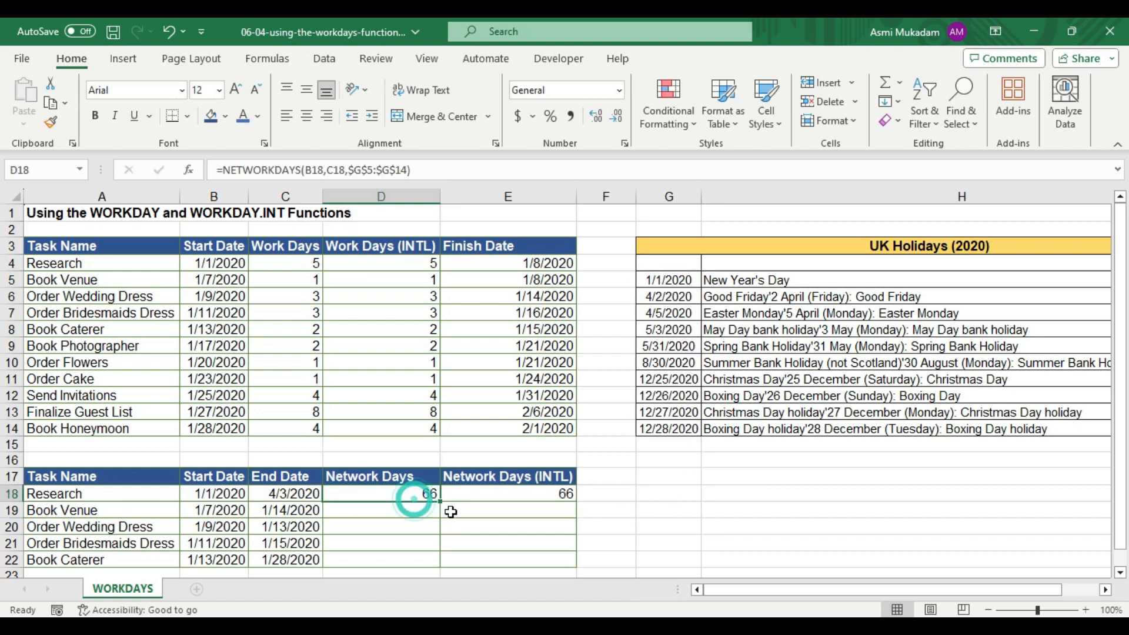
{"action": "left_click_drag", "start_coordinate": [439, 501], "coordinate": [436, 567]}
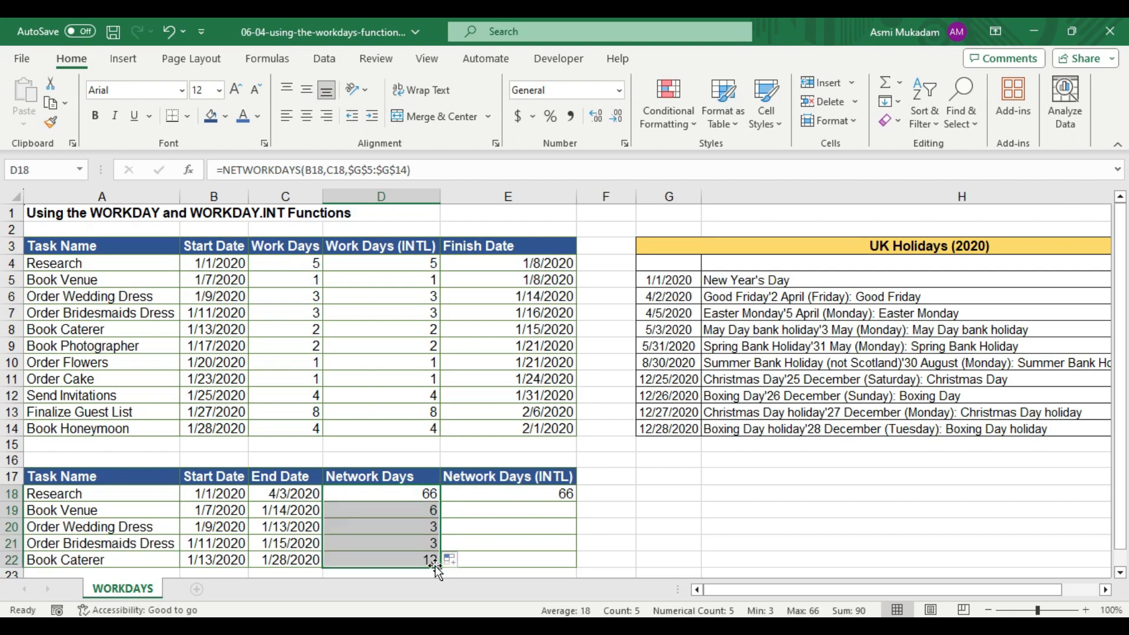
{"action": "left_click", "coordinate": [547, 493]}
{"action": "left_click_drag", "start_coordinate": [572, 496], "coordinate": [572, 569]}
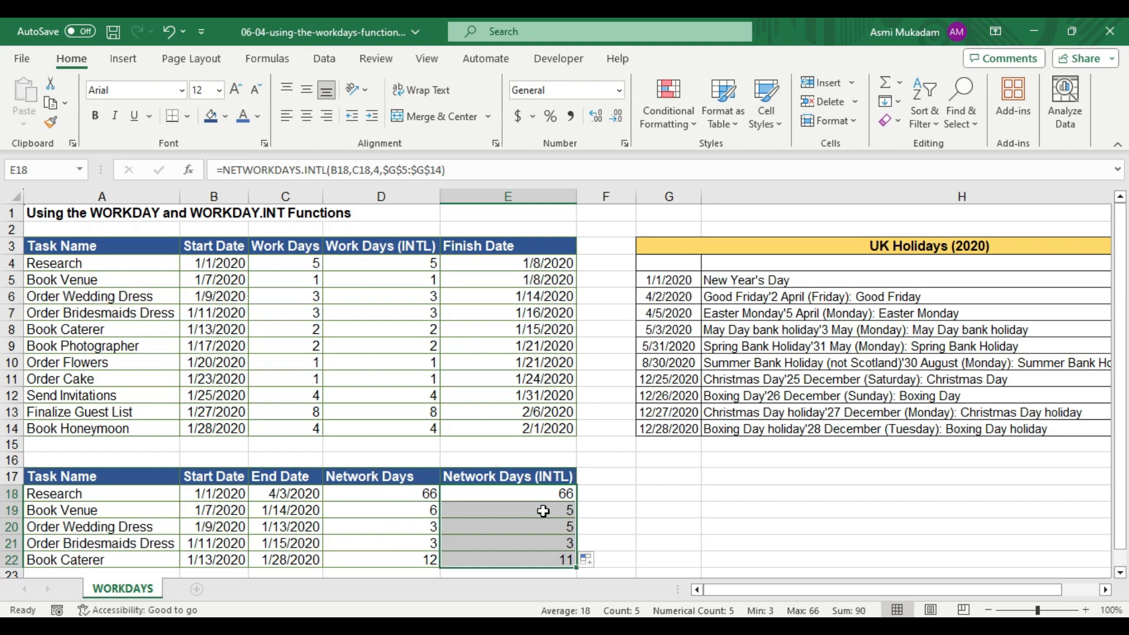
{"action": "scroll", "coordinate": [777, 550], "scroll_direction": "down", "scroll_amount": 3}
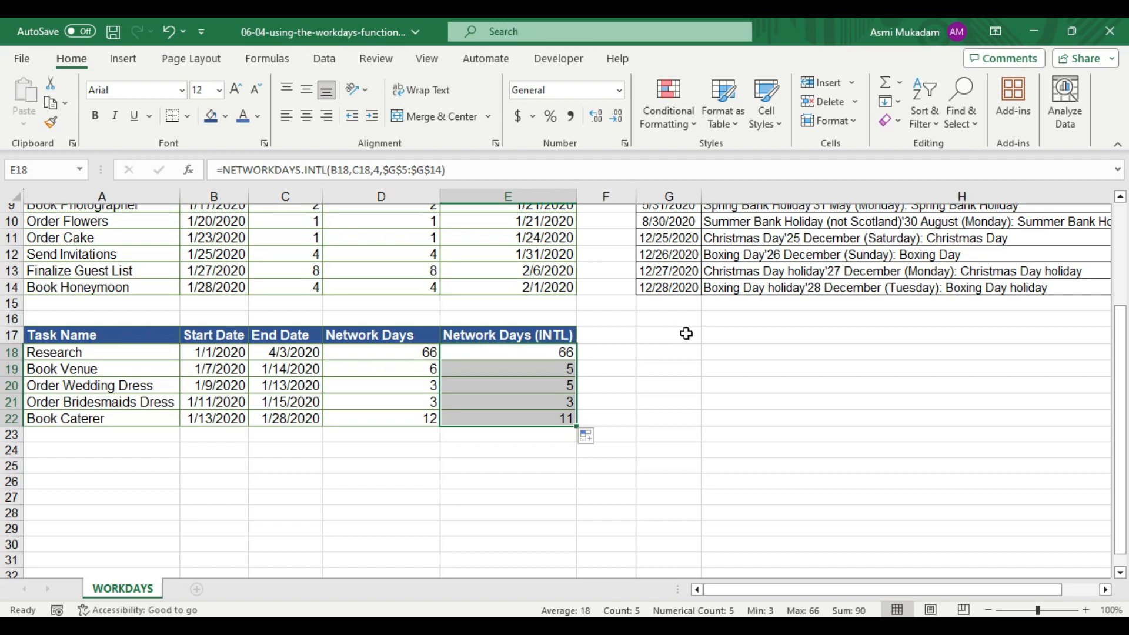
{"action": "scroll", "coordinate": [687, 333], "scroll_direction": "up", "scroll_amount": 3}
{"action": "scroll", "coordinate": [683, 330], "scroll_direction": "down", "scroll_amount": 3}
{"action": "left_click", "coordinate": [384, 465]}
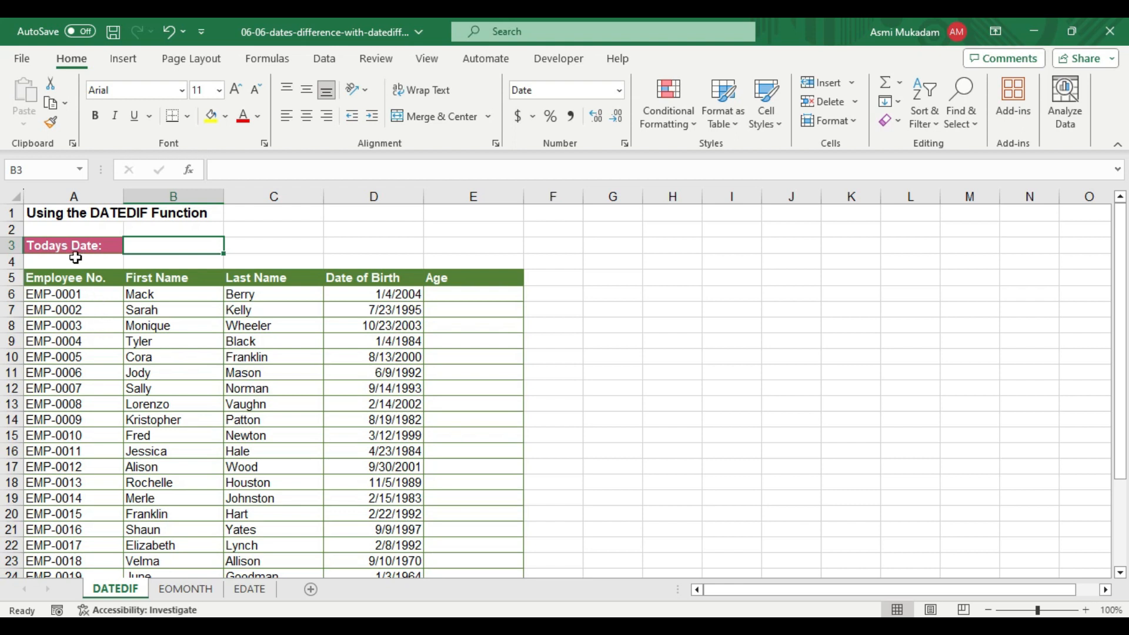
Enter =TODAY() in B3 of the DATEDIF sheet as today's date.
{"action": "left_click", "coordinate": [146, 249]}
{"action": "type", "text": "=tad"}
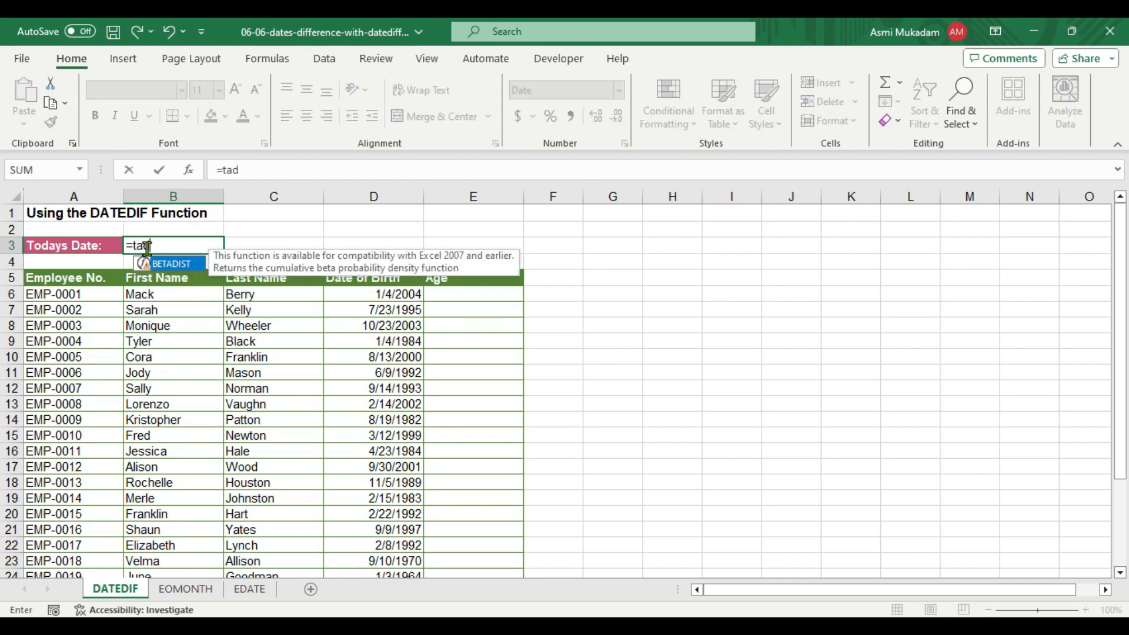
{"action": "key", "text": "BackSpace"}
{"action": "key", "text": "BackSpace"}
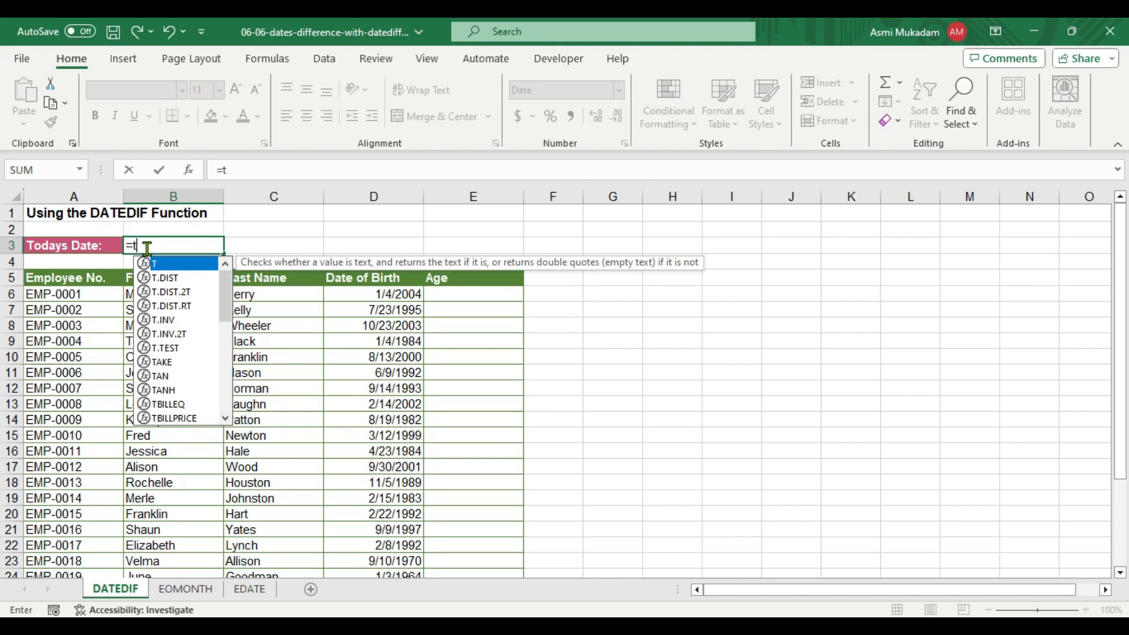
{"action": "type", "text": "oday"}
{"action": "key", "text": "Tab"}
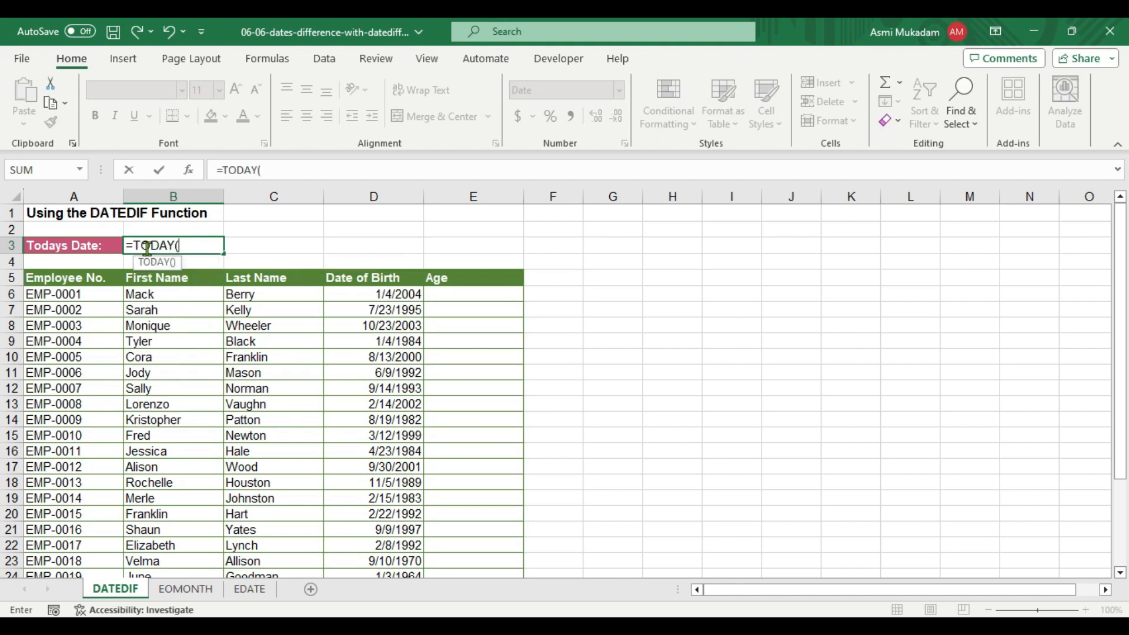
{"action": "type", "text": ")"}
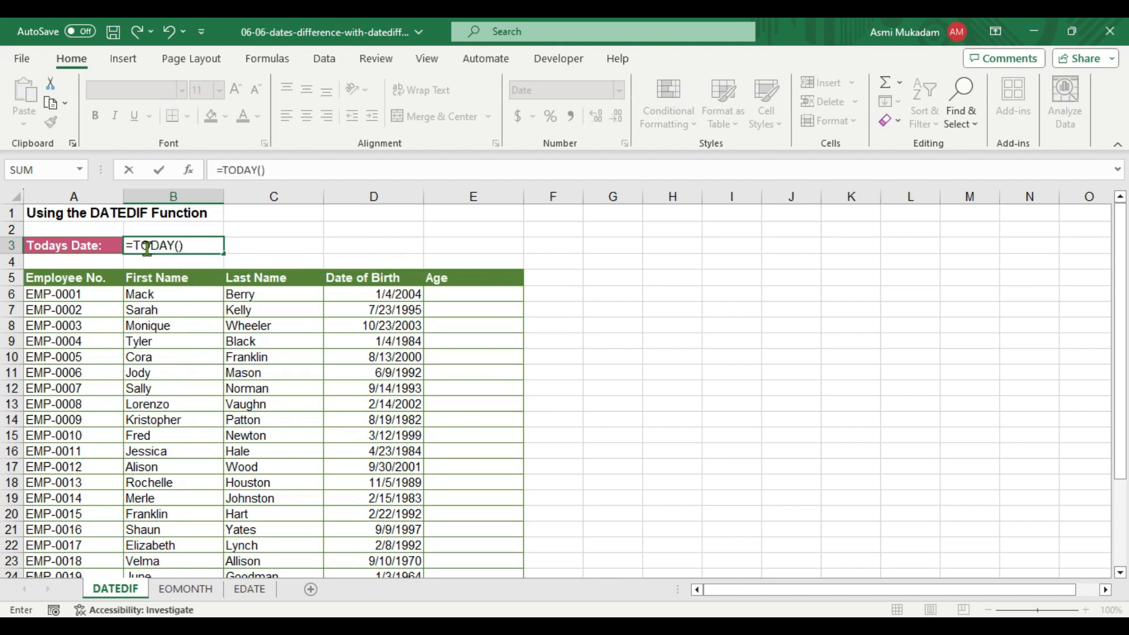
{"action": "key", "text": "Return"}
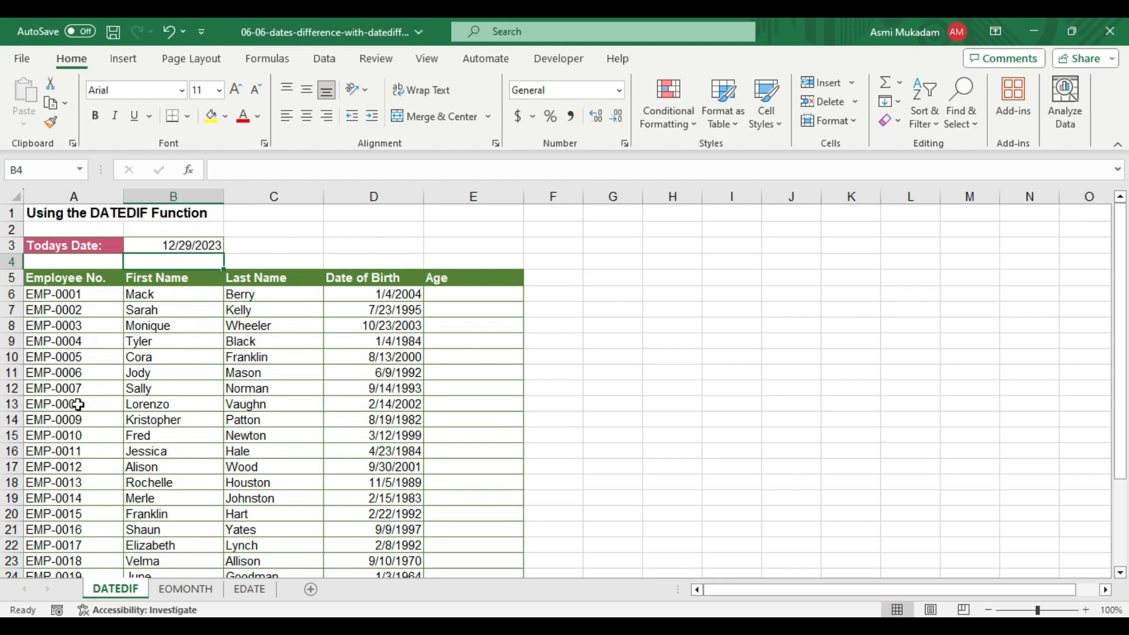
Enter =DATEDIF(D6,B3,"y") in E6 to calculate the first employee's age in years from the date of birth.
{"action": "left_click", "coordinate": [440, 297]}
{"action": "type", "text": "="}
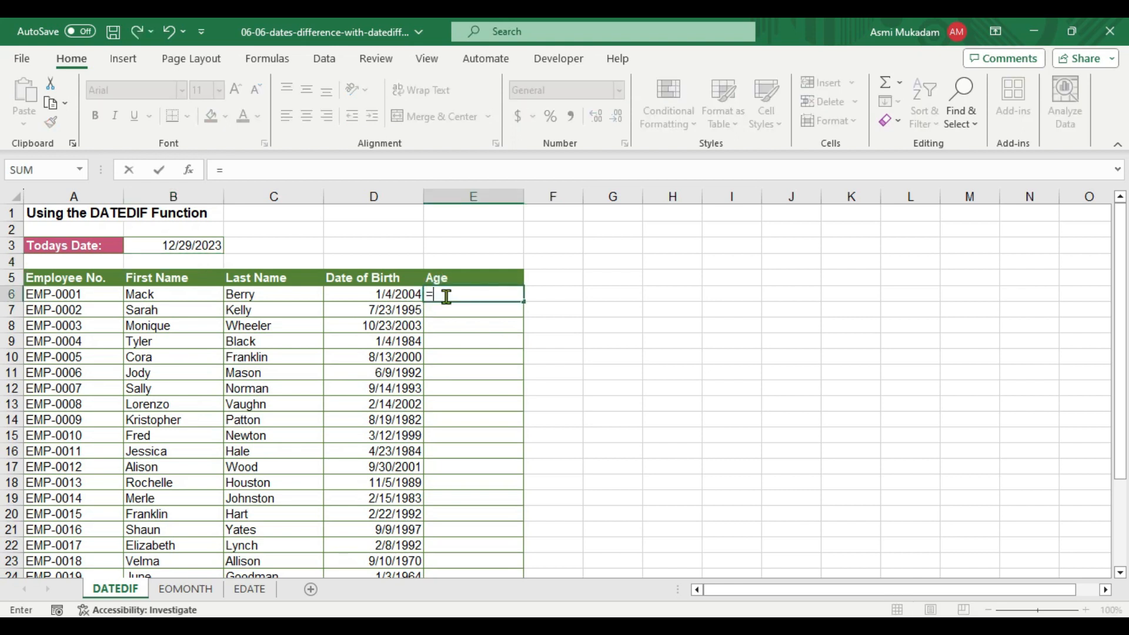
{"action": "type", "text": "date"}
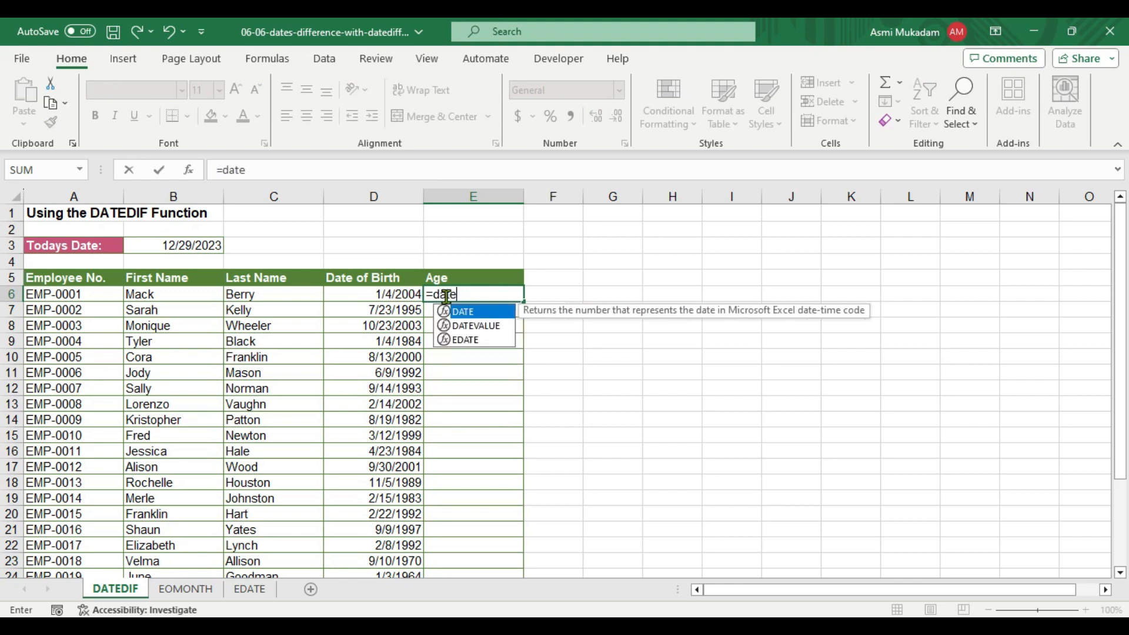
{"action": "type", "text": "dif"}
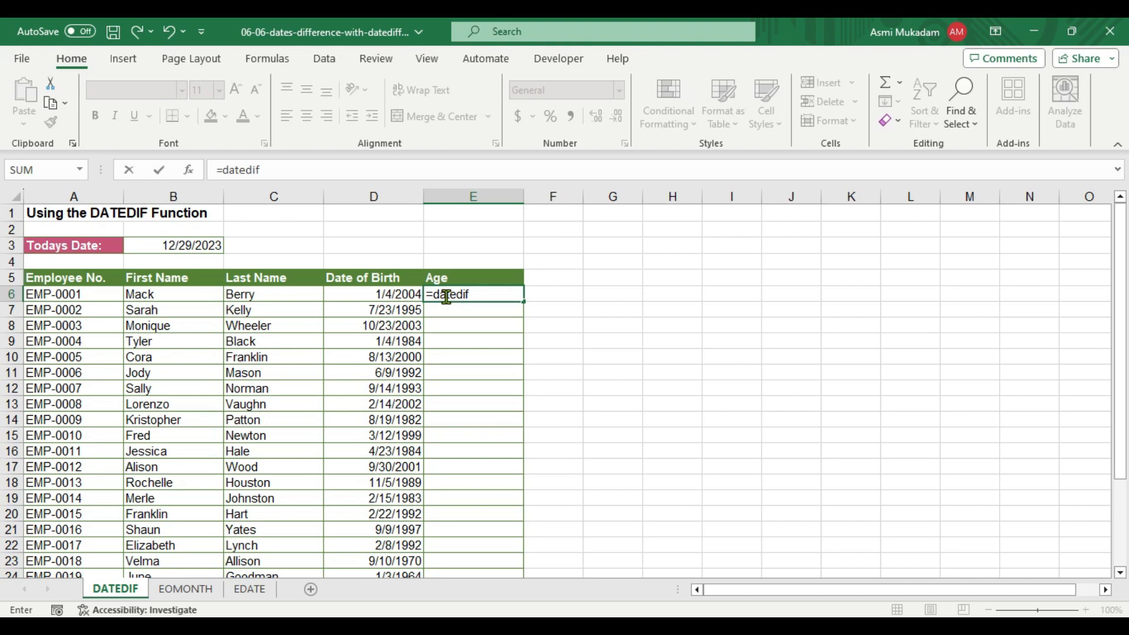
{"action": "type", "text": "("}
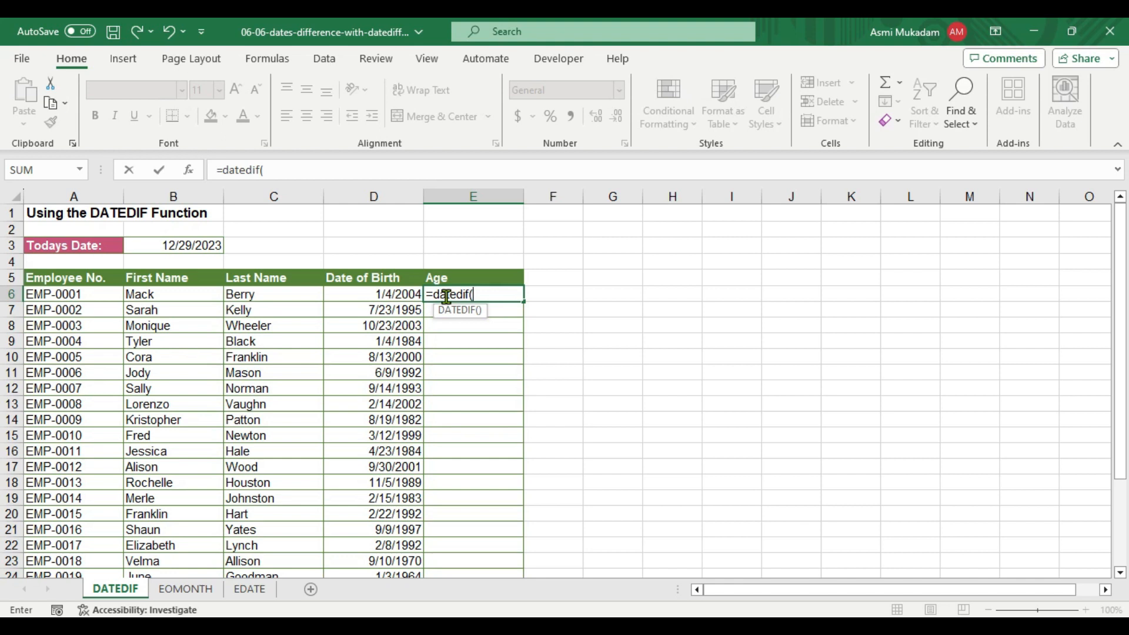
{"action": "left_click", "coordinate": [381, 293]}
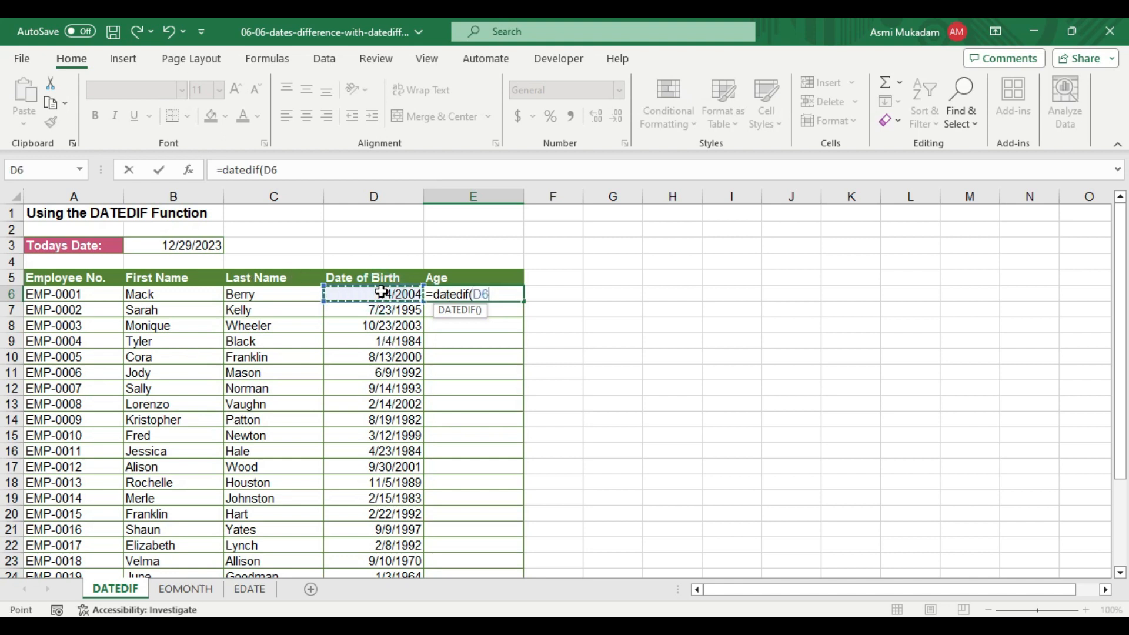
{"action": "type", "text": ","}
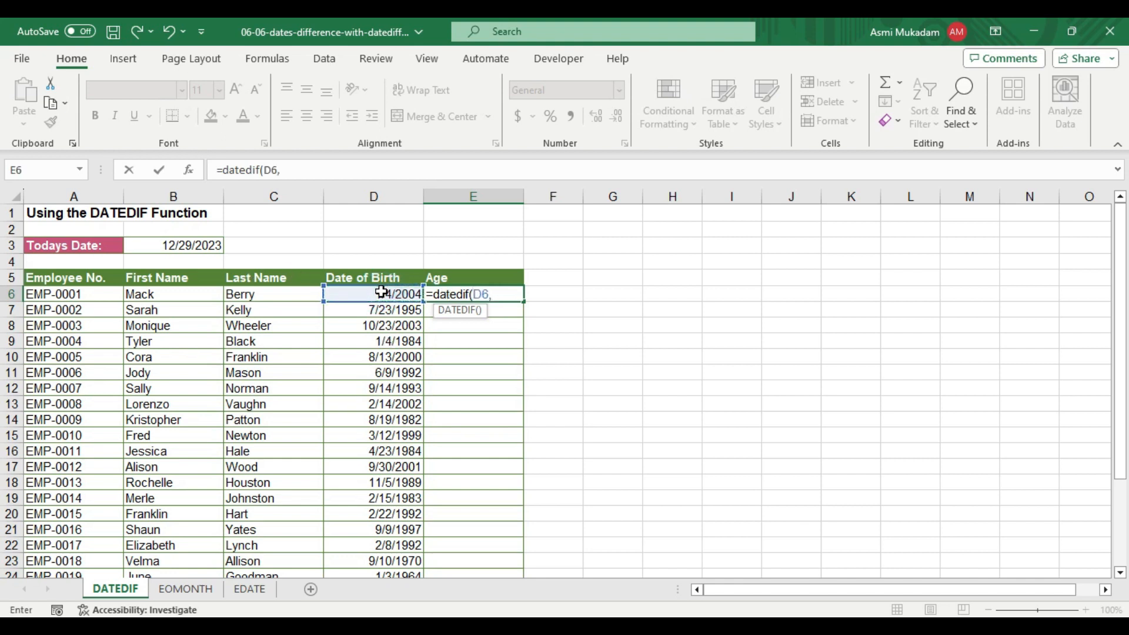
{"action": "left_click", "coordinate": [162, 249]}
{"action": "type", "text": ",\"y"}
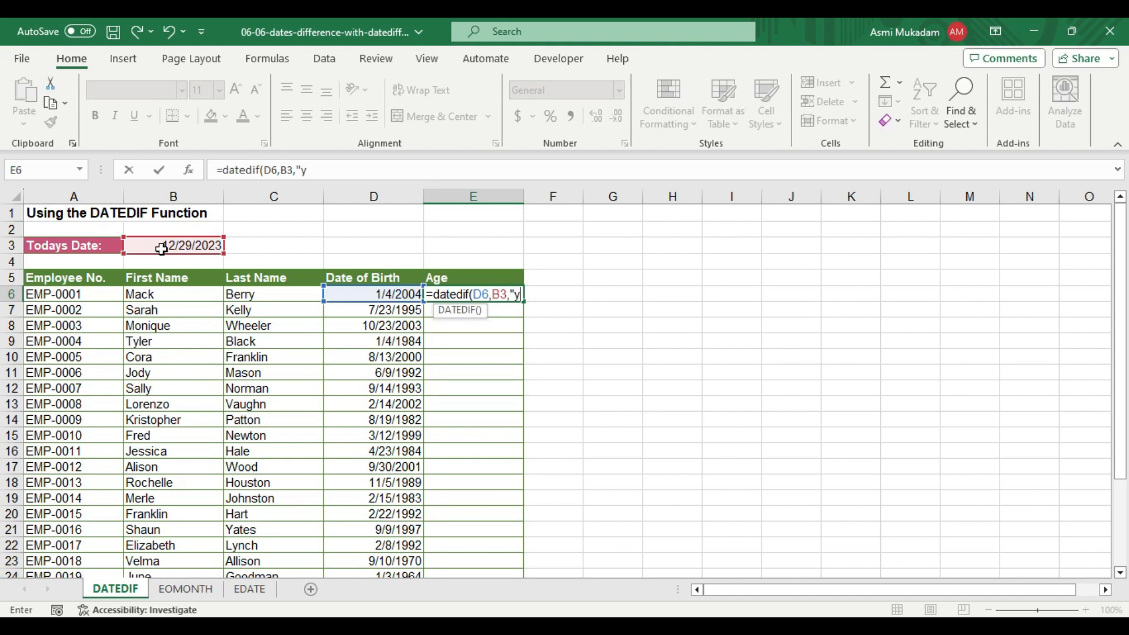
{"action": "type", "text": "\")"}
{"action": "key", "text": "Return"}
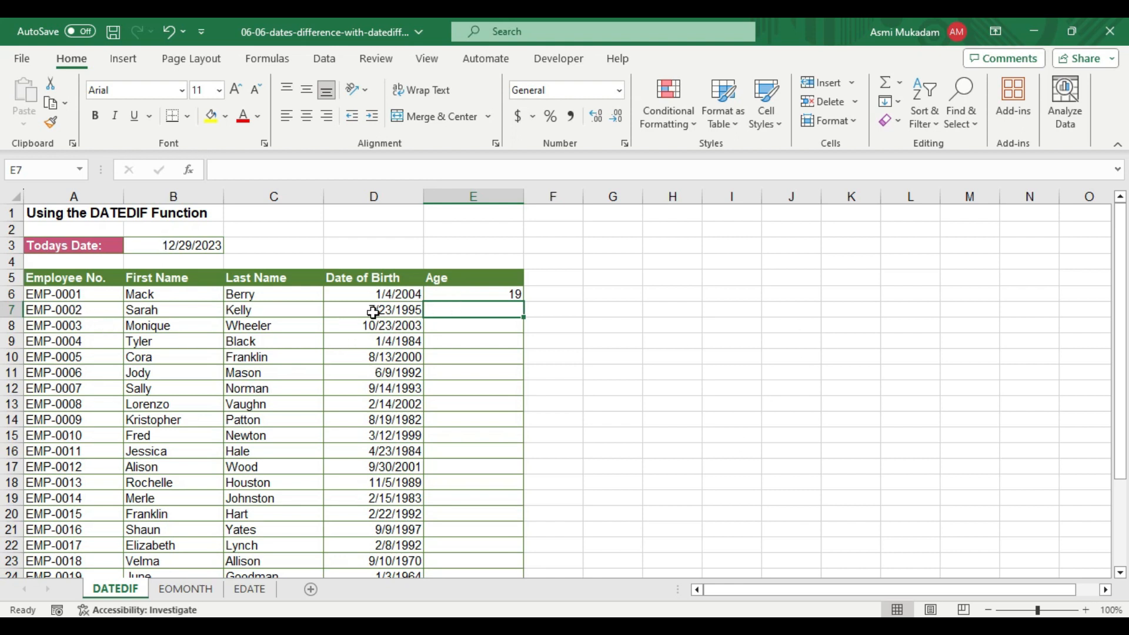
Try to fill the DATEDIF formula from E6 down to E11, and clear the filled cells E7:E11.
{"action": "left_click", "coordinate": [475, 296]}
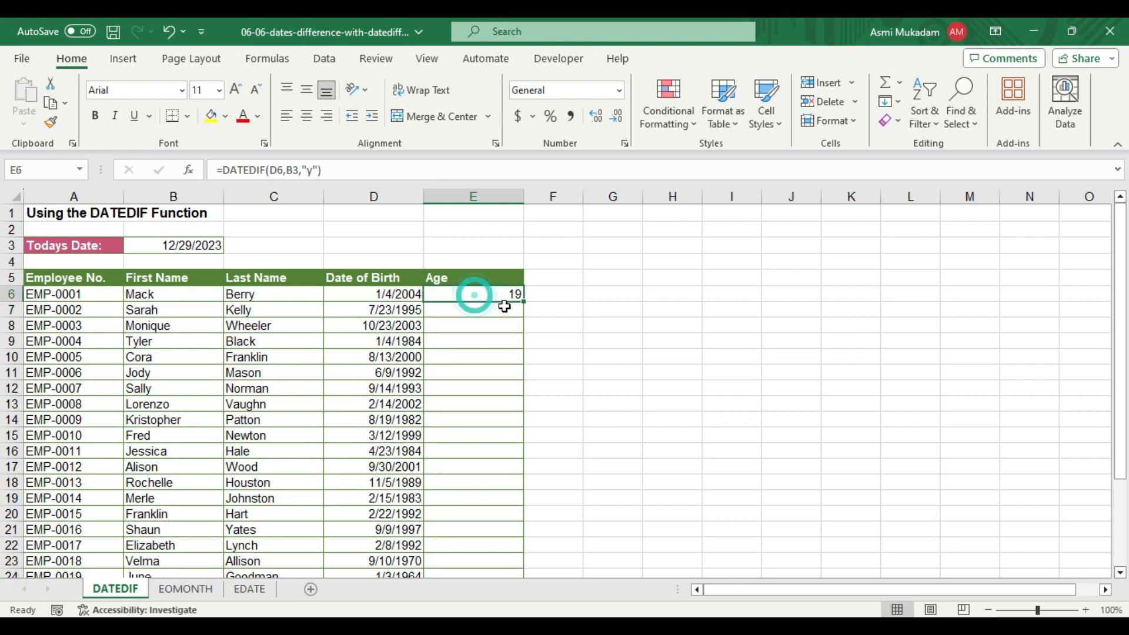
{"action": "left_click_drag", "start_coordinate": [523, 301], "coordinate": [527, 378]}
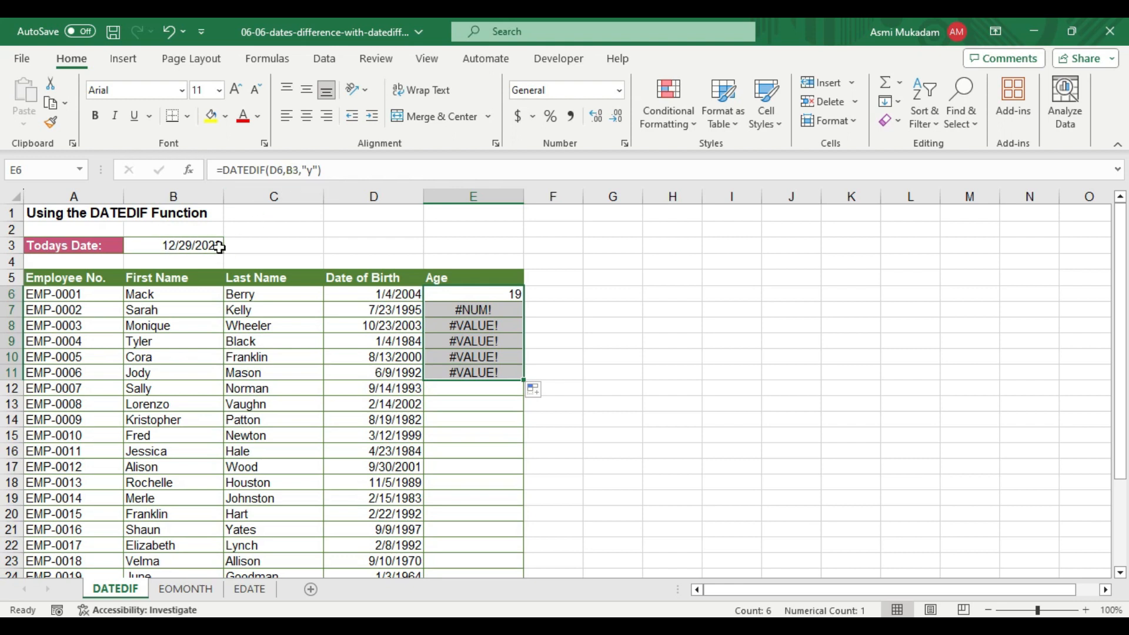
{"action": "left_click_drag", "start_coordinate": [461, 310], "coordinate": [489, 382]}
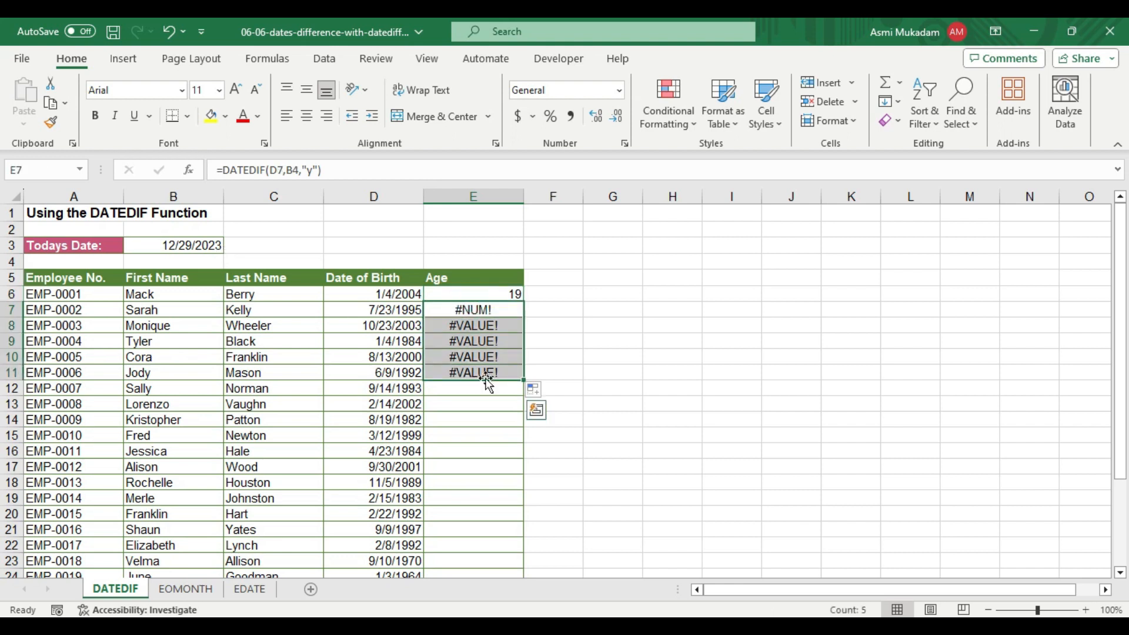
{"action": "key", "text": "Delete"}
{"action": "left_click", "coordinate": [480, 294]}
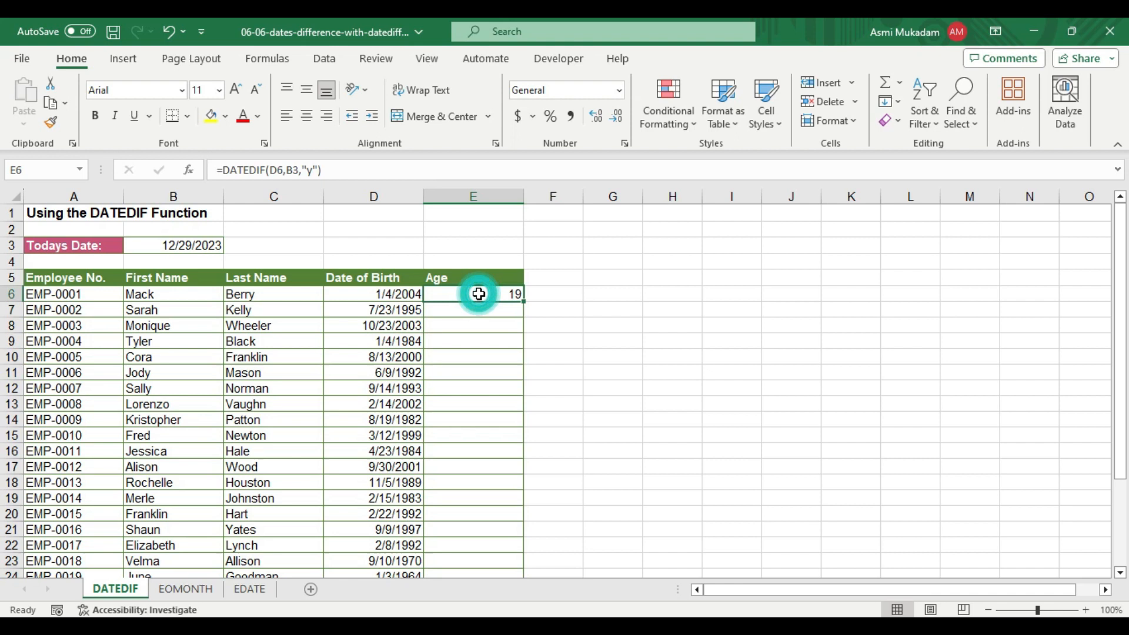
Make the B3 reference absolute in E6's age formula so it reads =DATEDIF(D6,$B$3,"y").
{"action": "left_click", "coordinate": [299, 170]}
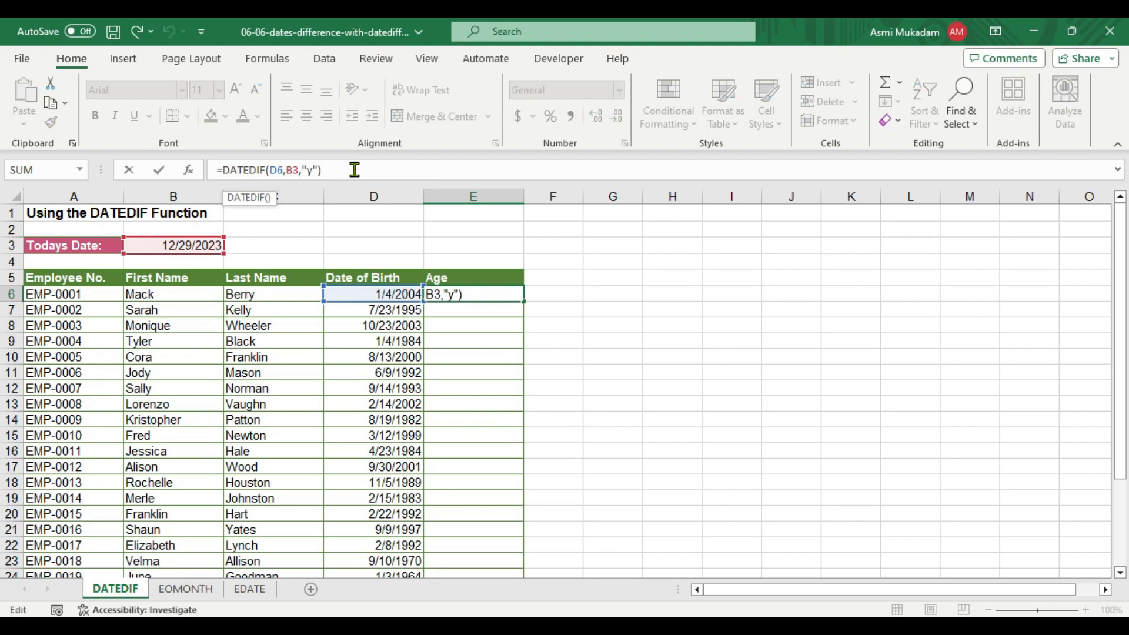
{"action": "key", "text": "F4"}
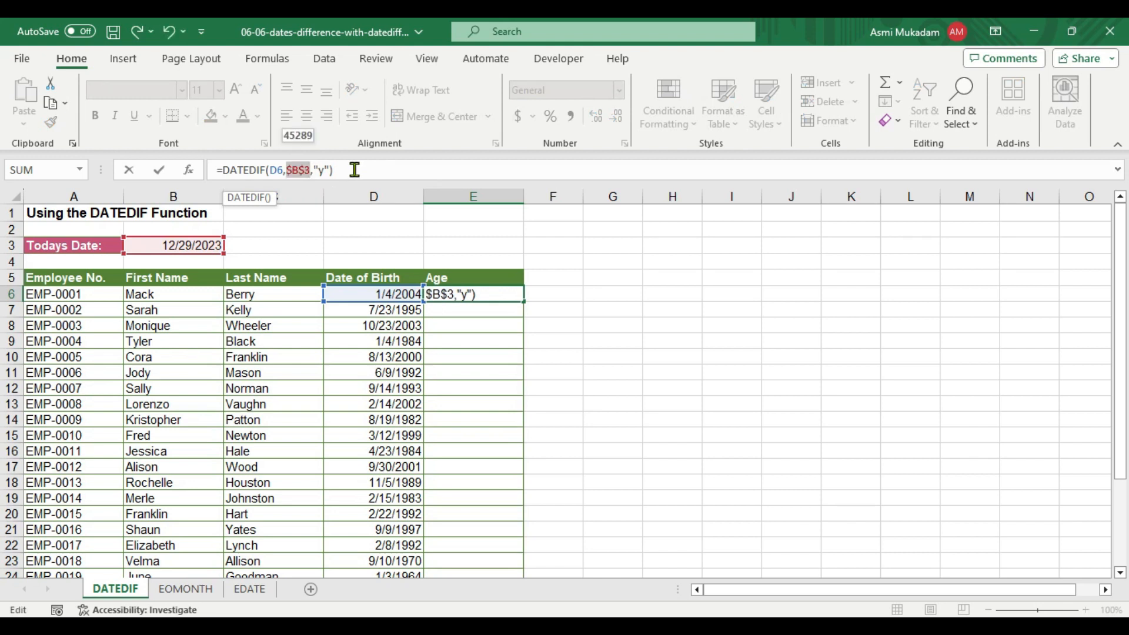
{"action": "key", "text": "Return"}
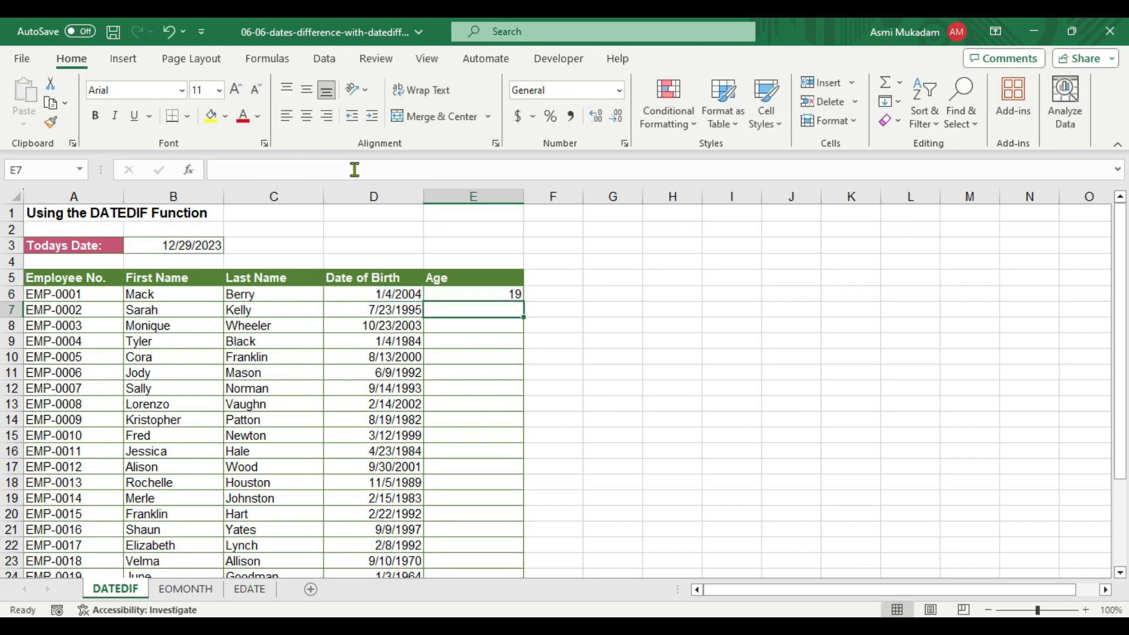
Fill the age formula from E6 down the Age column for all employees.
{"action": "left_click", "coordinate": [518, 292]}
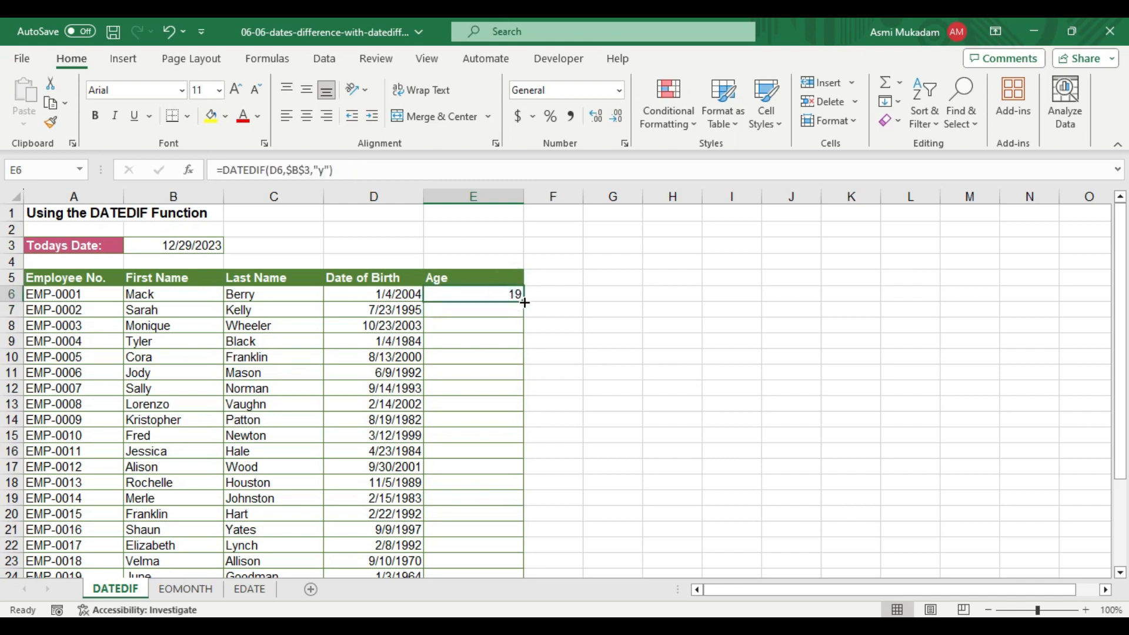
{"action": "double_click", "coordinate": [526, 302]}
{"action": "scroll", "coordinate": [489, 427], "scroll_direction": "down", "scroll_amount": 3}
{"action": "scroll", "coordinate": [489, 427], "scroll_direction": "up", "scroll_amount": 3}
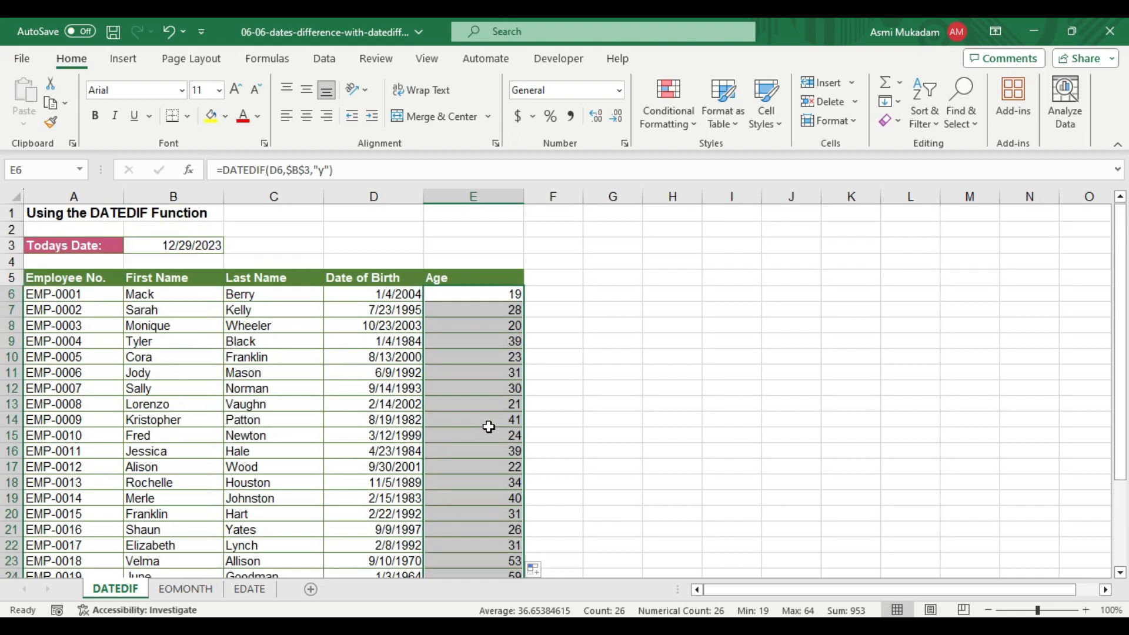
{"action": "left_click", "coordinate": [506, 299]}
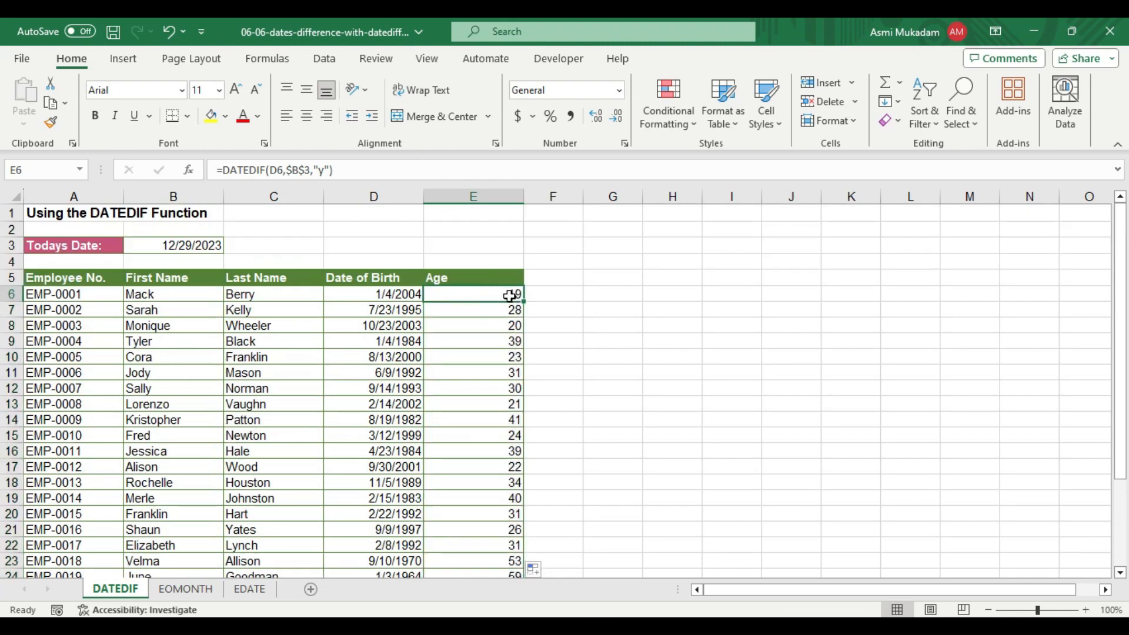
Enter =DATEDIF(D6,TODAY(),"y") in F6 to calculate the first employee's age without referencing the date cell.
{"action": "left_click", "coordinate": [556, 298]}
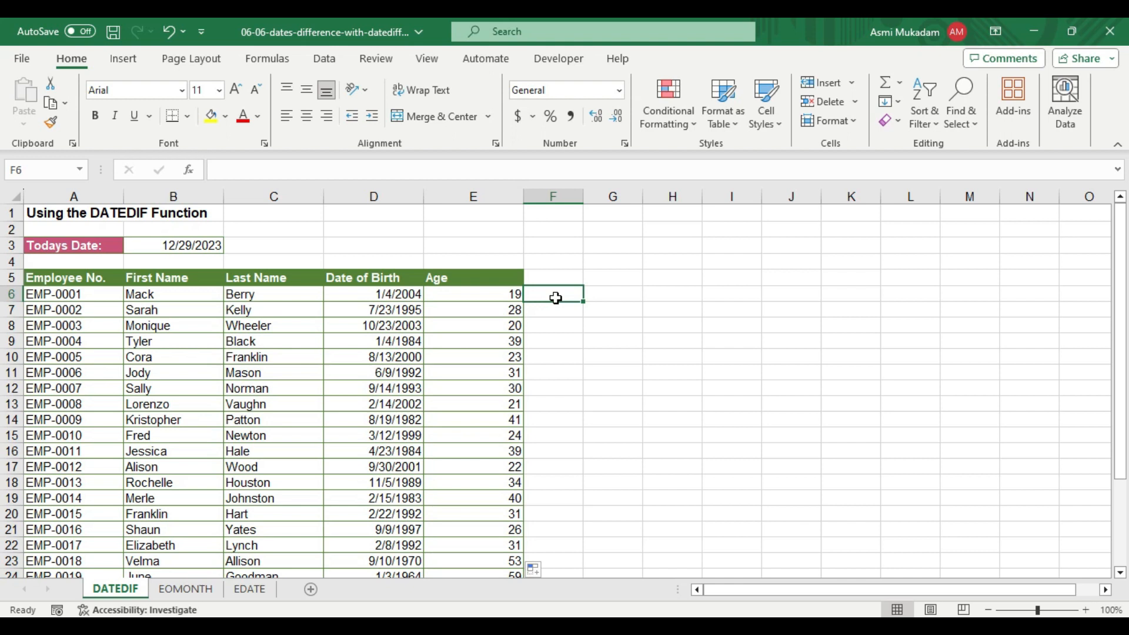
{"action": "type", "text": "="}
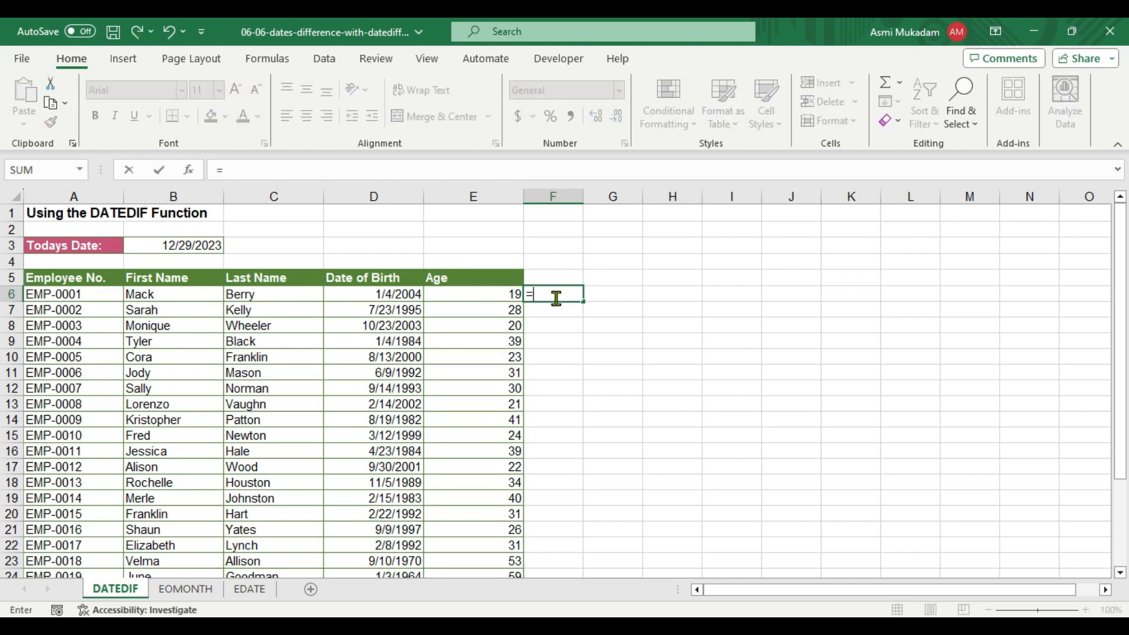
{"action": "type", "text": "date"}
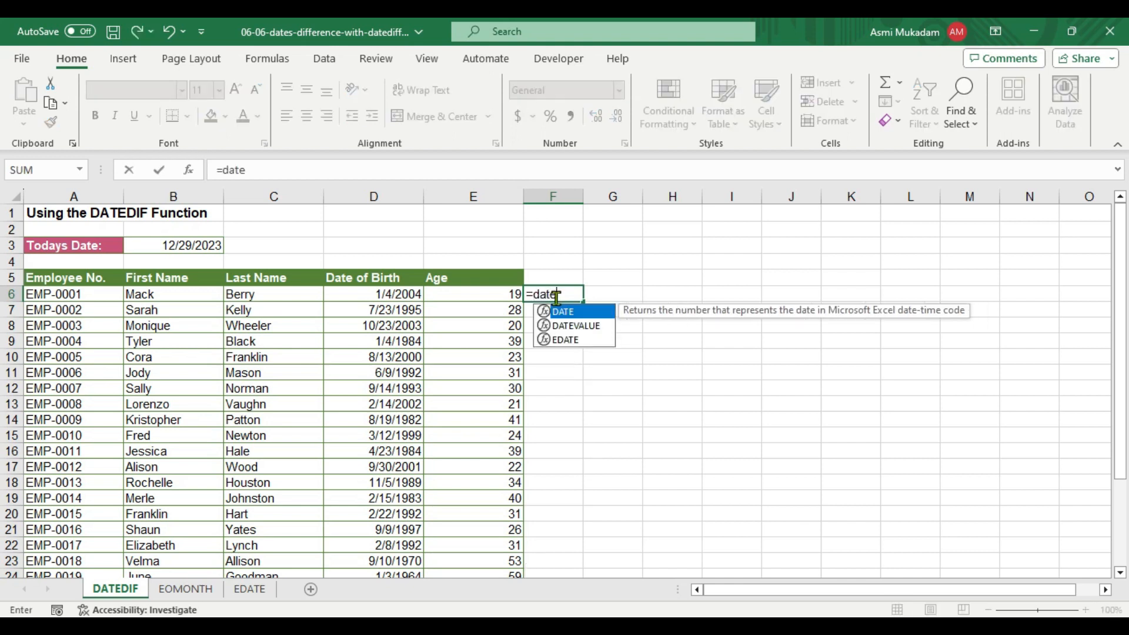
{"action": "type", "text": "dif"}
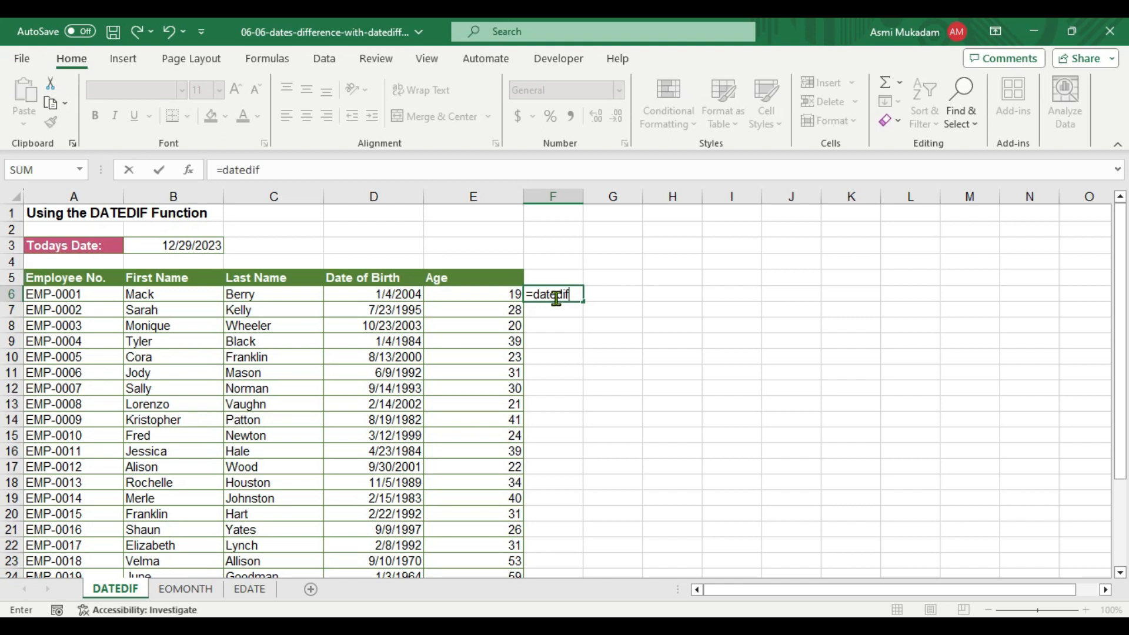
{"action": "type", "text": "("}
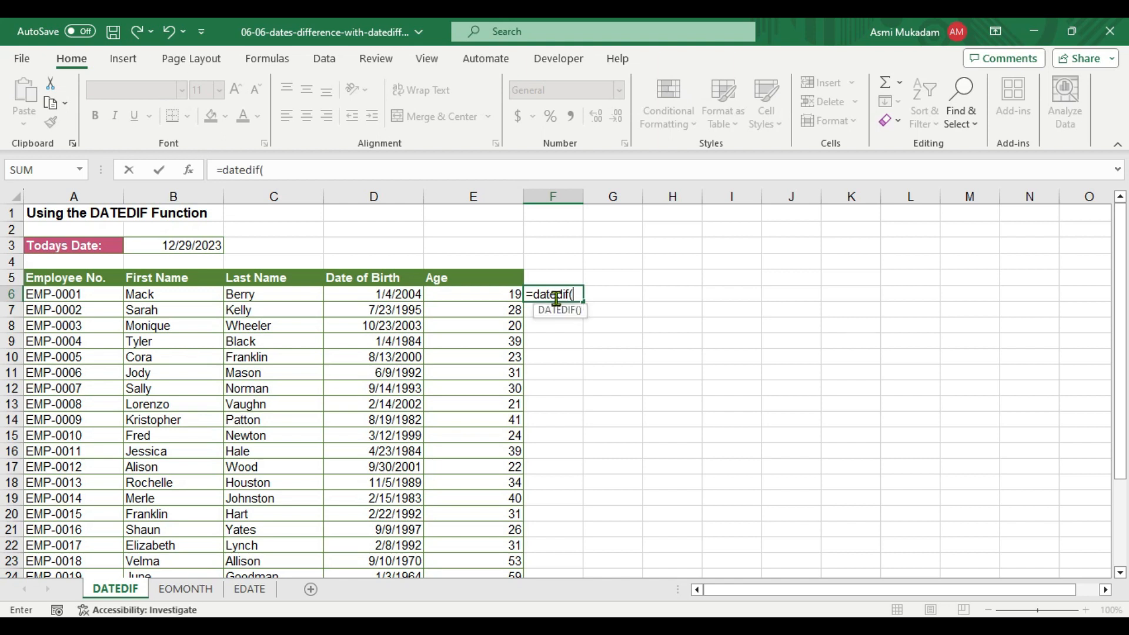
{"action": "left_click", "coordinate": [407, 297]}
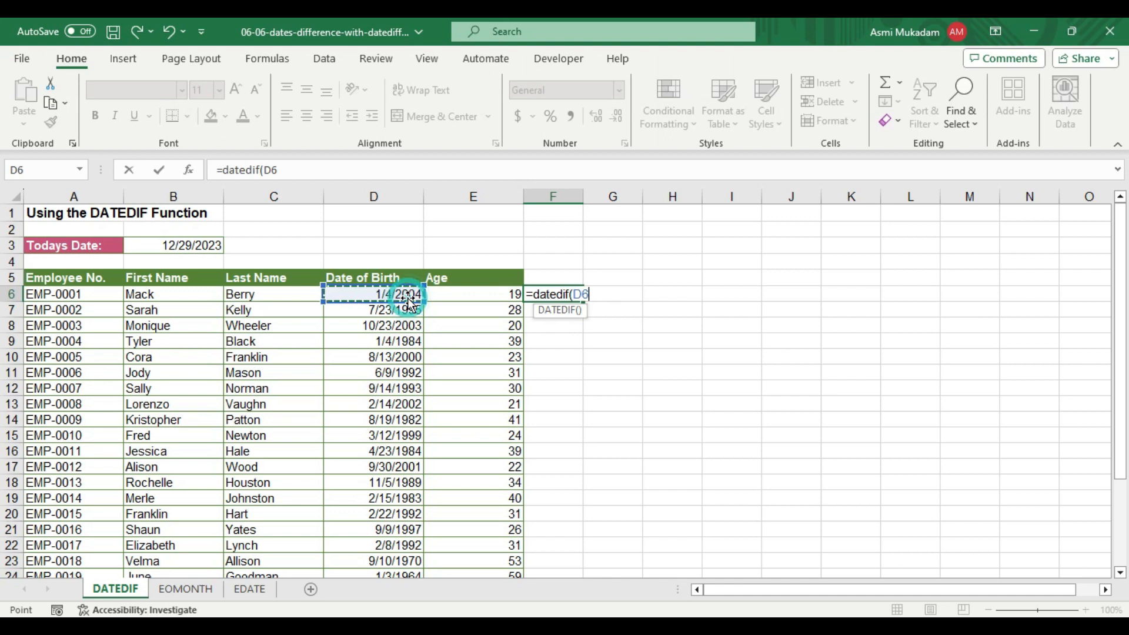
{"action": "type", "text": ","}
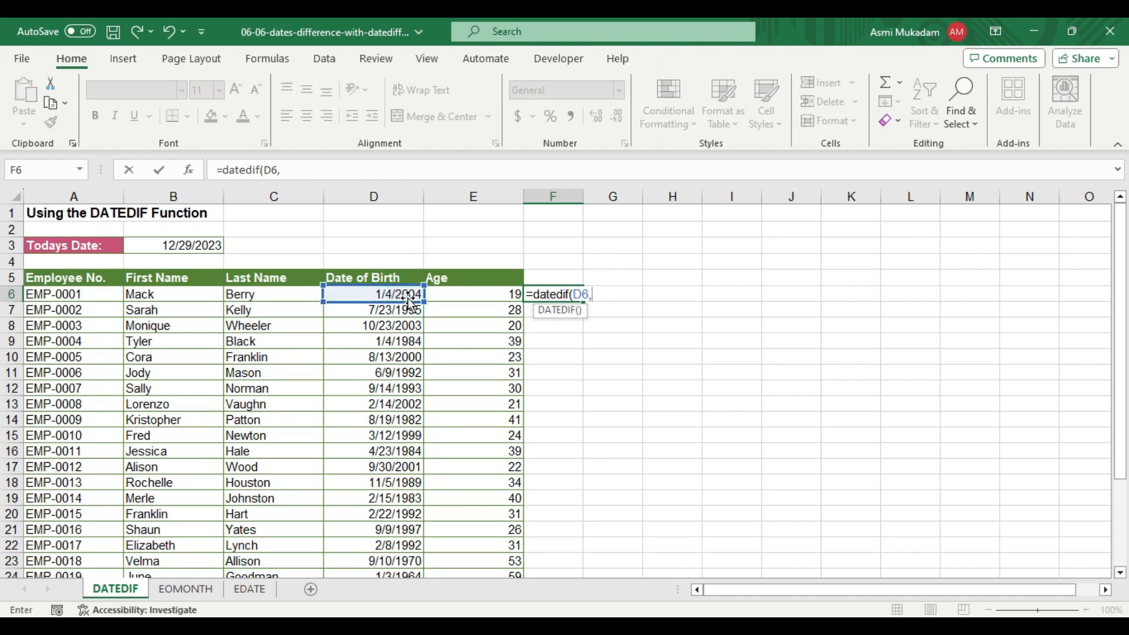
{"action": "type", "text": "today"}
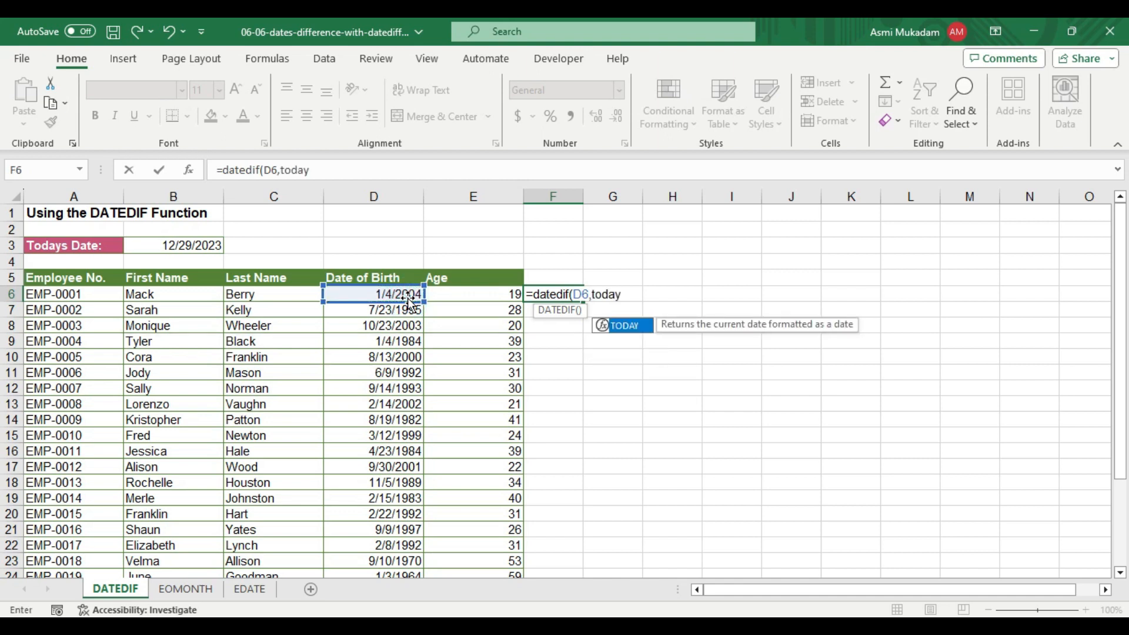
{"action": "key", "text": "Tab"}
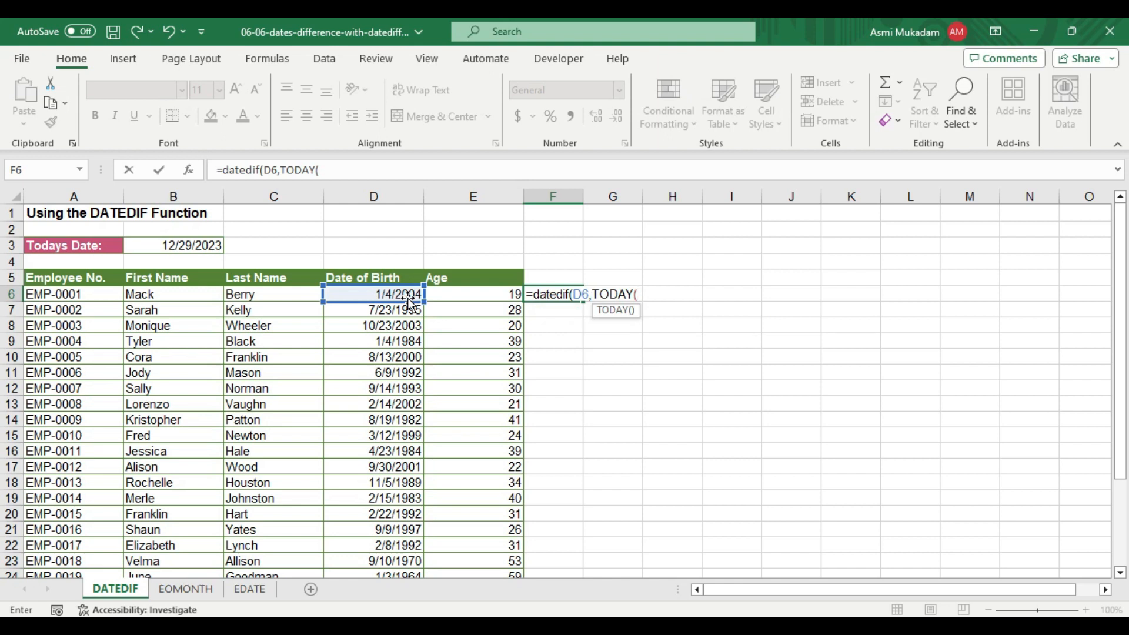
{"action": "type", "text": ")"}
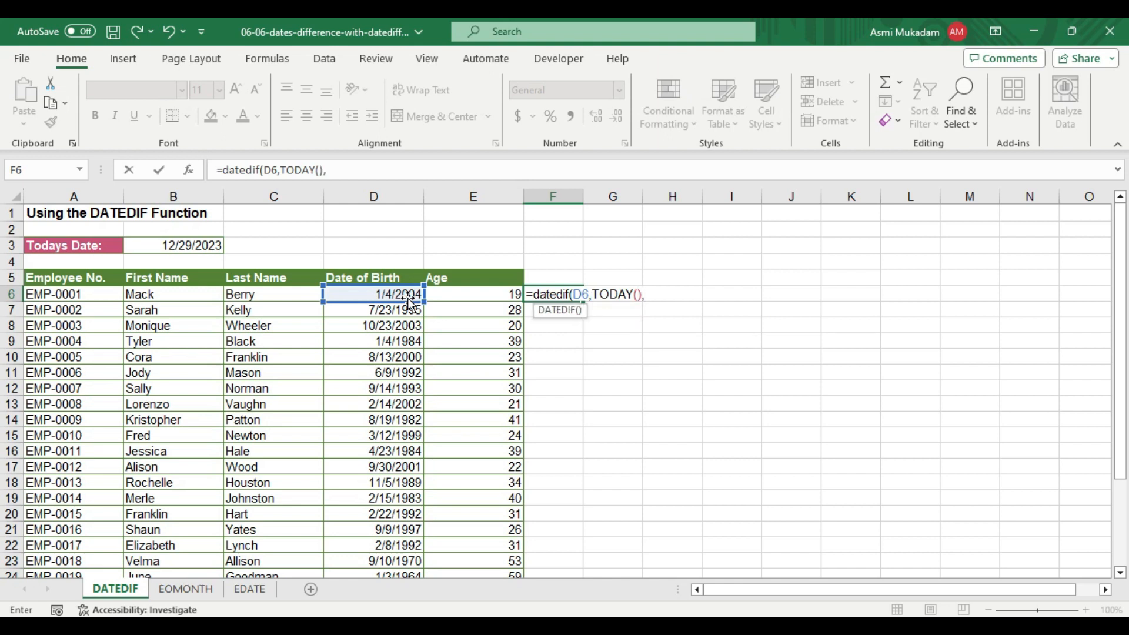
{"action": "type", "text": ",\""}
{"action": "type", "text": "y"}
{"action": "type", "text": ":"}
{"action": "key", "text": "BackSpace"}
{"action": "type", "text": ")"}
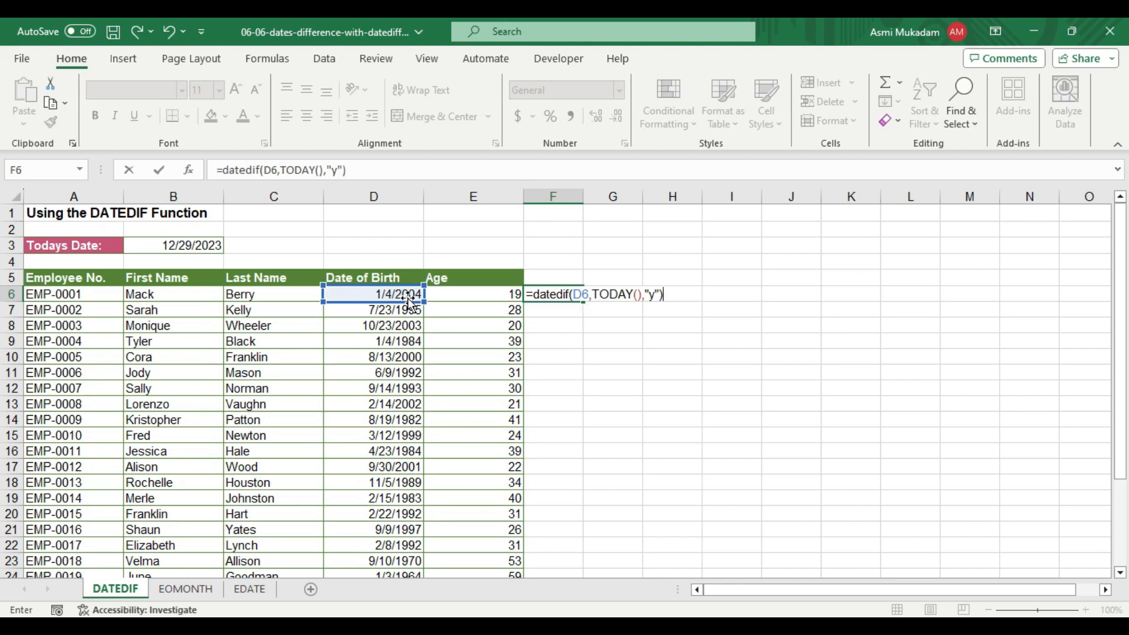
{"action": "key", "text": "Return"}
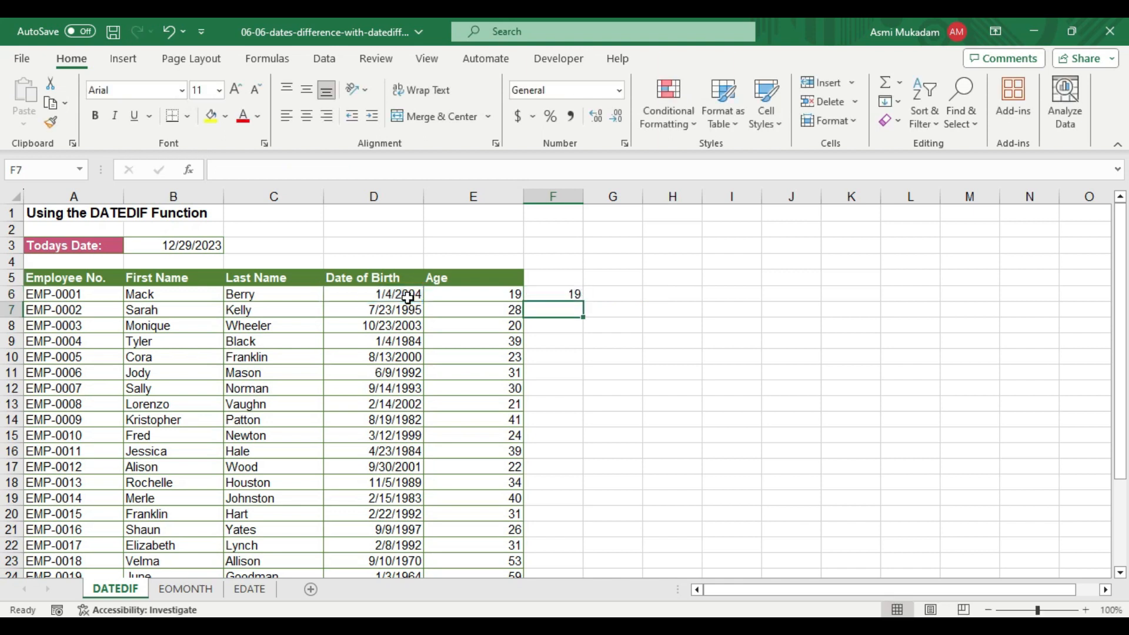
Fill the TODAY-based DATEDIF formula from F6 down for all employees and compare the formulas in E6 and F6.
{"action": "left_click", "coordinate": [555, 295]}
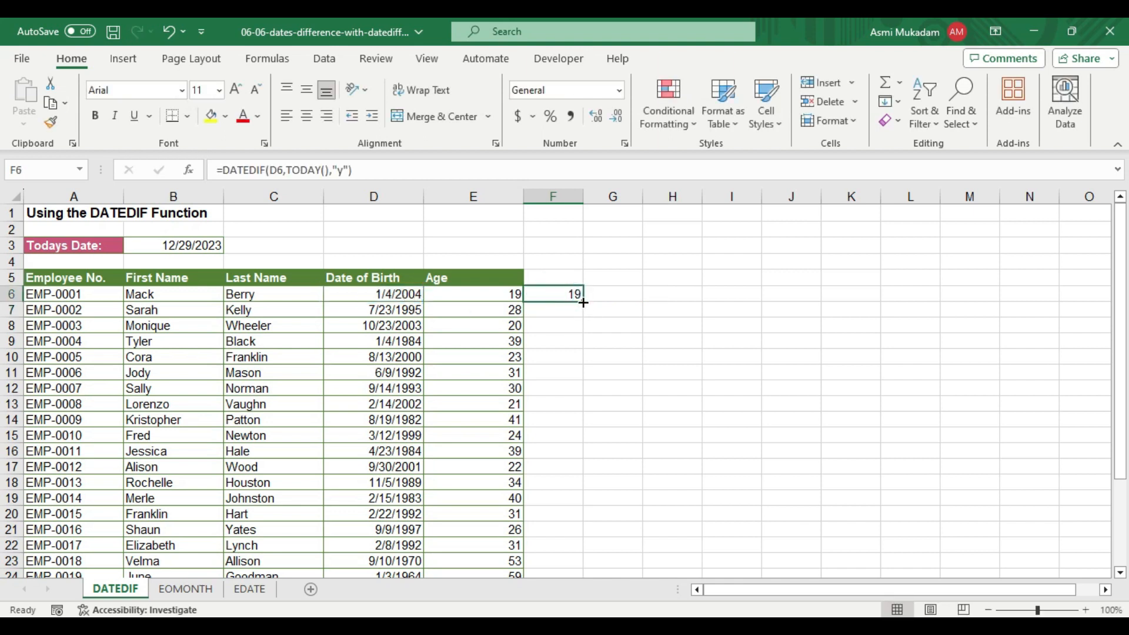
{"action": "double_click", "coordinate": [584, 303]}
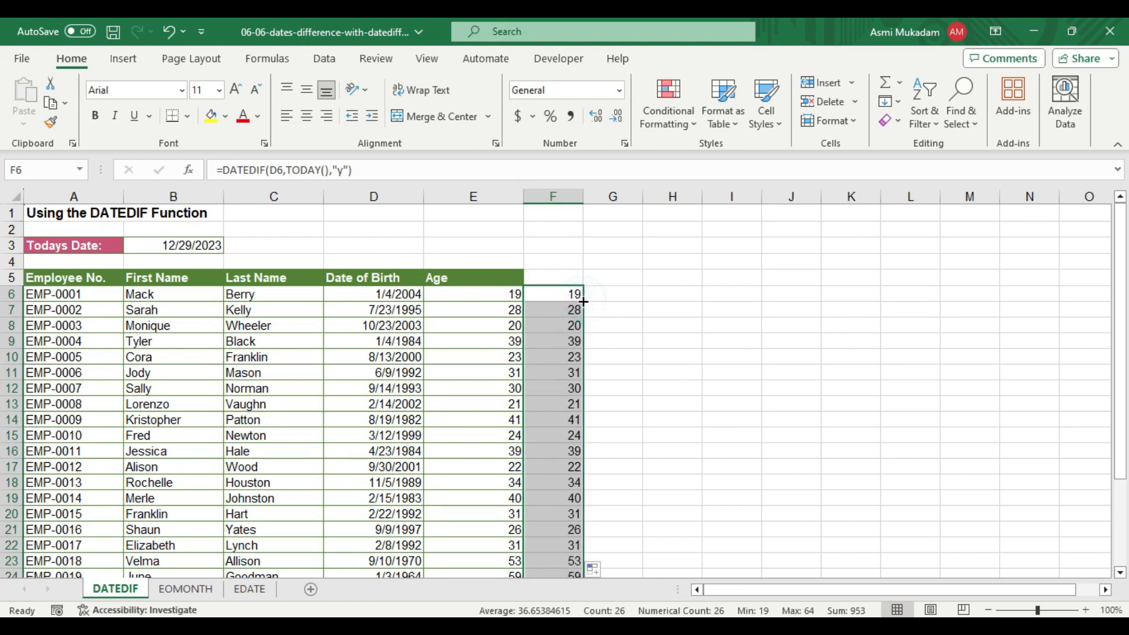
{"action": "scroll", "coordinate": [582, 424], "scroll_direction": "down", "scroll_amount": 3}
{"action": "scroll", "coordinate": [585, 423], "scroll_direction": "up", "scroll_amount": 1}
{"action": "scroll", "coordinate": [582, 424], "scroll_direction": "up", "scroll_amount": 3}
{"action": "left_click", "coordinate": [465, 300]}
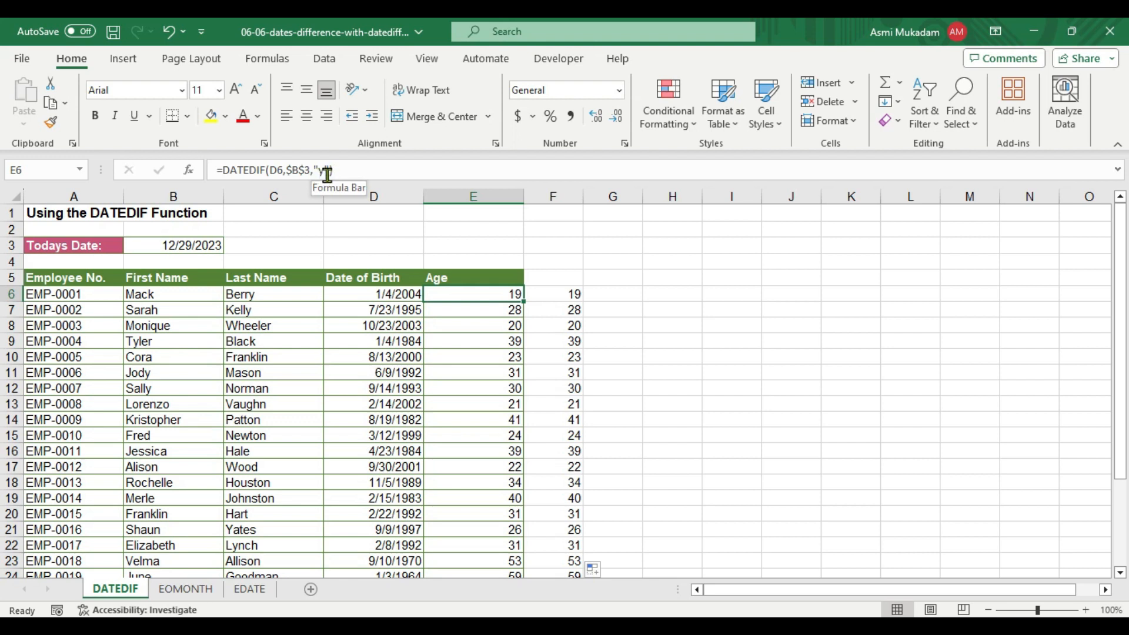
{"action": "left_click", "coordinate": [557, 294]}
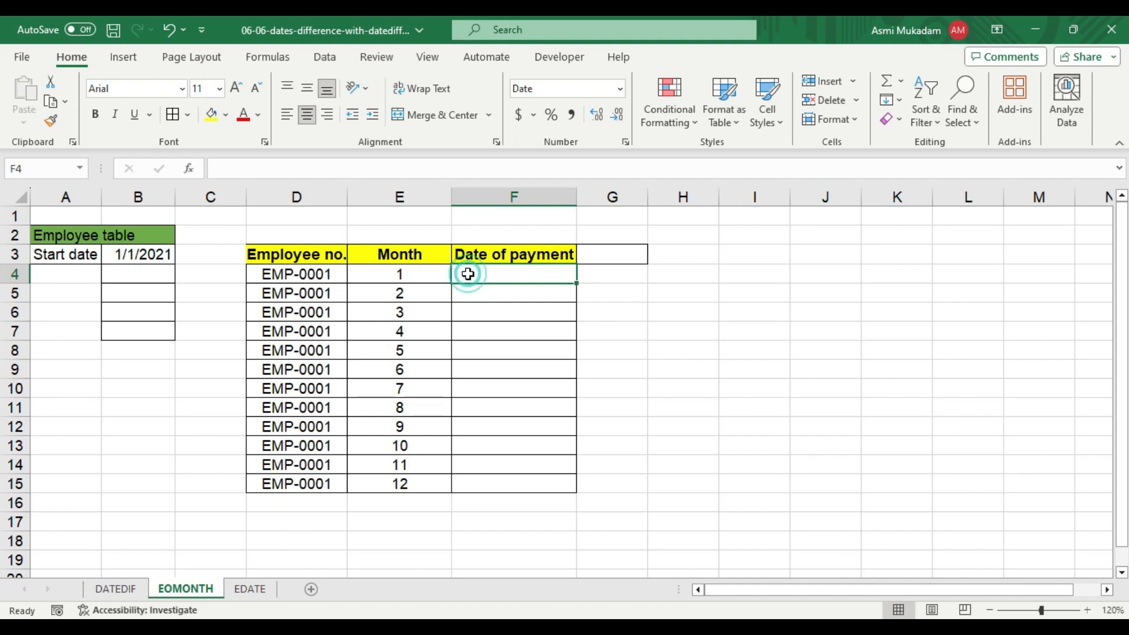
Enter =EOMONTH(B3,0) in F4 of the EOMONTH sheet as the payment date for month 1.
{"action": "type", "text": "=eo"}
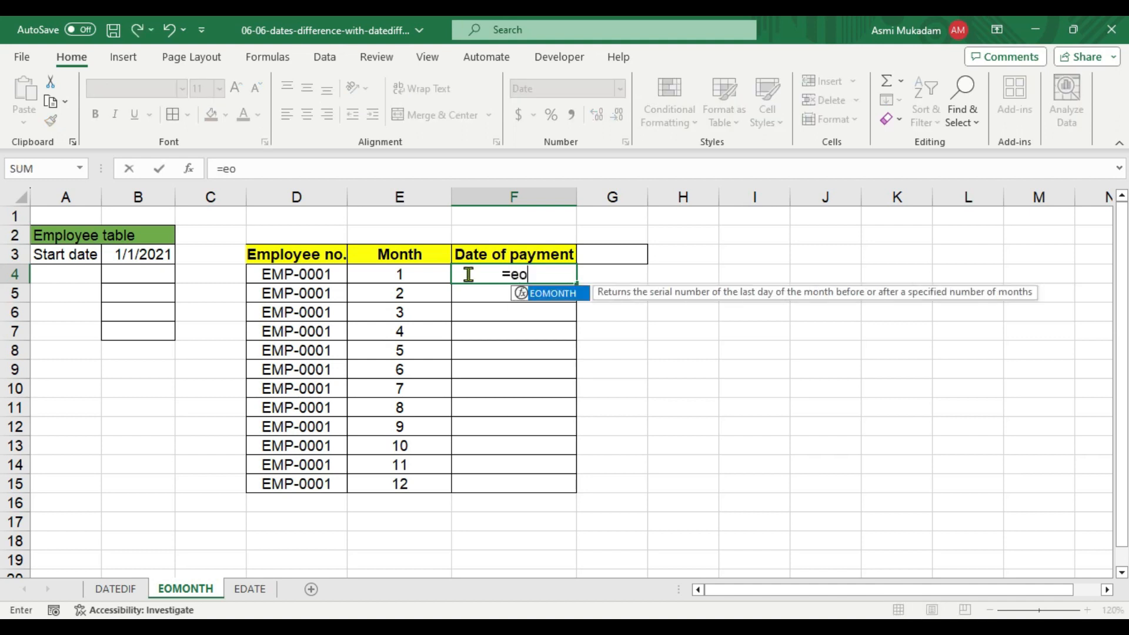
{"action": "key", "text": "Tab"}
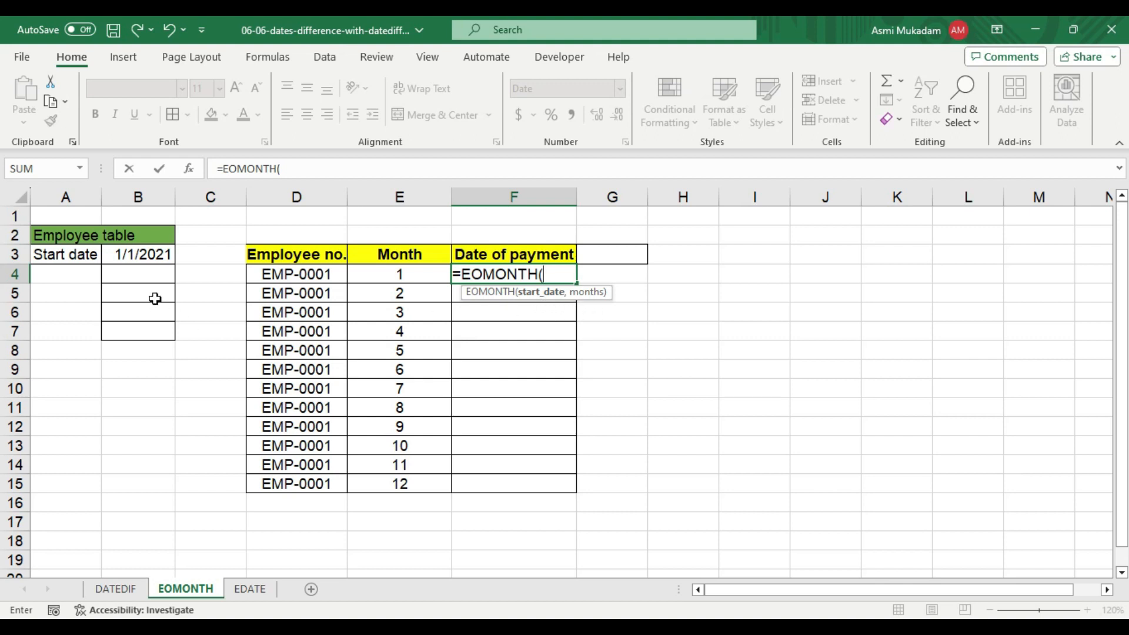
{"action": "left_click", "coordinate": [140, 258]}
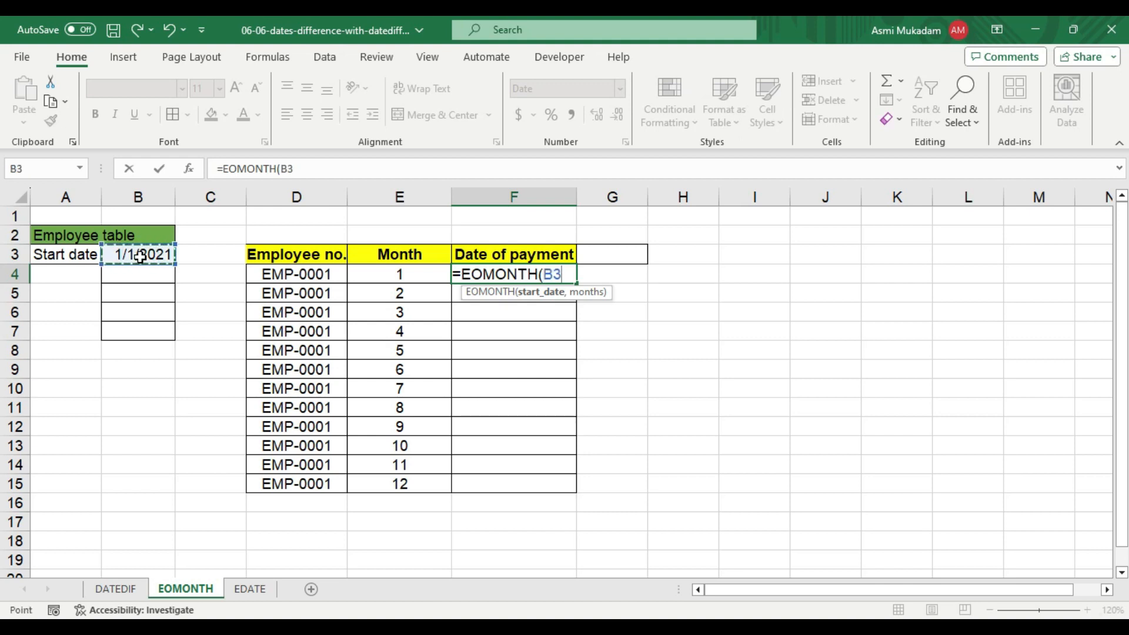
{"action": "type", "text": ","}
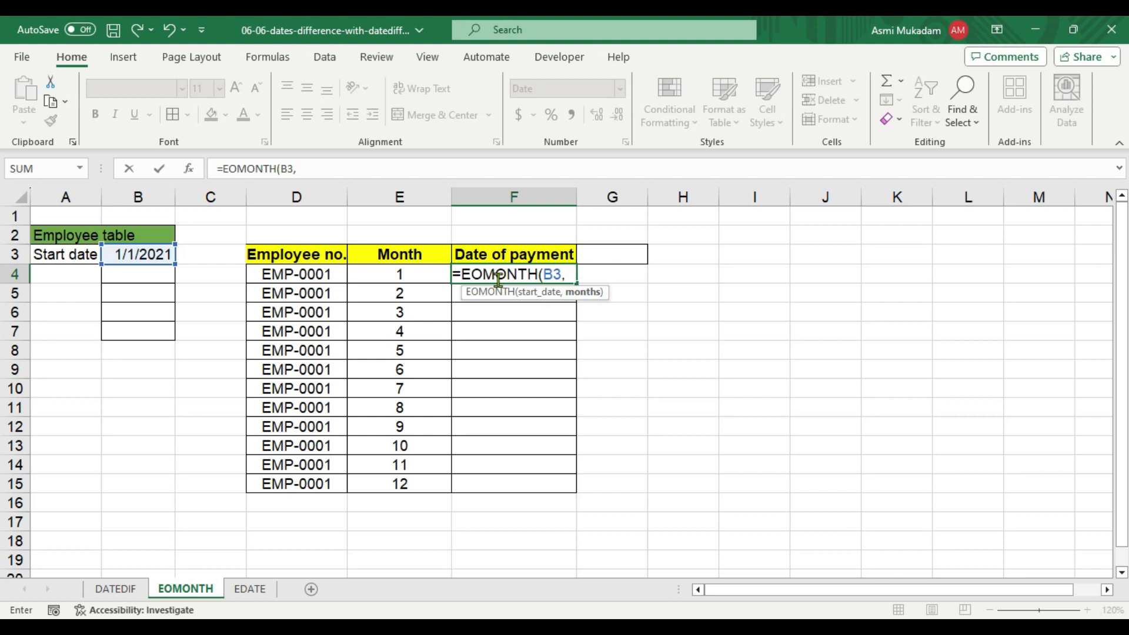
{"action": "type", "text": "0)"}
{"action": "key", "text": "Return"}
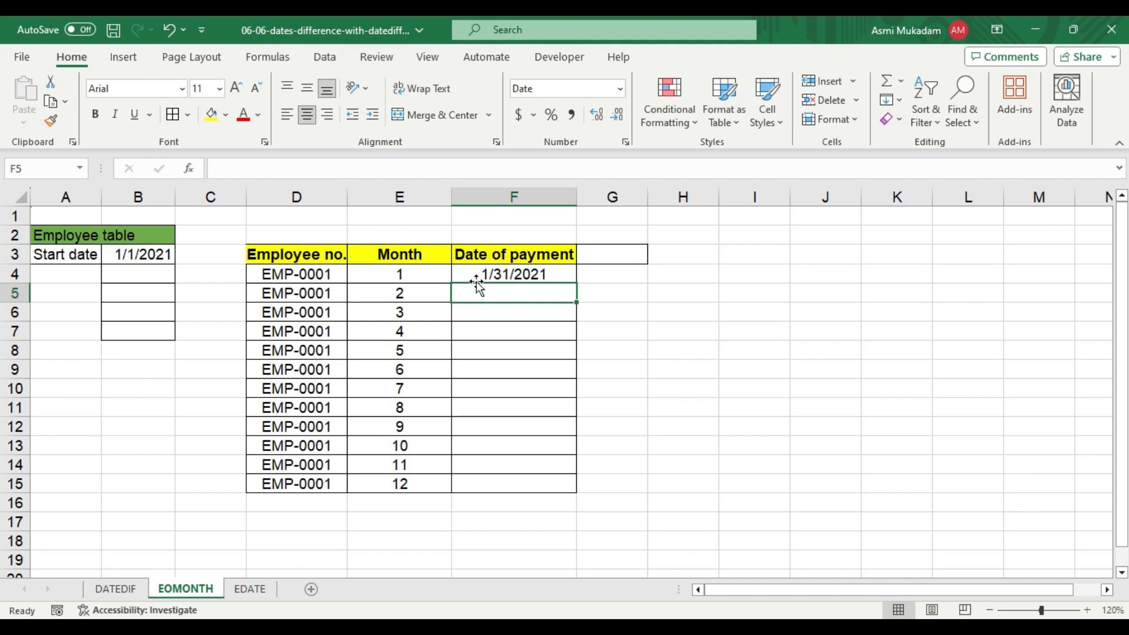
Try to fill the EOMONTH formula from F4 down to F6, and clear cells F5:F7.
{"action": "left_click", "coordinate": [523, 271]}
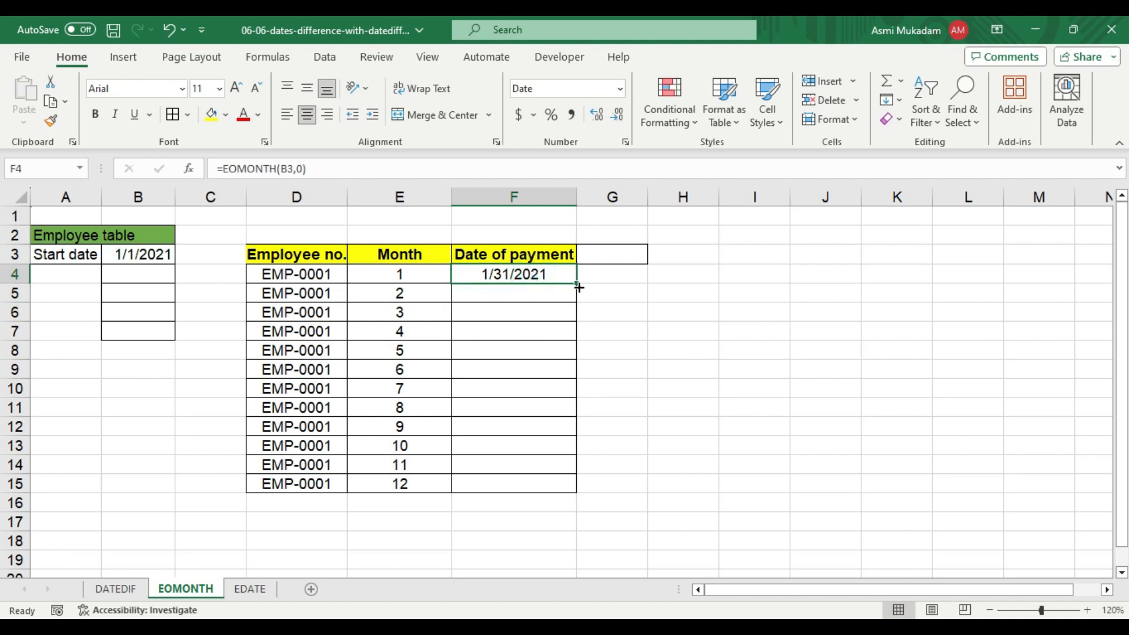
{"action": "left_click_drag", "start_coordinate": [578, 285], "coordinate": [585, 331]}
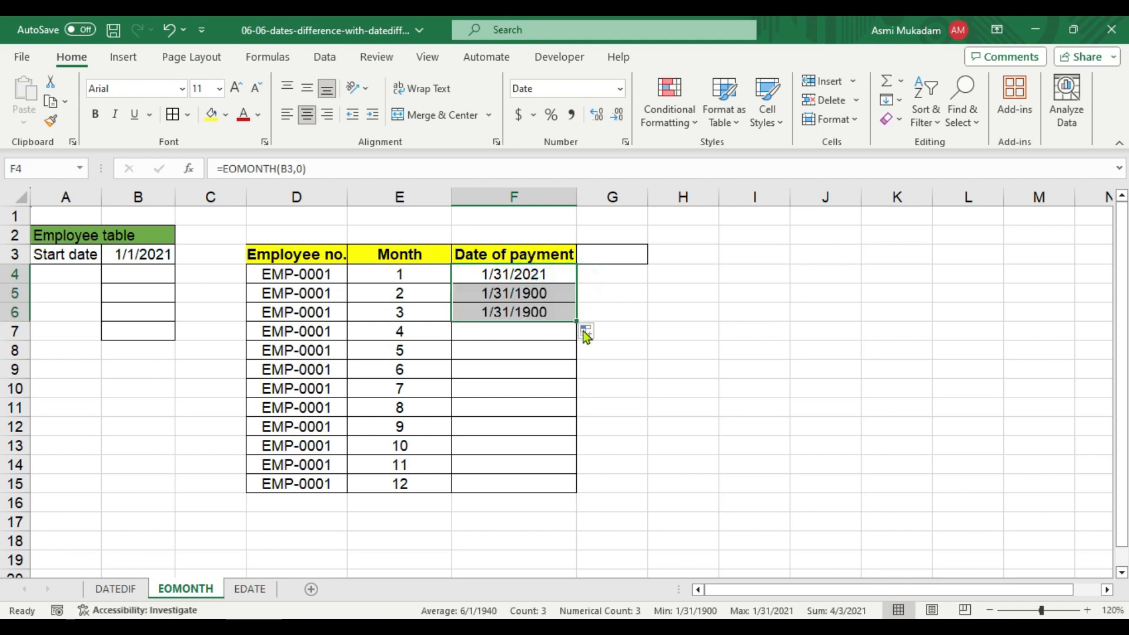
{"action": "left_click", "coordinate": [537, 296]}
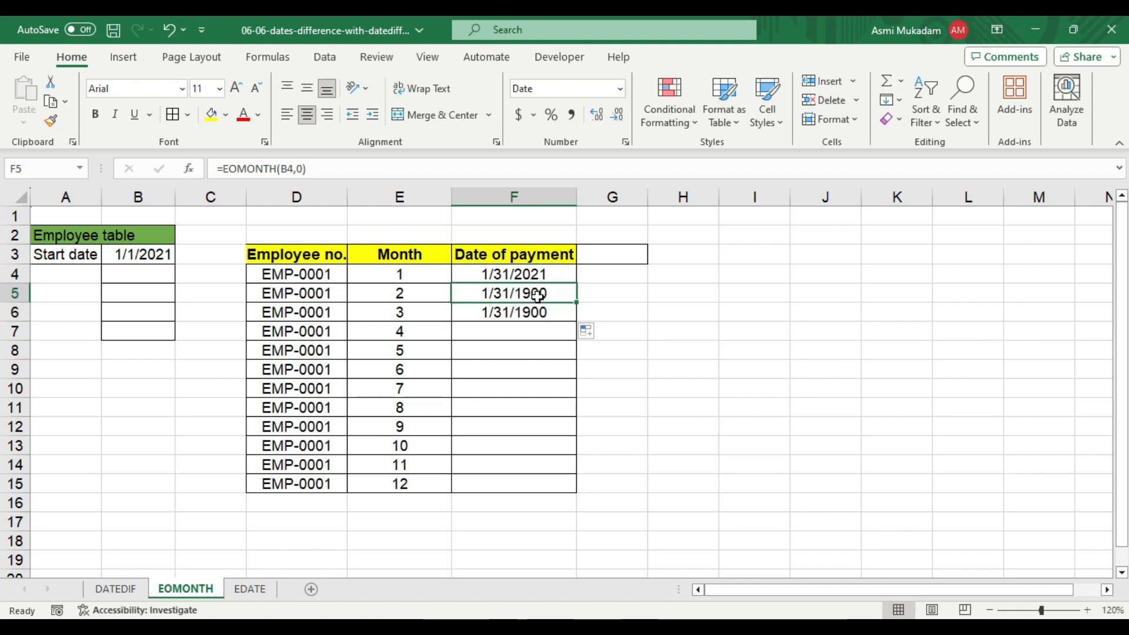
{"action": "left_click_drag", "start_coordinate": [541, 300], "coordinate": [545, 322]}
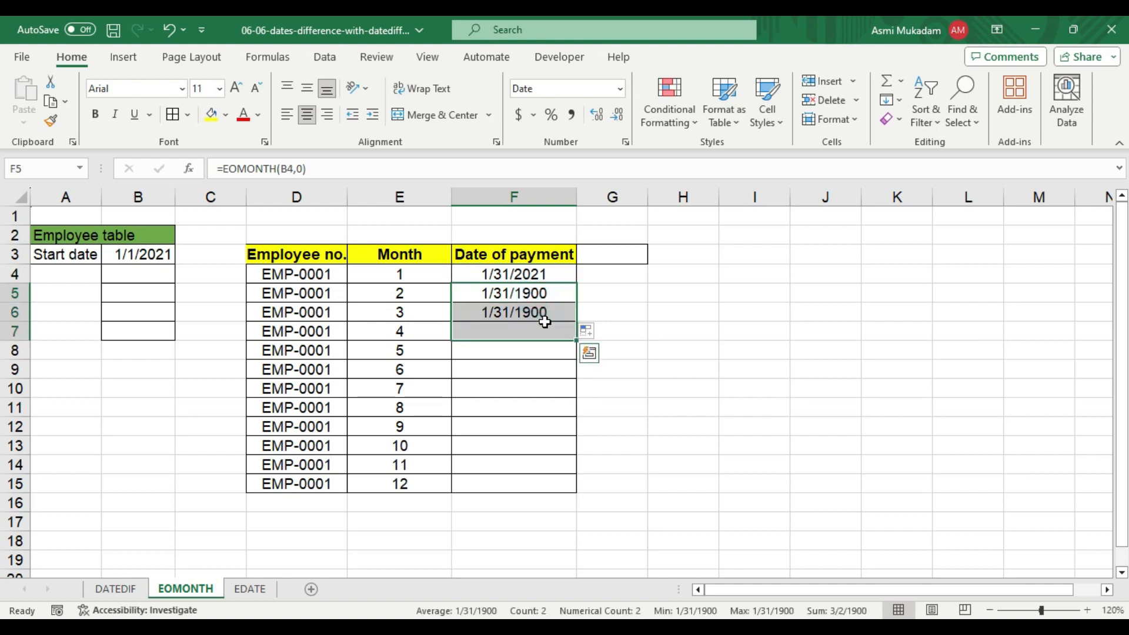
{"action": "key", "text": "Delete"}
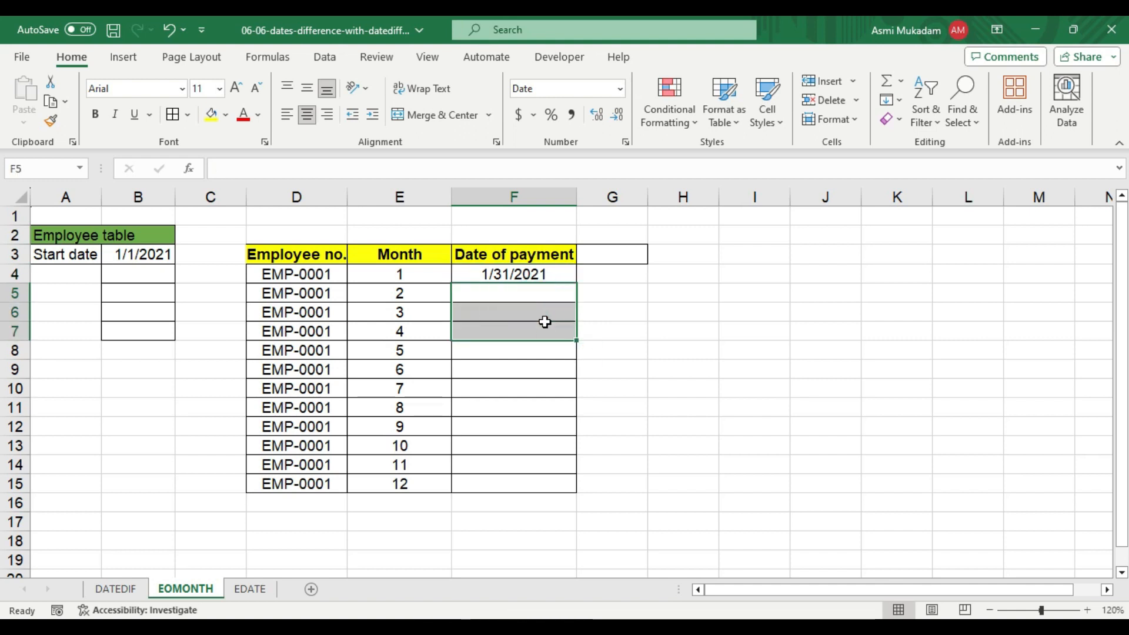
Make the start date reference B3 absolute in F4's EOMONTH formula.
{"action": "left_click", "coordinate": [517, 275]}
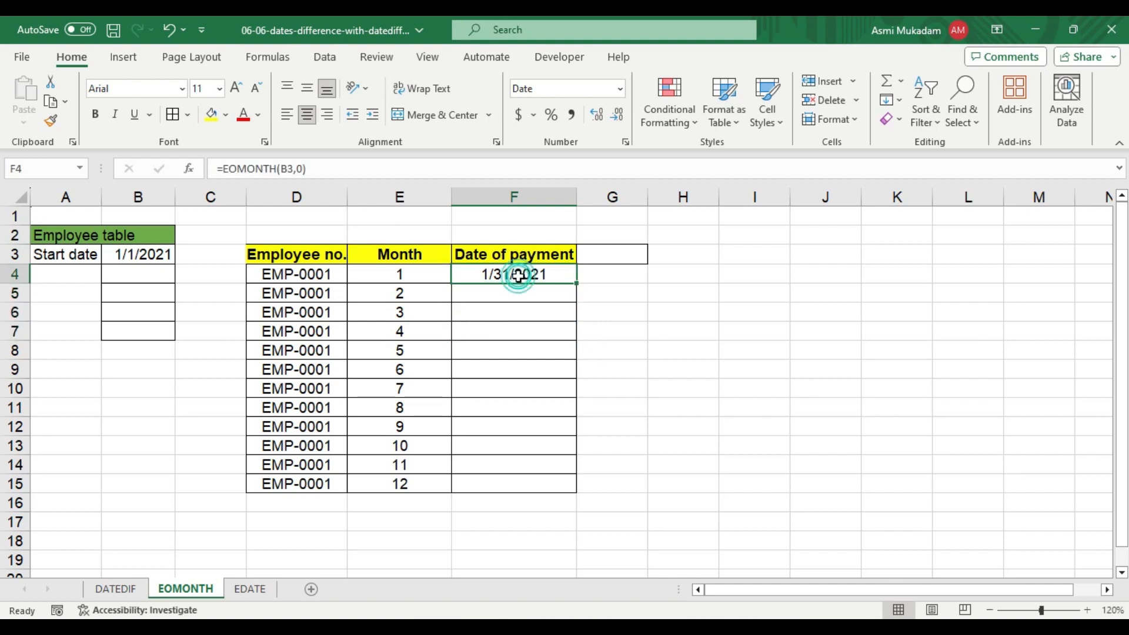
{"action": "left_click", "coordinate": [294, 169]}
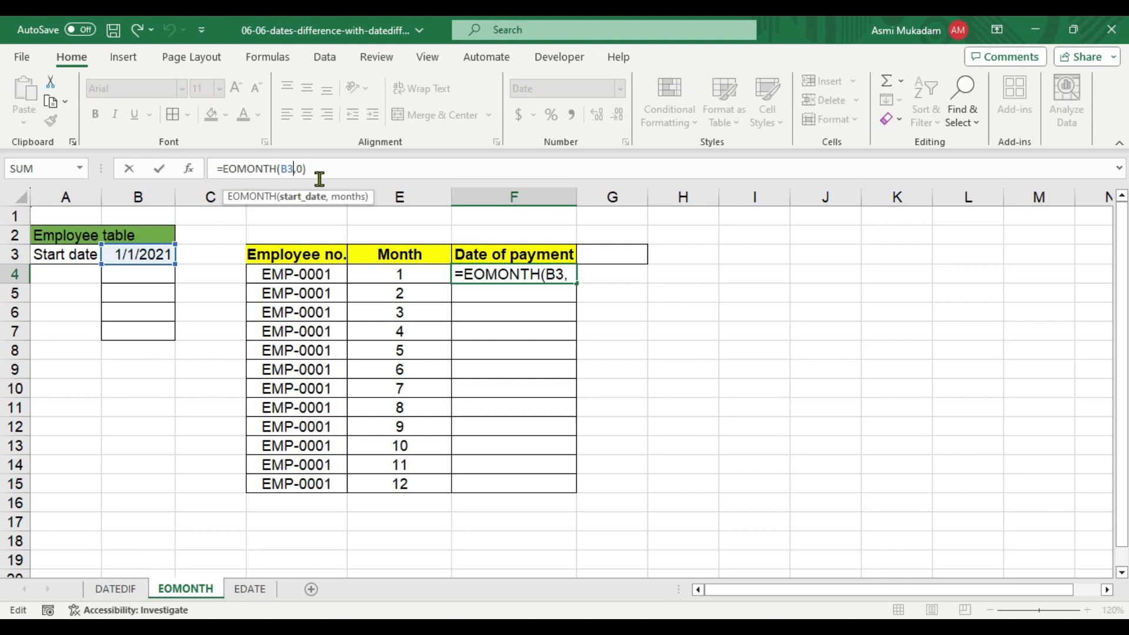
{"action": "key", "text": "F4"}
{"action": "key", "text": "Return"}
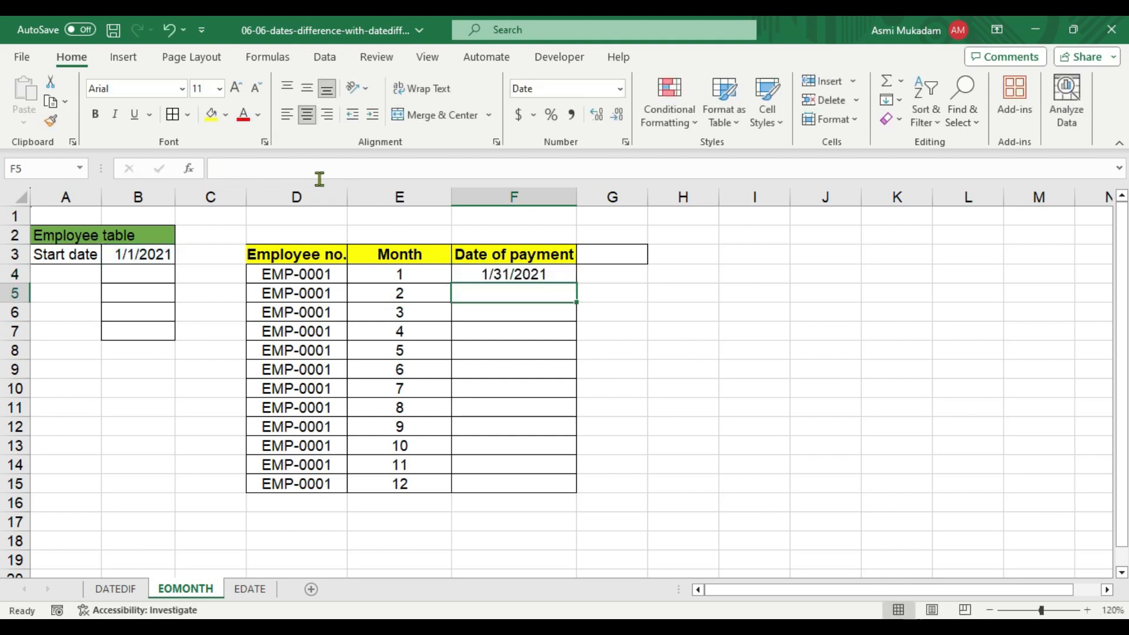
Try to fill the EOMONTH formula with the absolute start date from F4 down to F7, and clear the copies.
{"action": "left_click", "coordinate": [555, 274]}
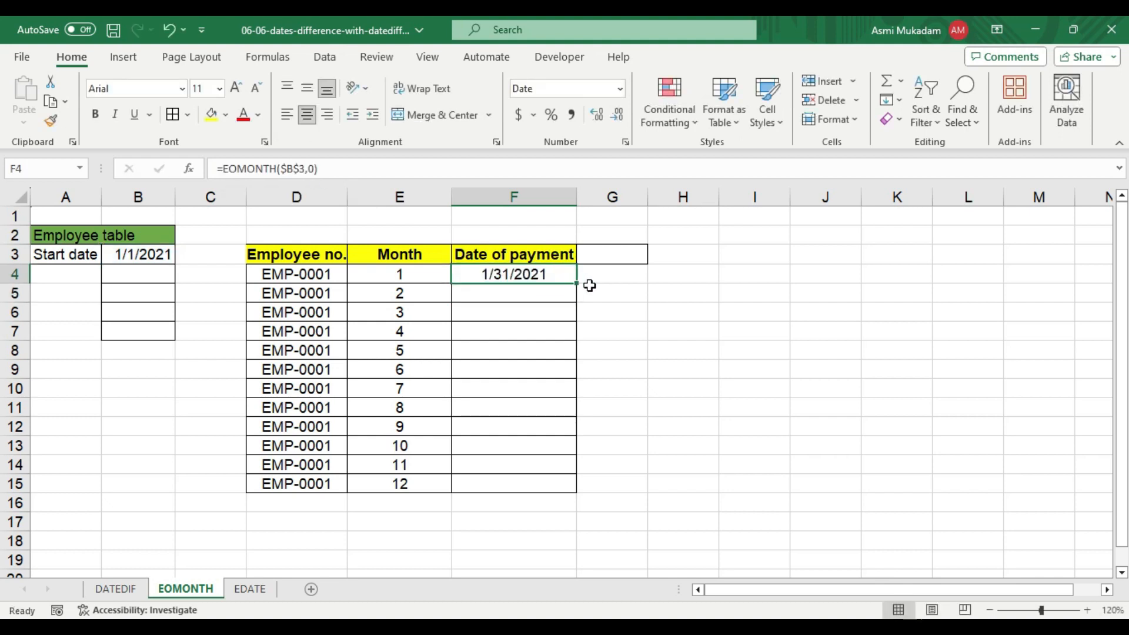
{"action": "left_click_drag", "start_coordinate": [576, 283], "coordinate": [581, 348]}
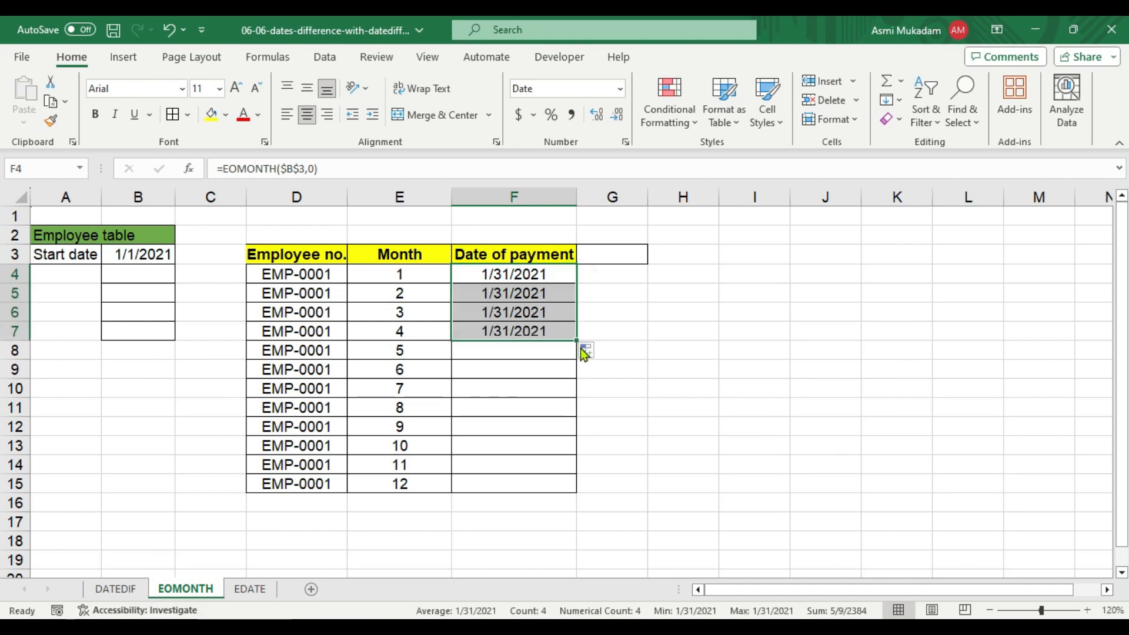
{"action": "left_click_drag", "start_coordinate": [534, 294], "coordinate": [538, 340]}
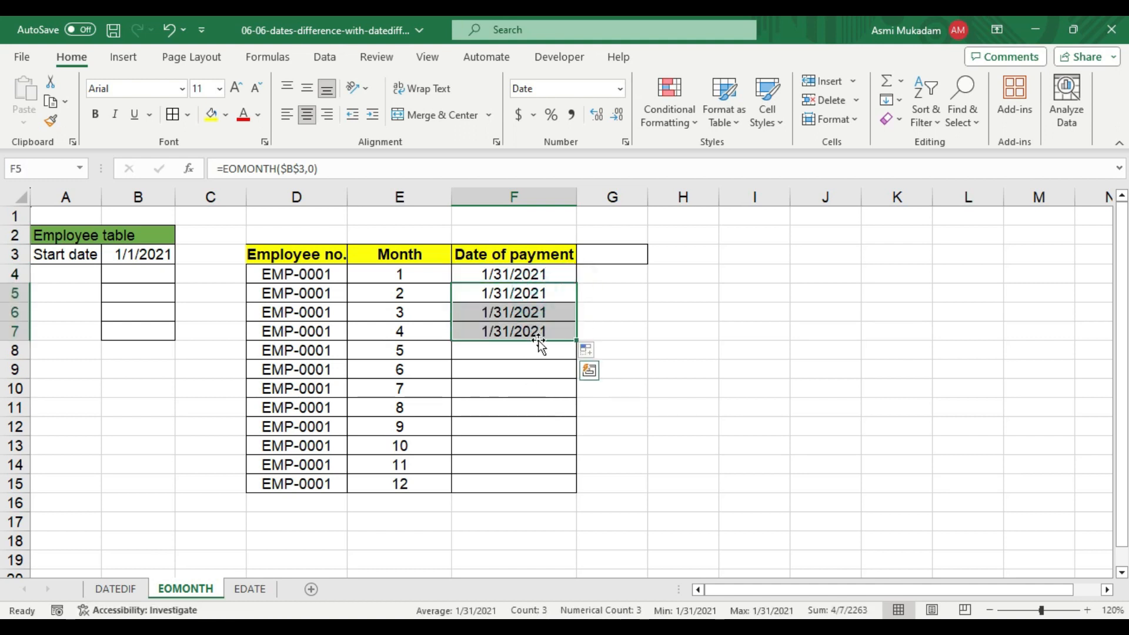
{"action": "key", "text": "BackSpace"}
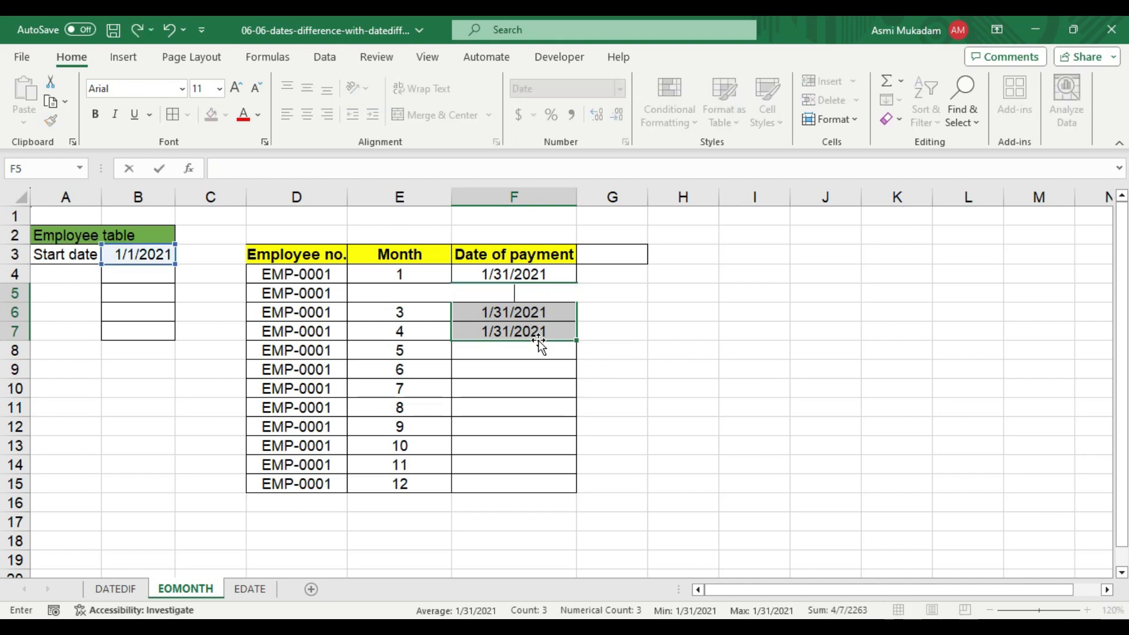
{"action": "left_click", "coordinate": [566, 420]}
{"action": "left_click_drag", "start_coordinate": [521, 309], "coordinate": [530, 352]}
{"action": "key", "text": "Delete"}
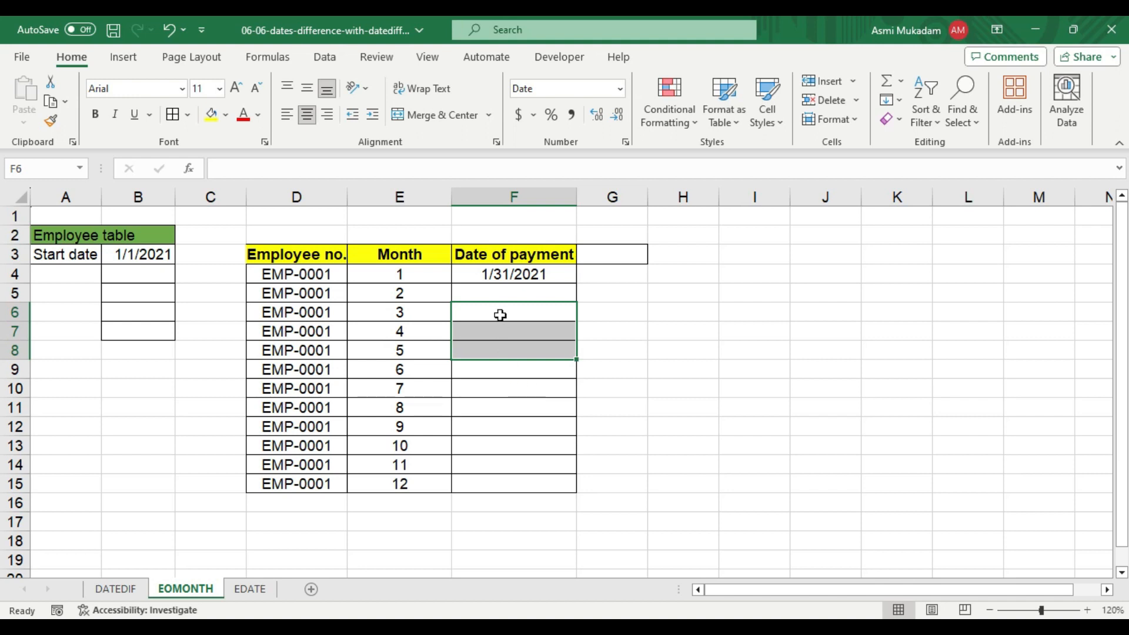
Enter =EOMONTH(F4,1) in F5 as the payment date for month 2.
{"action": "left_click", "coordinate": [507, 296]}
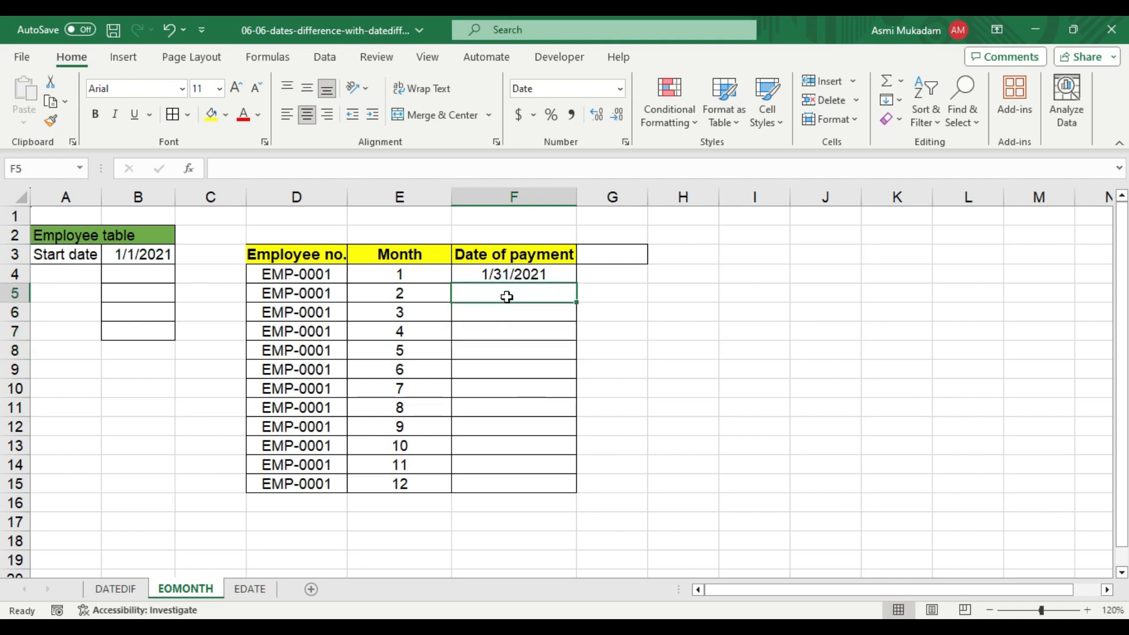
{"action": "type", "text": "=eo"}
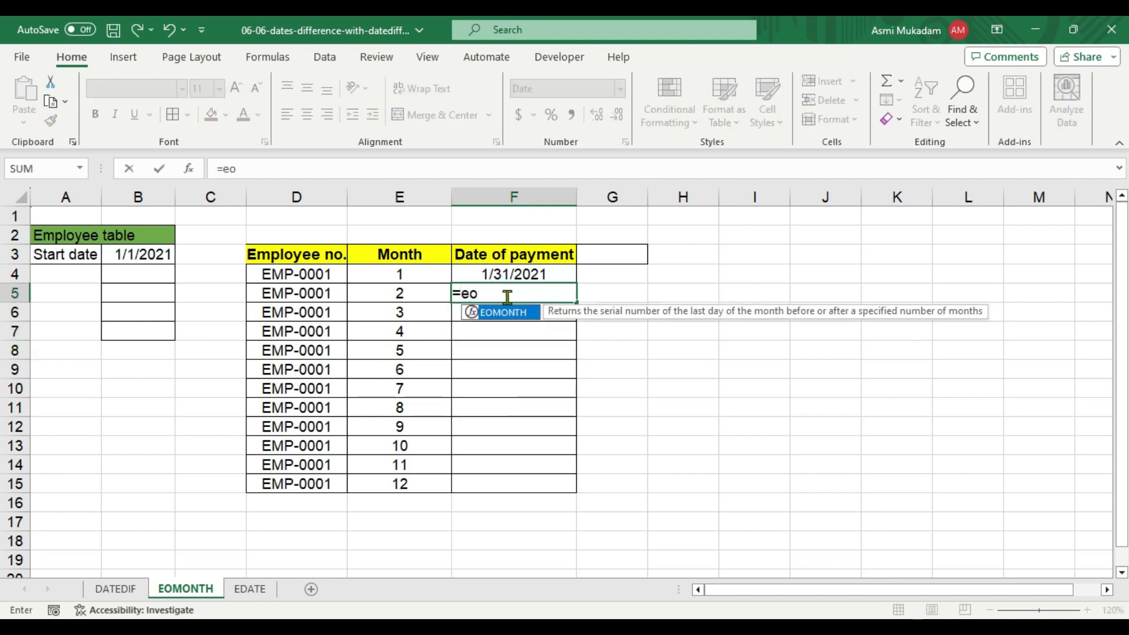
{"action": "key", "text": "Tab"}
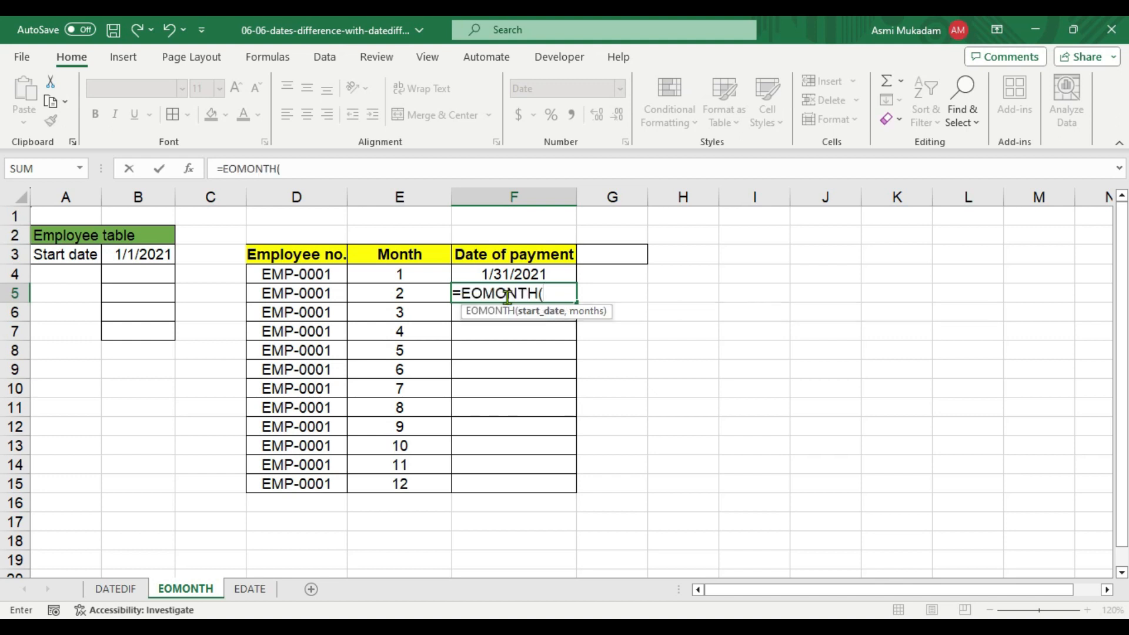
{"action": "left_click", "coordinate": [560, 272]}
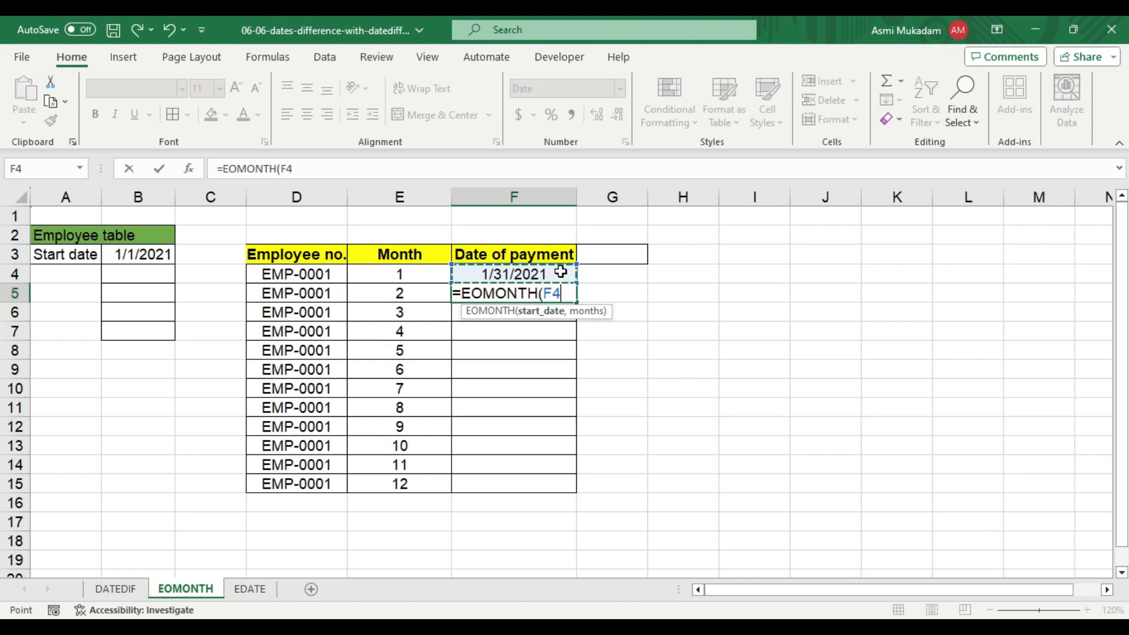
{"action": "type", "text": ","}
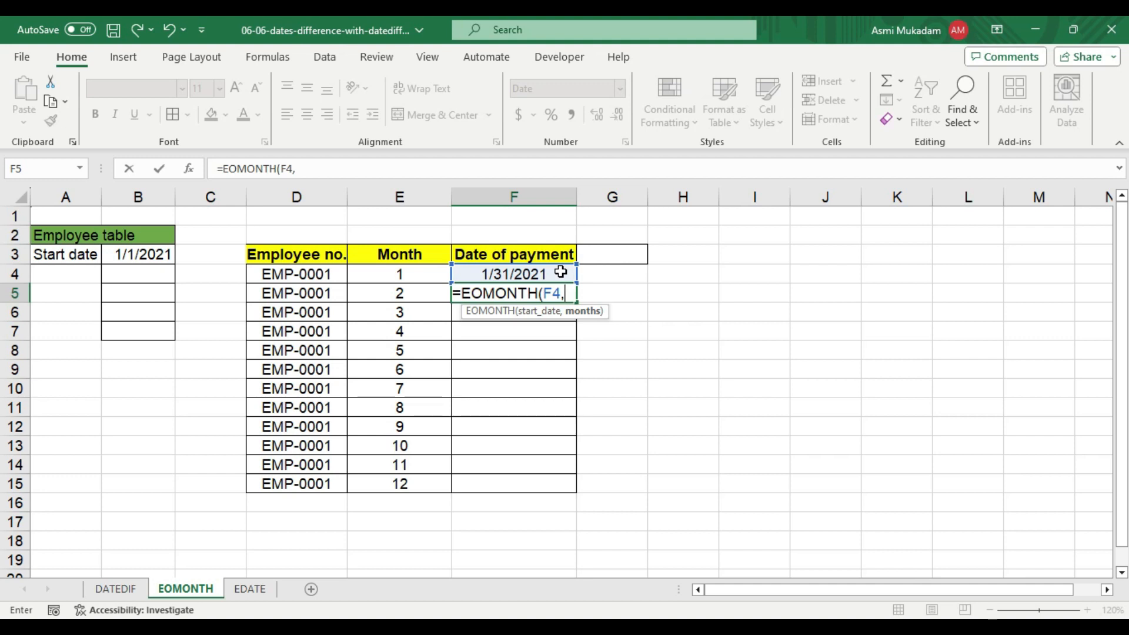
{"action": "type", "text": "1)"}
{"action": "key", "text": "Return"}
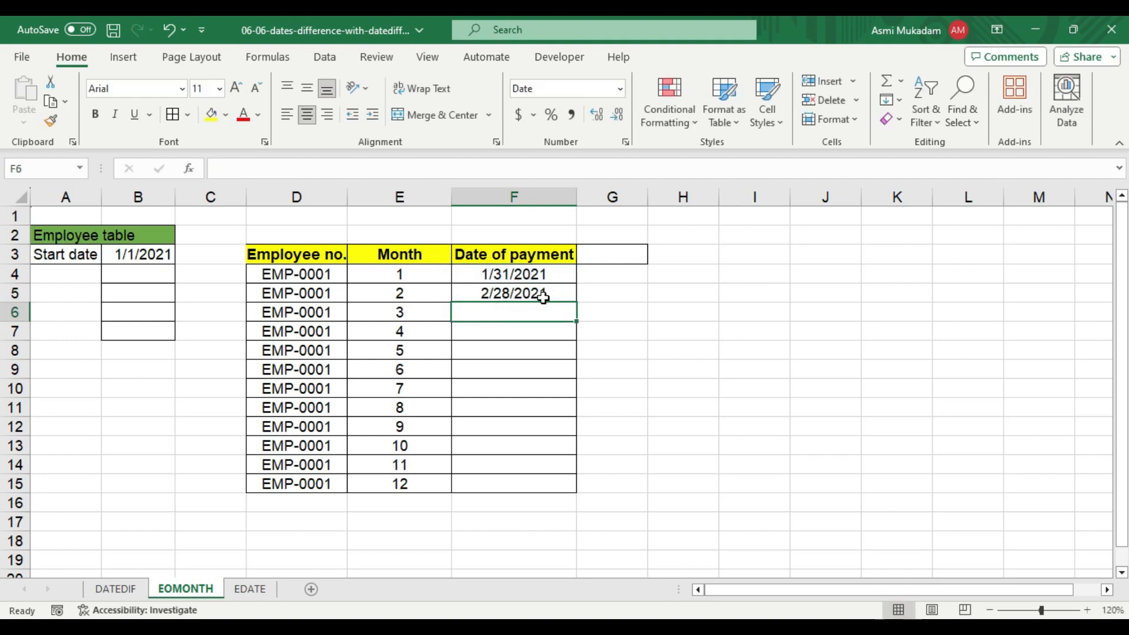
Fill the EOMONTH formula from F5 down to F15 and check the copied formula in F6.
{"action": "left_click", "coordinate": [522, 296]}
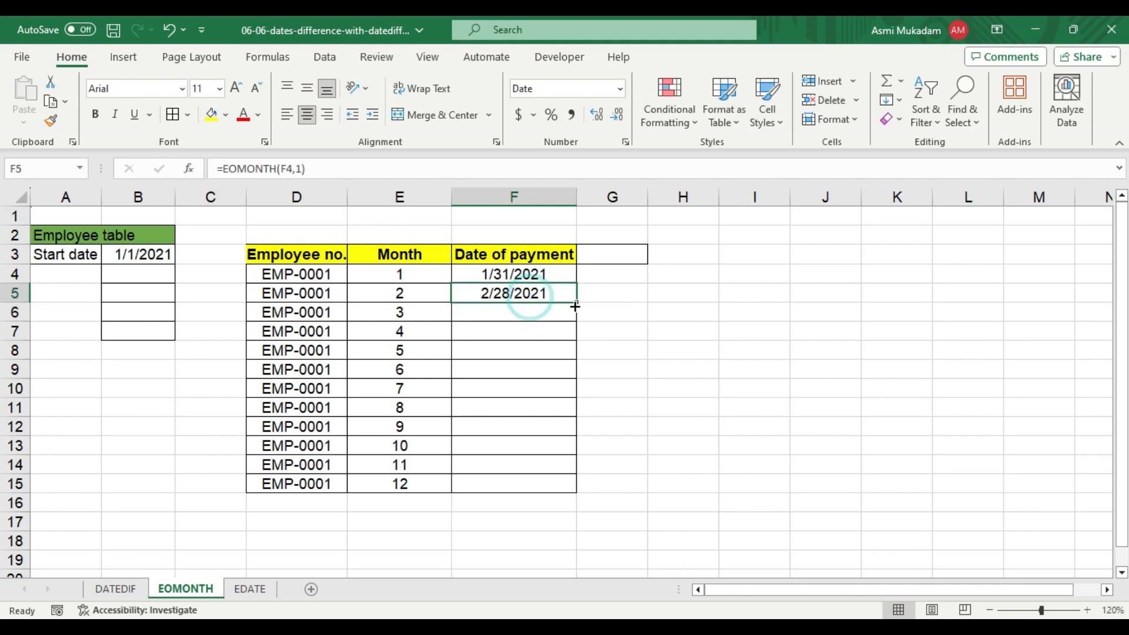
{"action": "left_click_drag", "start_coordinate": [577, 304], "coordinate": [580, 484]}
{"action": "left_click", "coordinate": [575, 469]}
{"action": "left_click", "coordinate": [643, 469]}
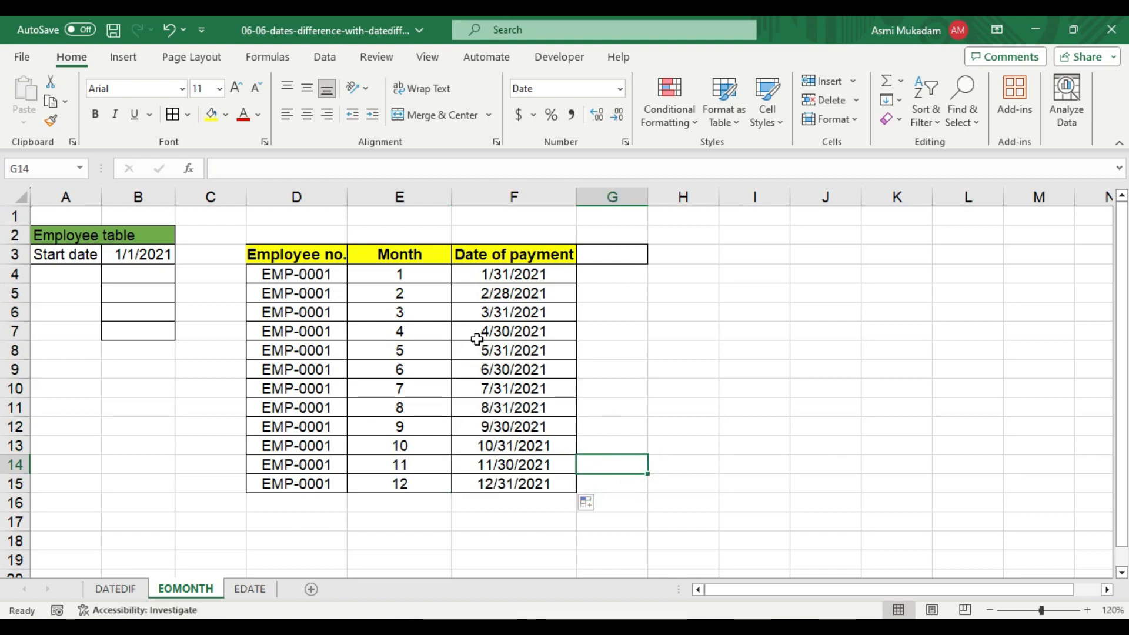
{"action": "left_click", "coordinate": [496, 314]}
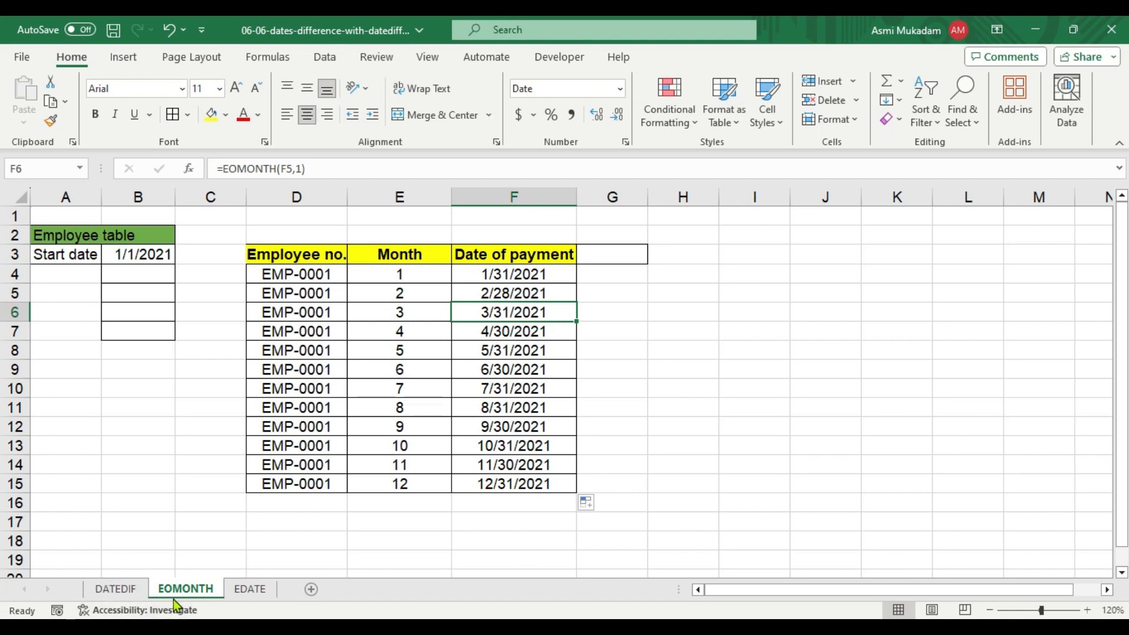
On the EDATE sheet, enter =EDATE(A5,2) in B5 for the date two months ahead.
{"action": "left_click", "coordinate": [241, 593]}
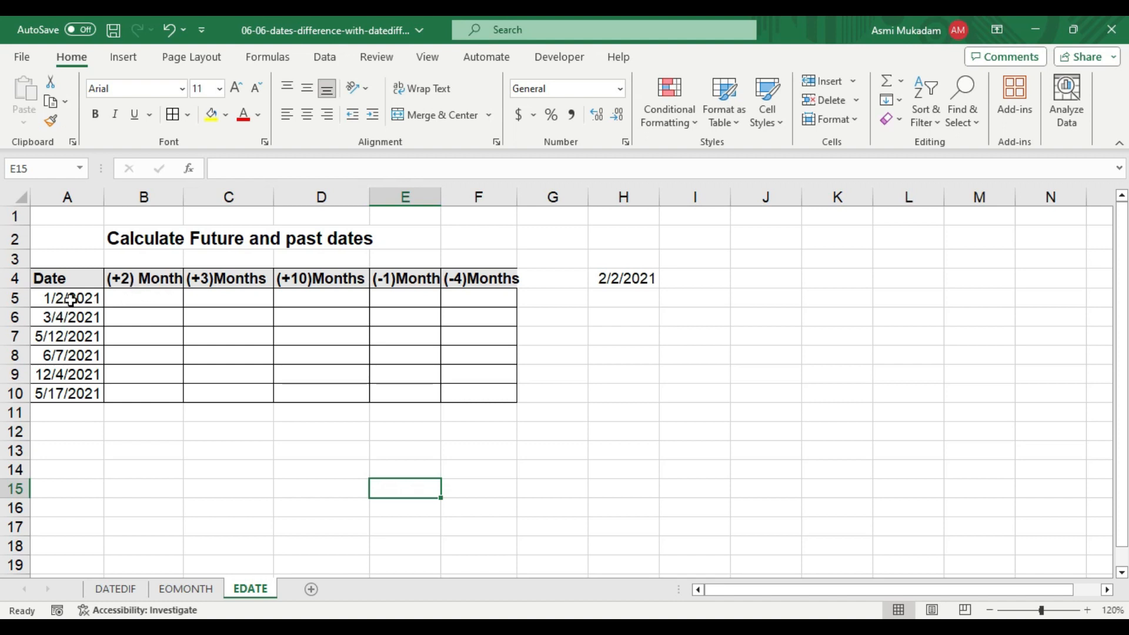
{"action": "left_click", "coordinate": [125, 299]}
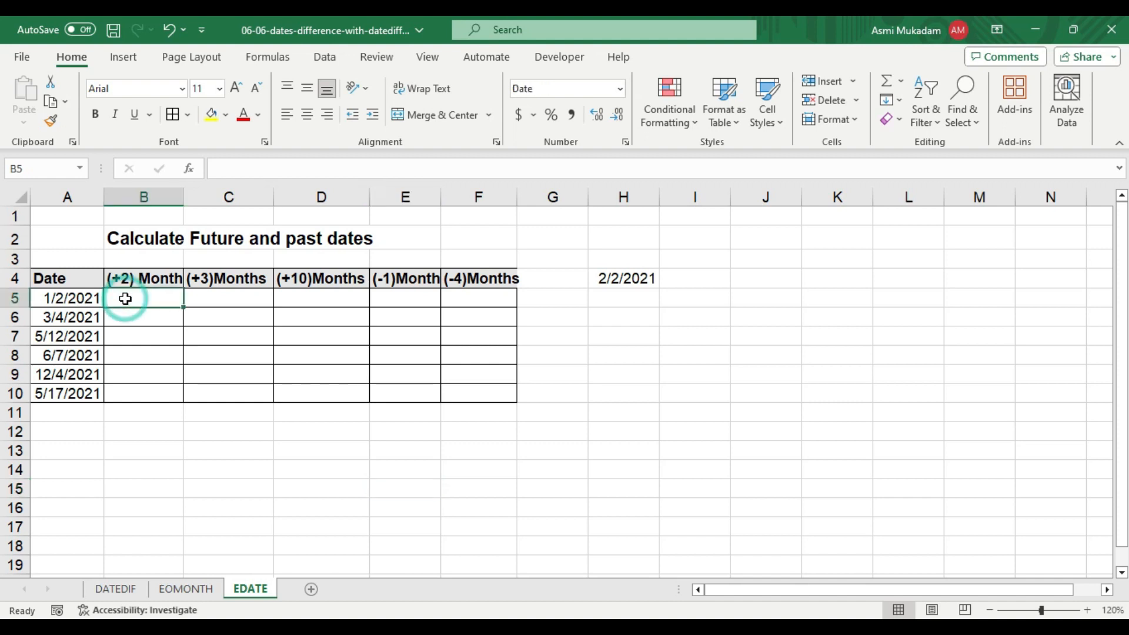
{"action": "type", "text": "=ead"}
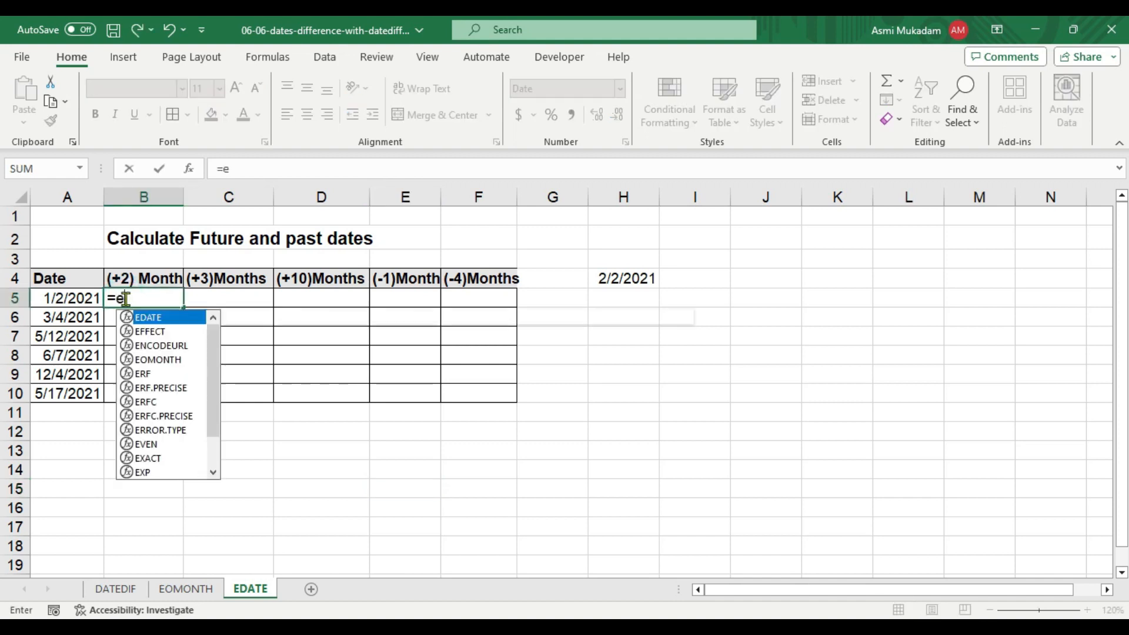
{"action": "key", "text": "BackSpace"}
{"action": "key", "text": "BackSpace"}
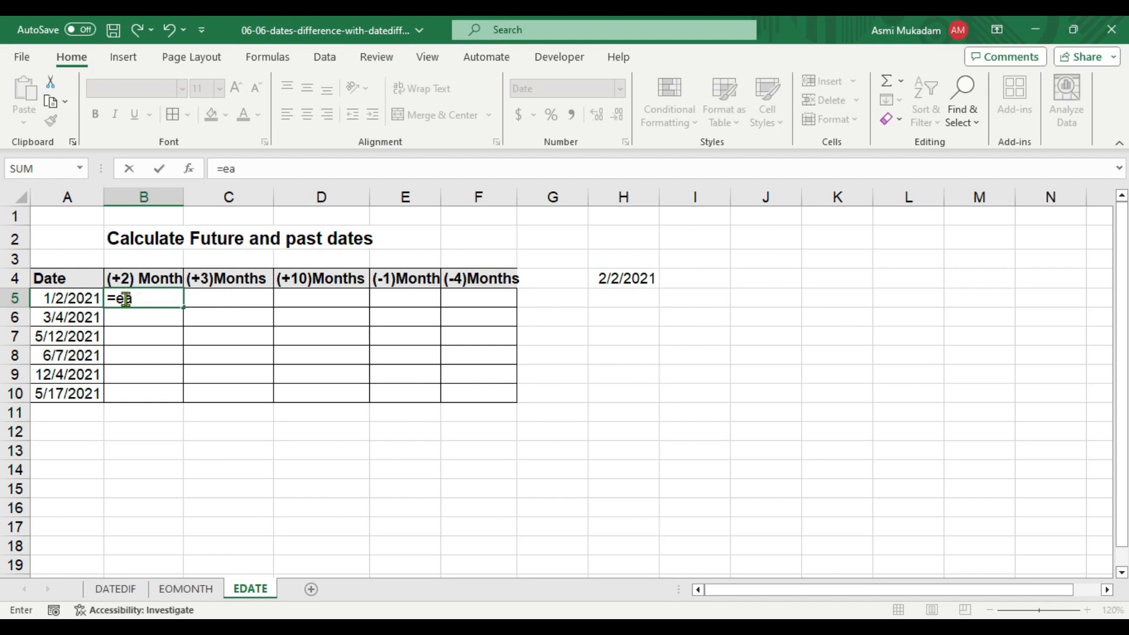
{"action": "key", "text": "Tab"}
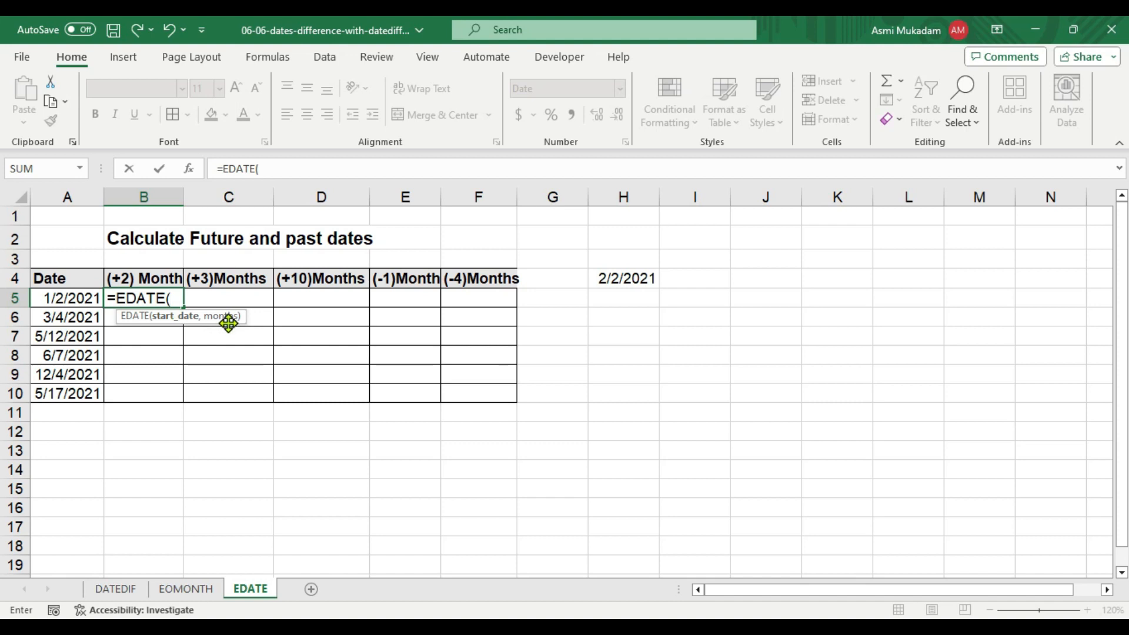
{"action": "left_click", "coordinate": [69, 301]}
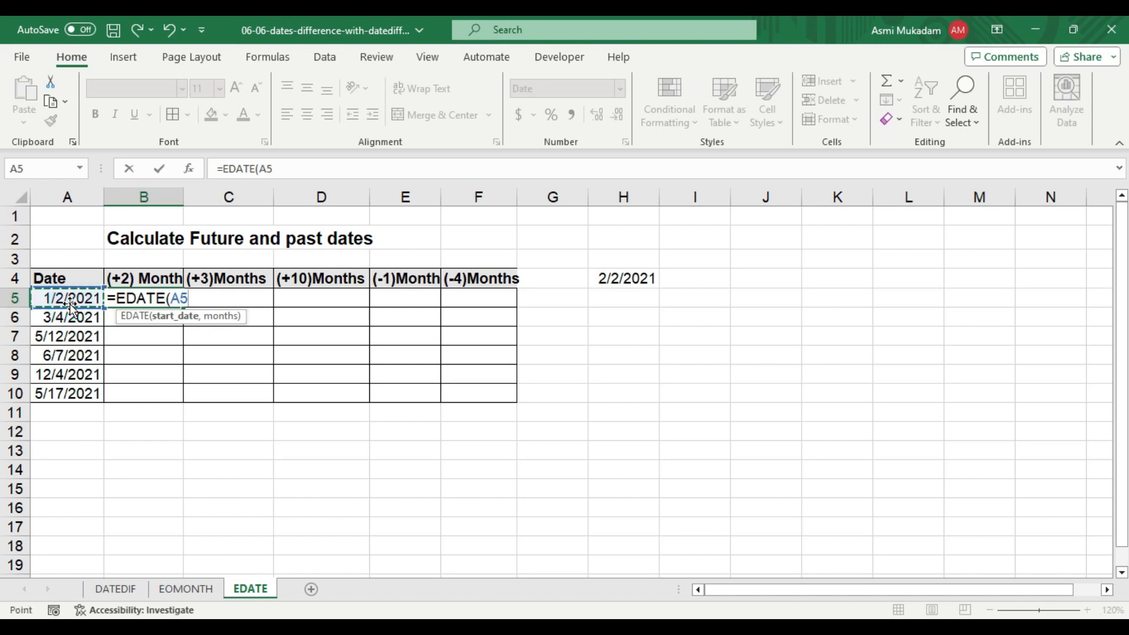
{"action": "type", "text": ","}
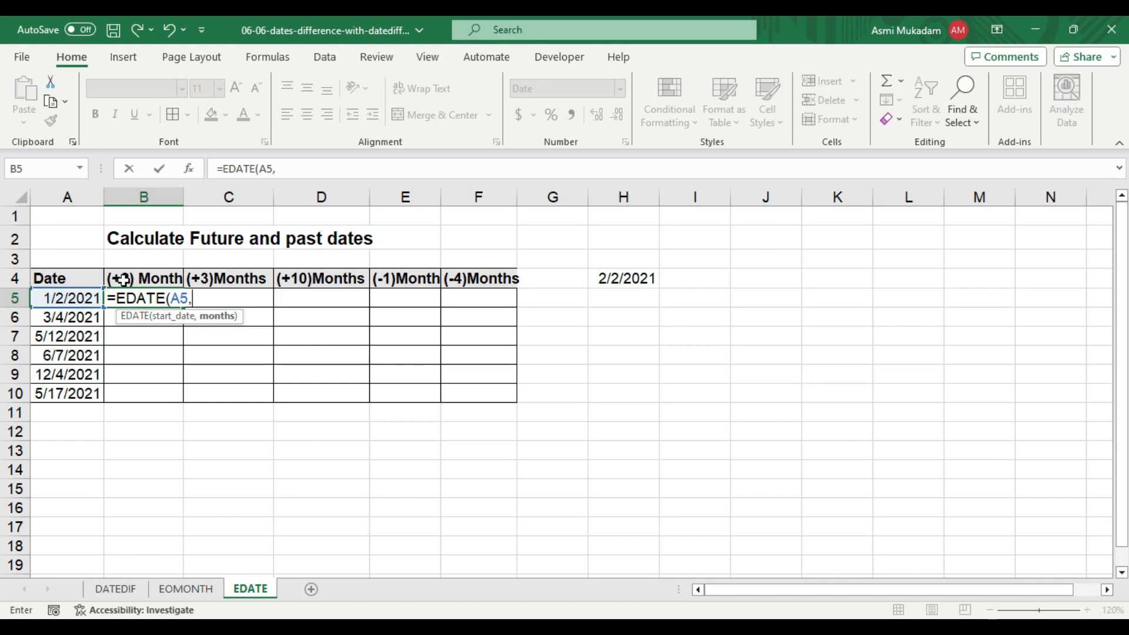
{"action": "type", "text": "2)"}
{"action": "key", "text": "Return"}
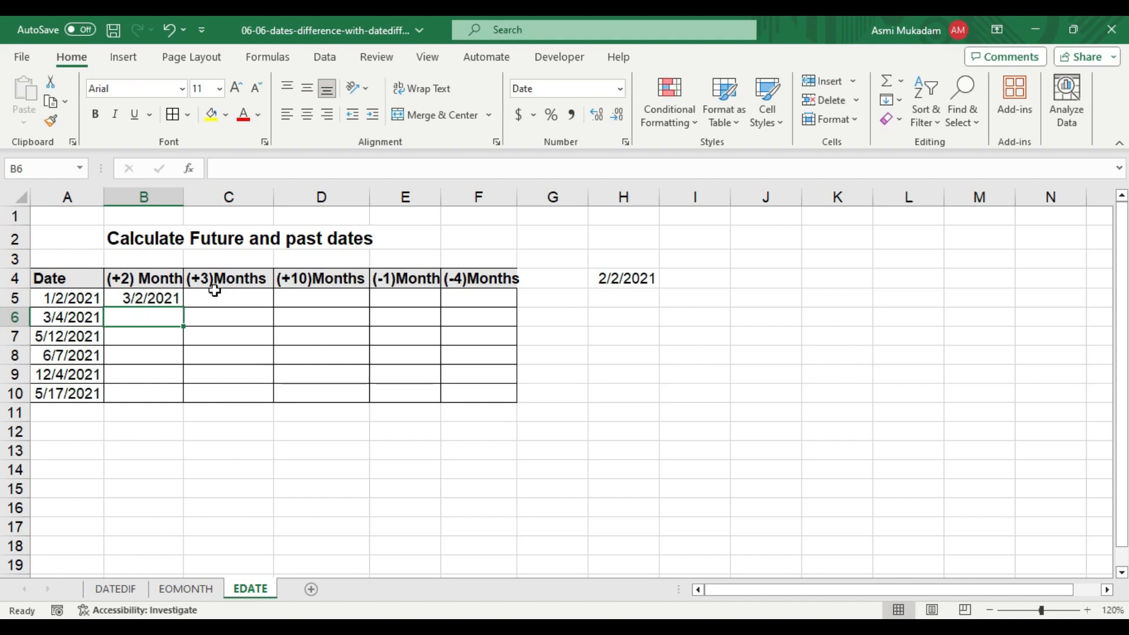
Enter =EDATE(A5,3) in C5 for the date three months ahead.
{"action": "left_click", "coordinate": [197, 297]}
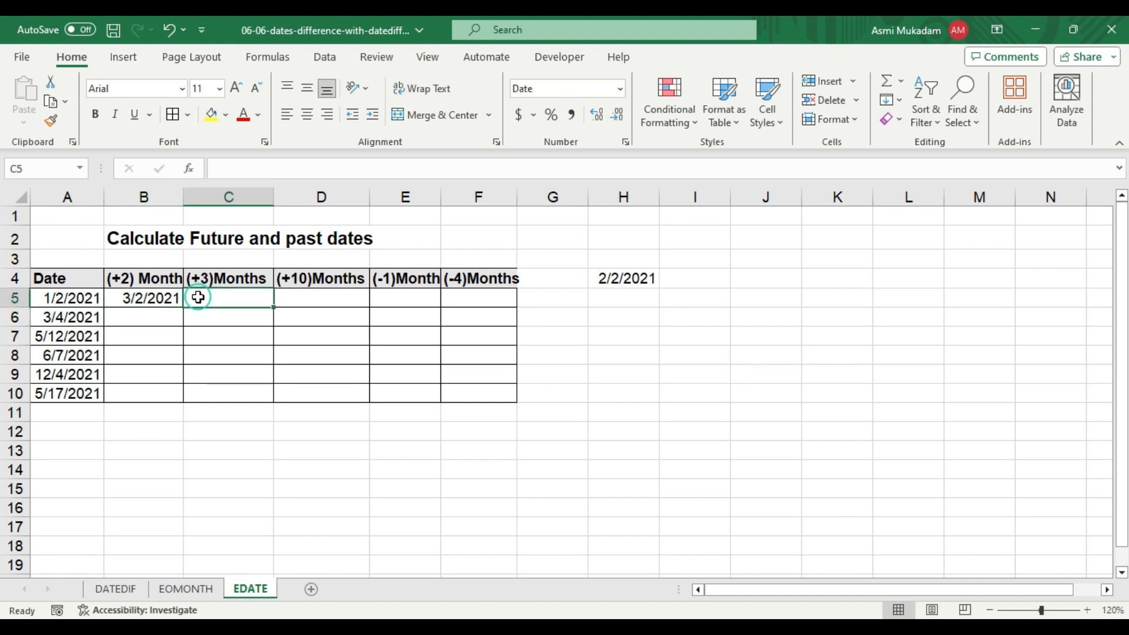
{"action": "type", "text": "=eda"}
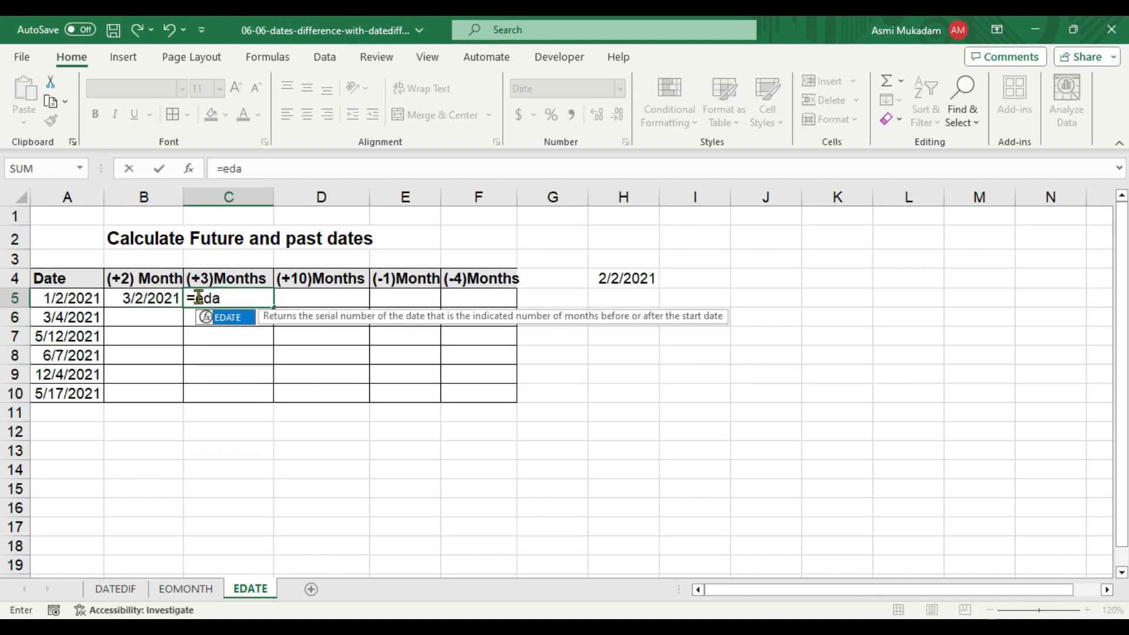
{"action": "key", "text": "Tab"}
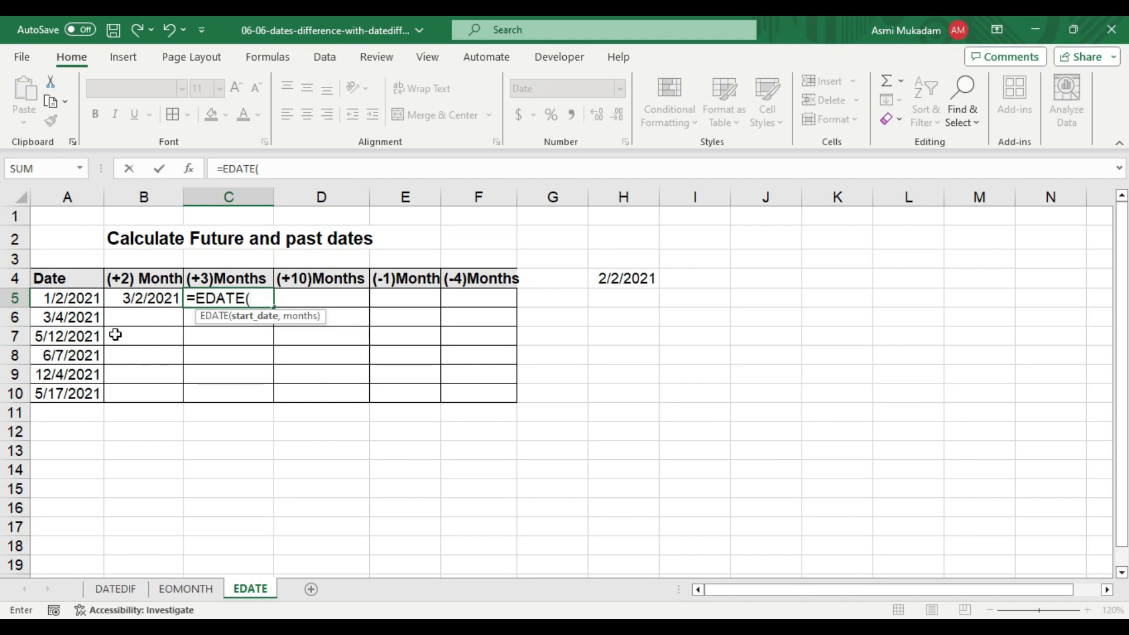
{"action": "left_click", "coordinate": [84, 297]}
{"action": "type", "text": ",3"}
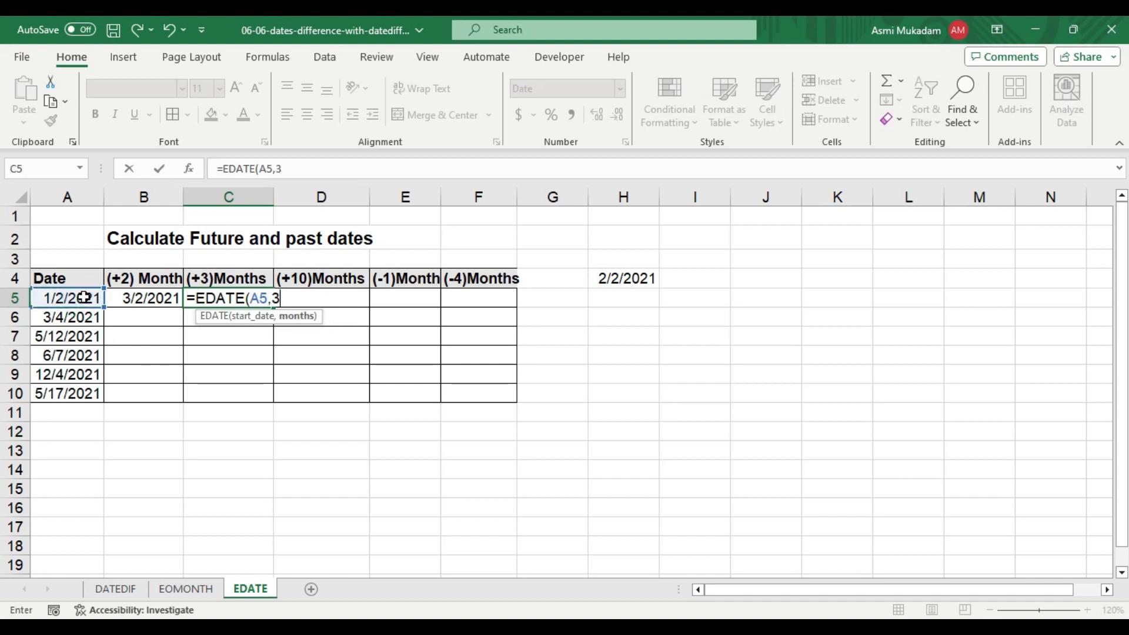
{"action": "type", "text": ")"}
{"action": "key", "text": "Return"}
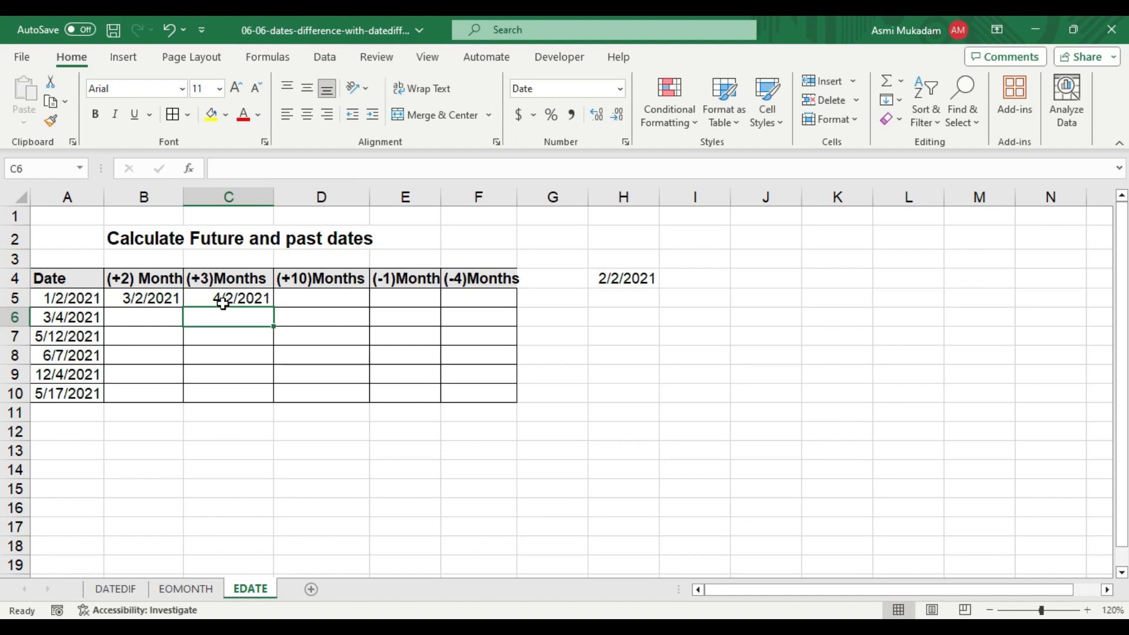
Enter =EDATE(A5,10) in D5 for the date ten months ahead.
{"action": "left_click", "coordinate": [320, 297]}
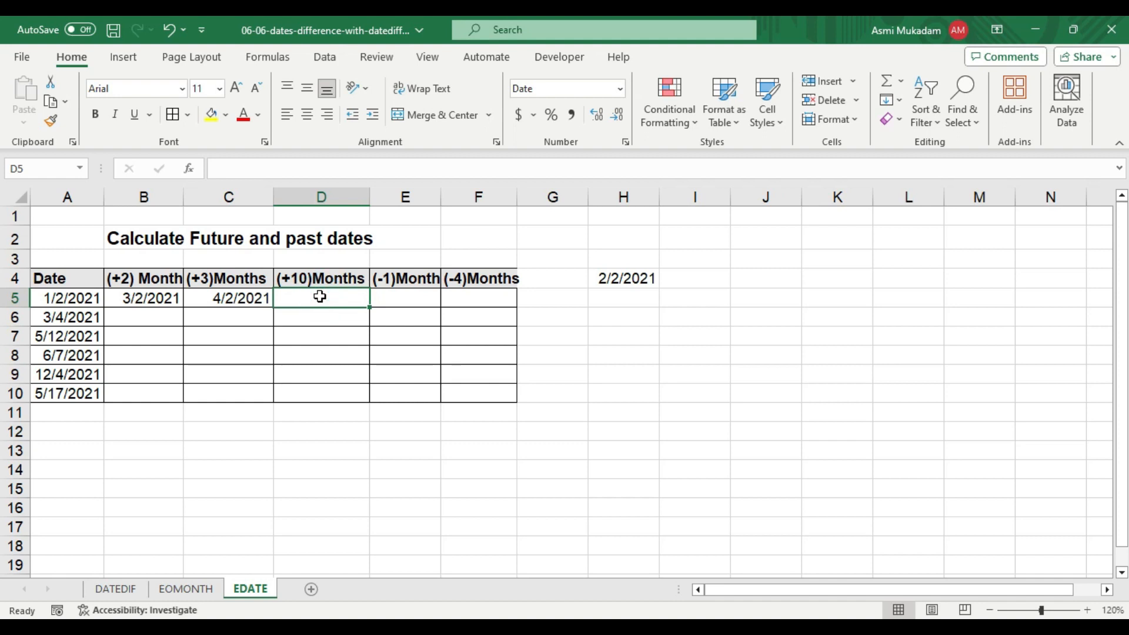
{"action": "type", "text": "=ed"}
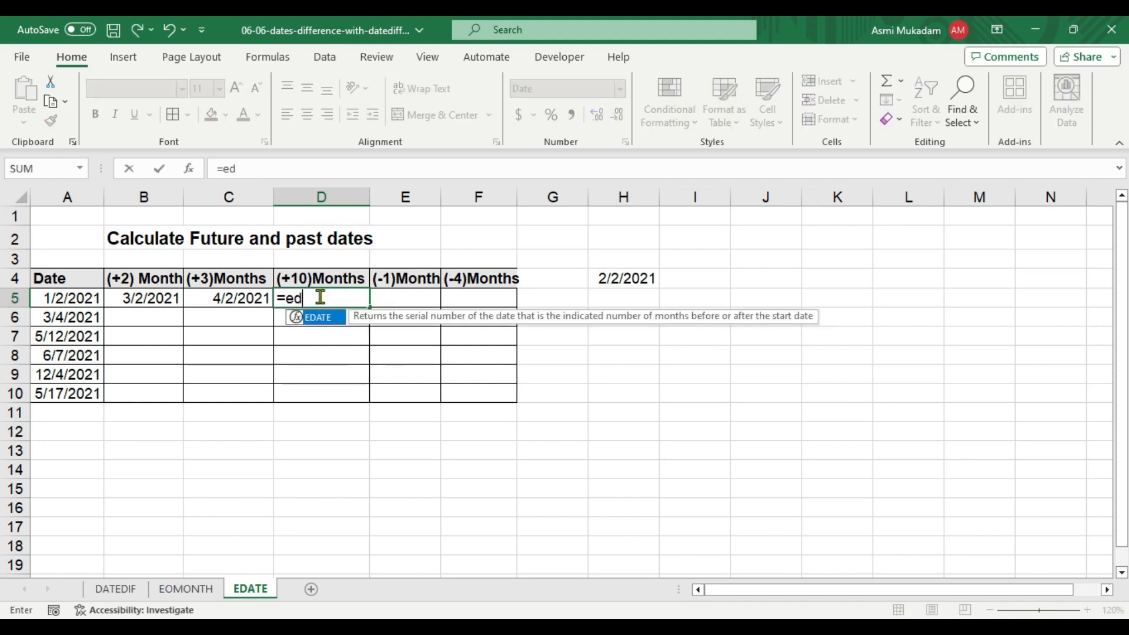
{"action": "type", "text": "ate"}
{"action": "key", "text": "Tab"}
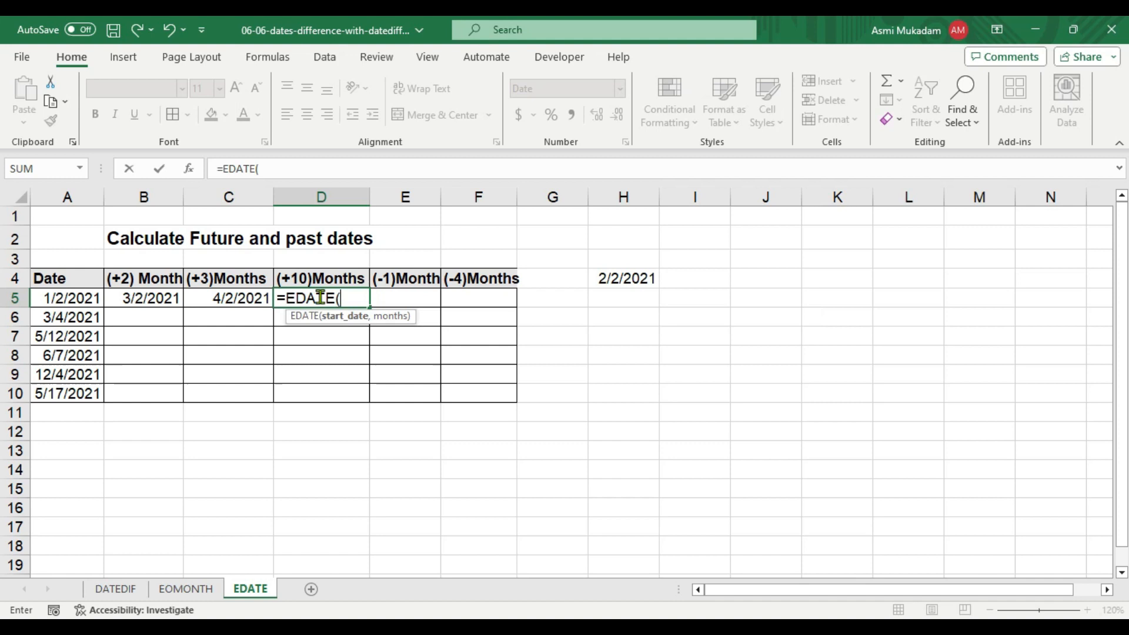
{"action": "left_click", "coordinate": [67, 300]}
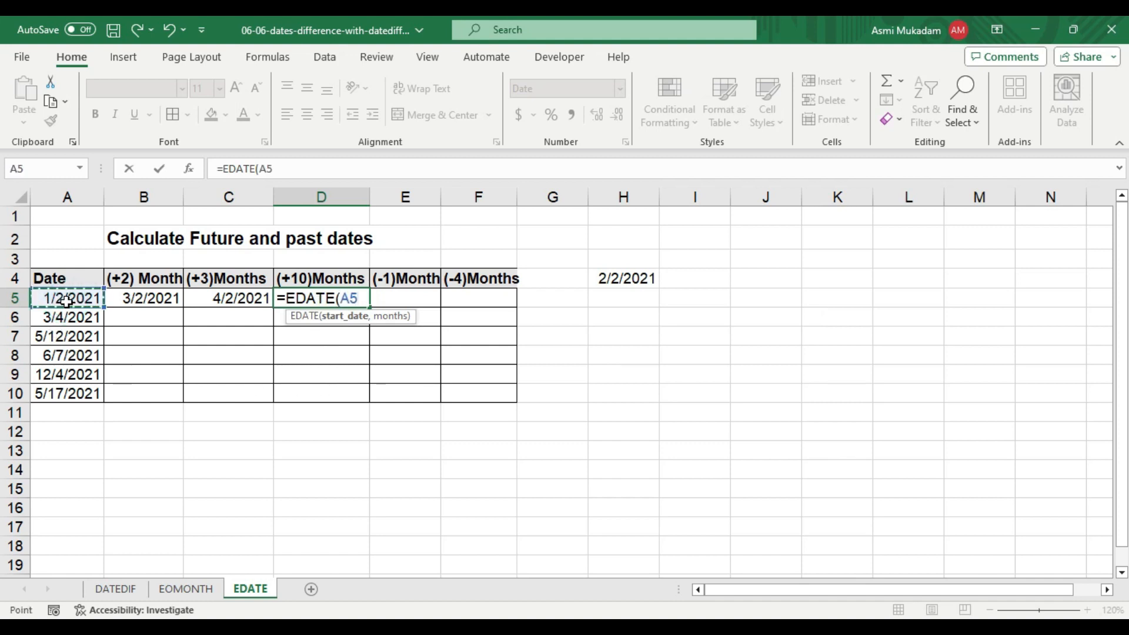
{"action": "type", "text": ",10"}
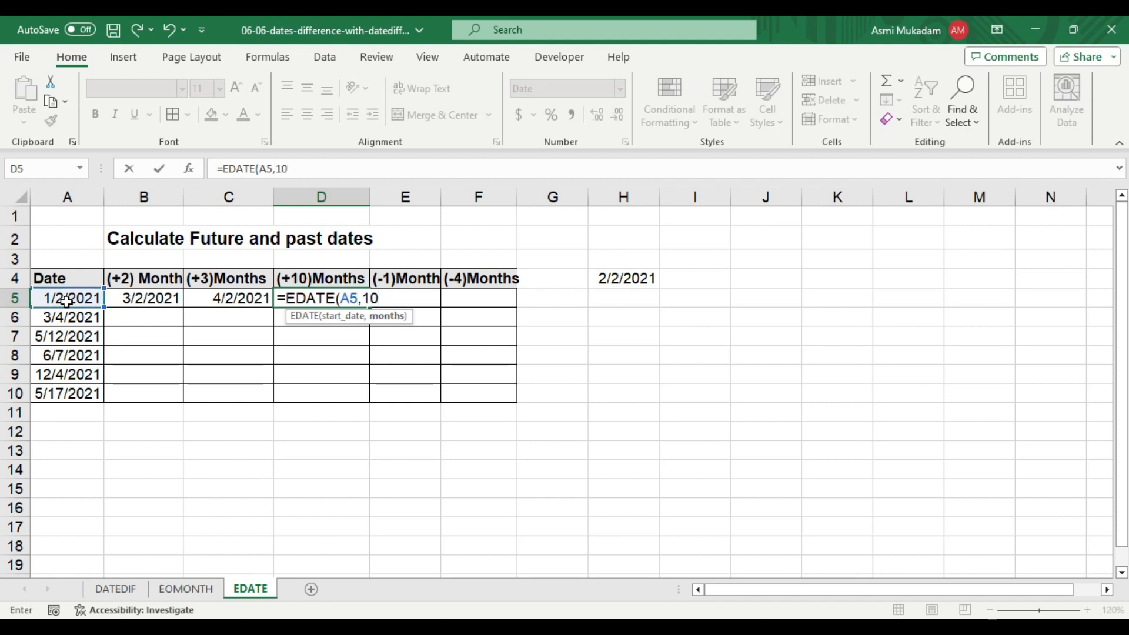
{"action": "type", "text": ")"}
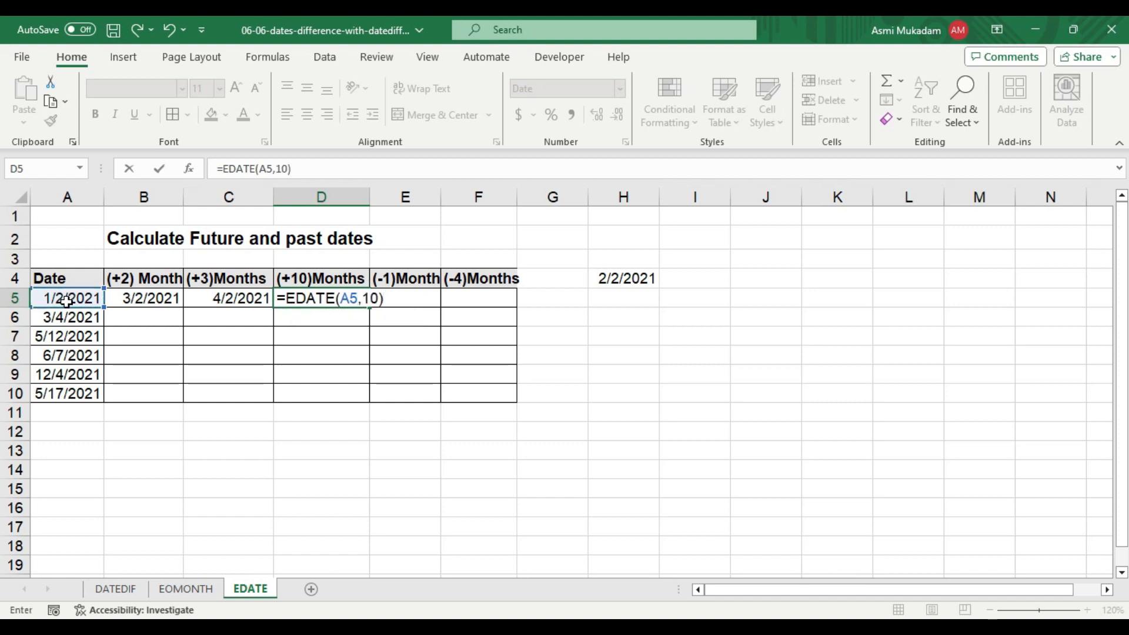
{"action": "key", "text": "Return"}
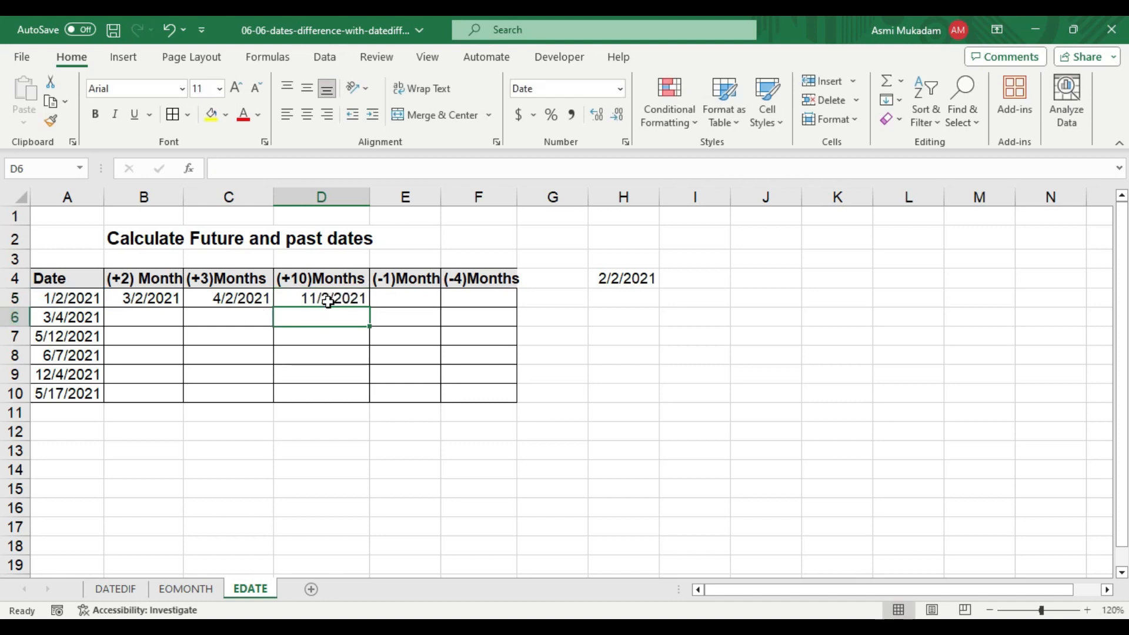
Enter =EDATE(A5,-1) in E5 for the date one month earlier and autofit column E's width.
{"action": "left_click", "coordinate": [405, 298]}
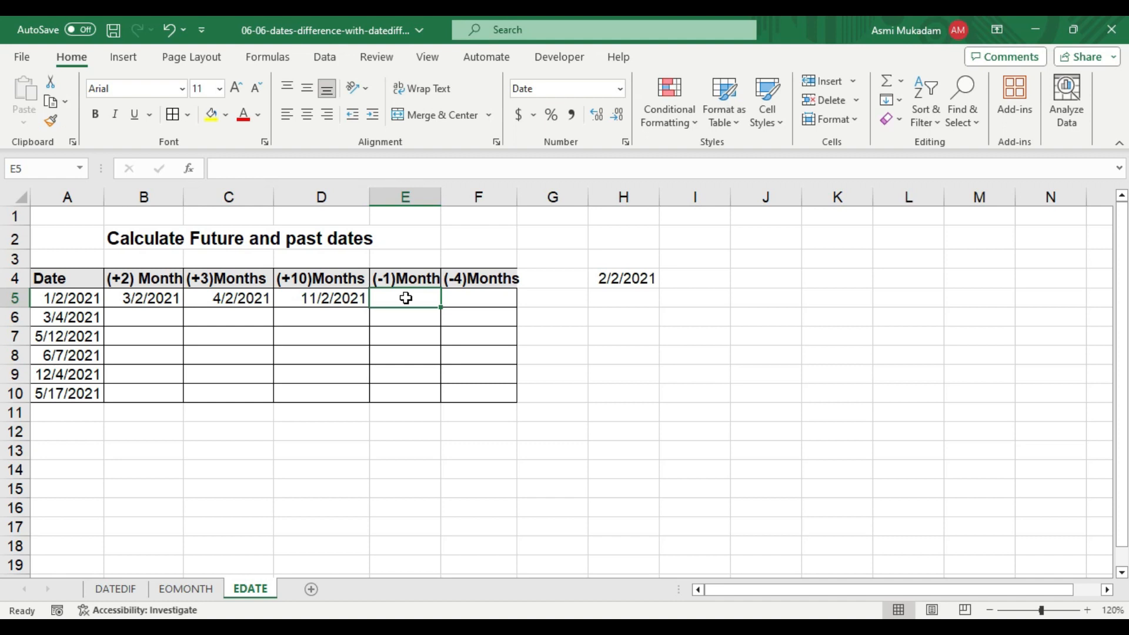
{"action": "type", "text": "=eadte"}
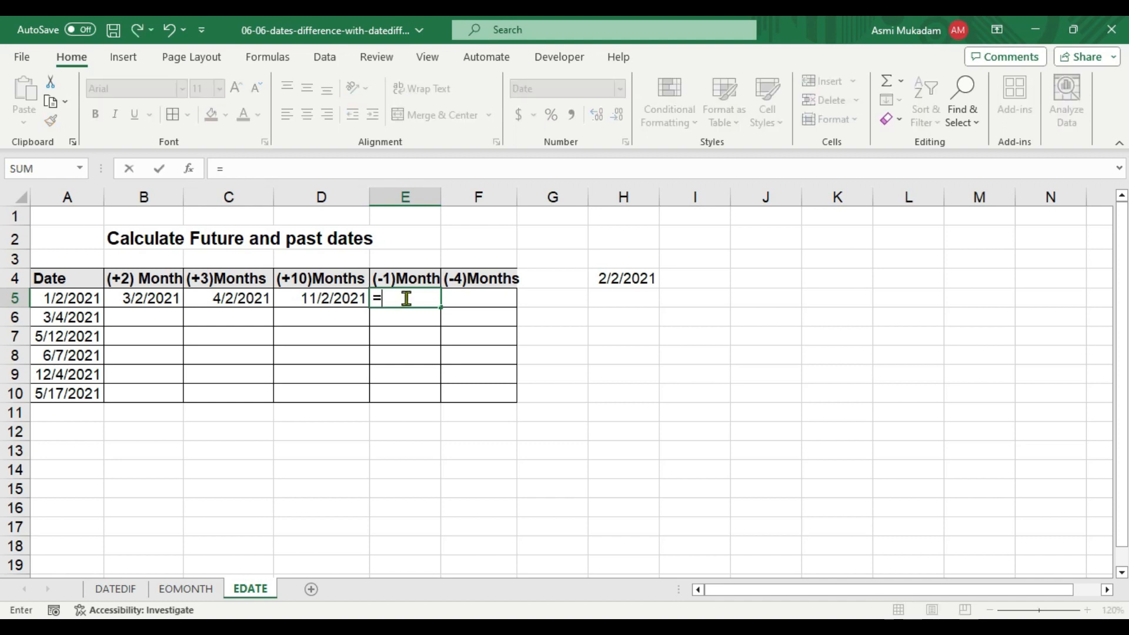
{"action": "key", "text": "BackSpace"}
{"action": "key", "text": "BackSpace"}
{"action": "key", "text": "BackSpace"}
{"action": "key", "text": "BackSpace"}
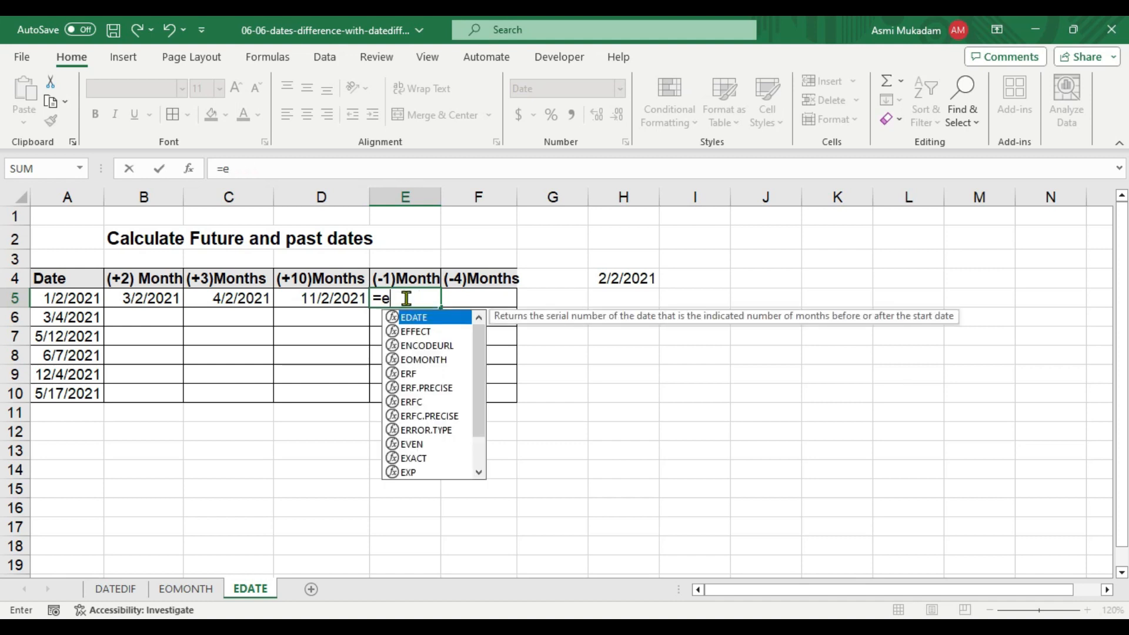
{"action": "key", "text": "Tab"}
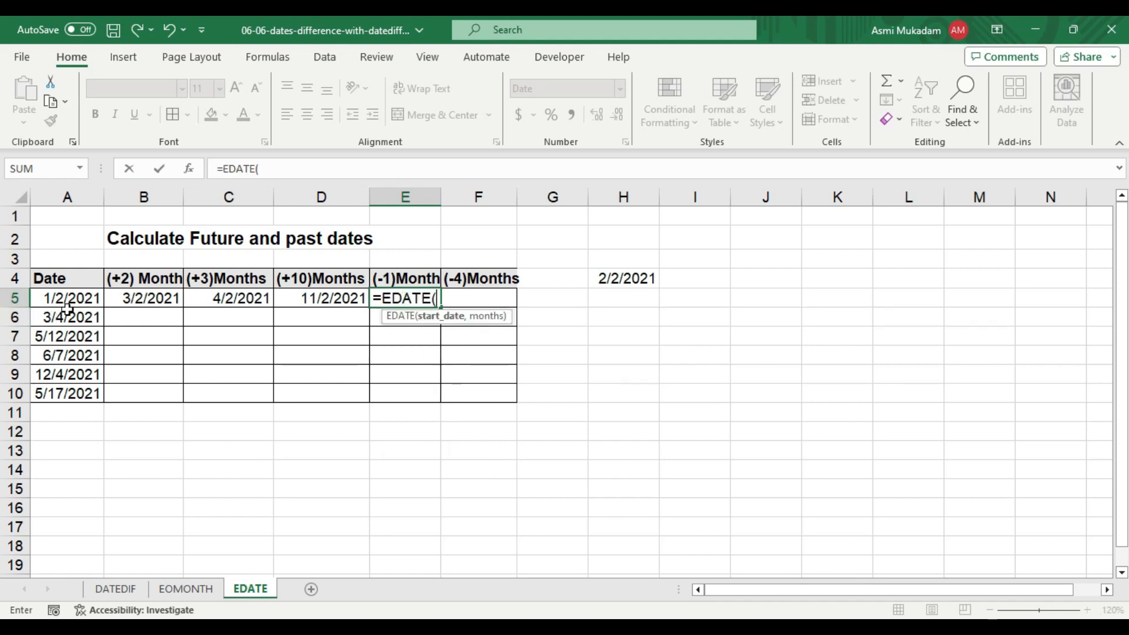
{"action": "left_click", "coordinate": [82, 298]}
{"action": "type", "text": ","}
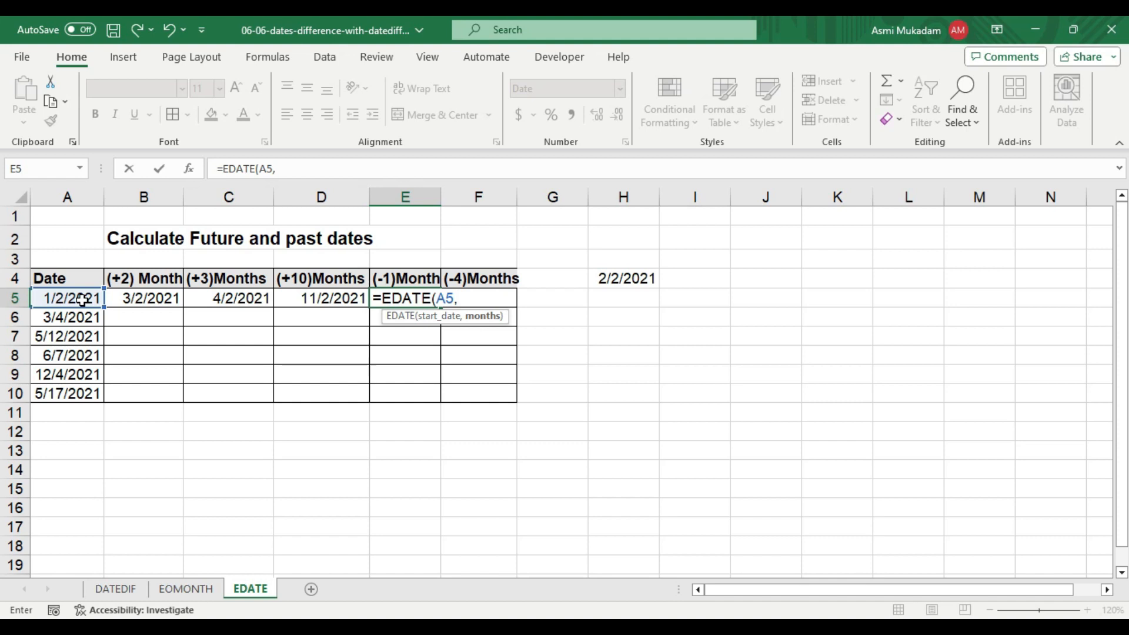
{"action": "type", "text": "-1)"}
{"action": "key", "text": "Return"}
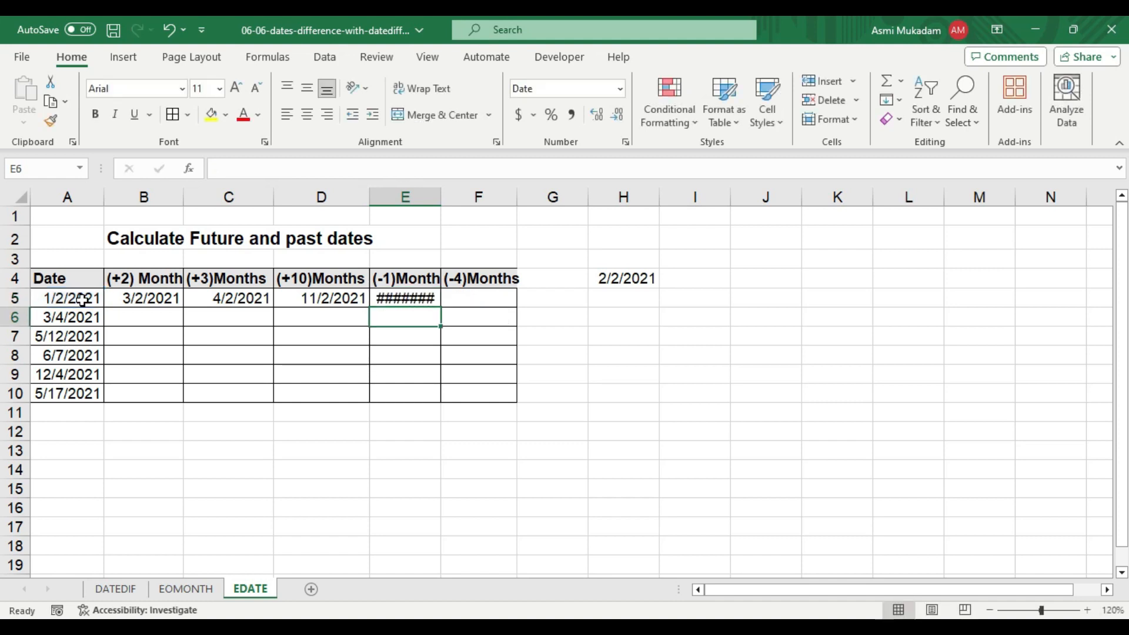
{"action": "double_click", "coordinate": [441, 196]}
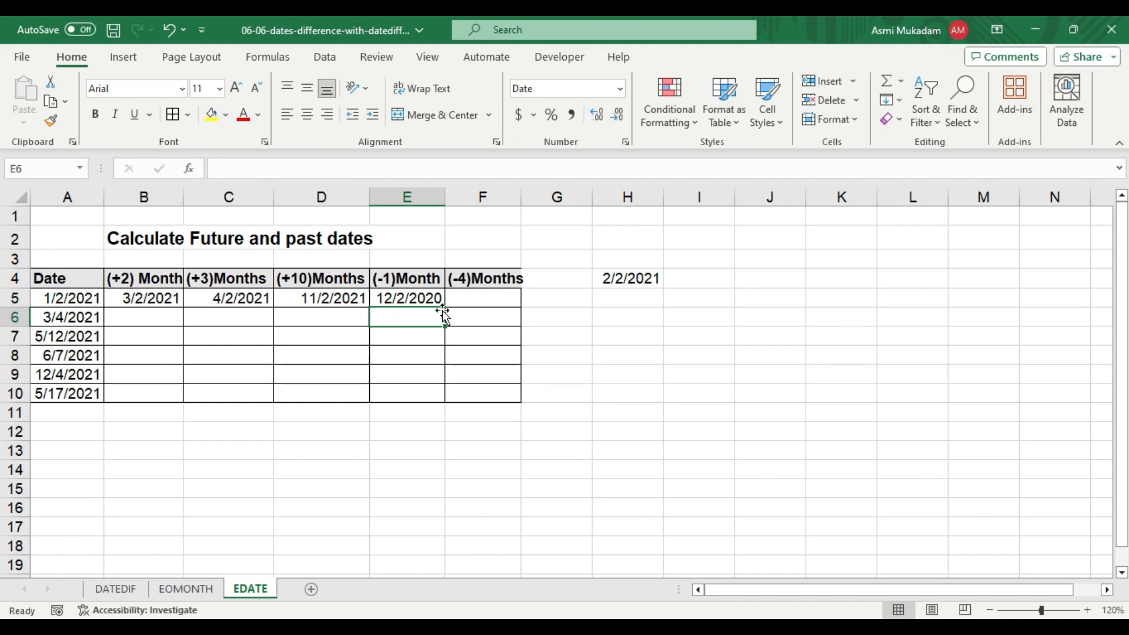
Enter =EDATE(A5,-4) in F5 for the date four months earlier.
{"action": "left_click", "coordinate": [470, 300]}
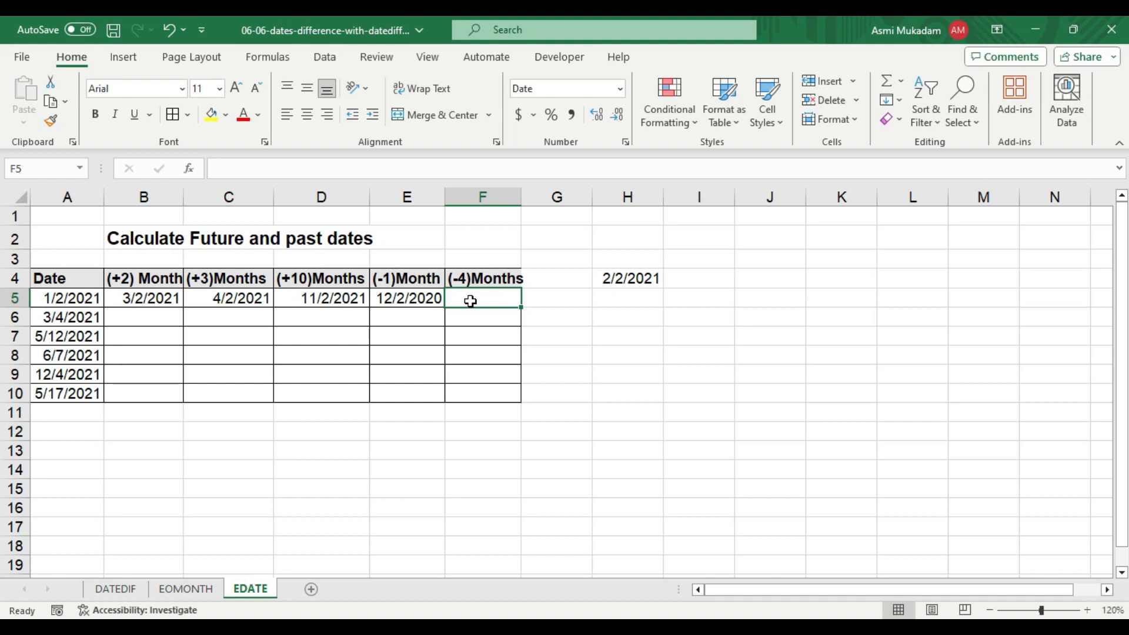
{"action": "type", "text": "=eda"}
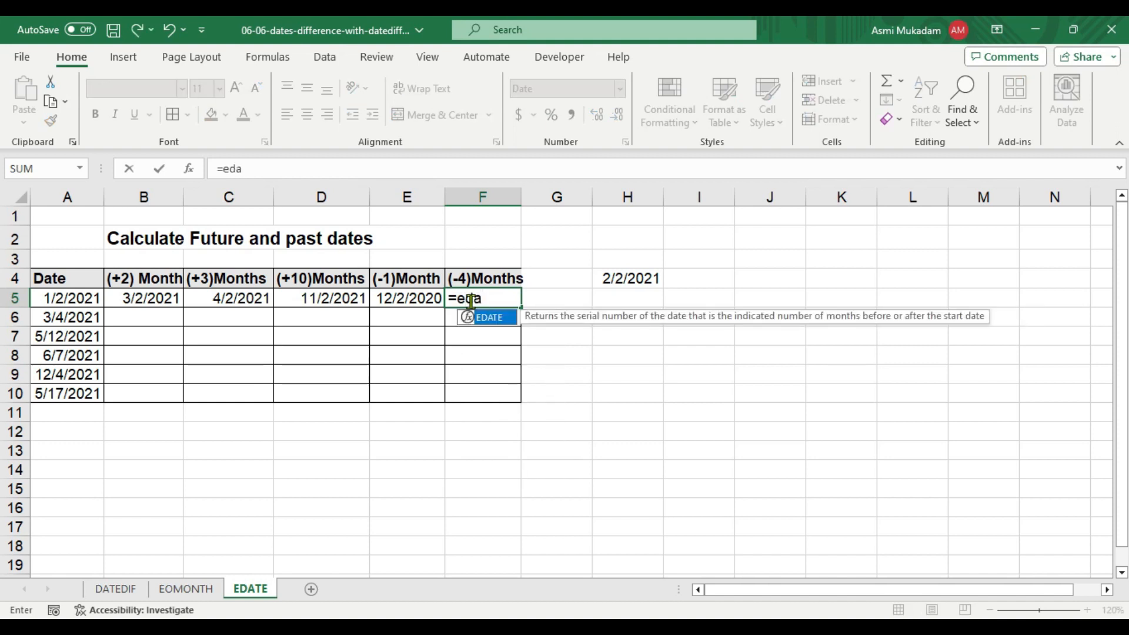
{"action": "key", "text": "Tab"}
{"action": "left_click", "coordinate": [73, 299]}
{"action": "type", "text": ",-4)"}
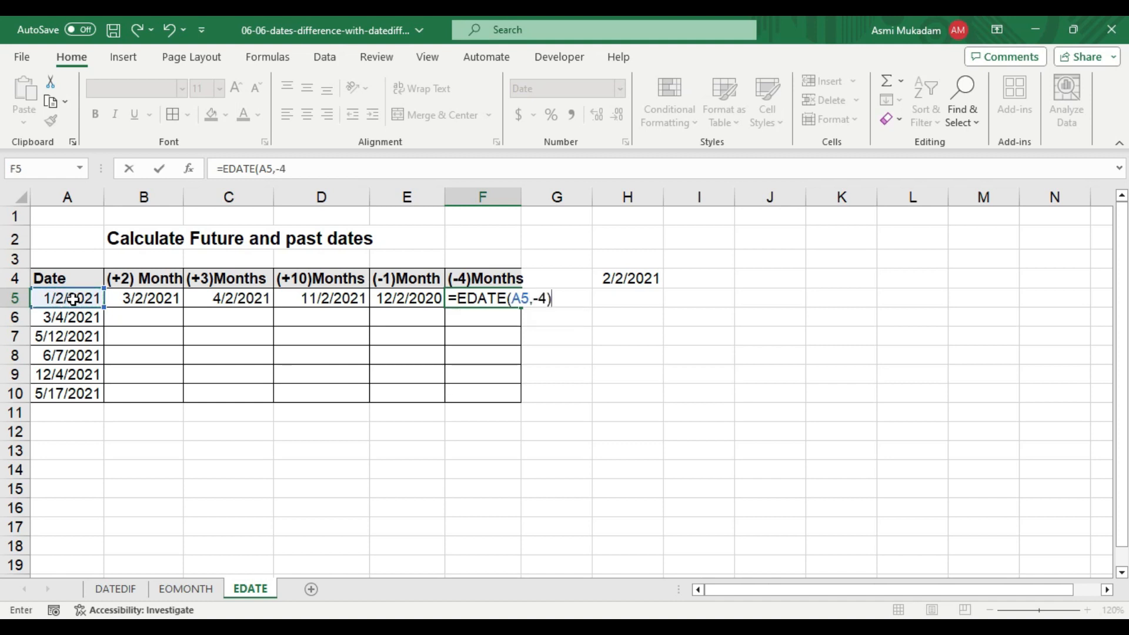
{"action": "key", "text": "Return"}
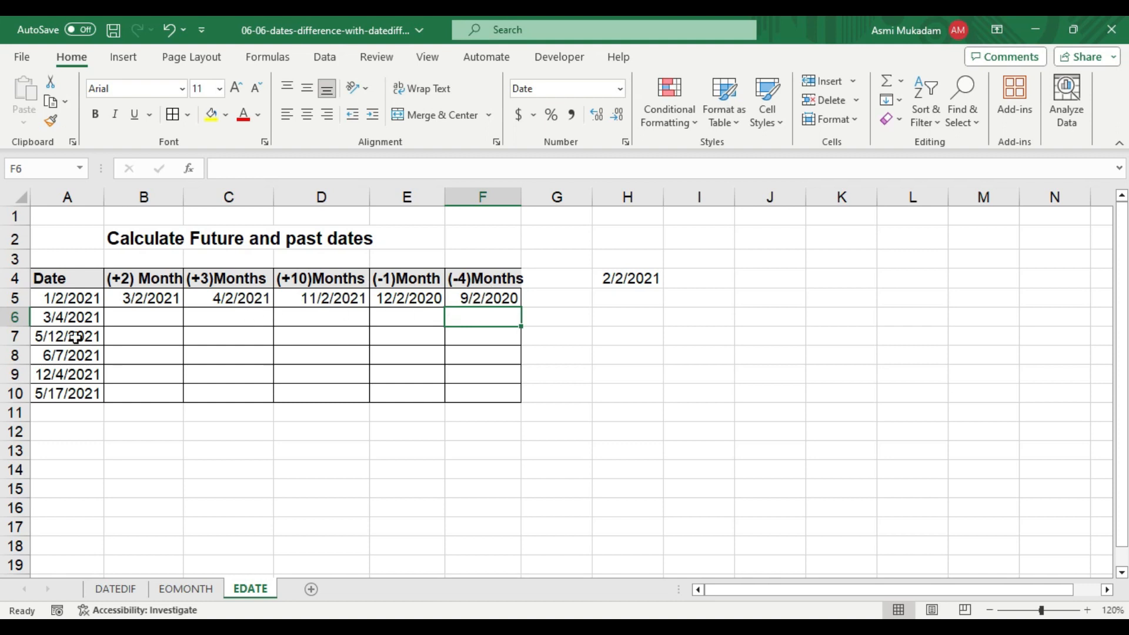
Fill the future-date EDATE formulas down, from B5 to B9 and from C5 and D5 to row 10.
{"action": "left_click", "coordinate": [136, 299]}
{"action": "left_click_drag", "start_coordinate": [186, 310], "coordinate": [187, 382]}
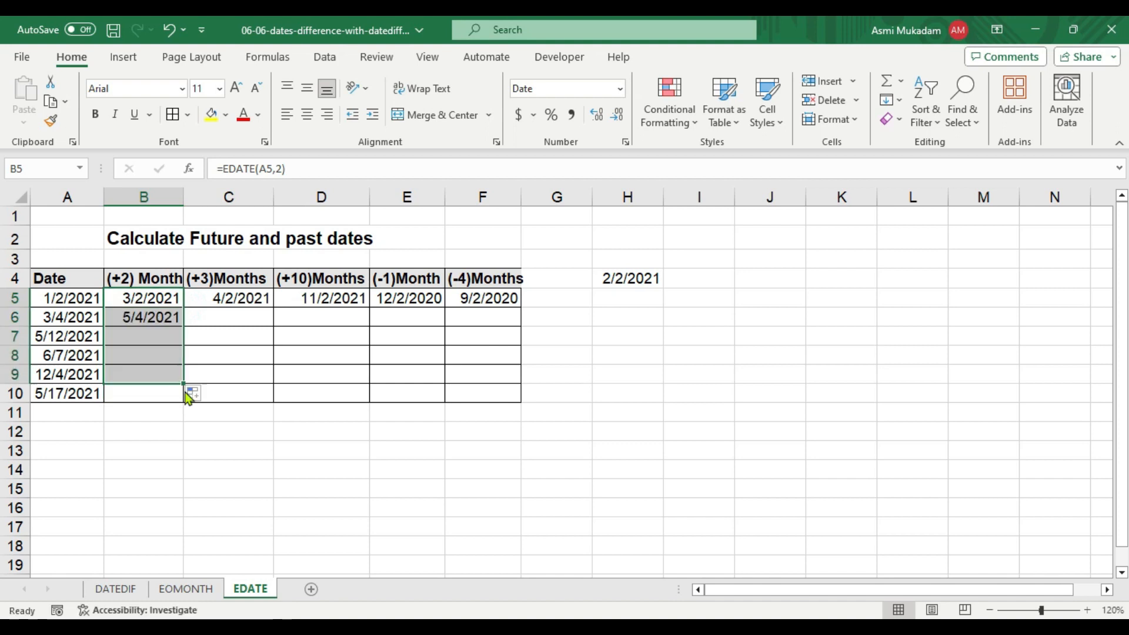
{"action": "left_click", "coordinate": [250, 304]}
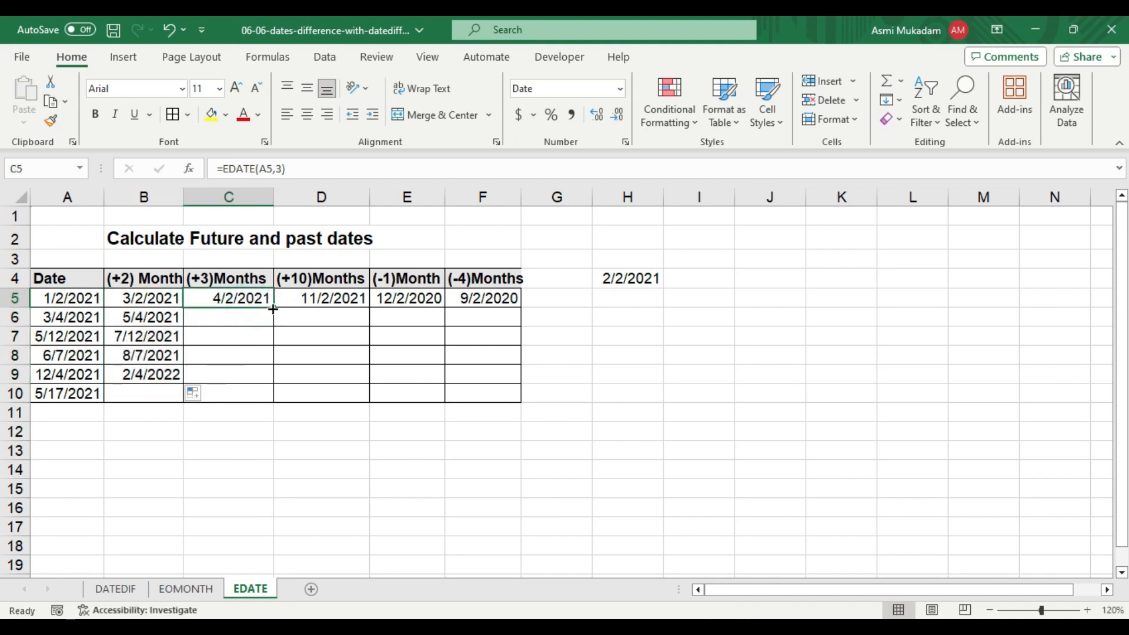
{"action": "double_click", "coordinate": [273, 309]}
{"action": "left_click", "coordinate": [351, 301]}
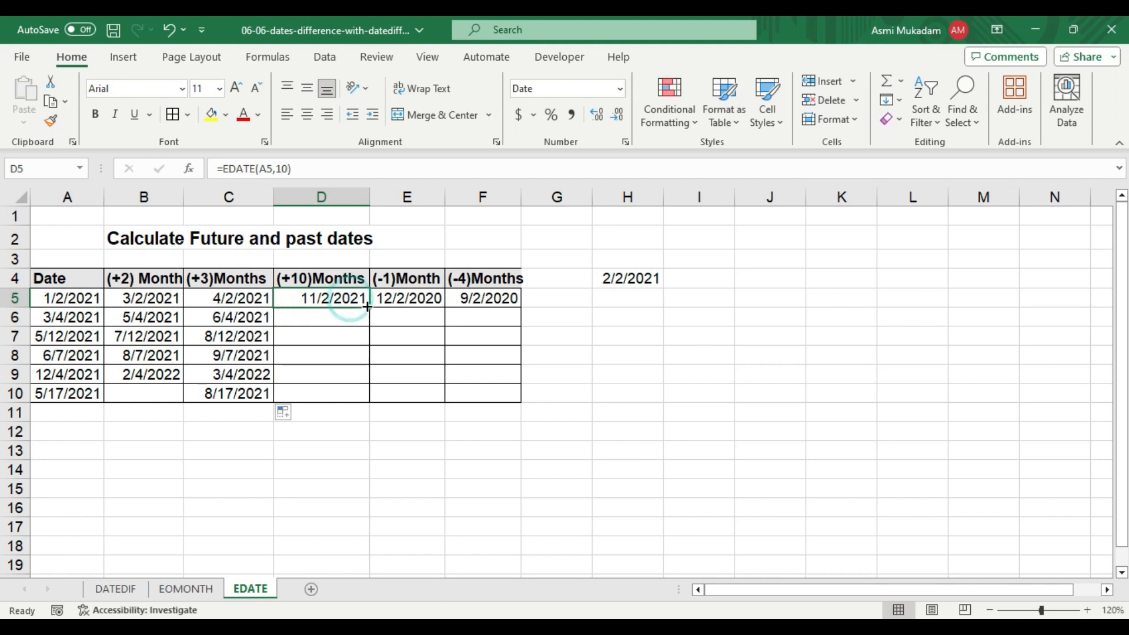
{"action": "double_click", "coordinate": [368, 306]}
Fill the past-date EDATE formulas in E5 and F5 down to row 10.
{"action": "left_click", "coordinate": [406, 300]}
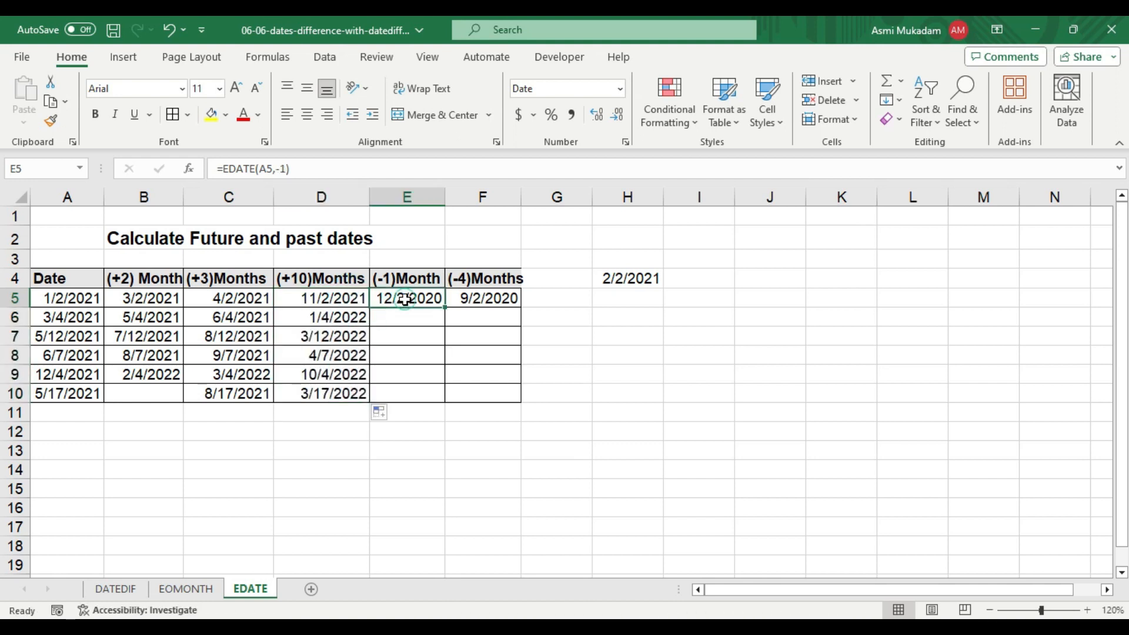
{"action": "double_click", "coordinate": [446, 312]}
{"action": "left_click", "coordinate": [480, 299]}
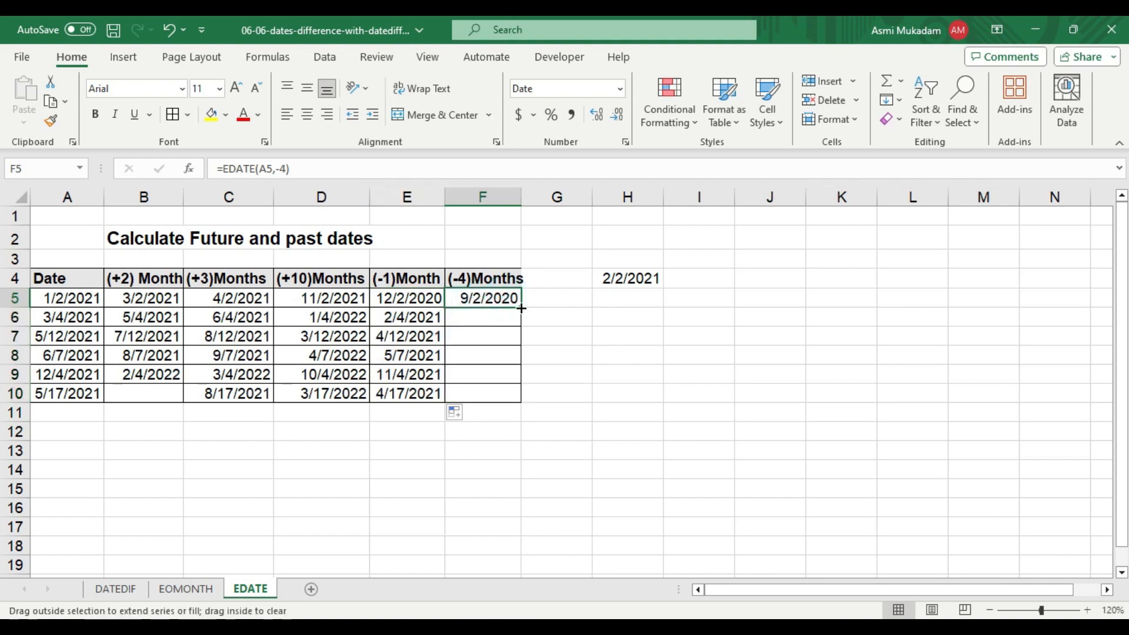
{"action": "double_click", "coordinate": [521, 310]}
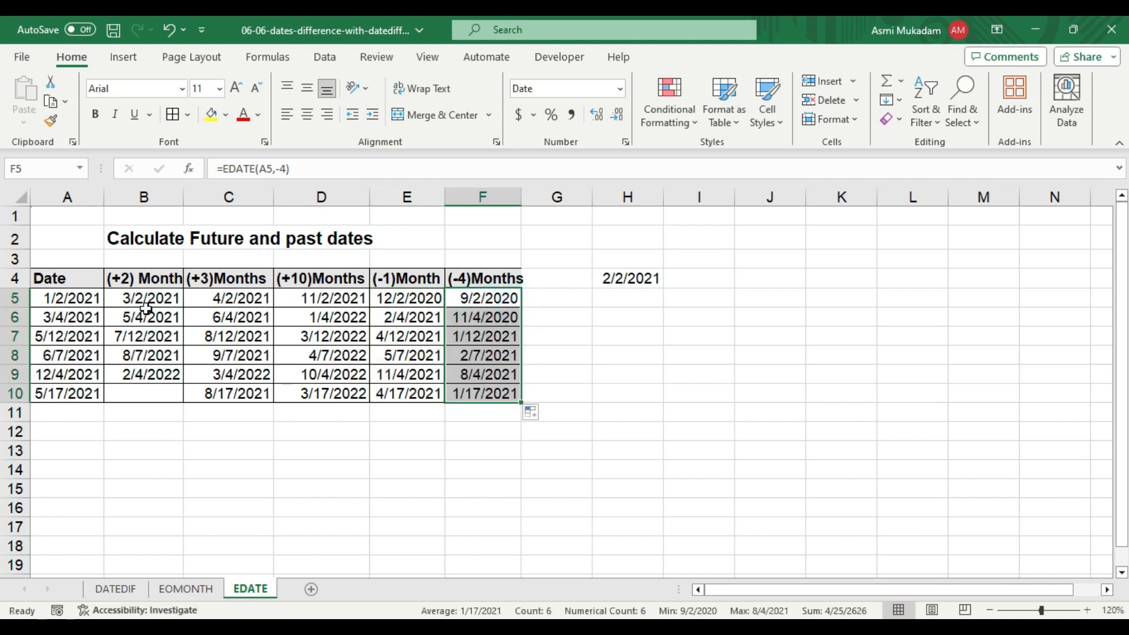